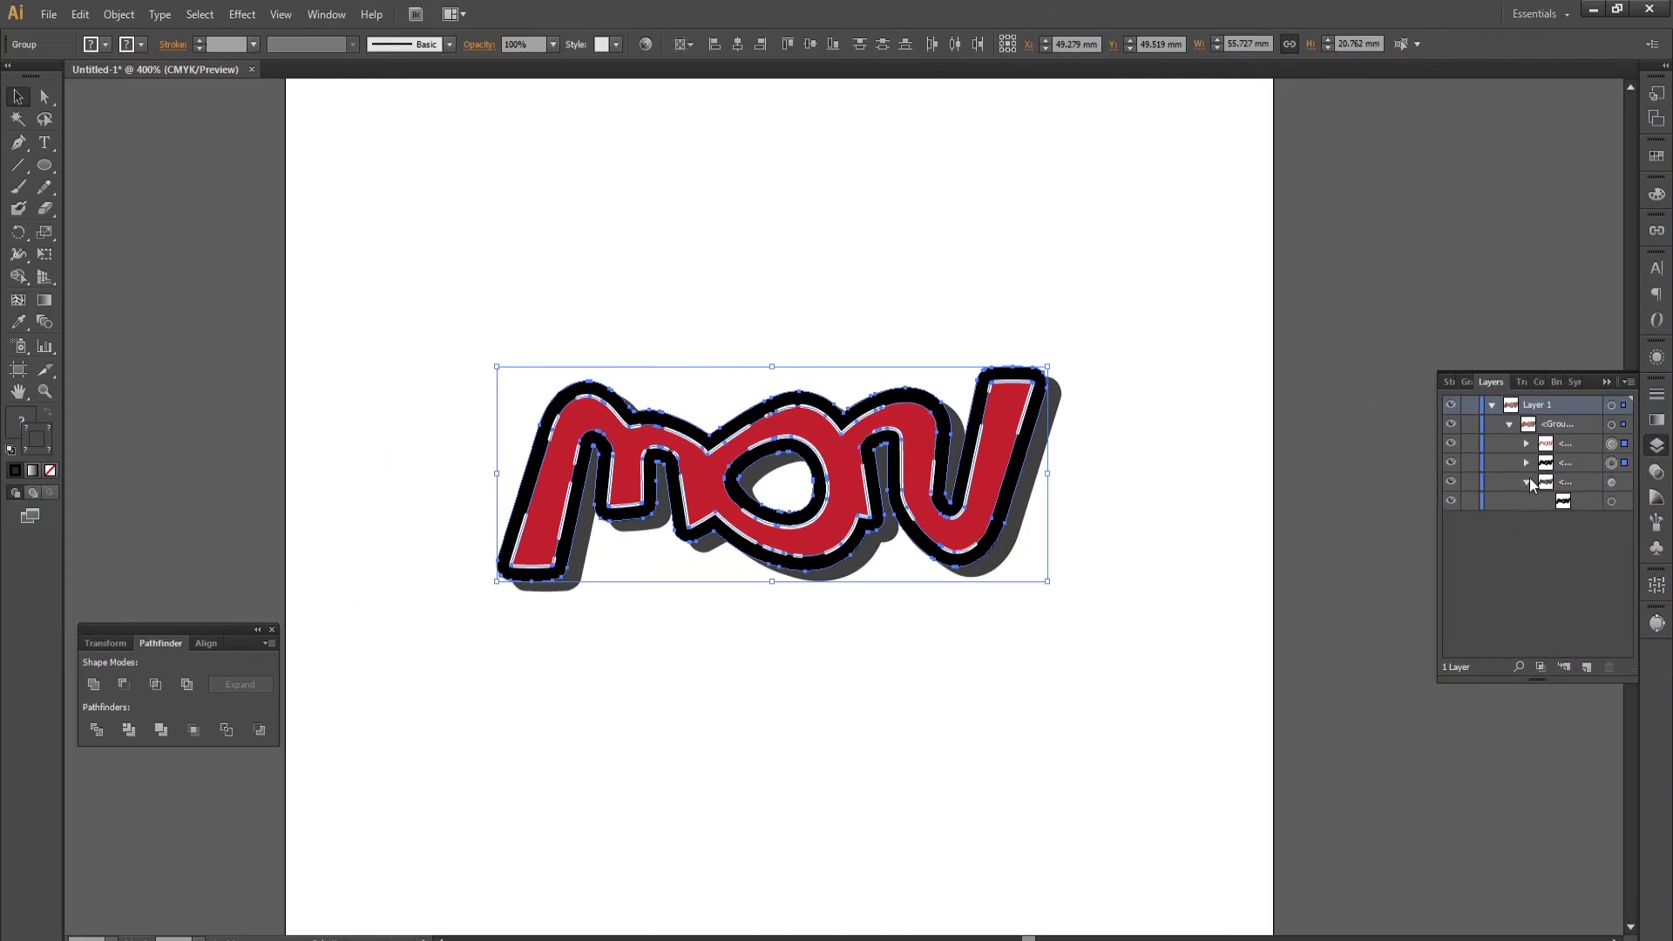
Briefly hide and reshow the outline, red-fill and group sublayers of the mou artwork to inspect them.
click(1451, 462)
click(1450, 462)
click(1451, 444)
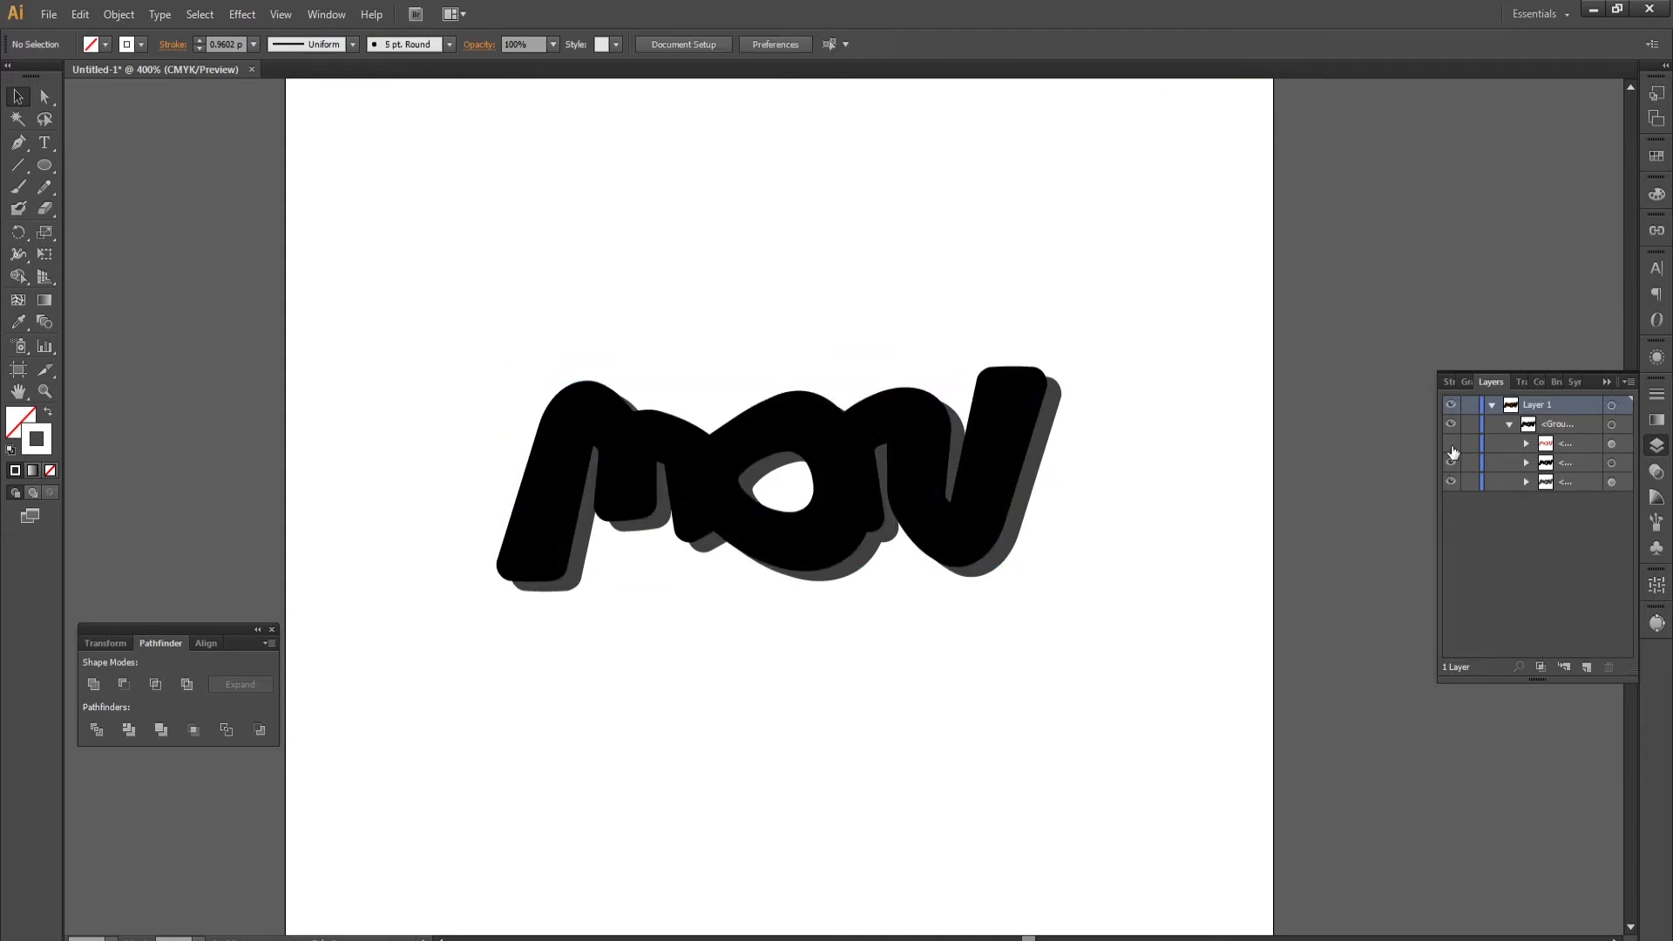
click(1451, 444)
click(1451, 425)
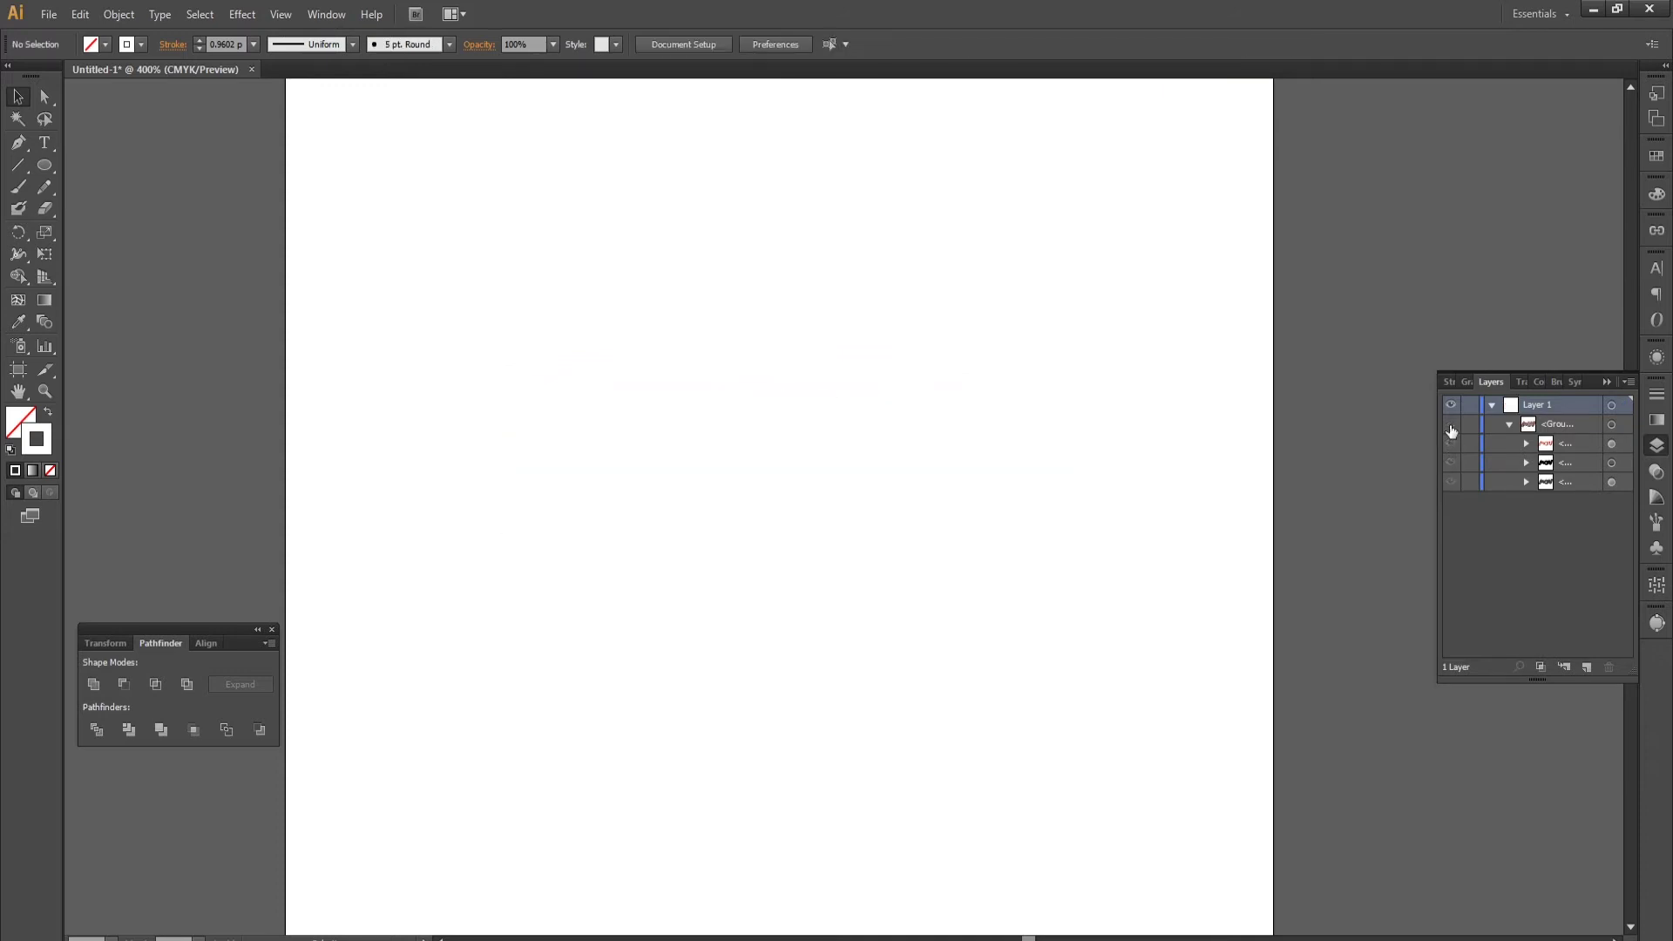
click(1450, 425)
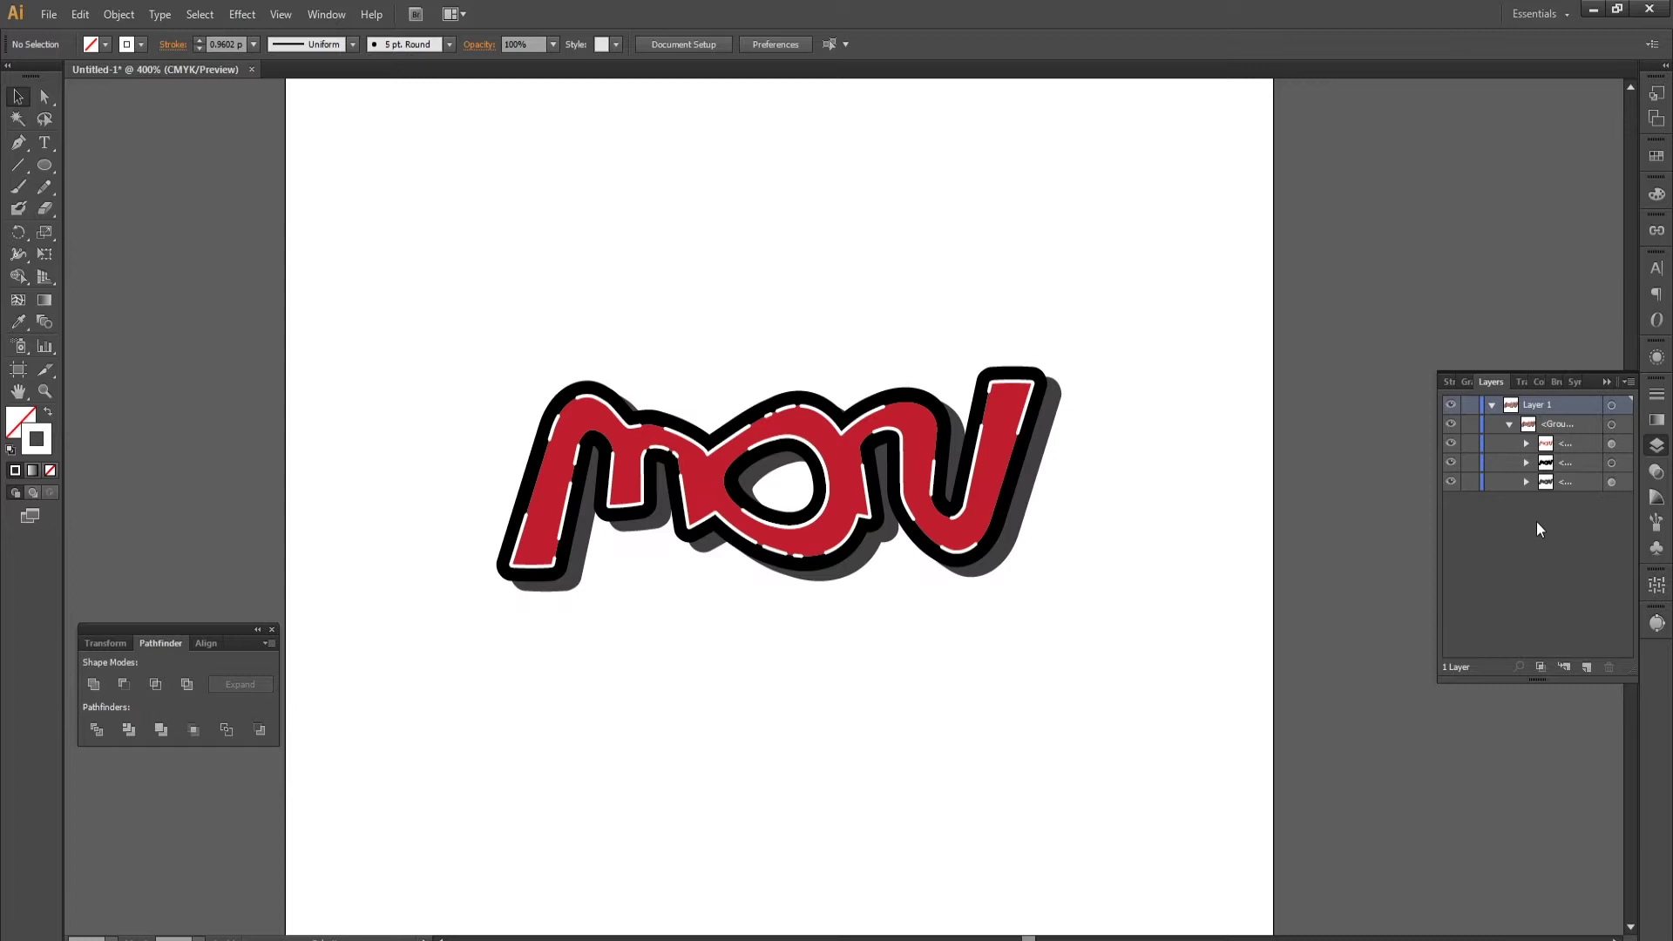
Collapse the group and Layer 1, then add an empty Layer 2 above.
click(1509, 424)
click(1491, 405)
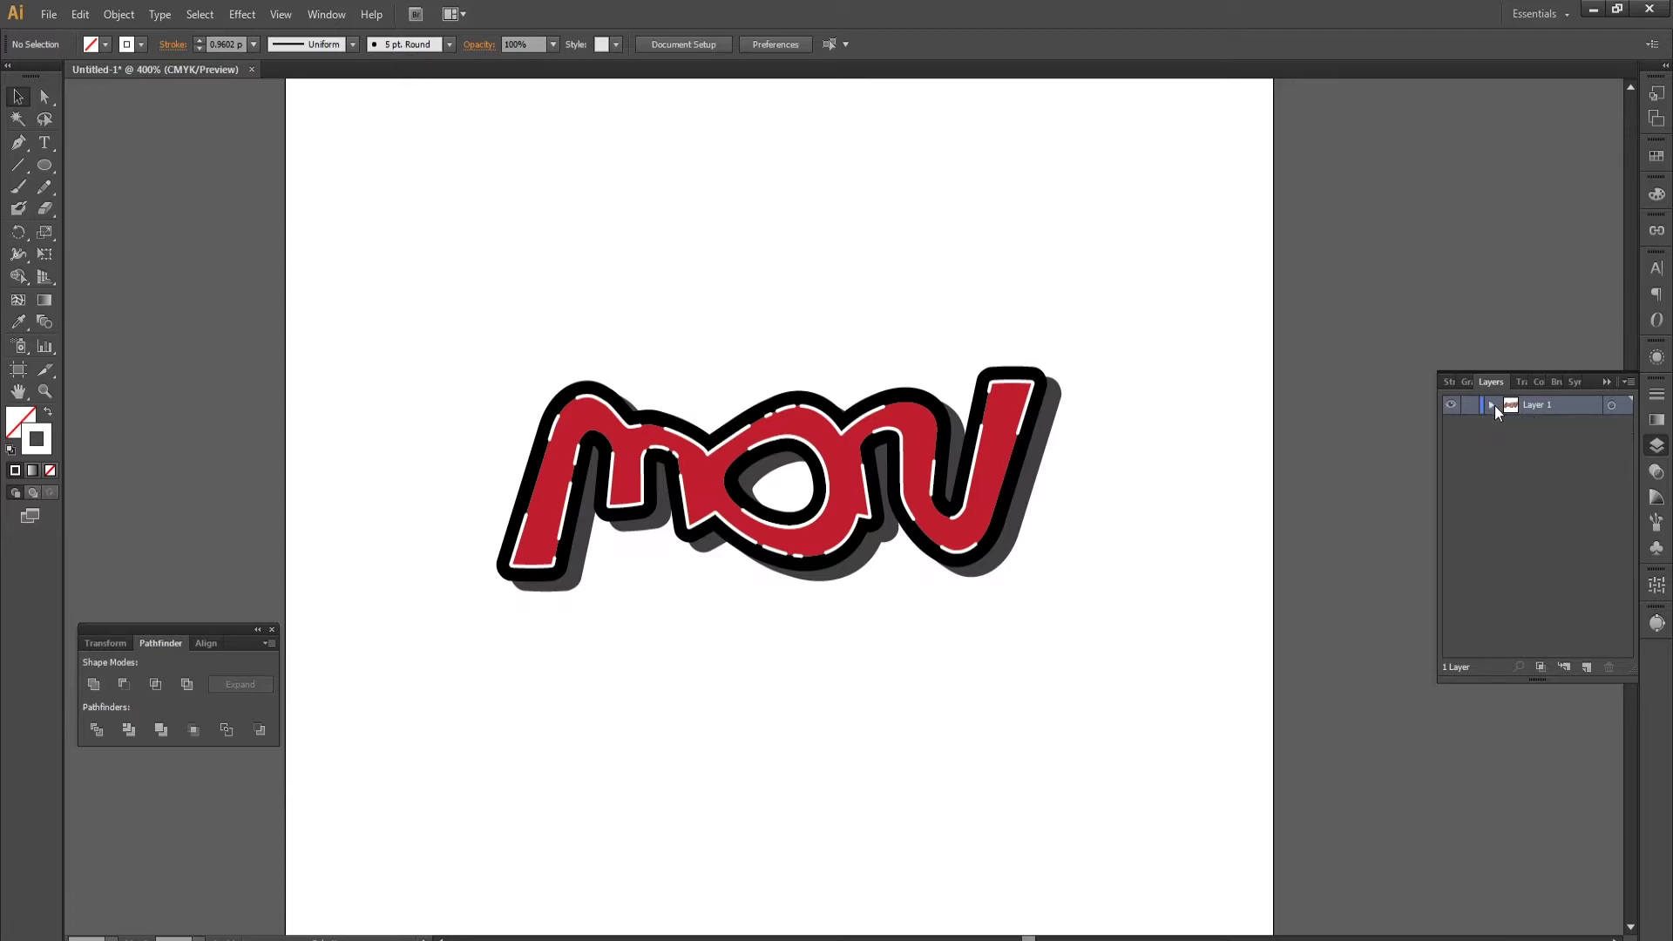
click(1584, 667)
Draw a circle about 78.5 mm wide outward from the centre of the 'o'.
click(45, 165)
drag(771, 488, 1144, 699)
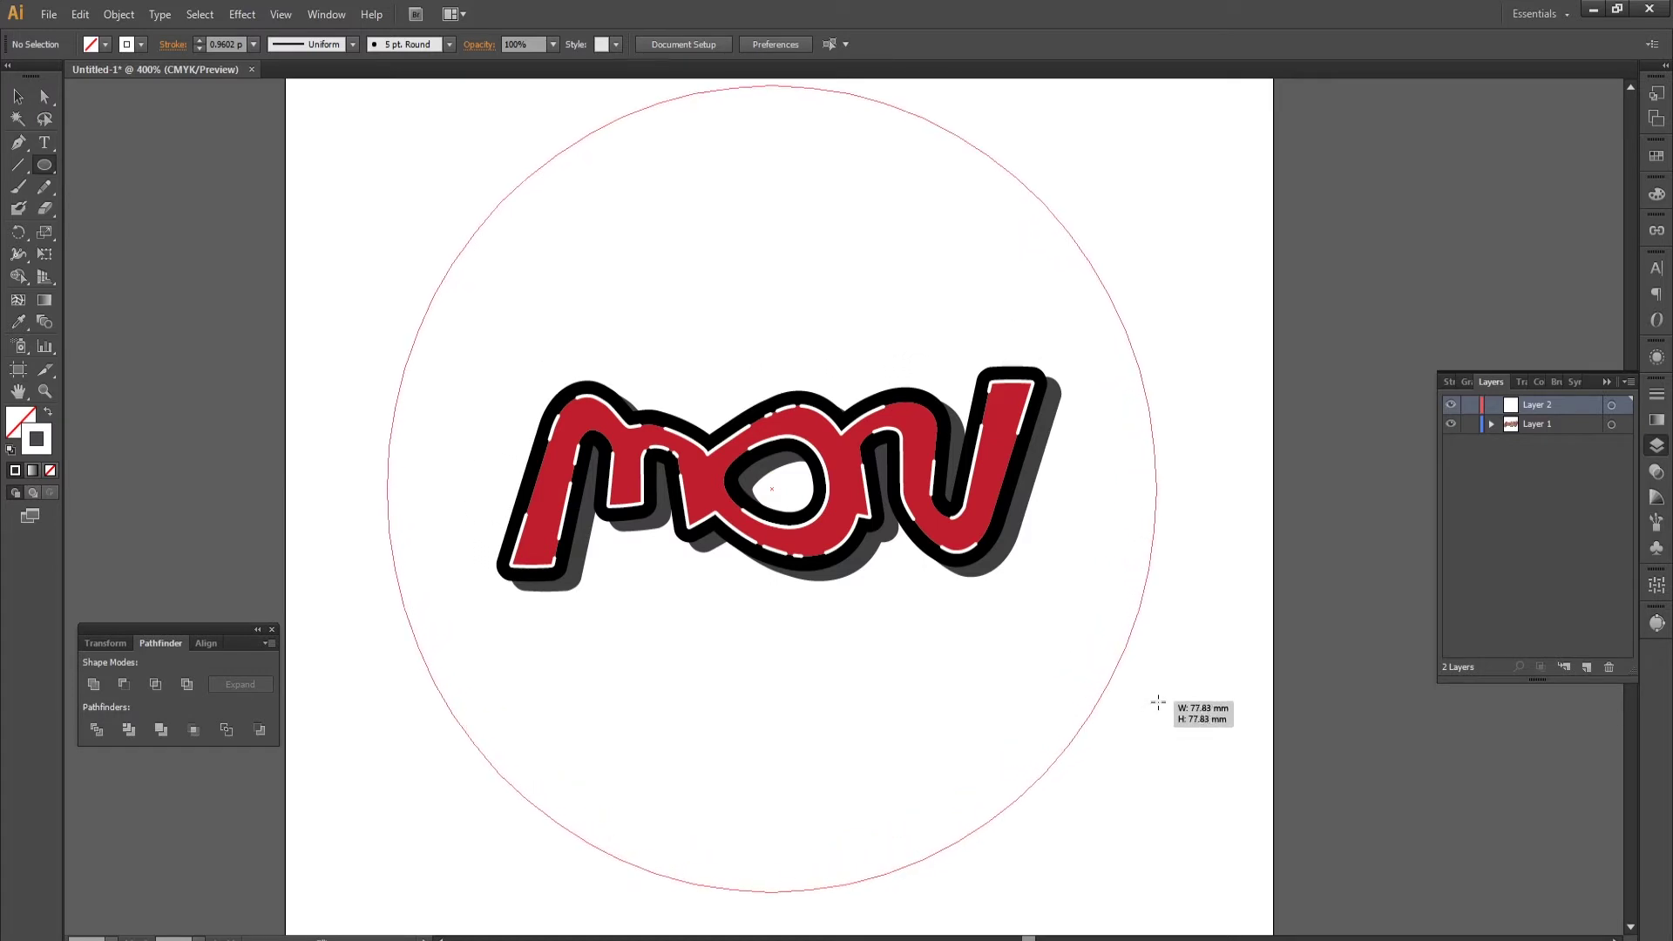
drag(1145, 699, 1159, 698)
Swap the circle's fill and stroke so it is filled white.
click(17, 96)
click(389, 347)
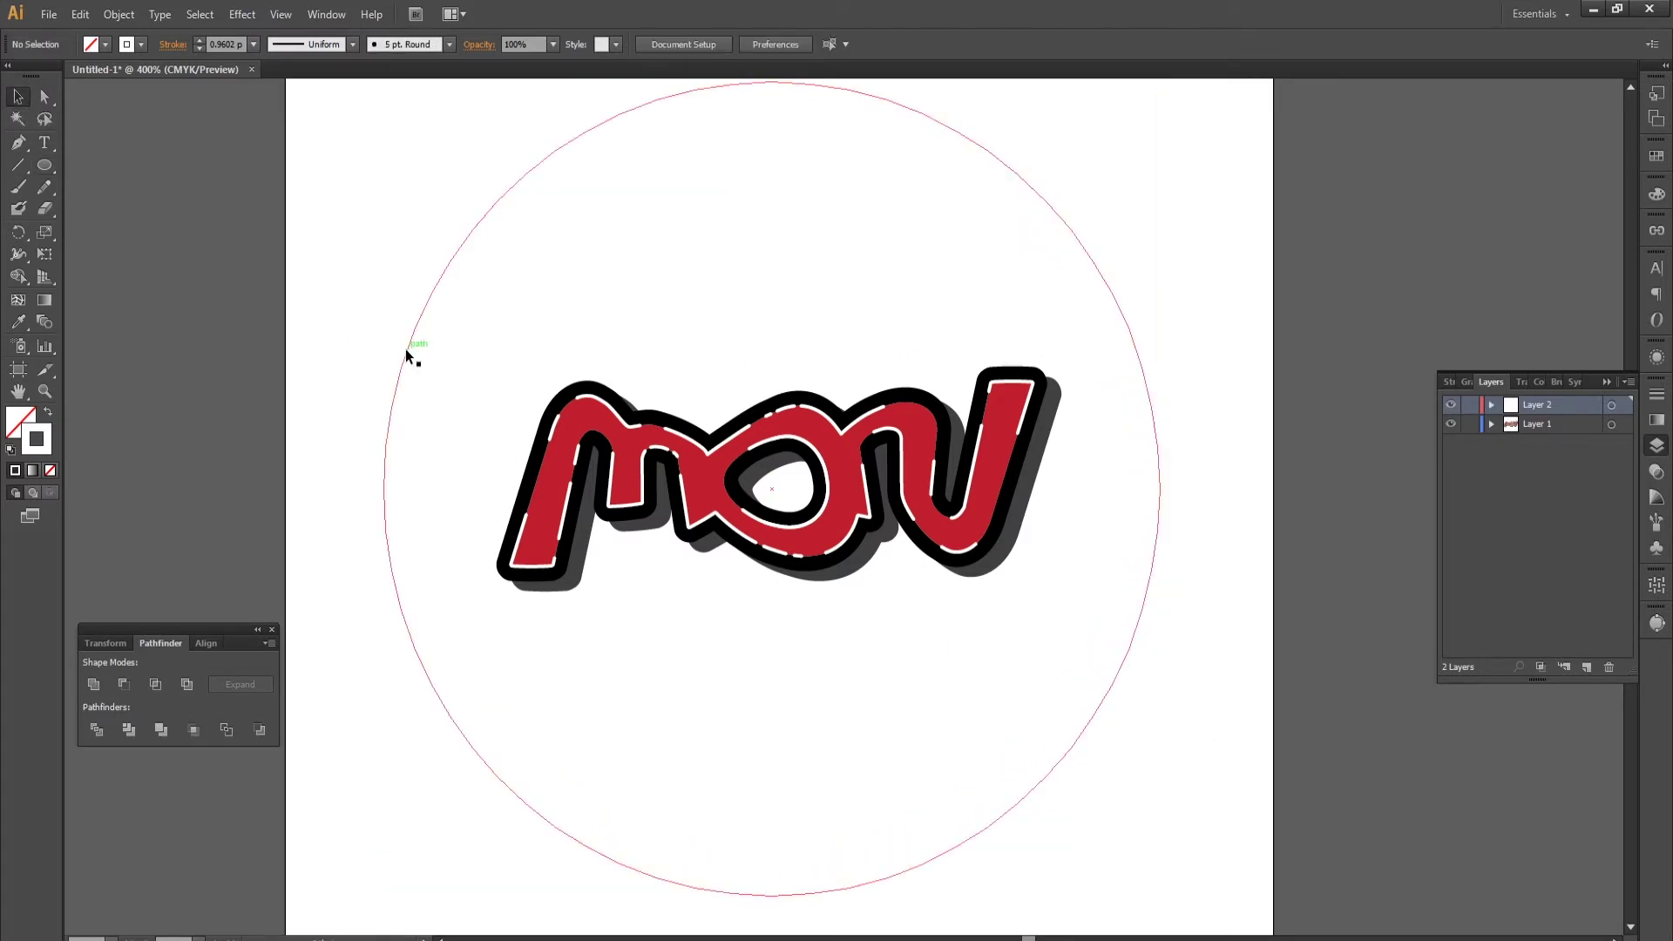
click(405, 349)
scroll(692, 411, down, 1)
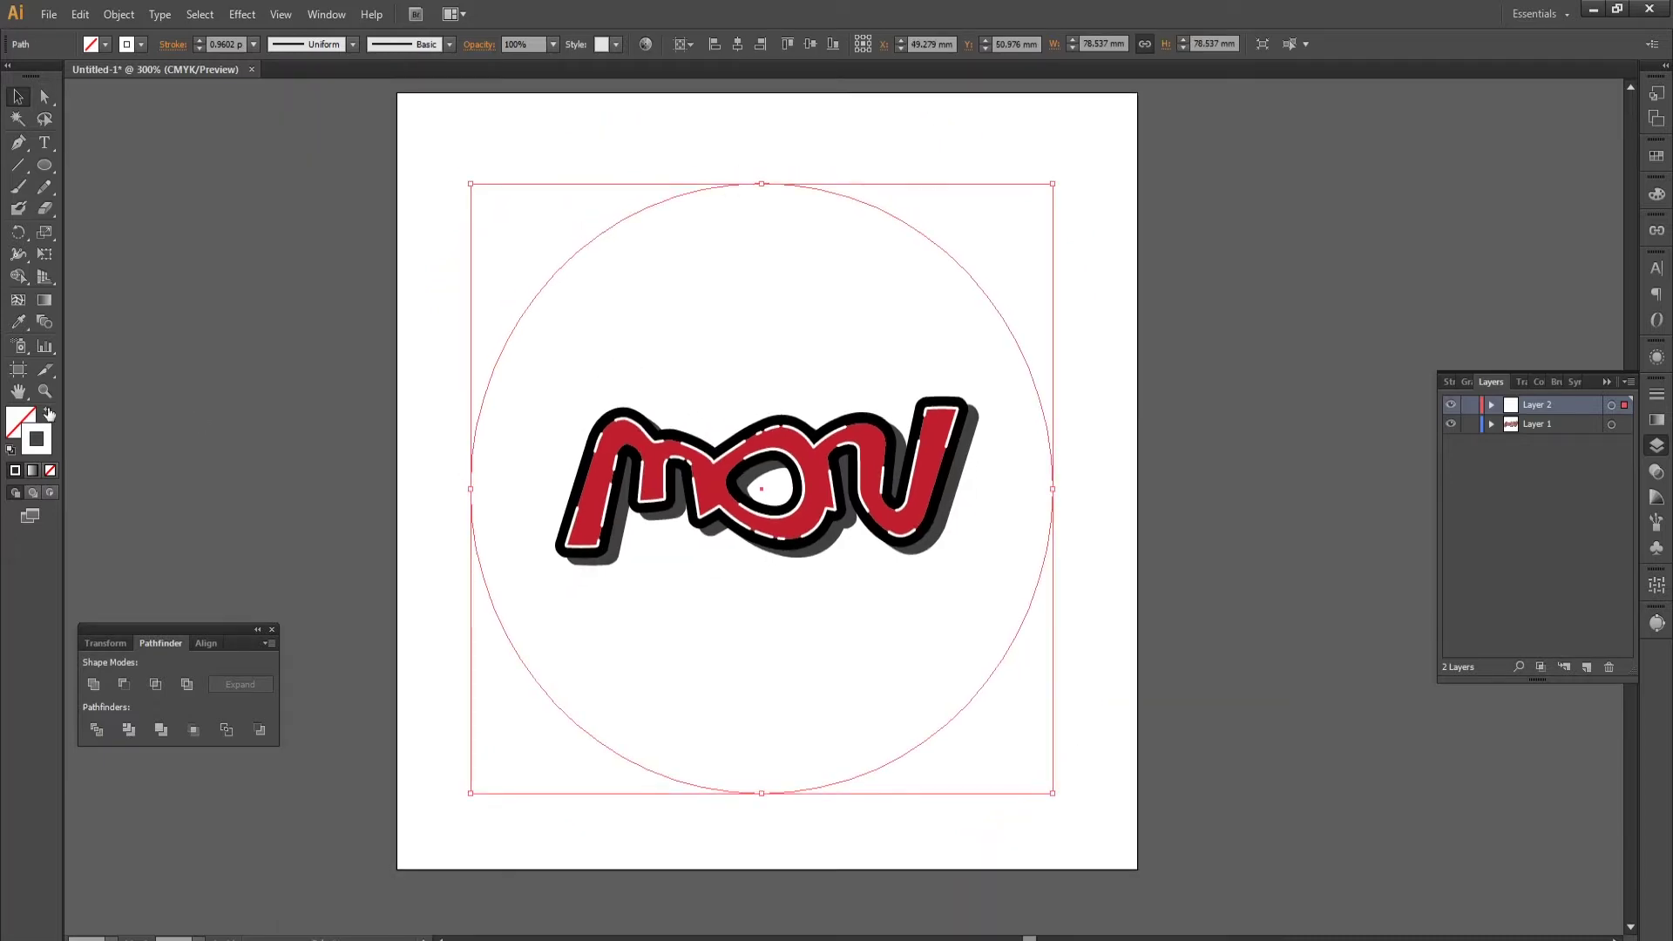
click(48, 411)
click(174, 442)
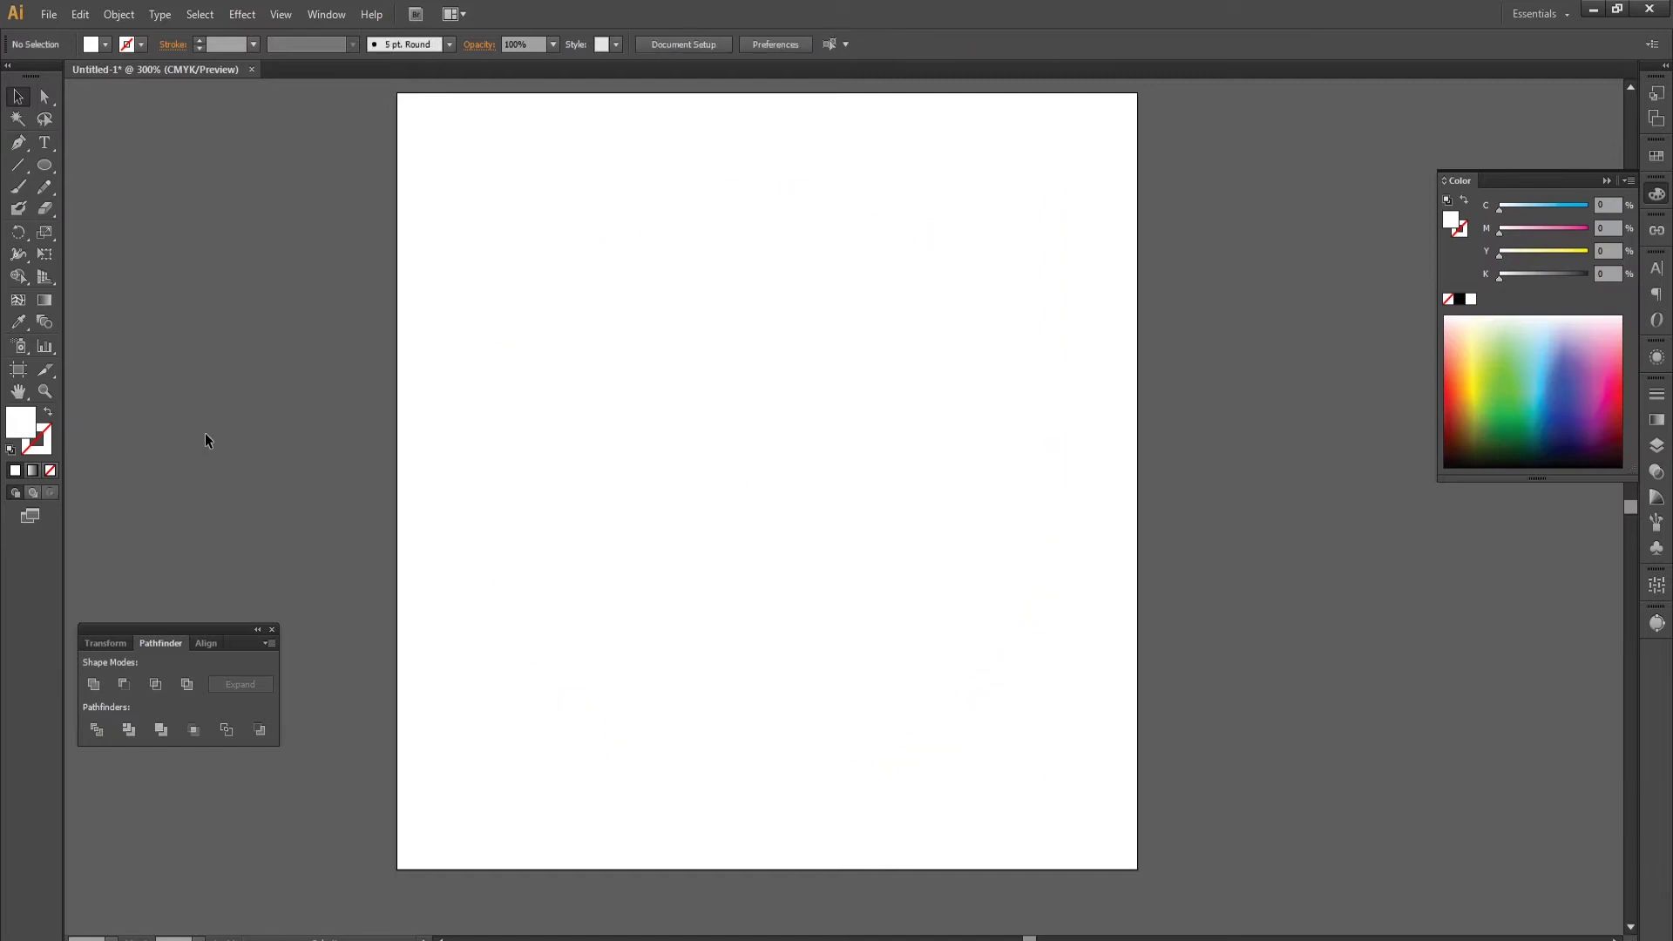
click(488, 383)
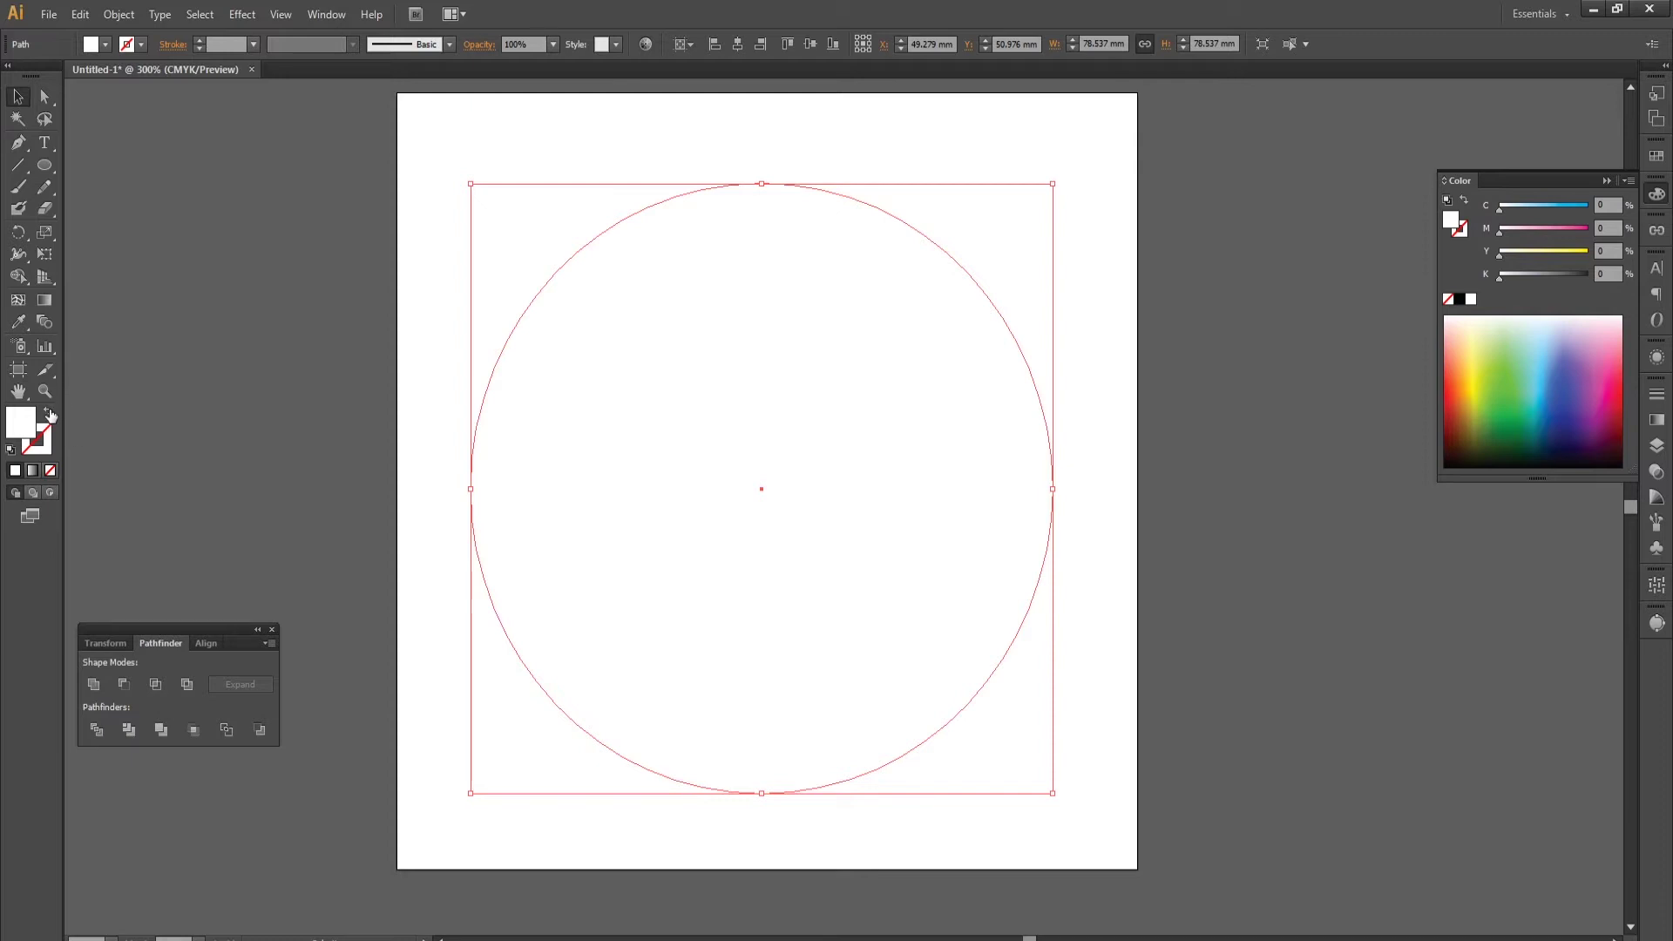
Fill the circle with an orange swatch.
click(108, 52)
click(184, 86)
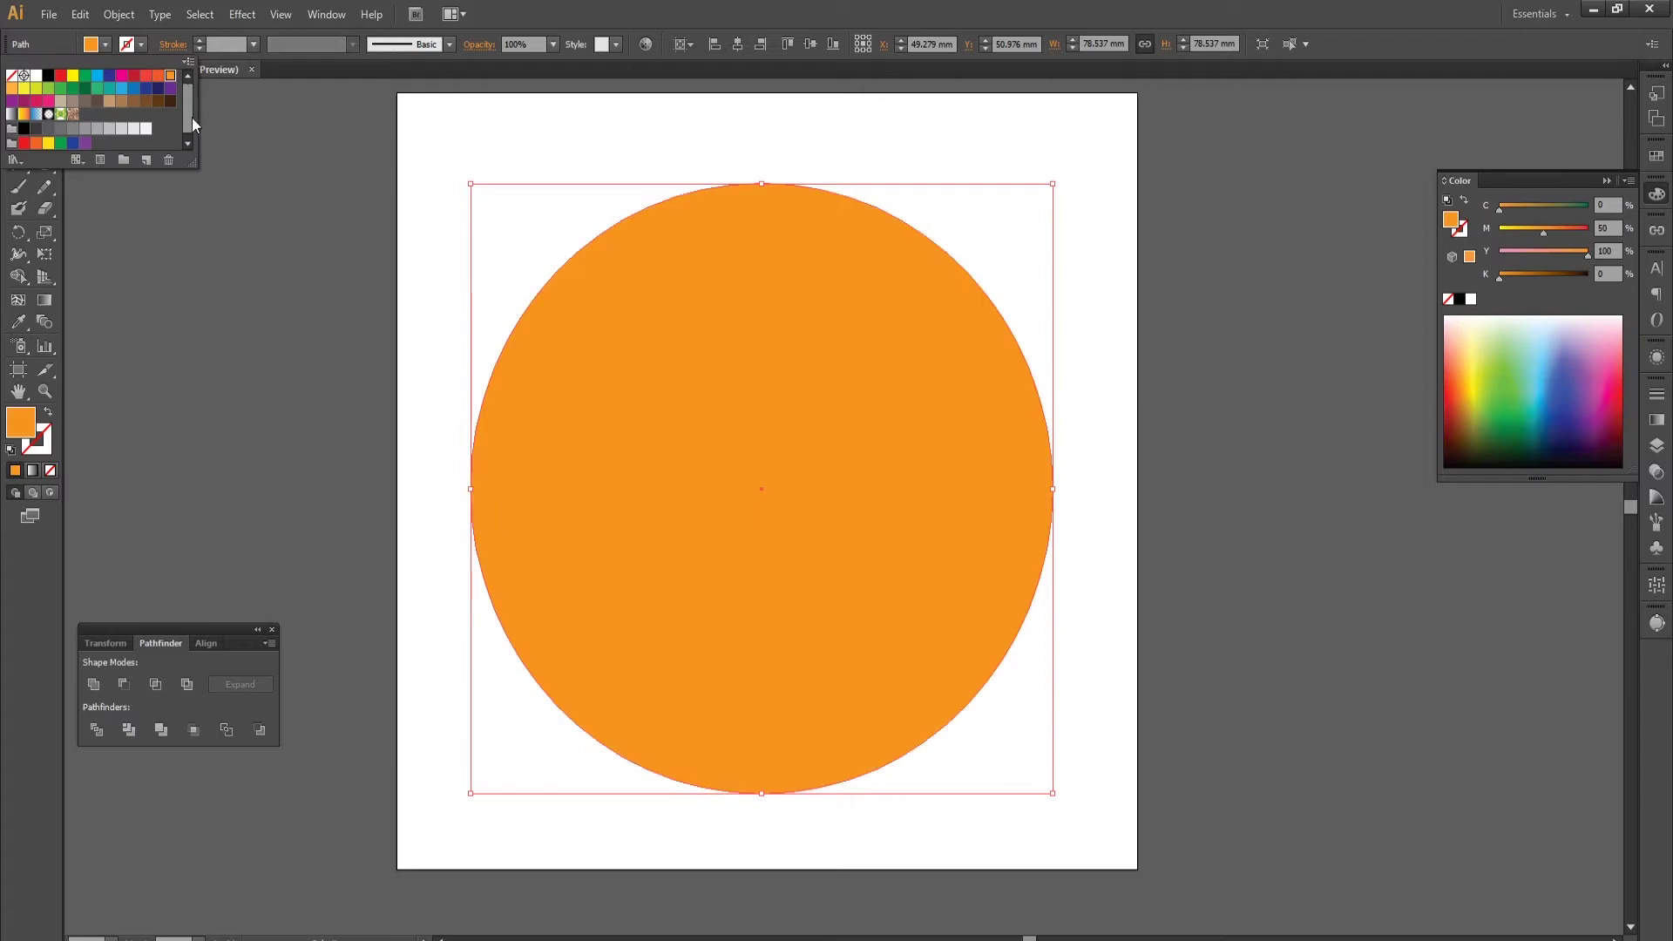
click(246, 251)
click(596, 364)
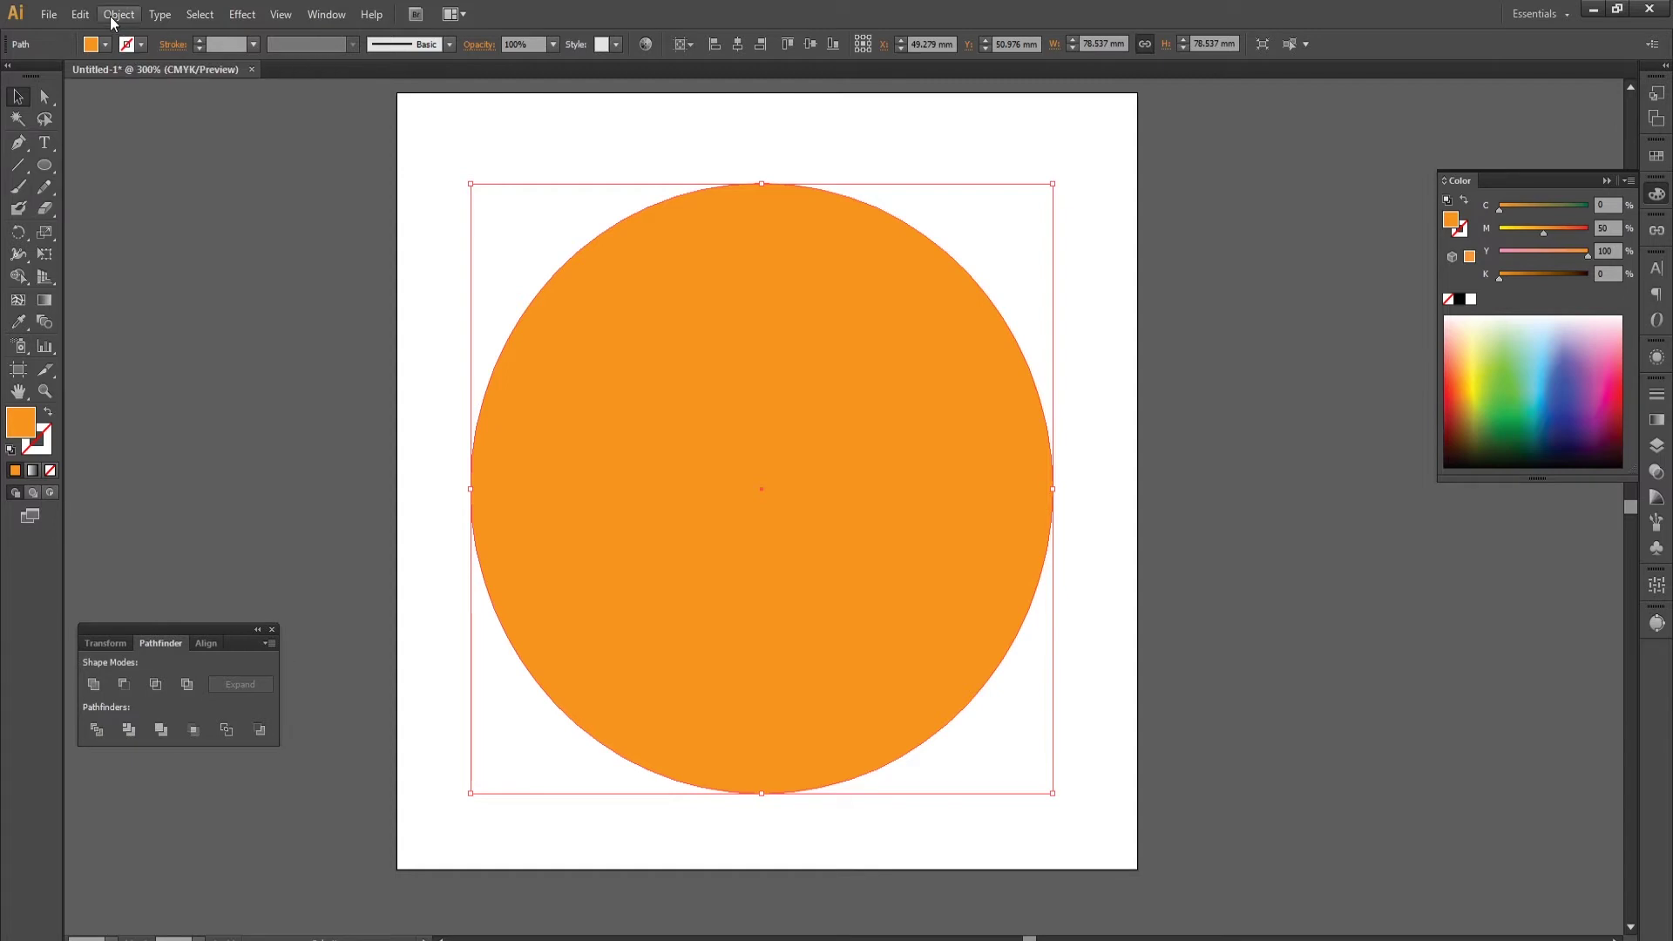
Paste a copy of the circle in front and swap its fill and stroke.
click(79, 14)
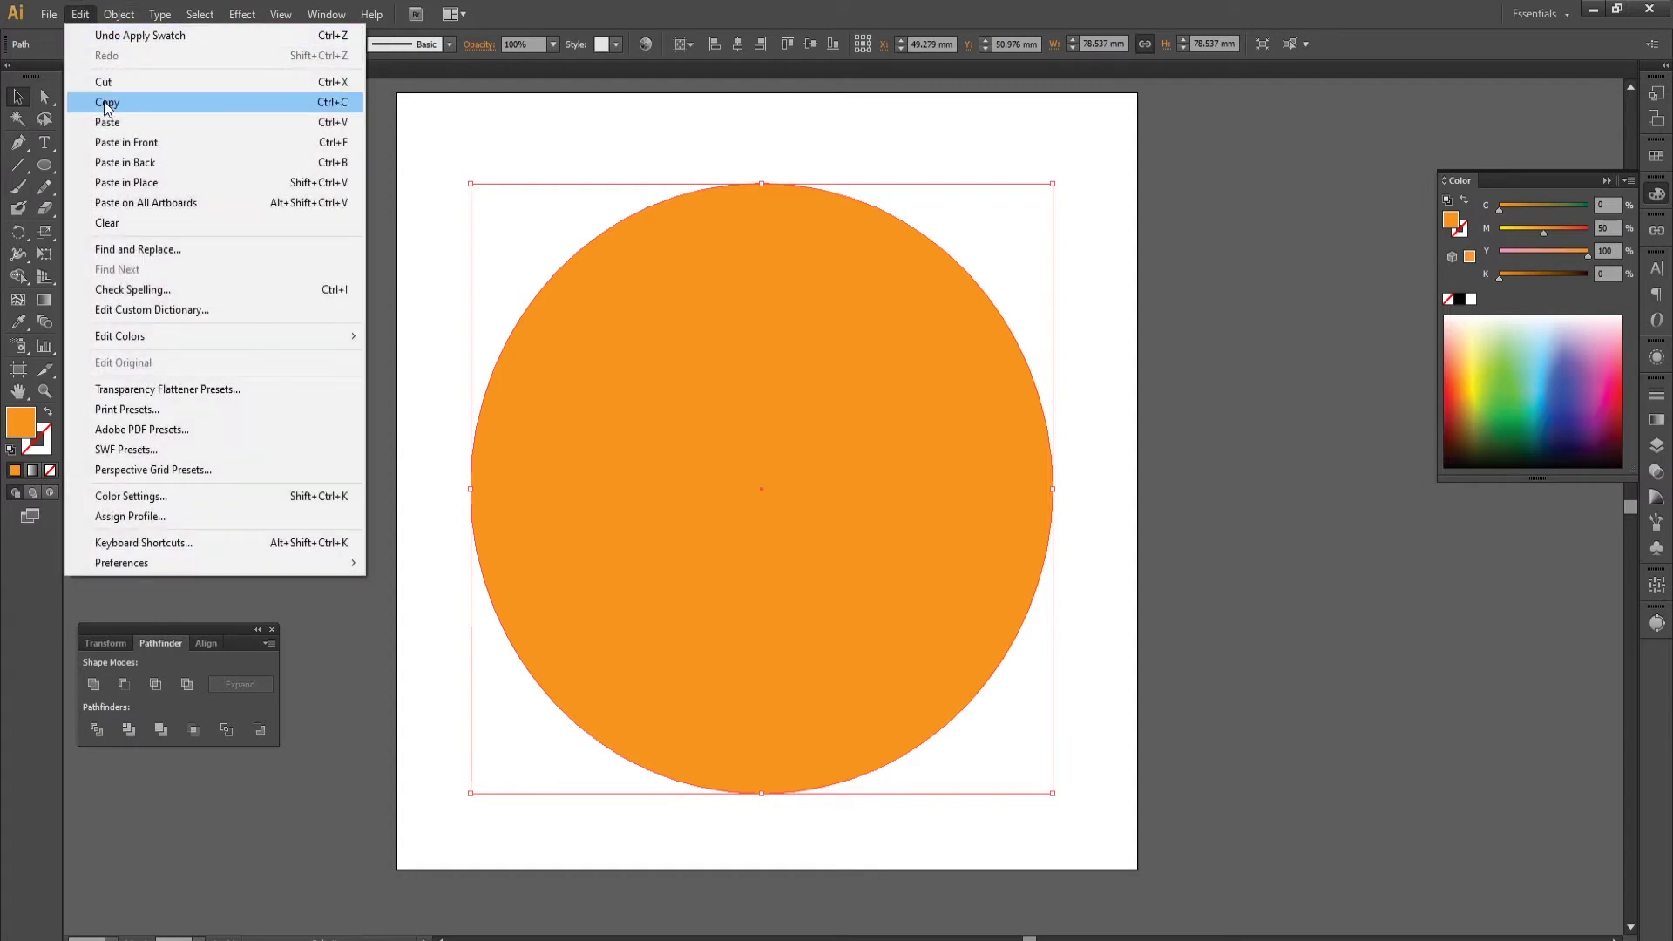
click(108, 102)
click(79, 14)
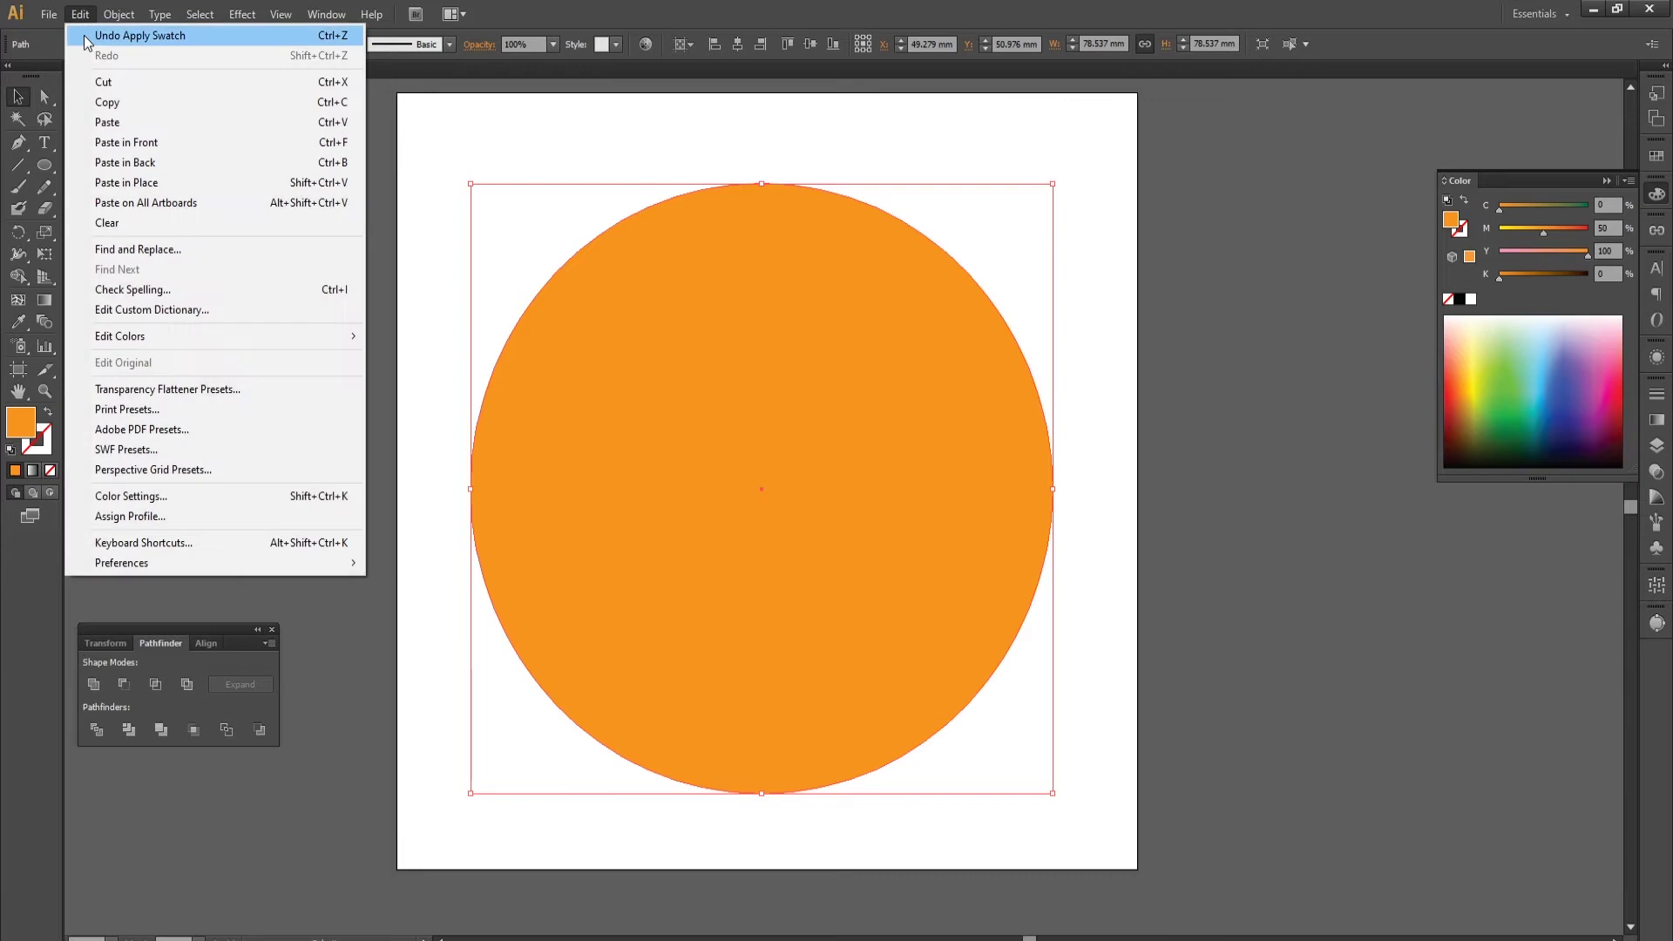
click(126, 142)
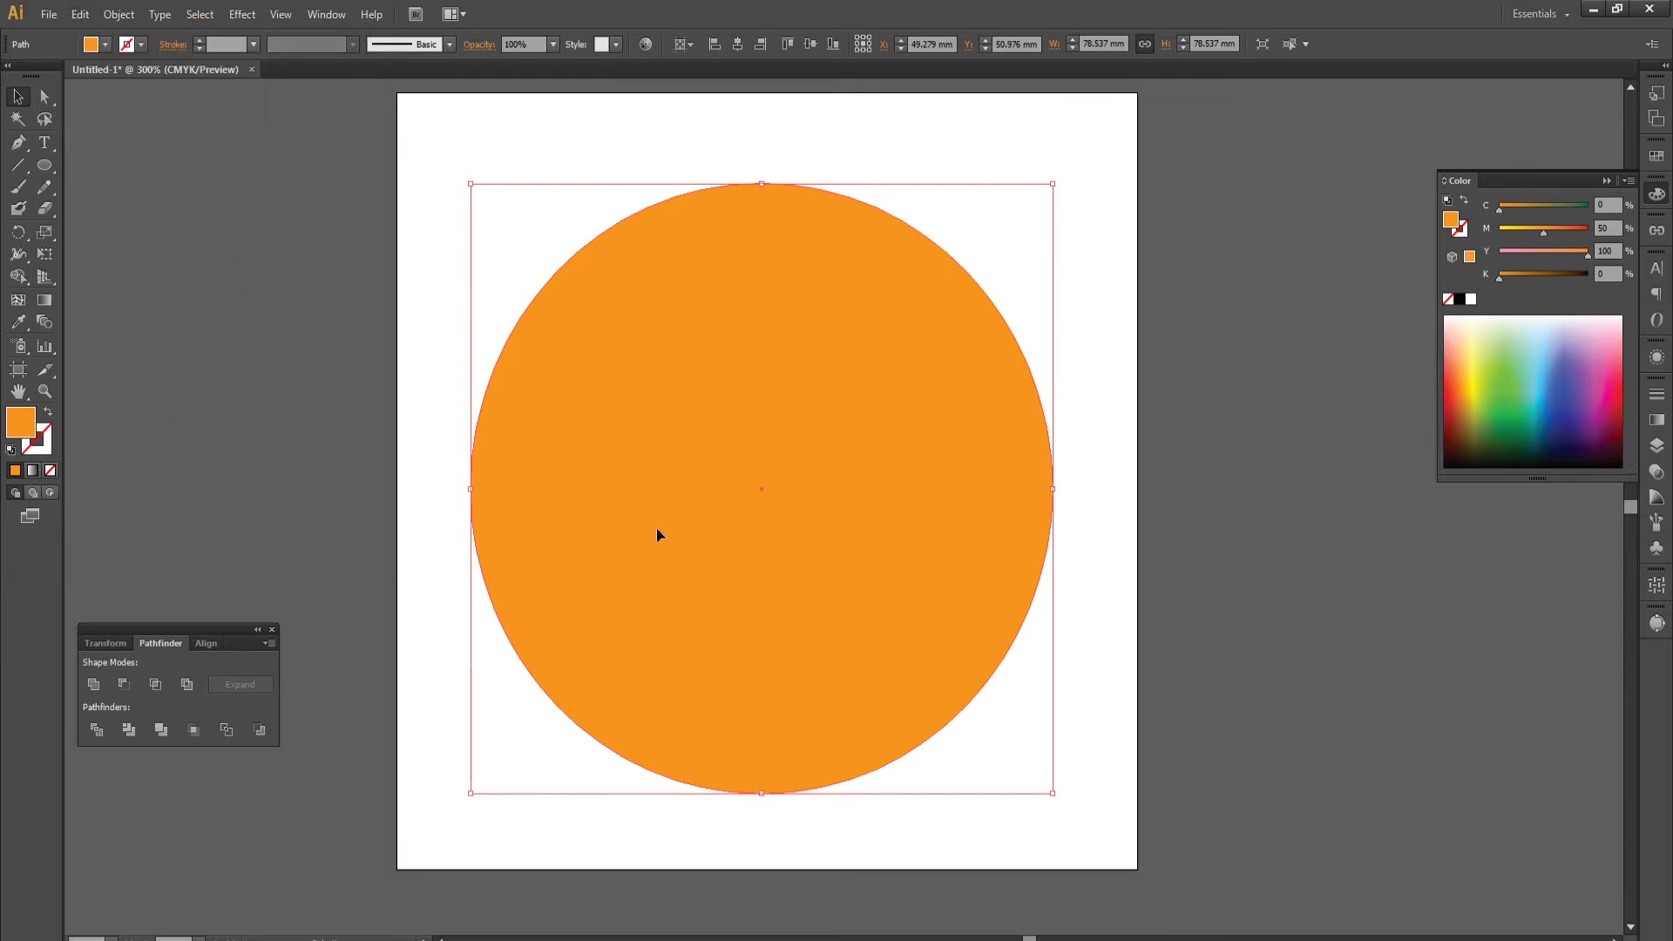
click(49, 416)
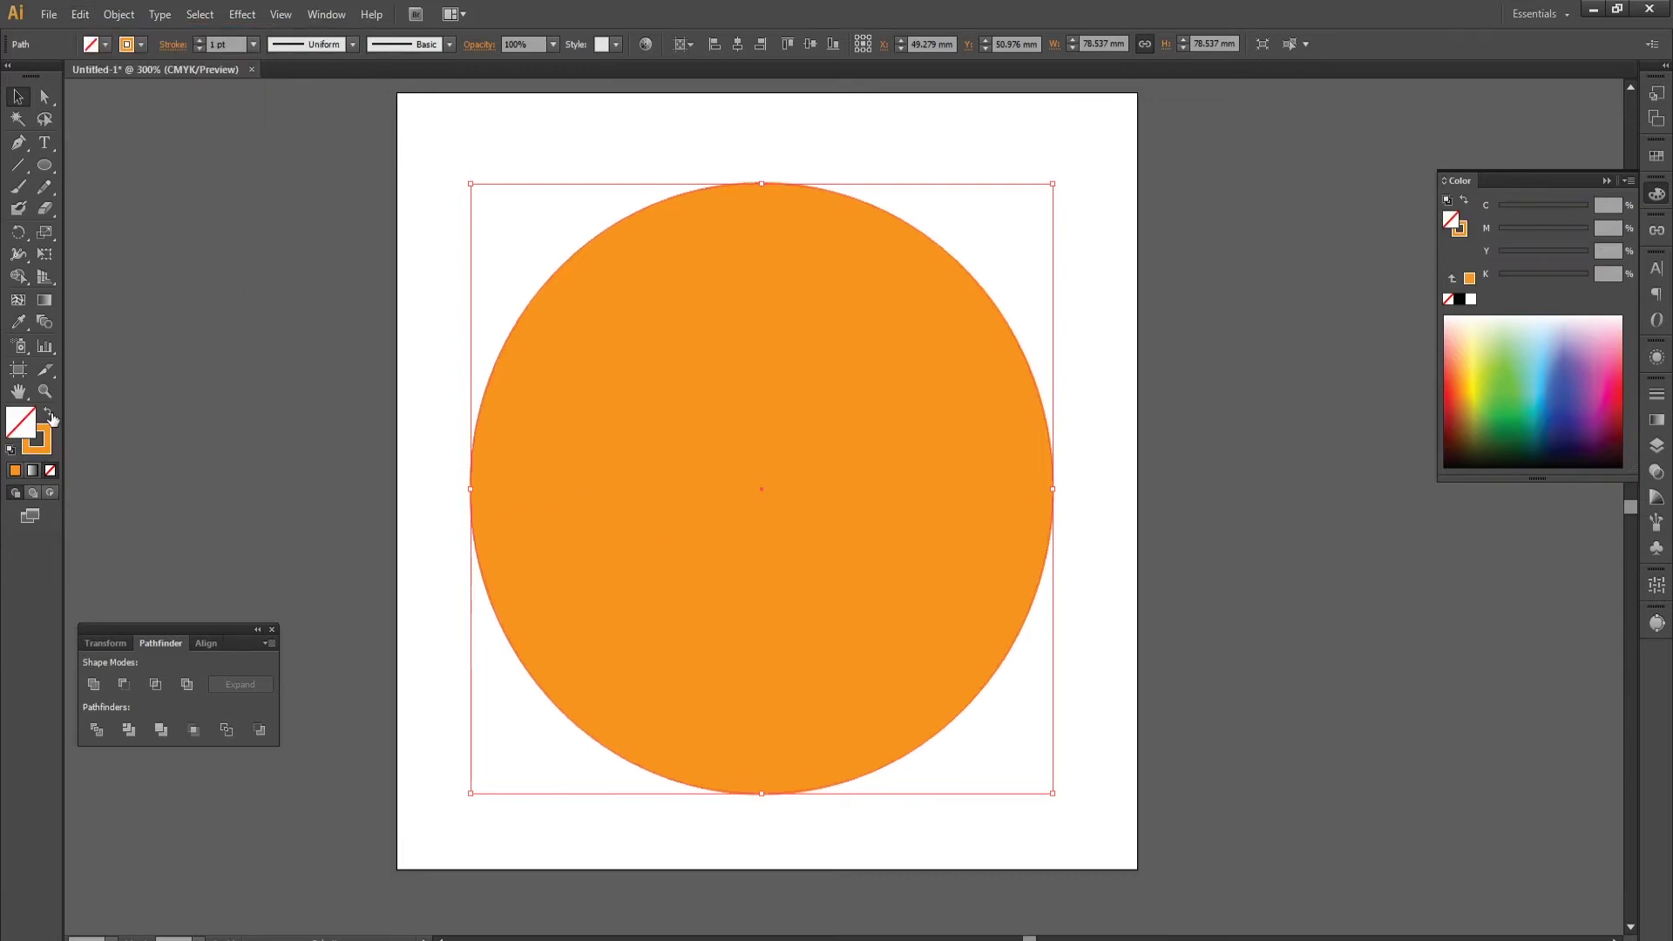
Give the copy a black 3 pt stroke.
click(141, 45)
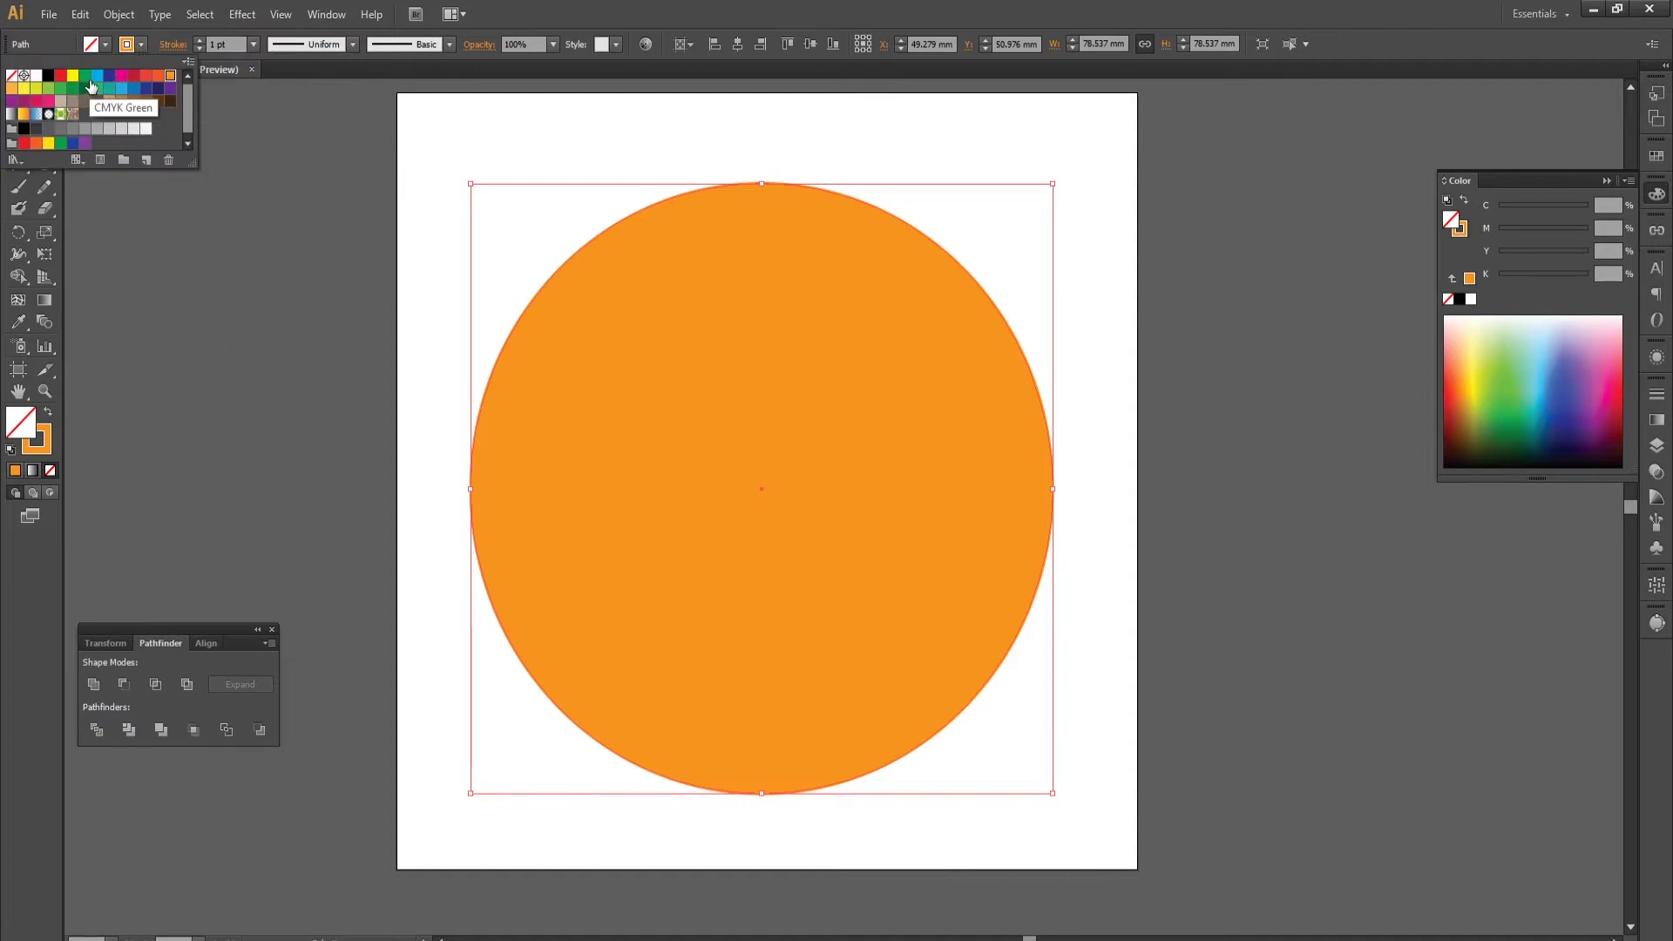
click(48, 76)
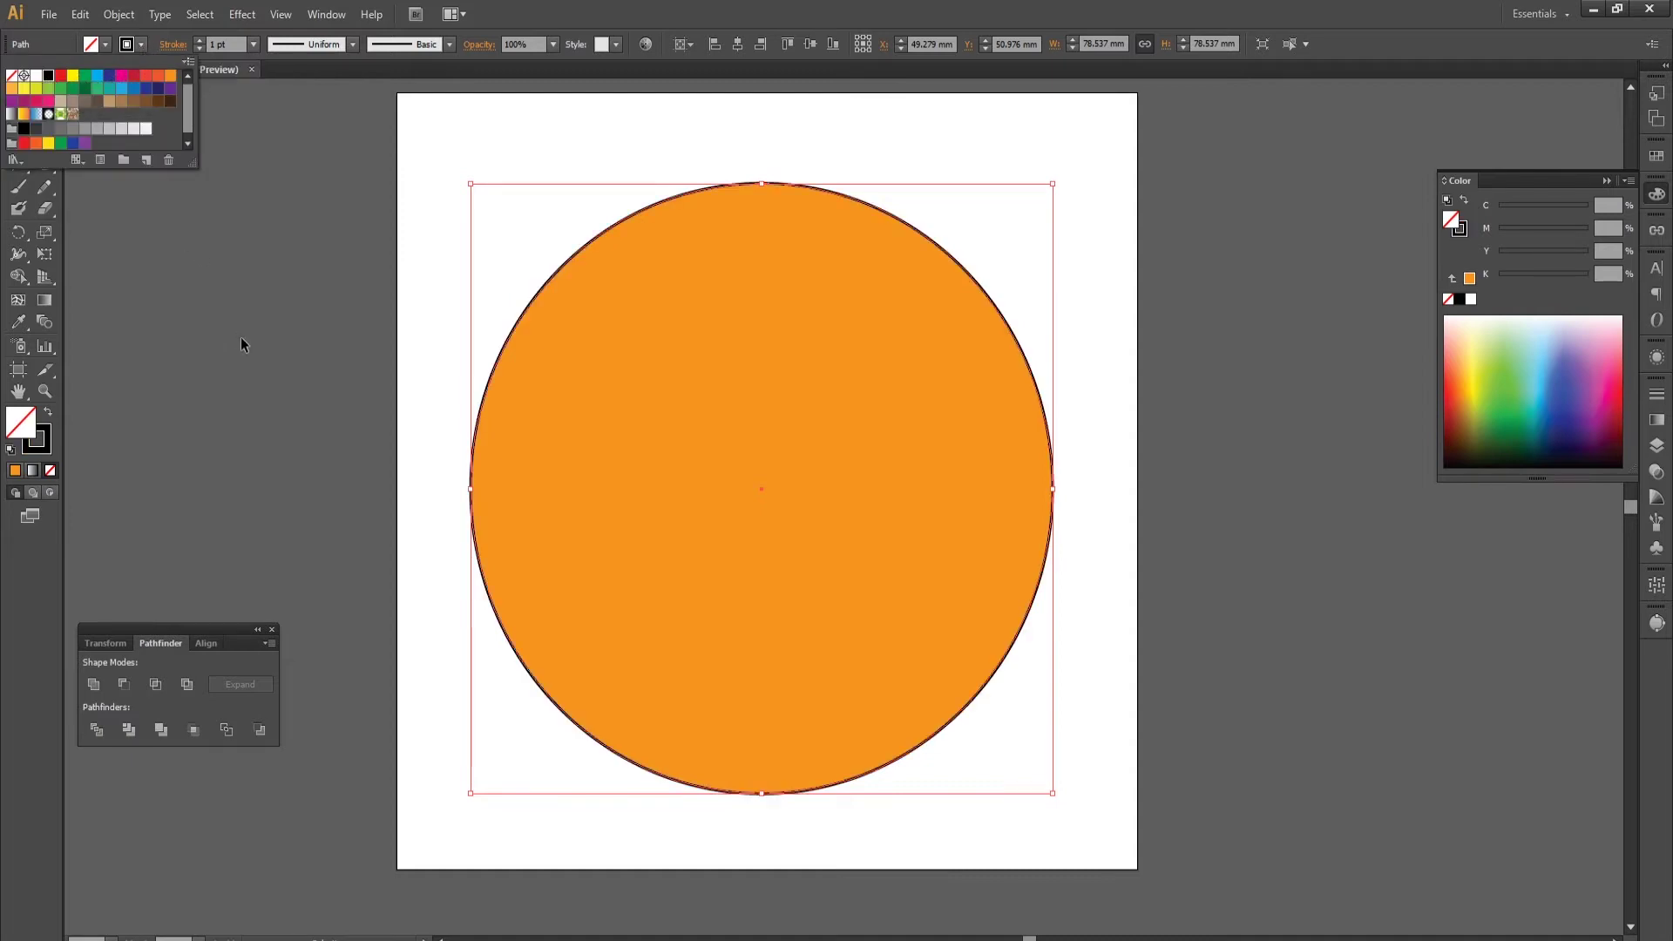
click(240, 337)
click(253, 44)
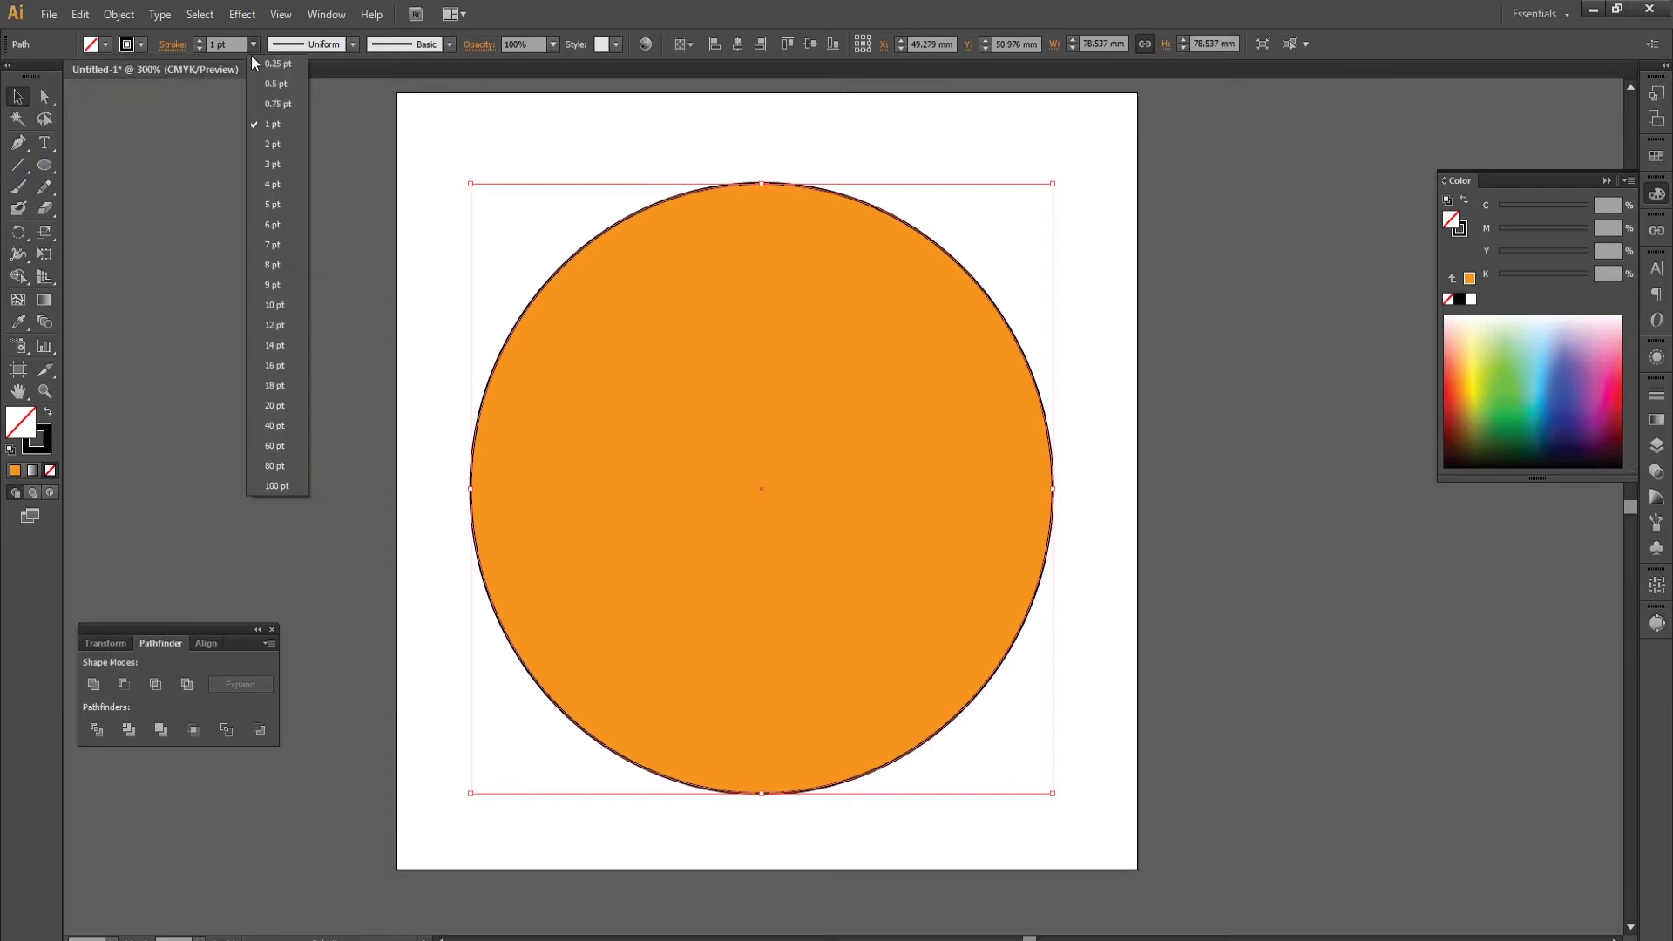
click(269, 166)
click(300, 336)
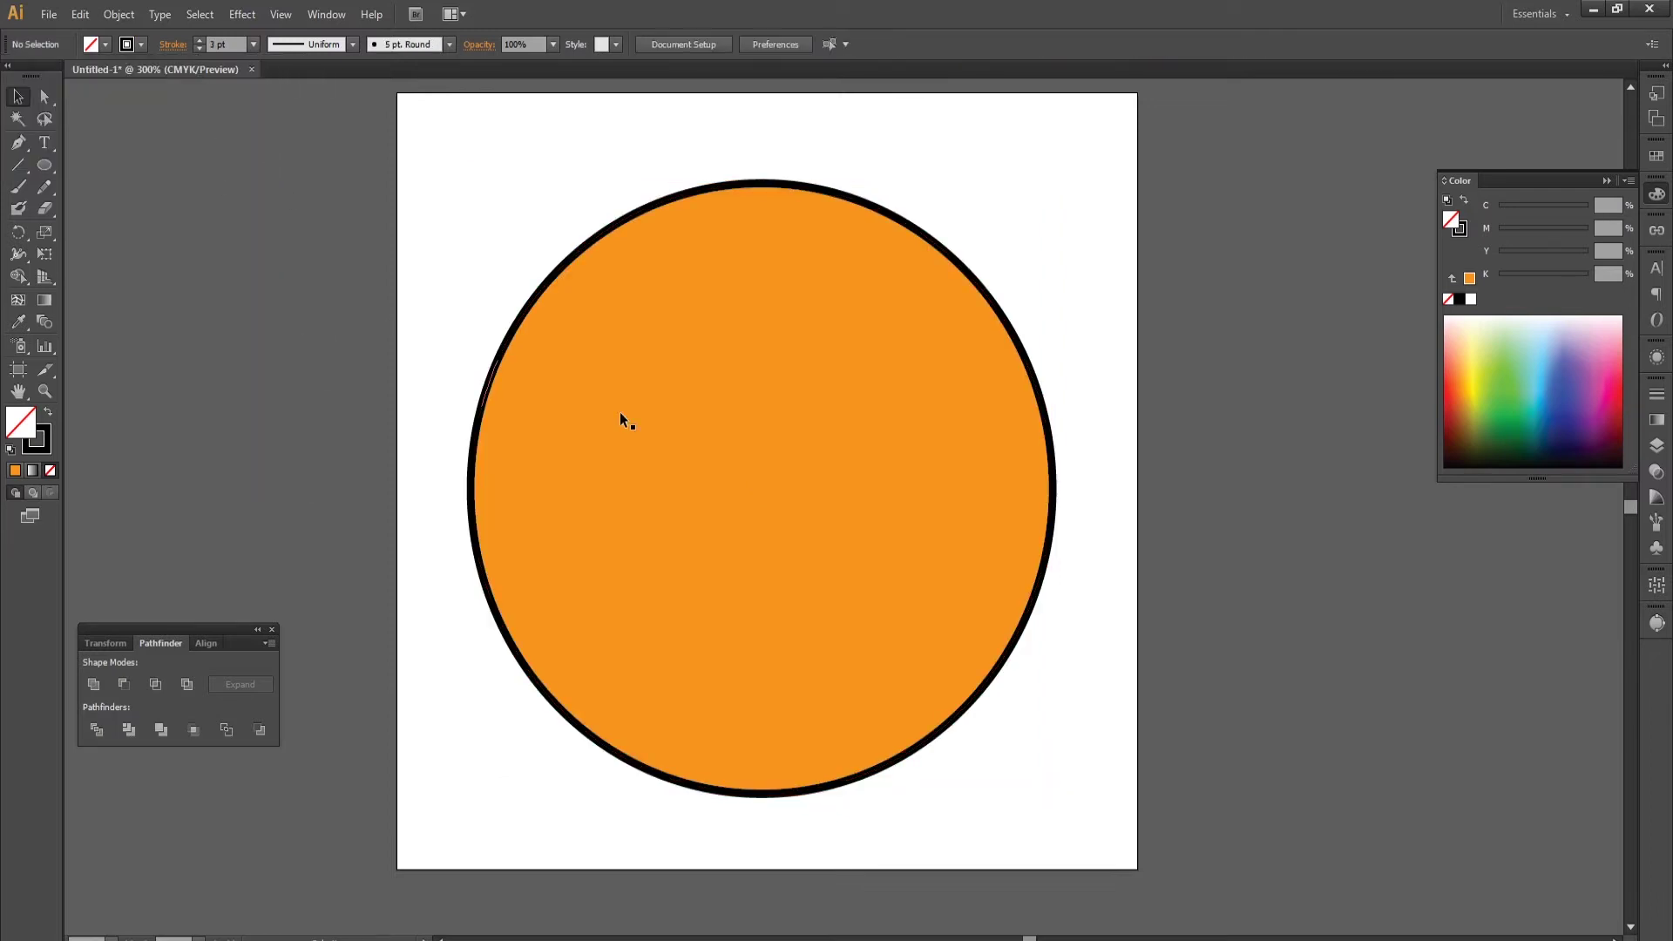
Send both circles to the back of the stacking order.
drag(458, 313, 514, 390)
right_click(503, 365)
mouse_move(549, 602)
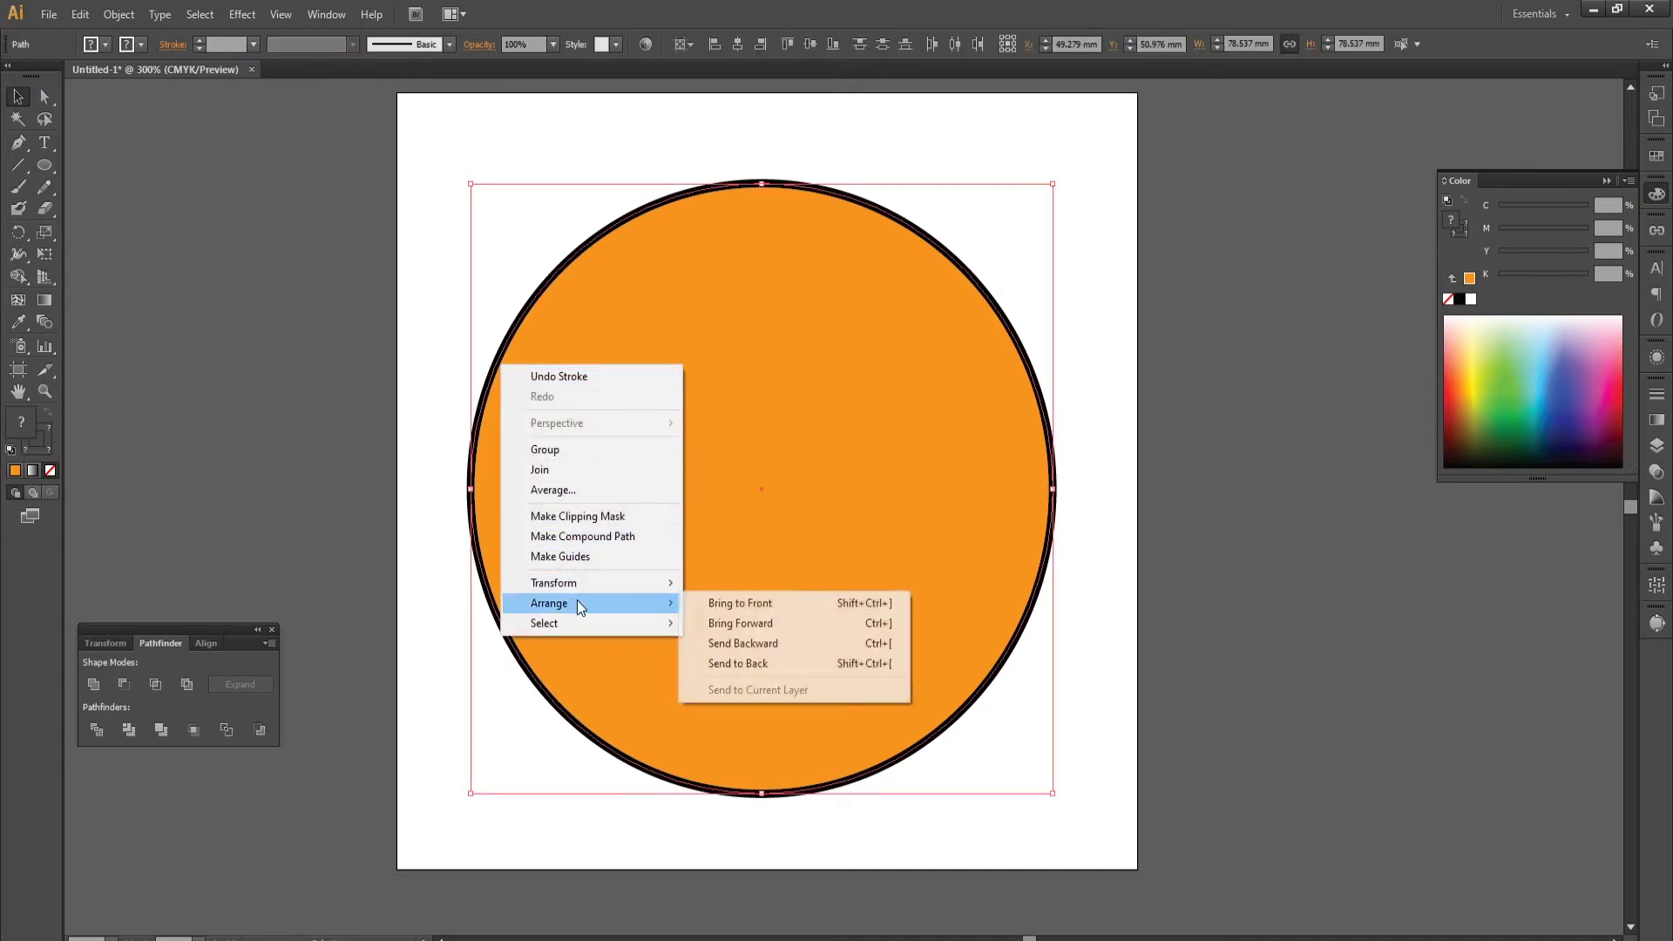
click(732, 664)
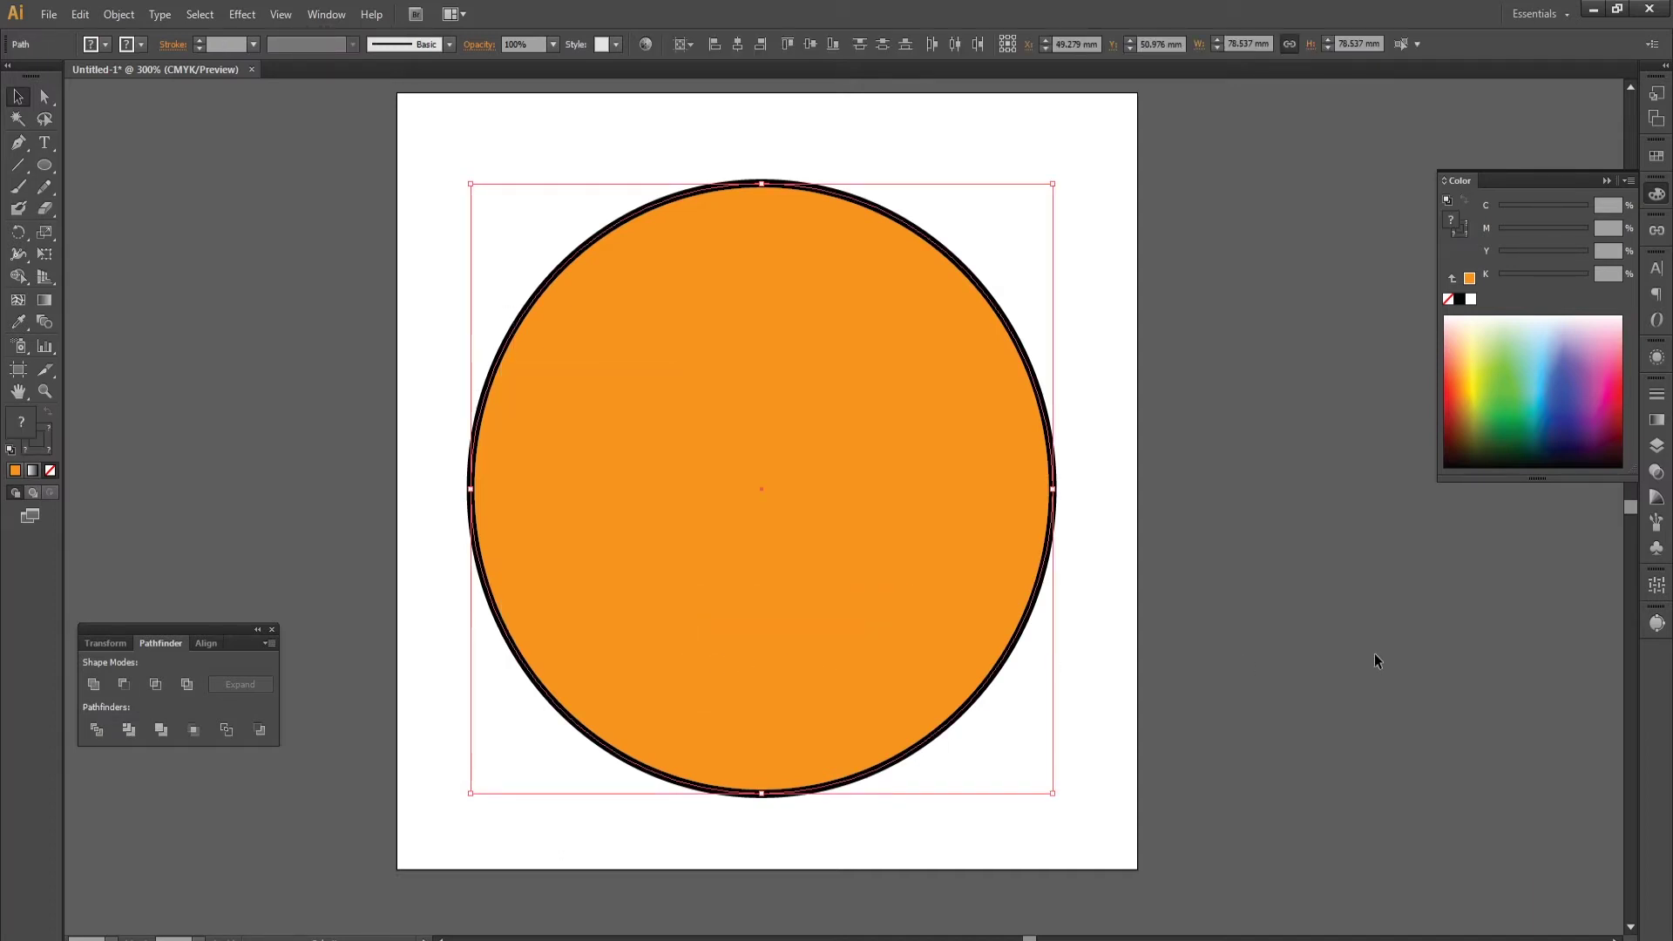
Move Layer 2 beneath Layer 1 so the mou lettering sits on top.
click(1657, 445)
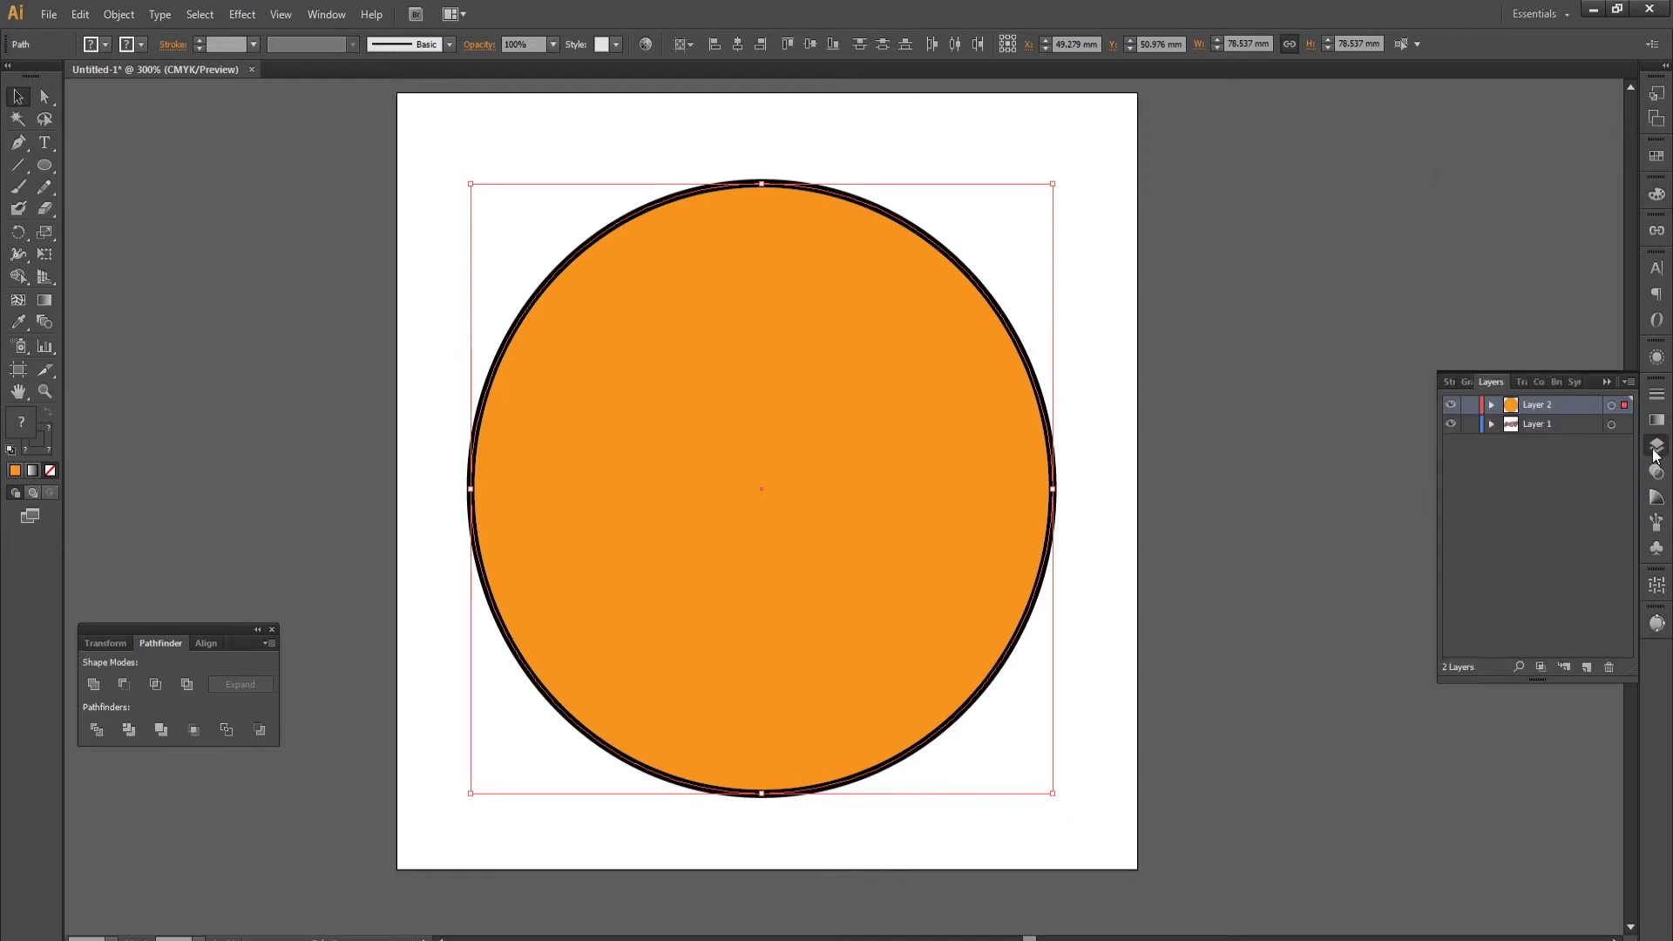
drag(1529, 410, 1535, 463)
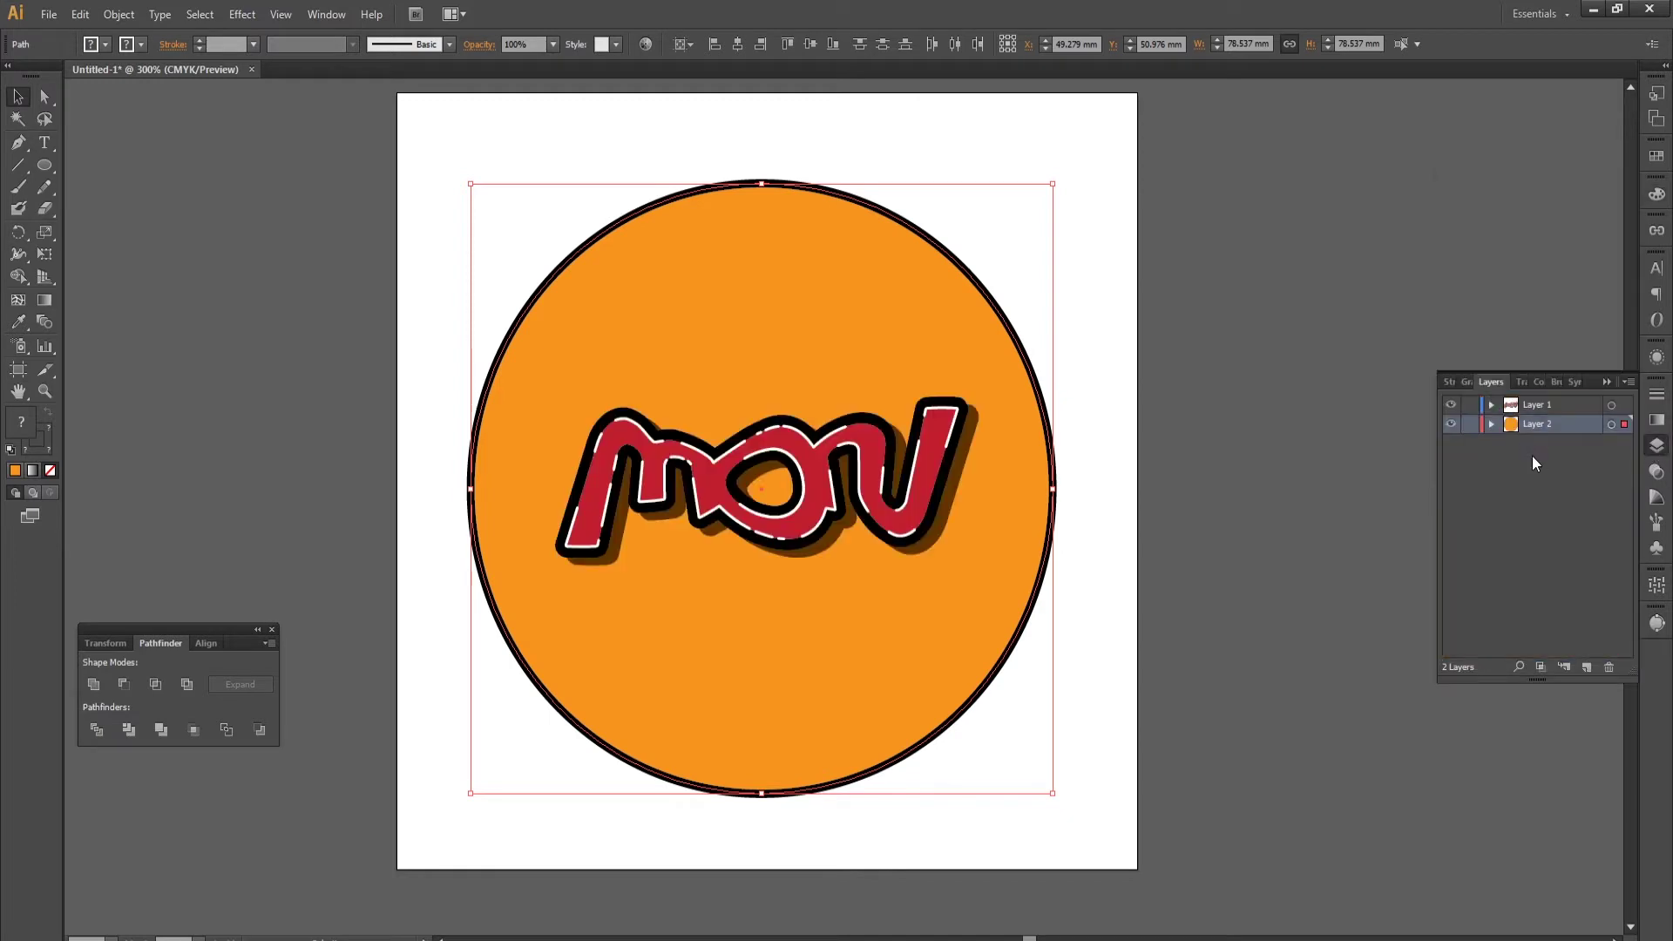
click(1605, 383)
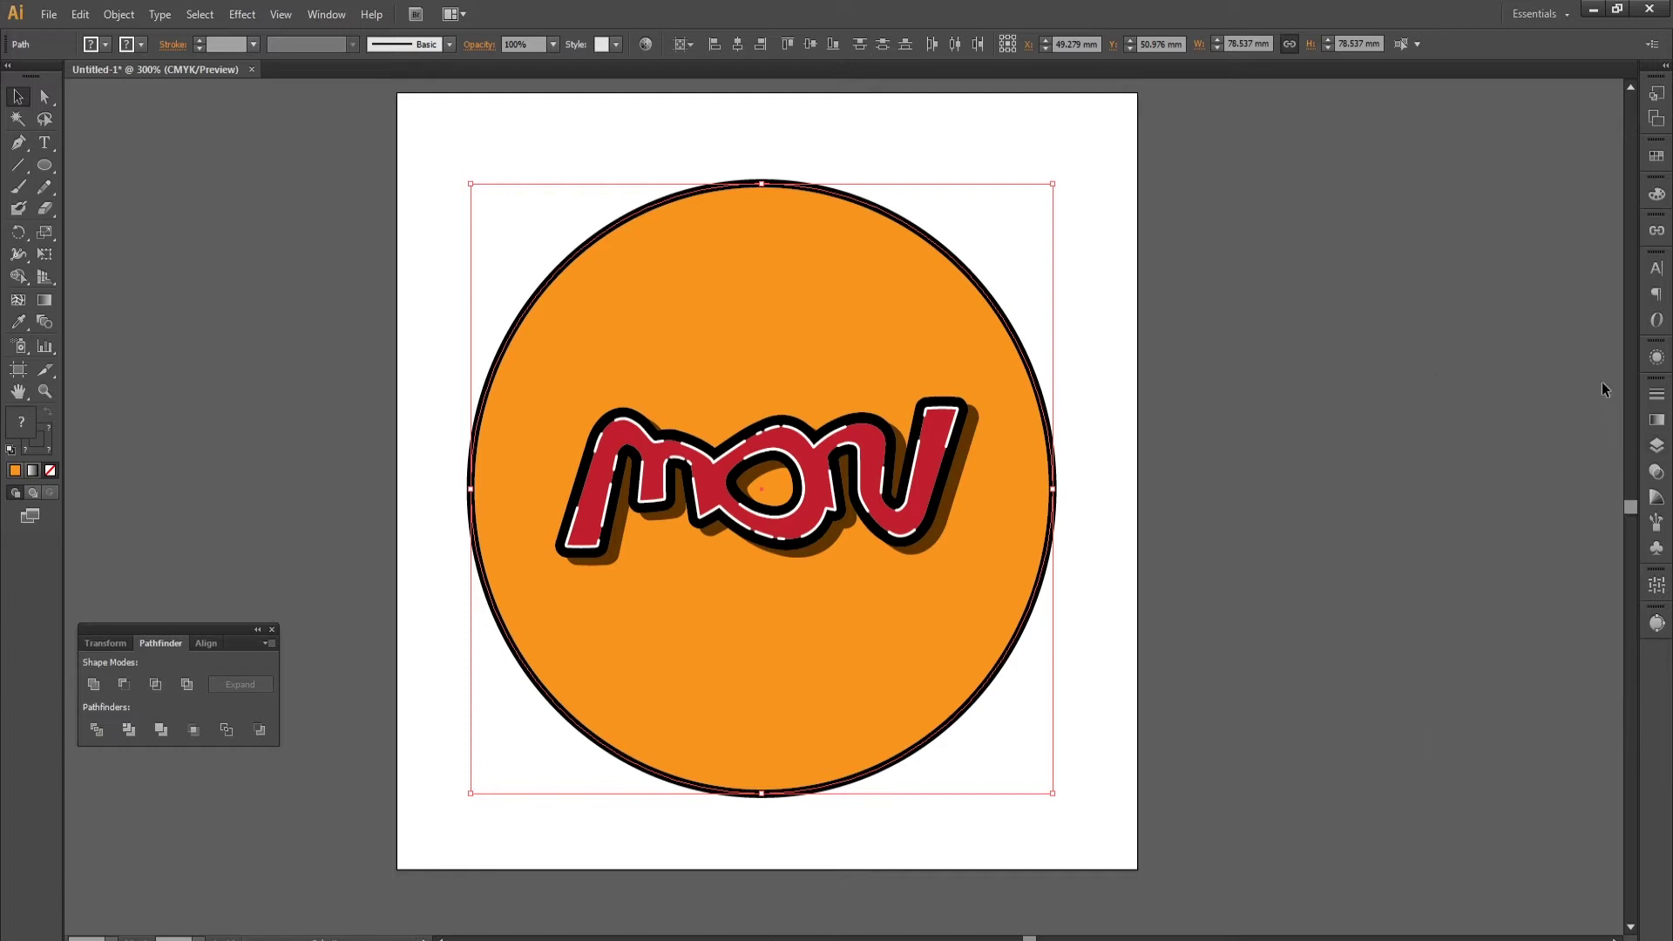
click(1340, 445)
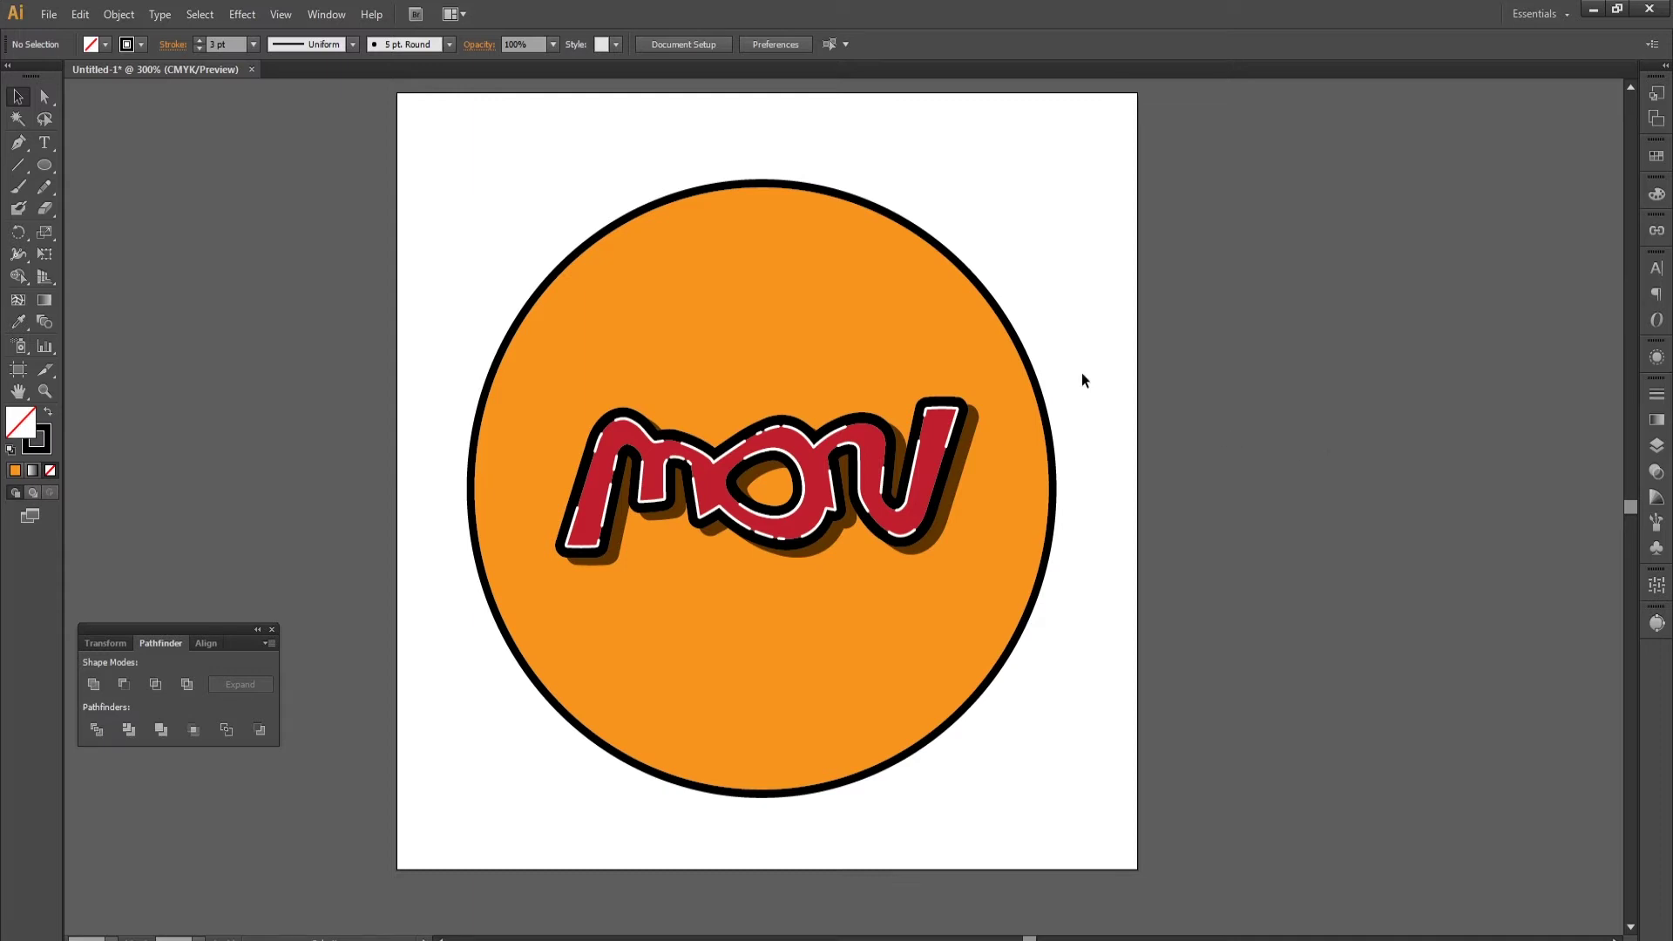
Lock the orange filled circle in place.
click(1037, 381)
click(1148, 408)
click(803, 289)
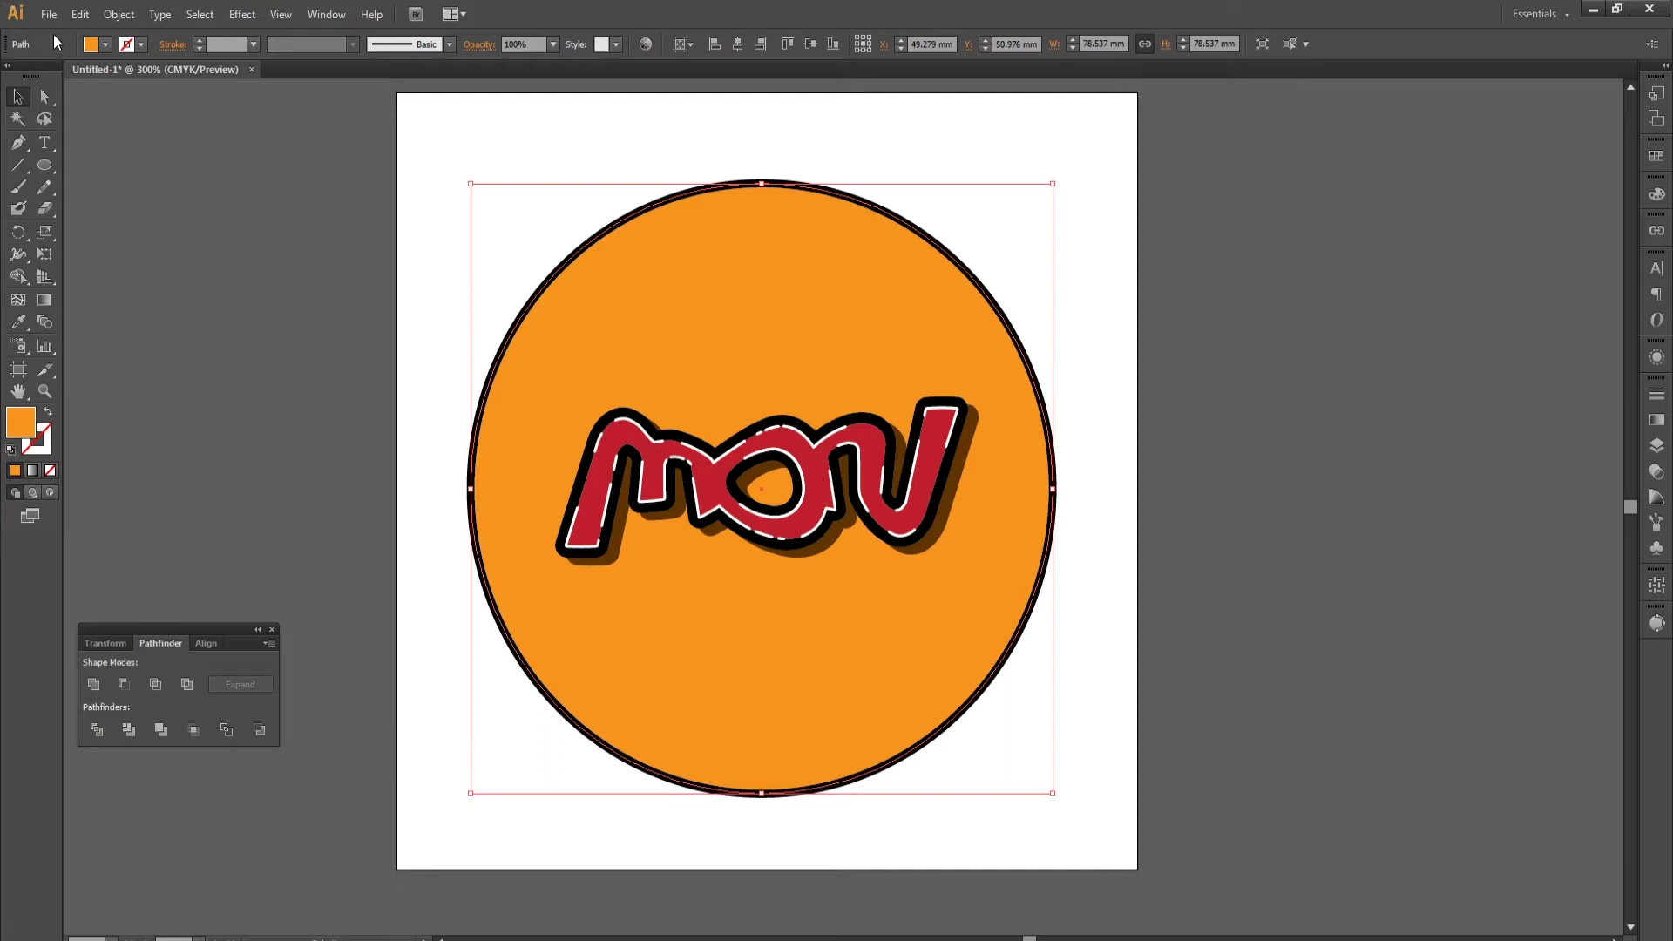
click(113, 15)
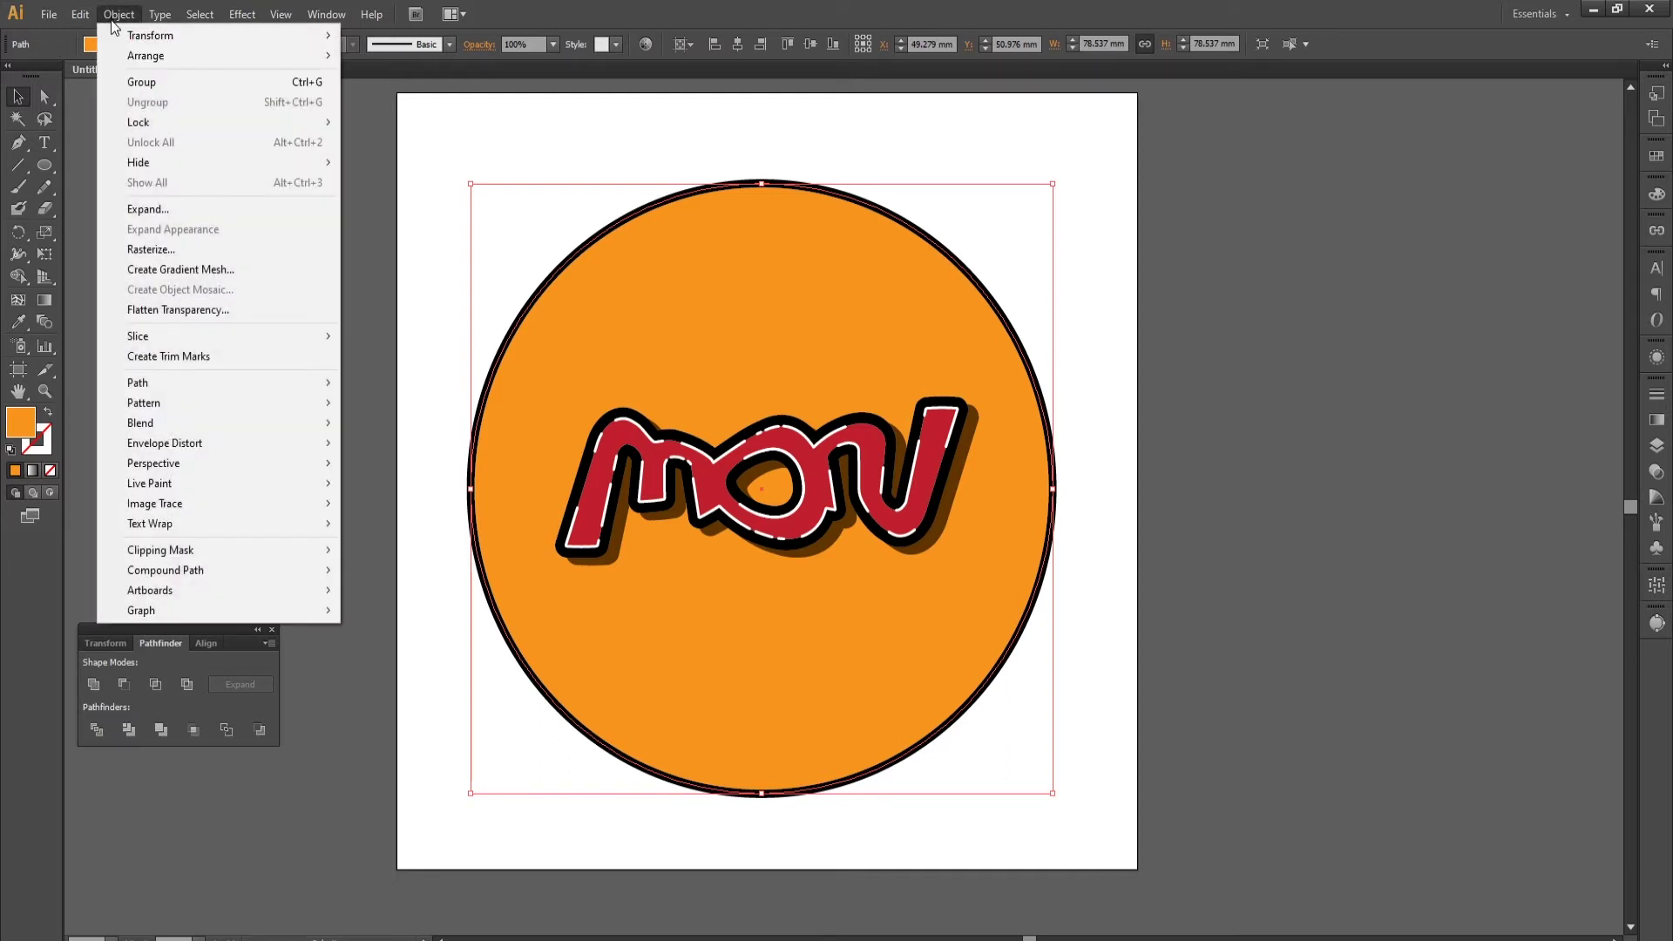
mouse_move(139, 122)
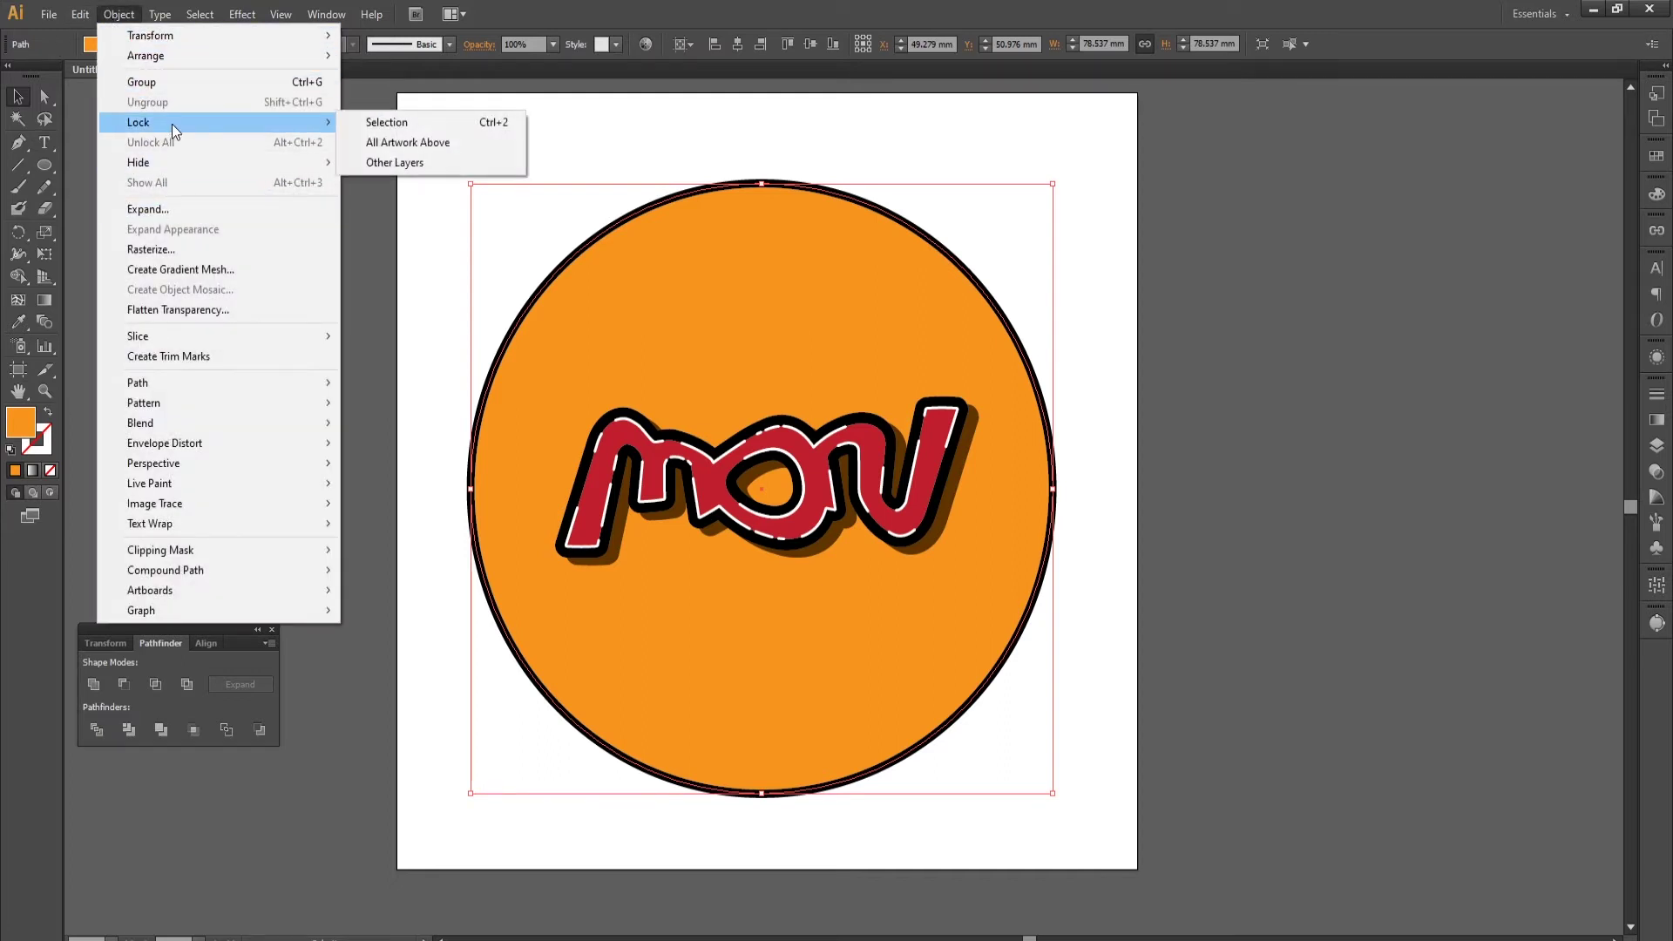
click(463, 120)
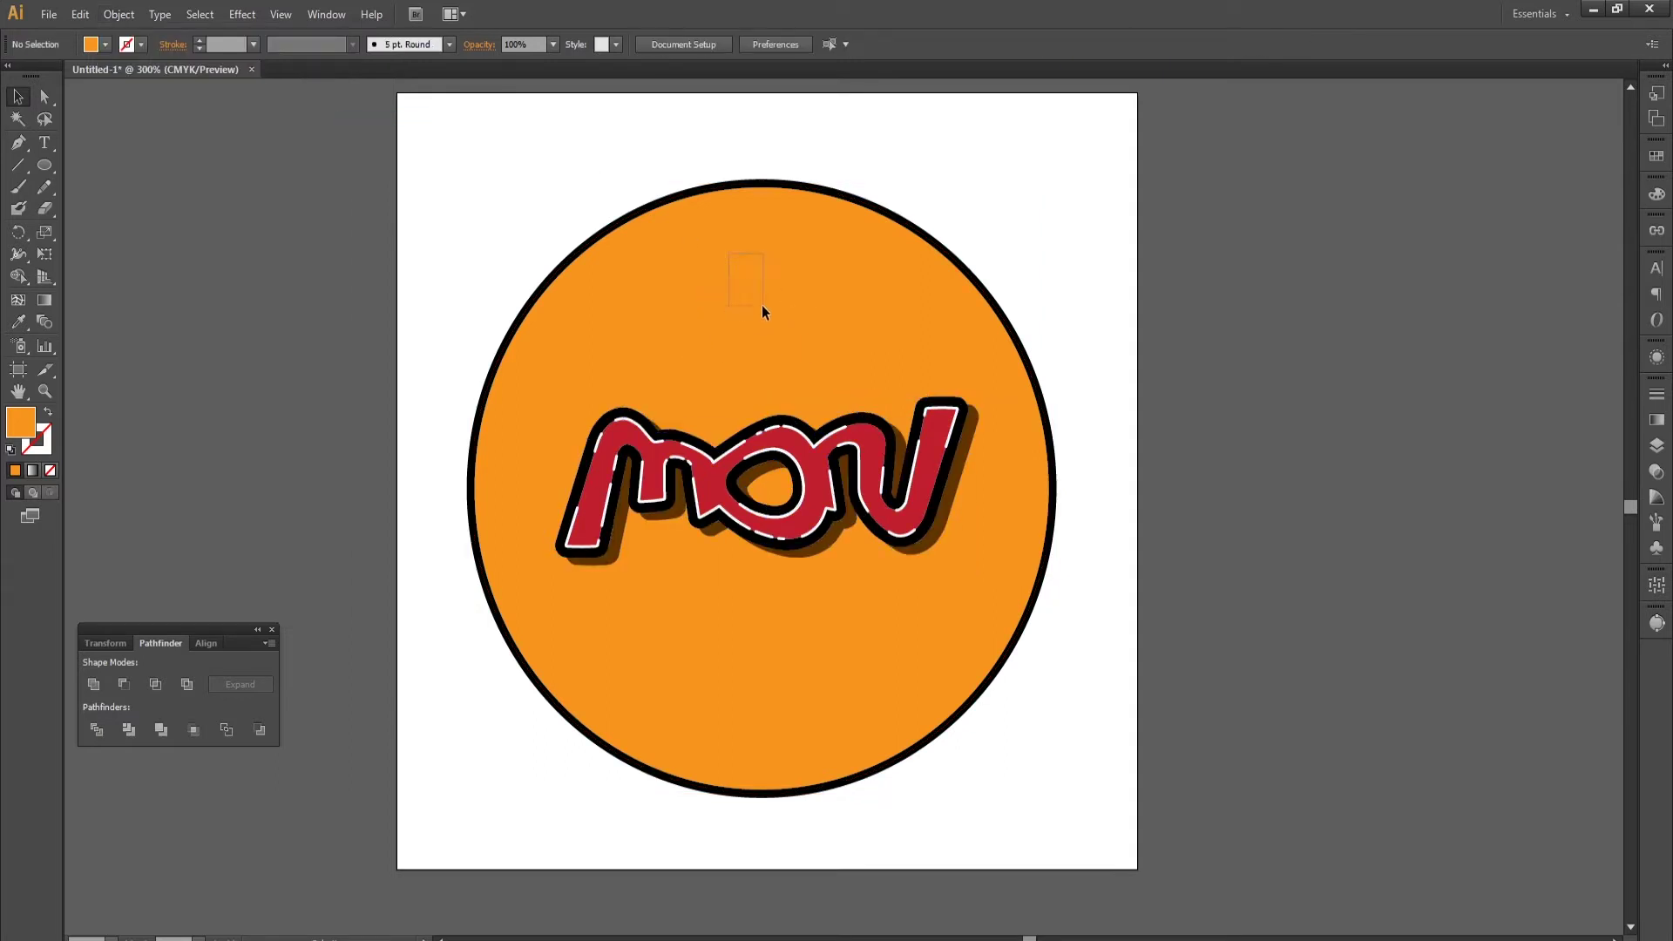
Paste a copy of the black outline circle in front and shrink it to about 73.83 mm.
click(631, 216)
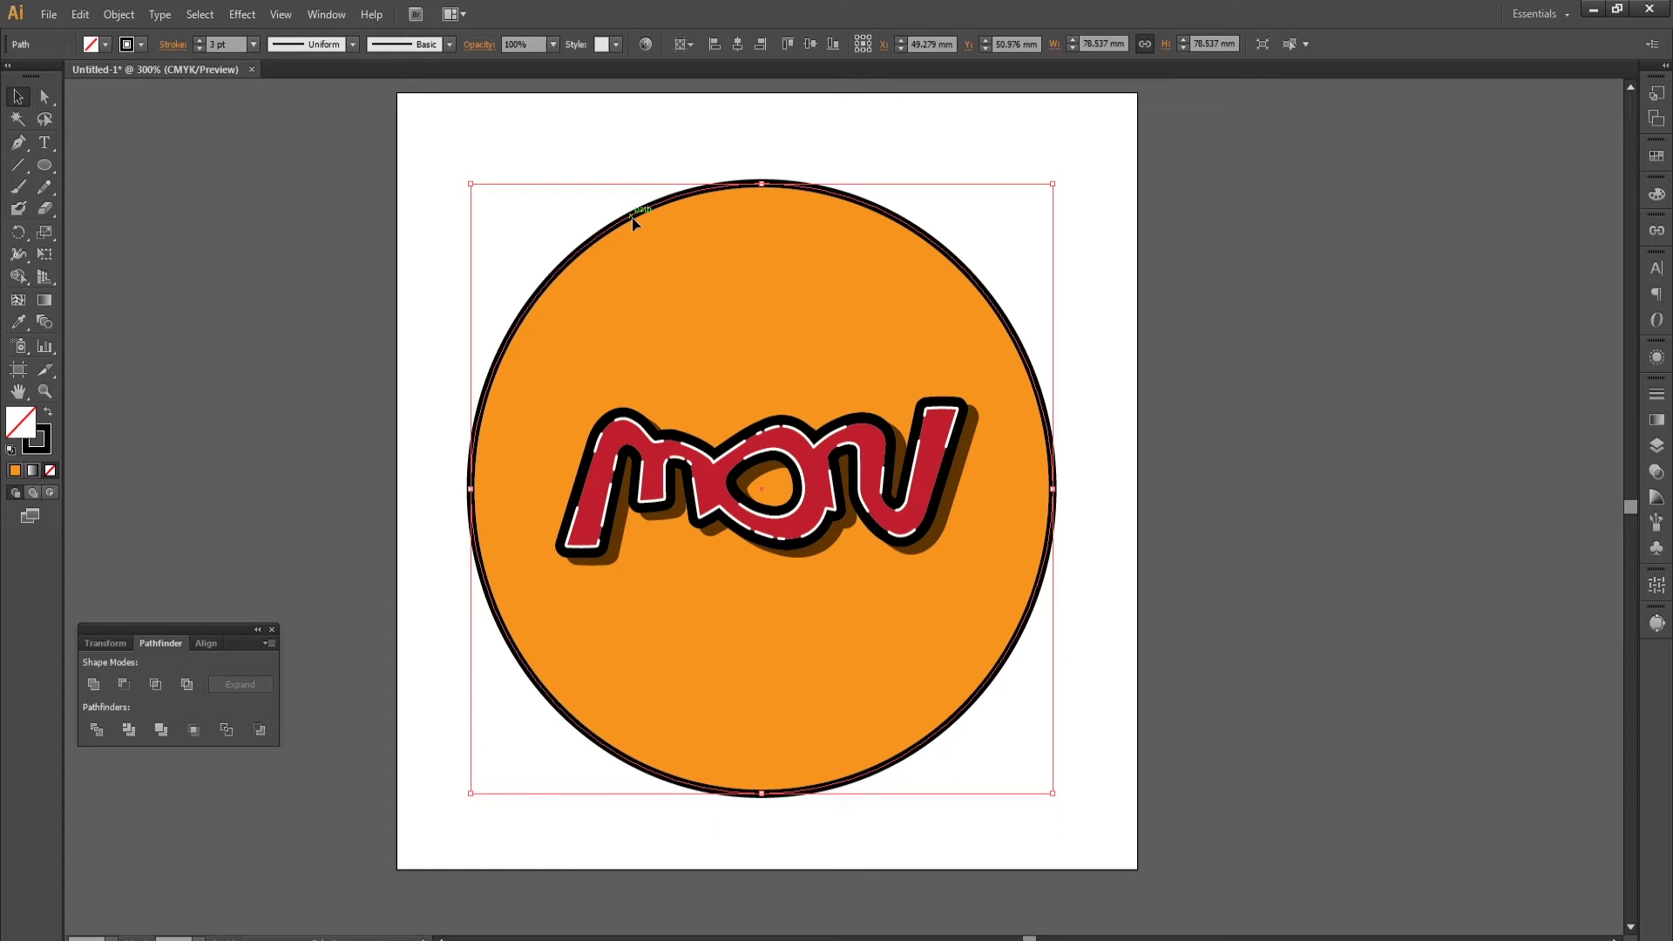
click(76, 15)
click(106, 102)
click(78, 18)
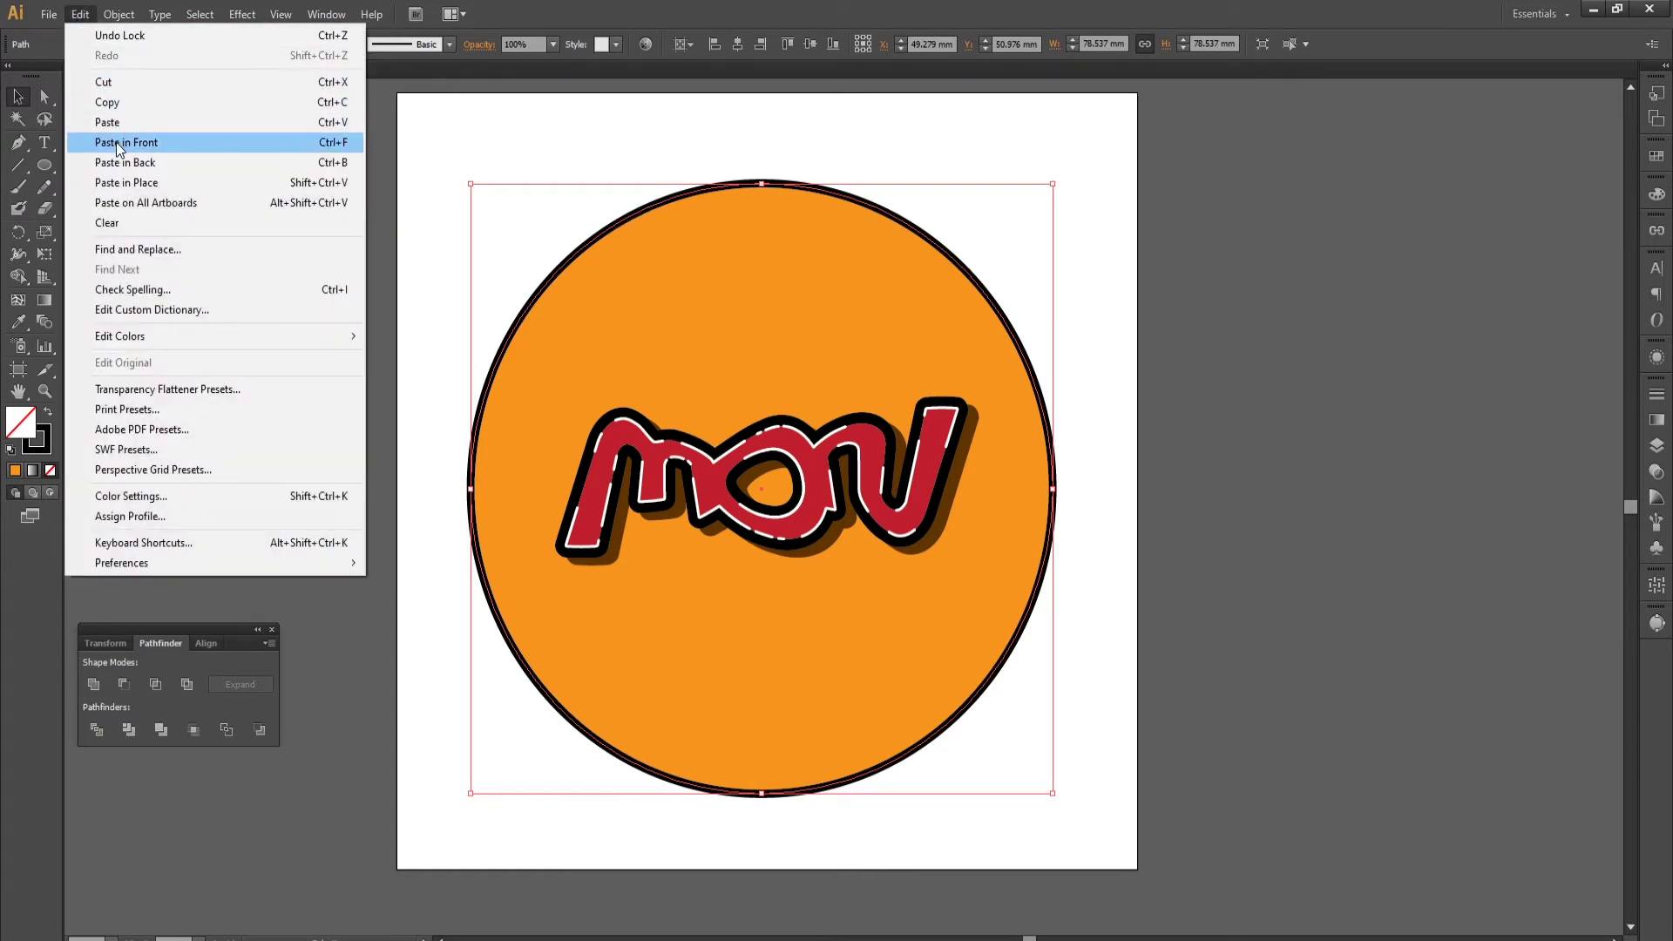
click(120, 142)
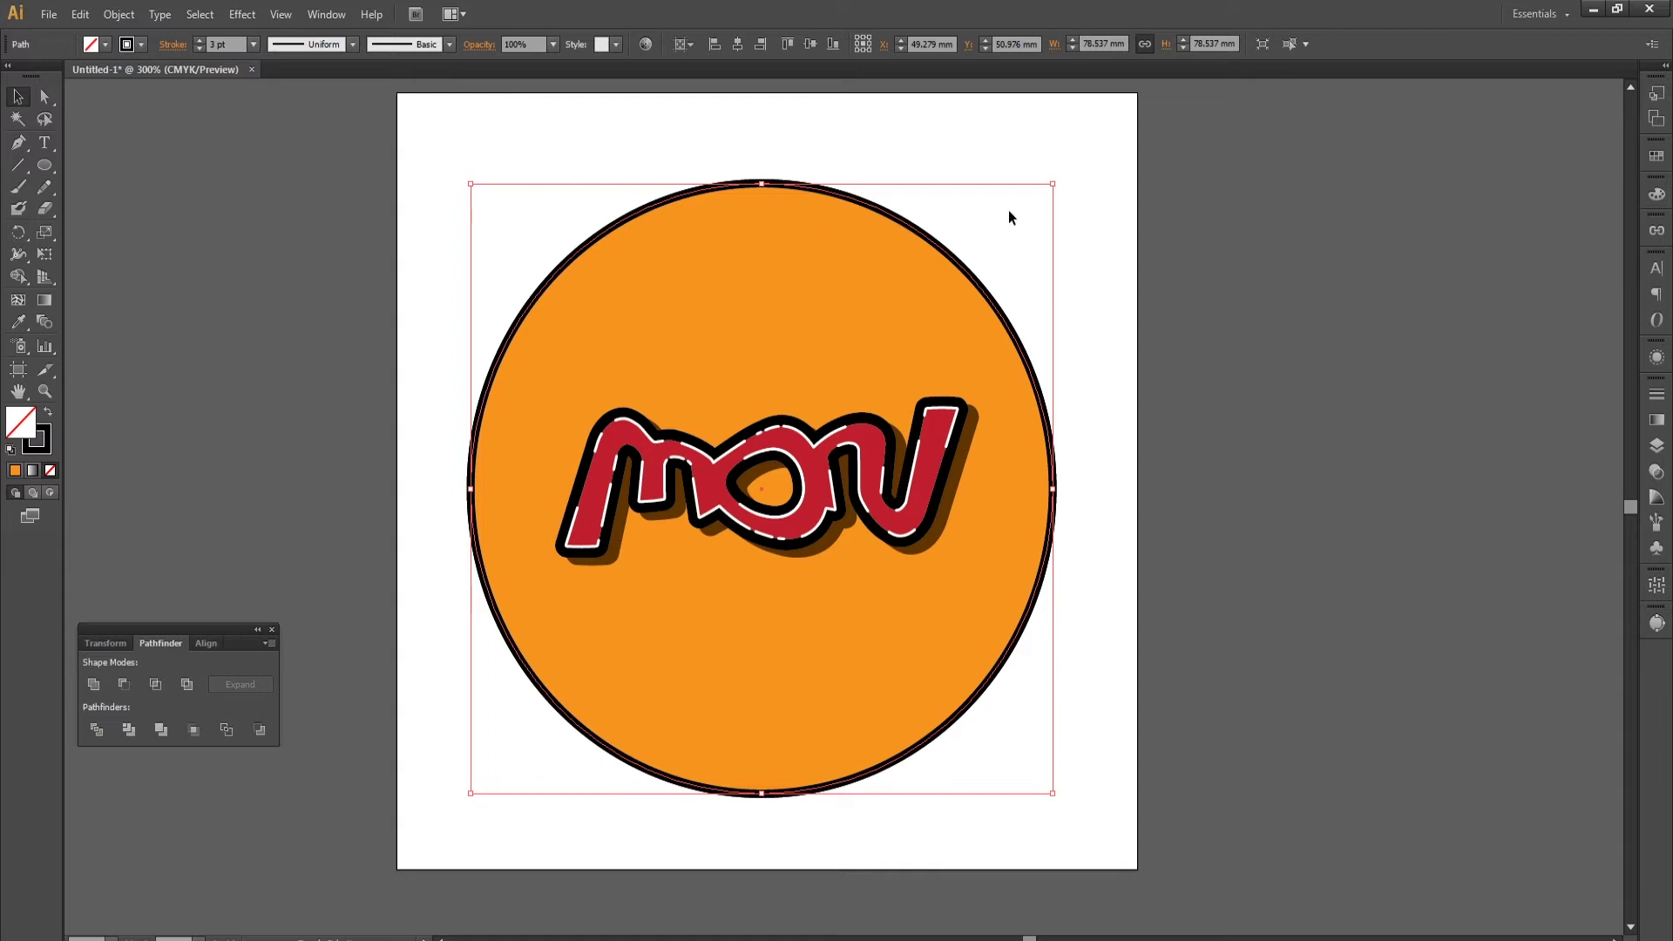
drag(1055, 183, 1043, 201)
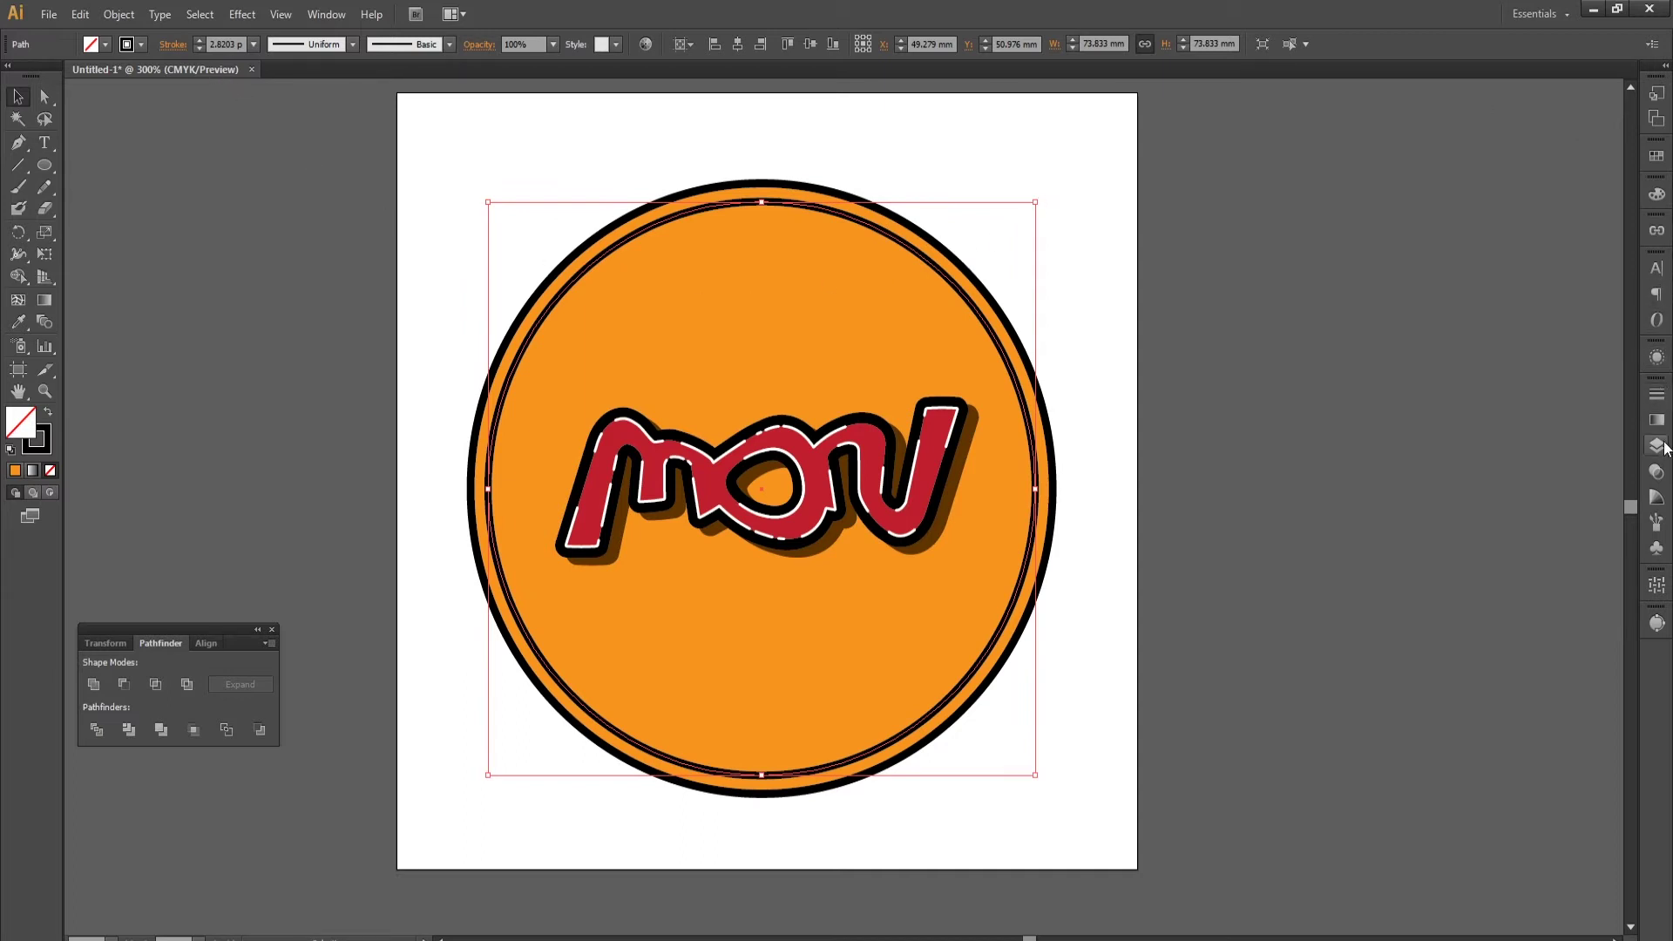
Make the inner circle's stroke dashed and set the third dash value to 0.
click(1656, 399)
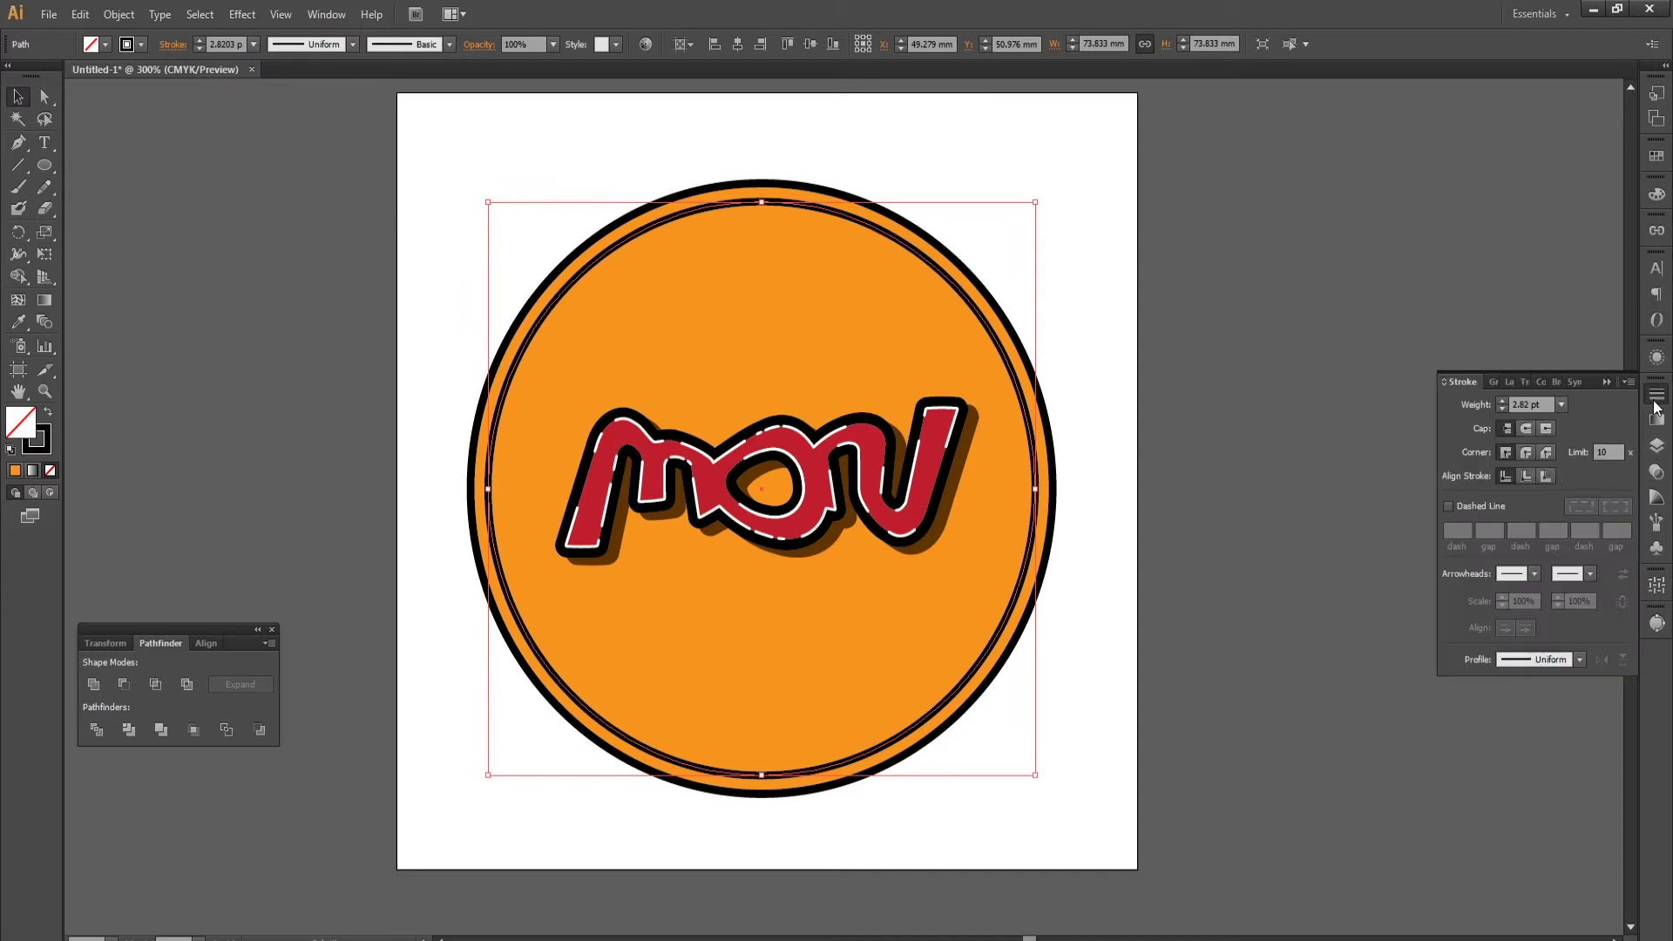
click(1448, 506)
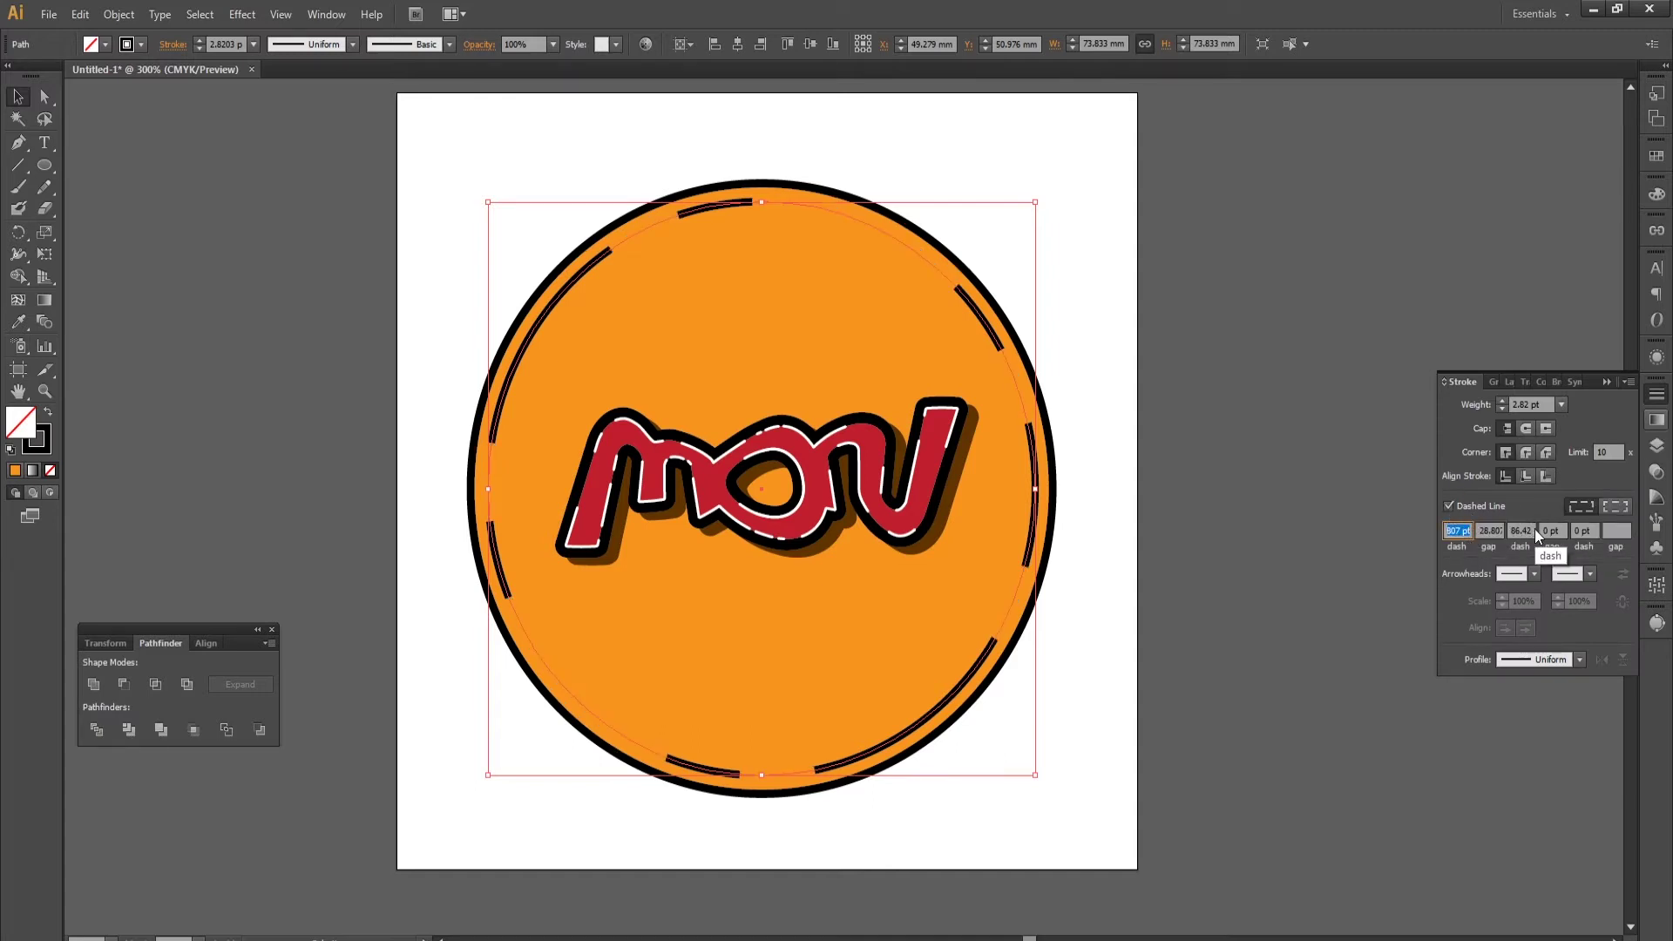
drag(1531, 532, 1519, 532)
text(0)
key(Return)
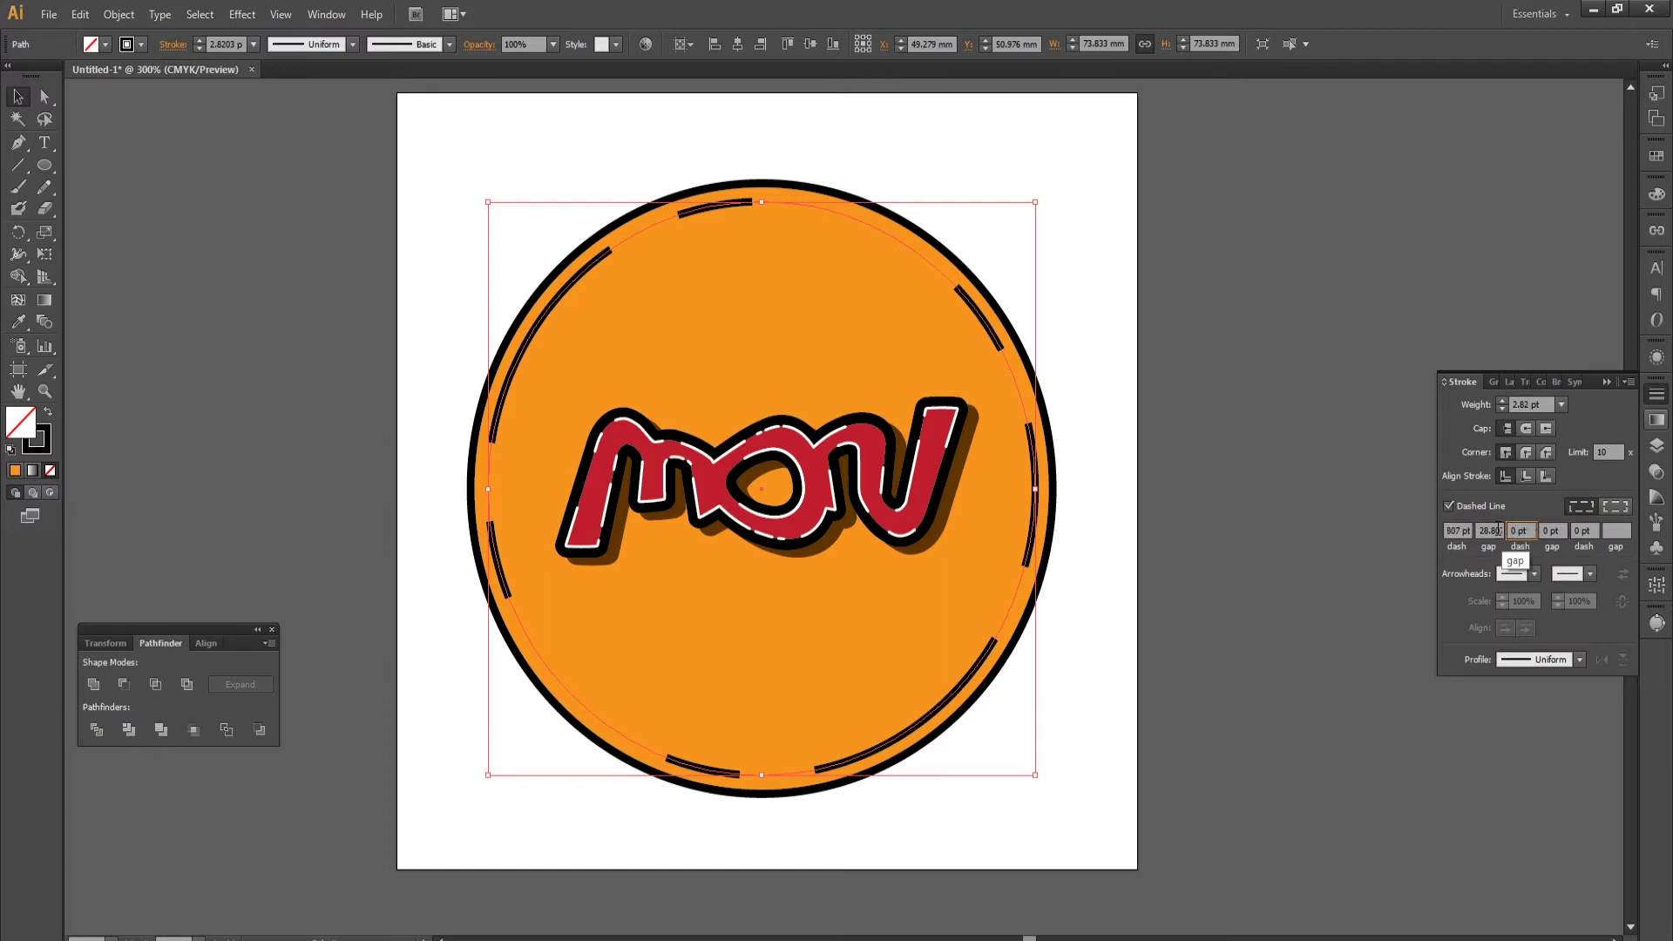
click(1480, 531)
text(87)
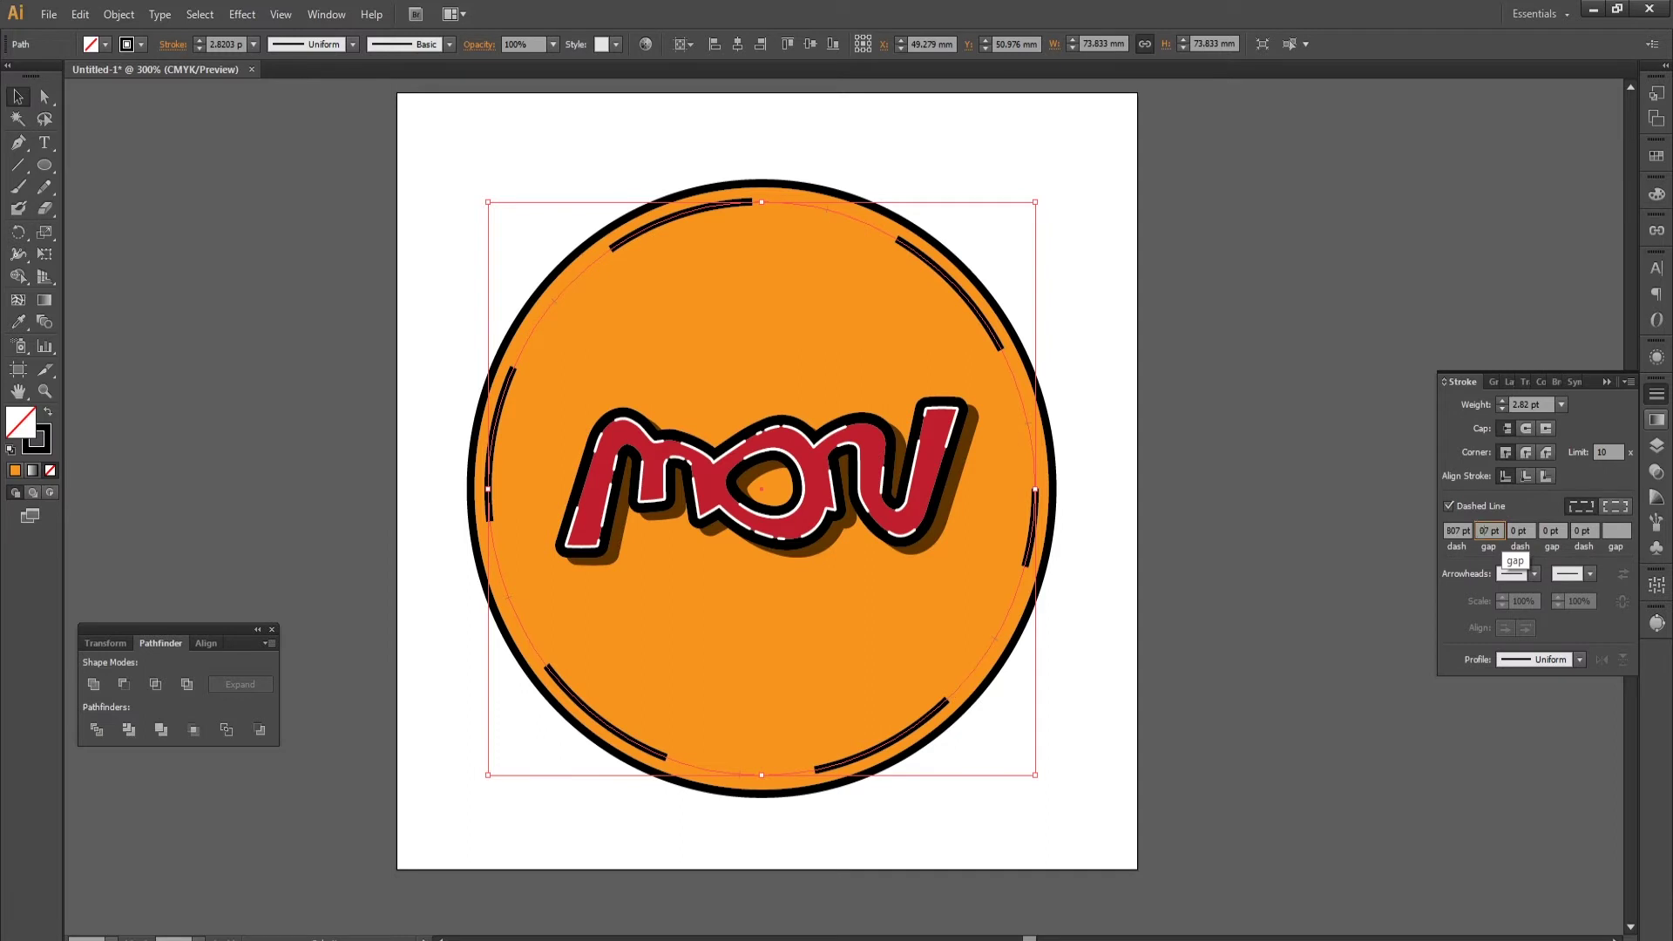
drag(1501, 530, 1484, 530)
Set the dash length to 2 pt (after trying 24 and 8) with round caps.
click(1469, 532)
text(24)
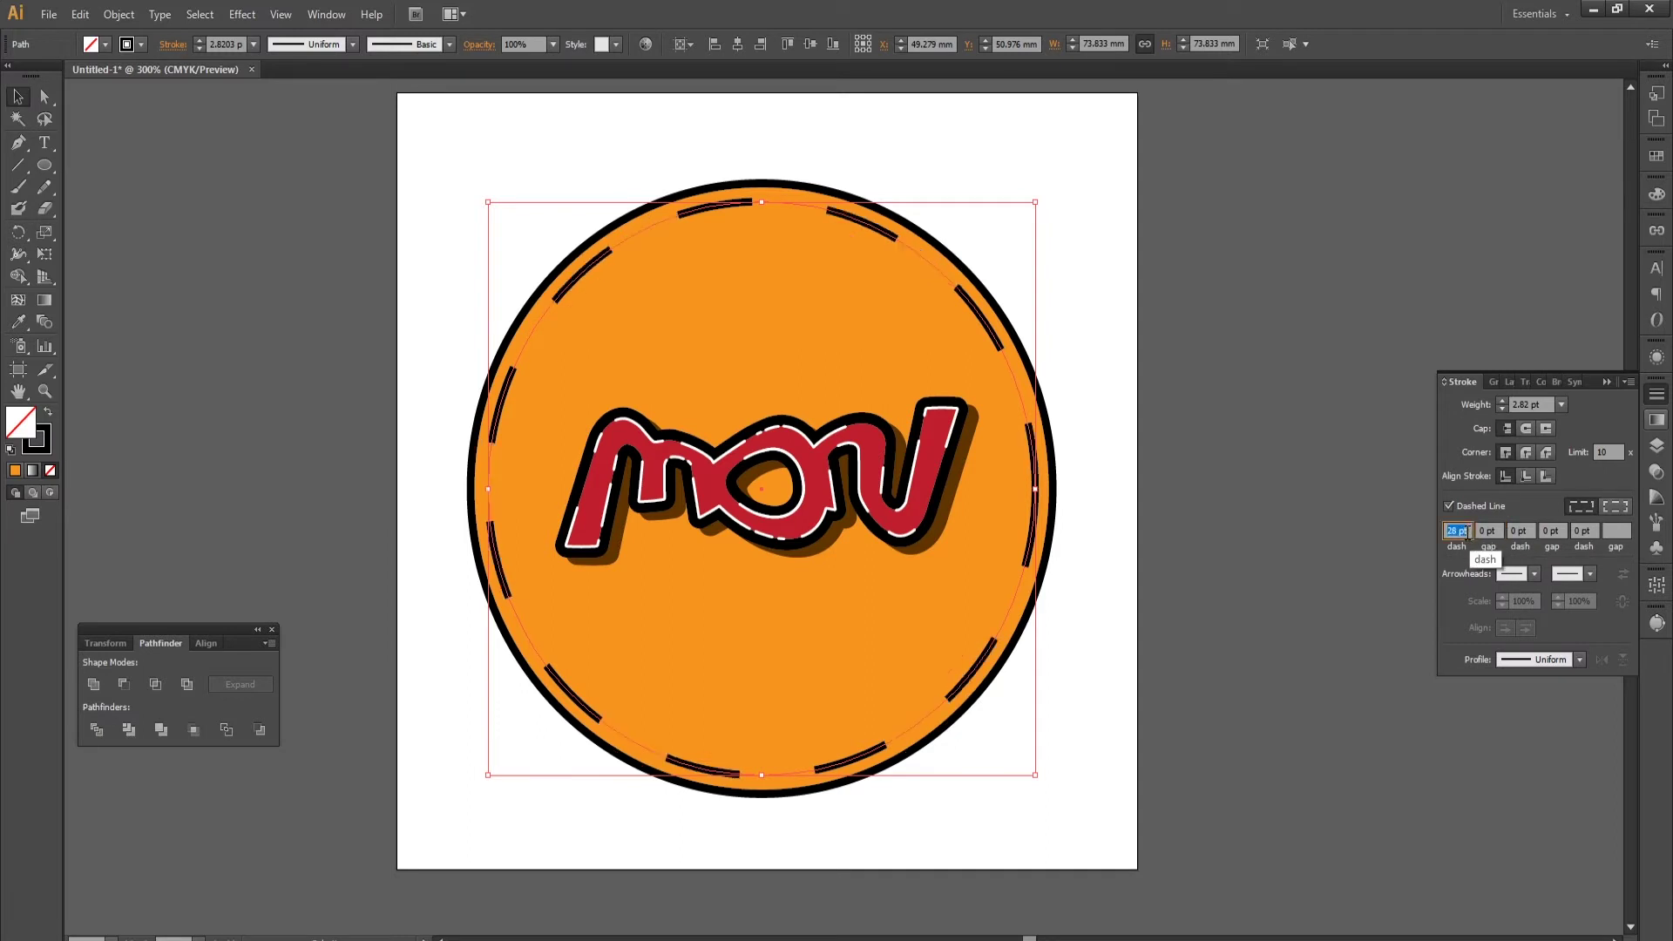
key(Return)
text(8)
key(Return)
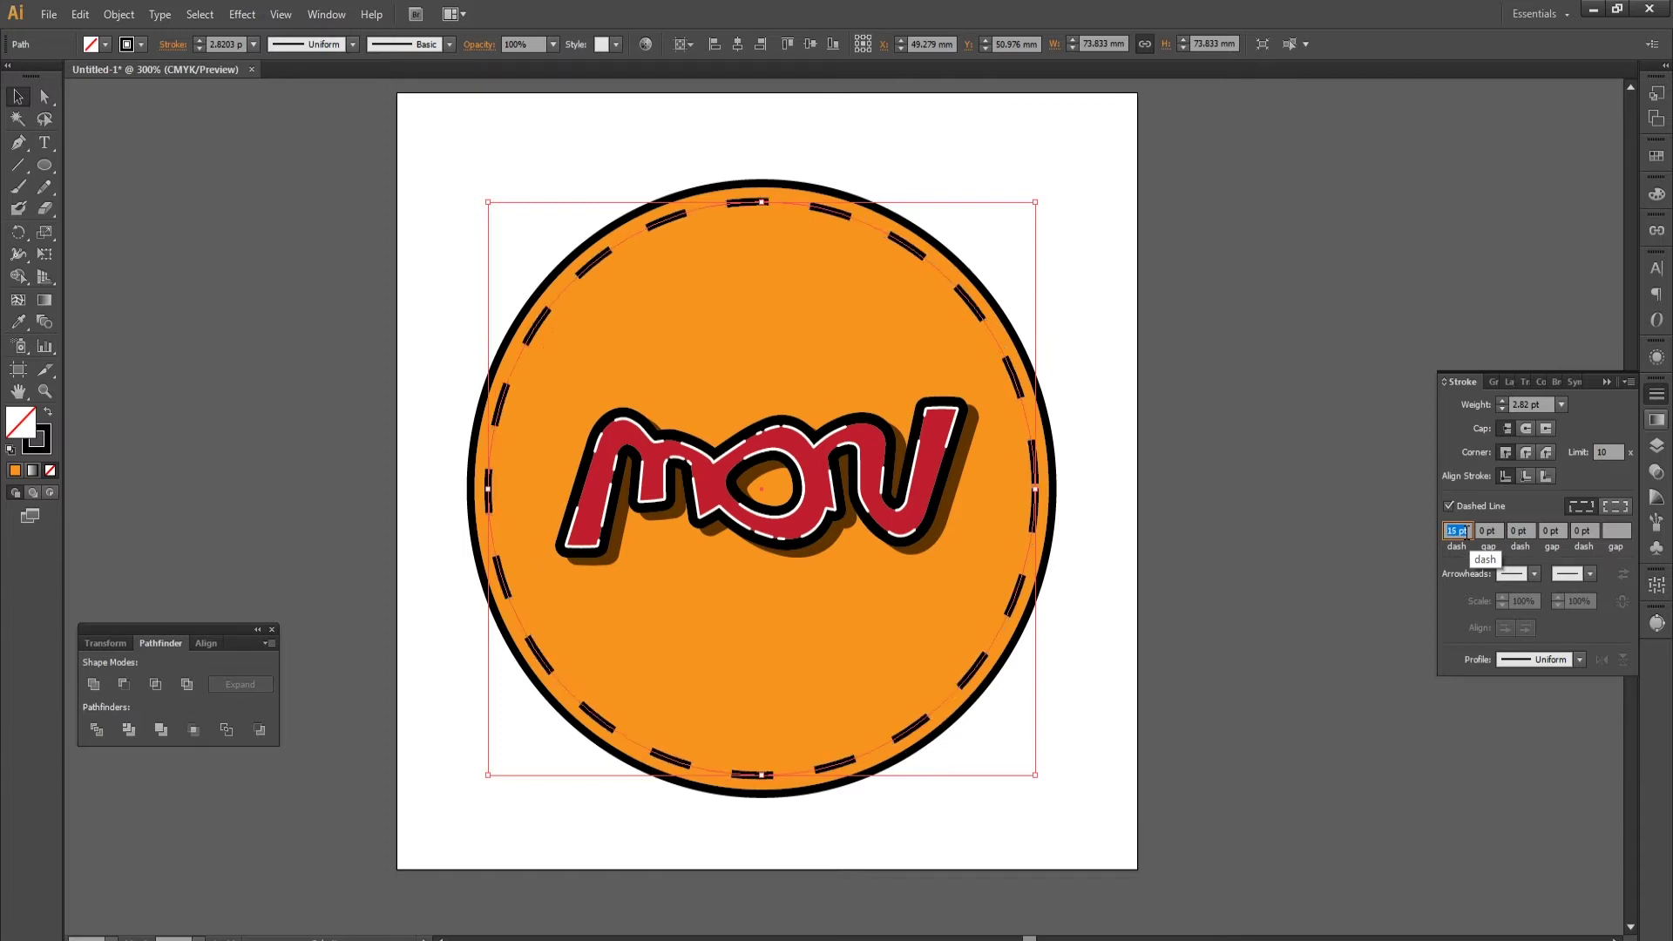
text(2)
key(Return)
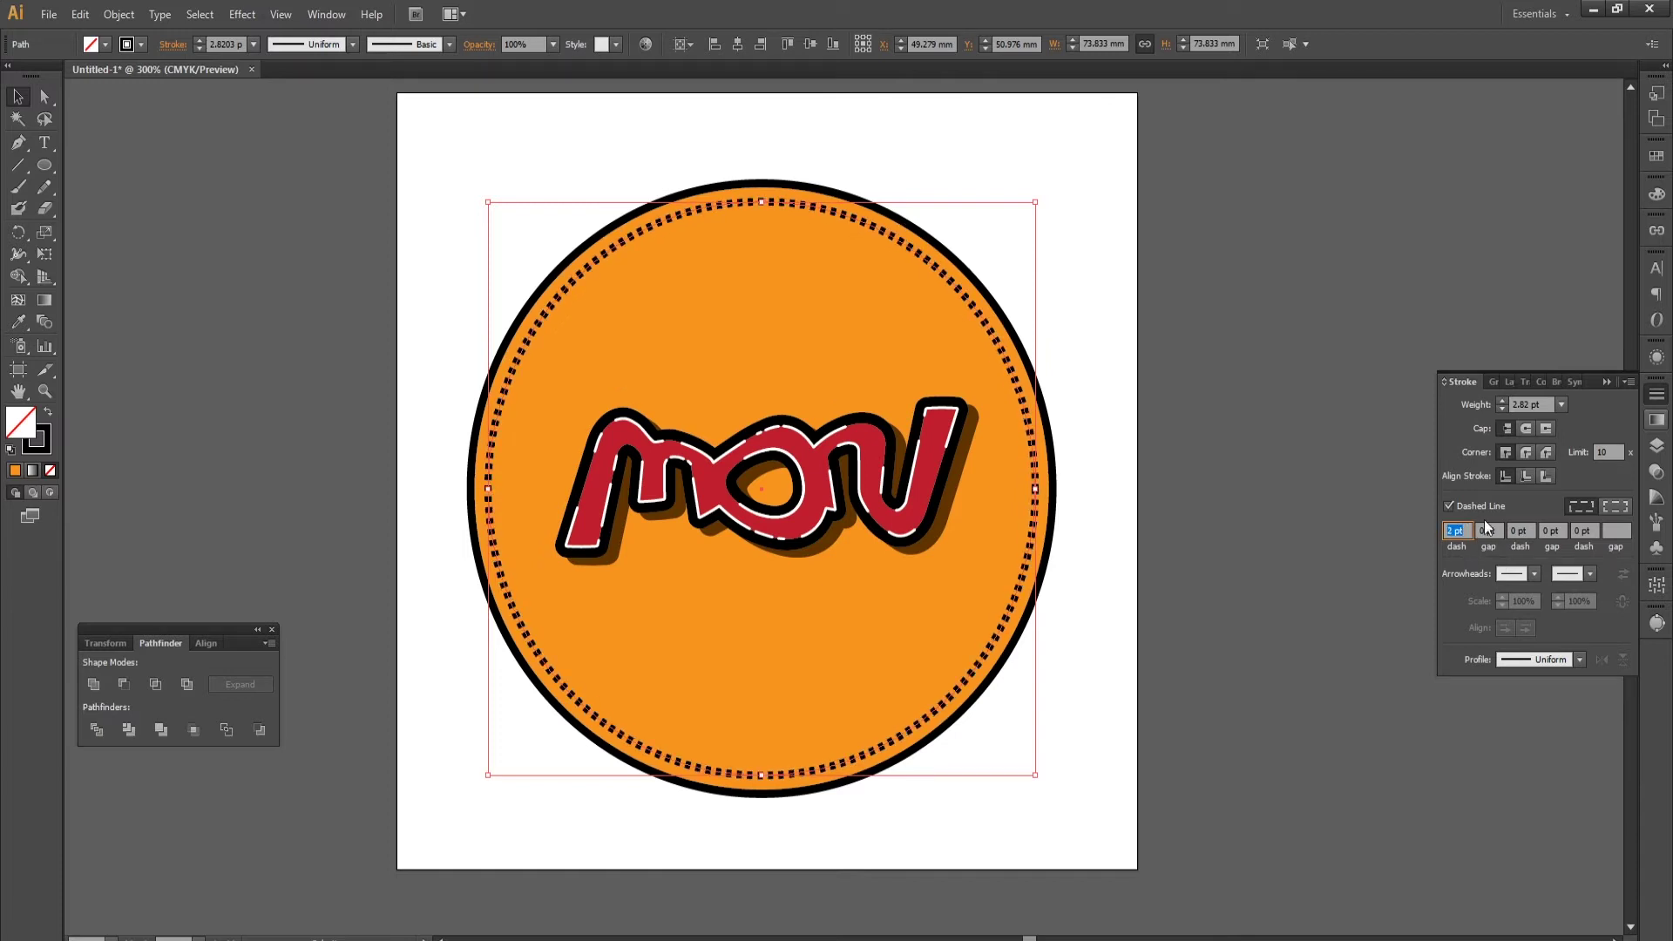
click(1525, 430)
Give the dashed stroke round joins, 1 pt weight and 1.6 pt dashes.
click(1526, 453)
scroll(1031, 369, up, 4)
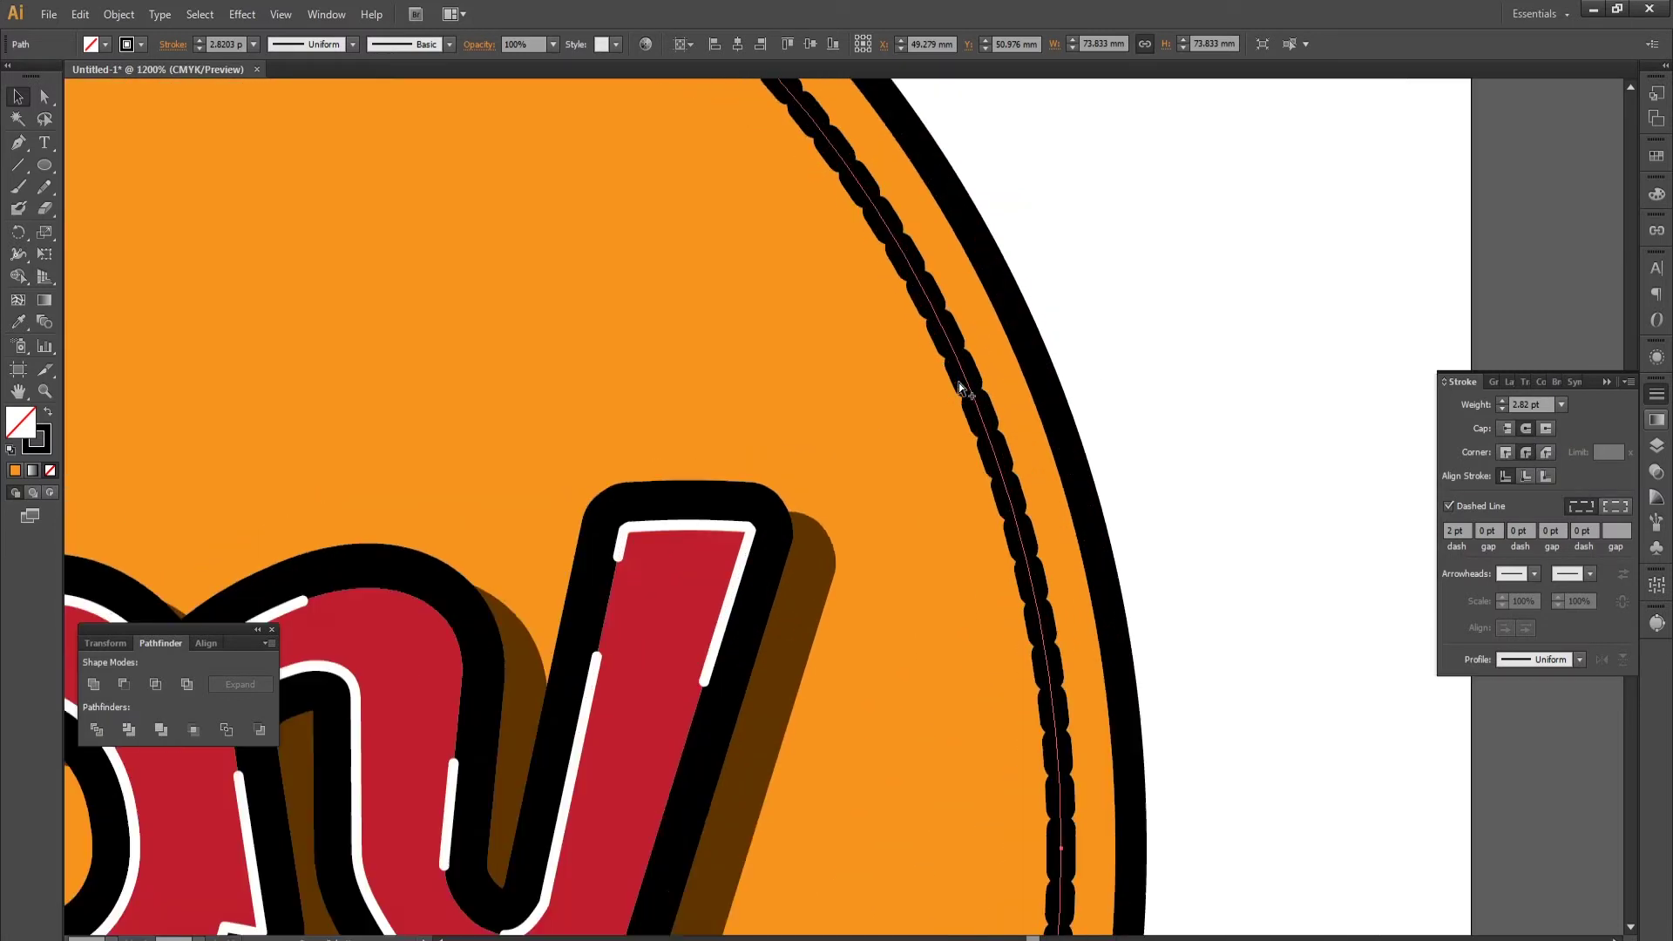
scroll(959, 388, up, 1)
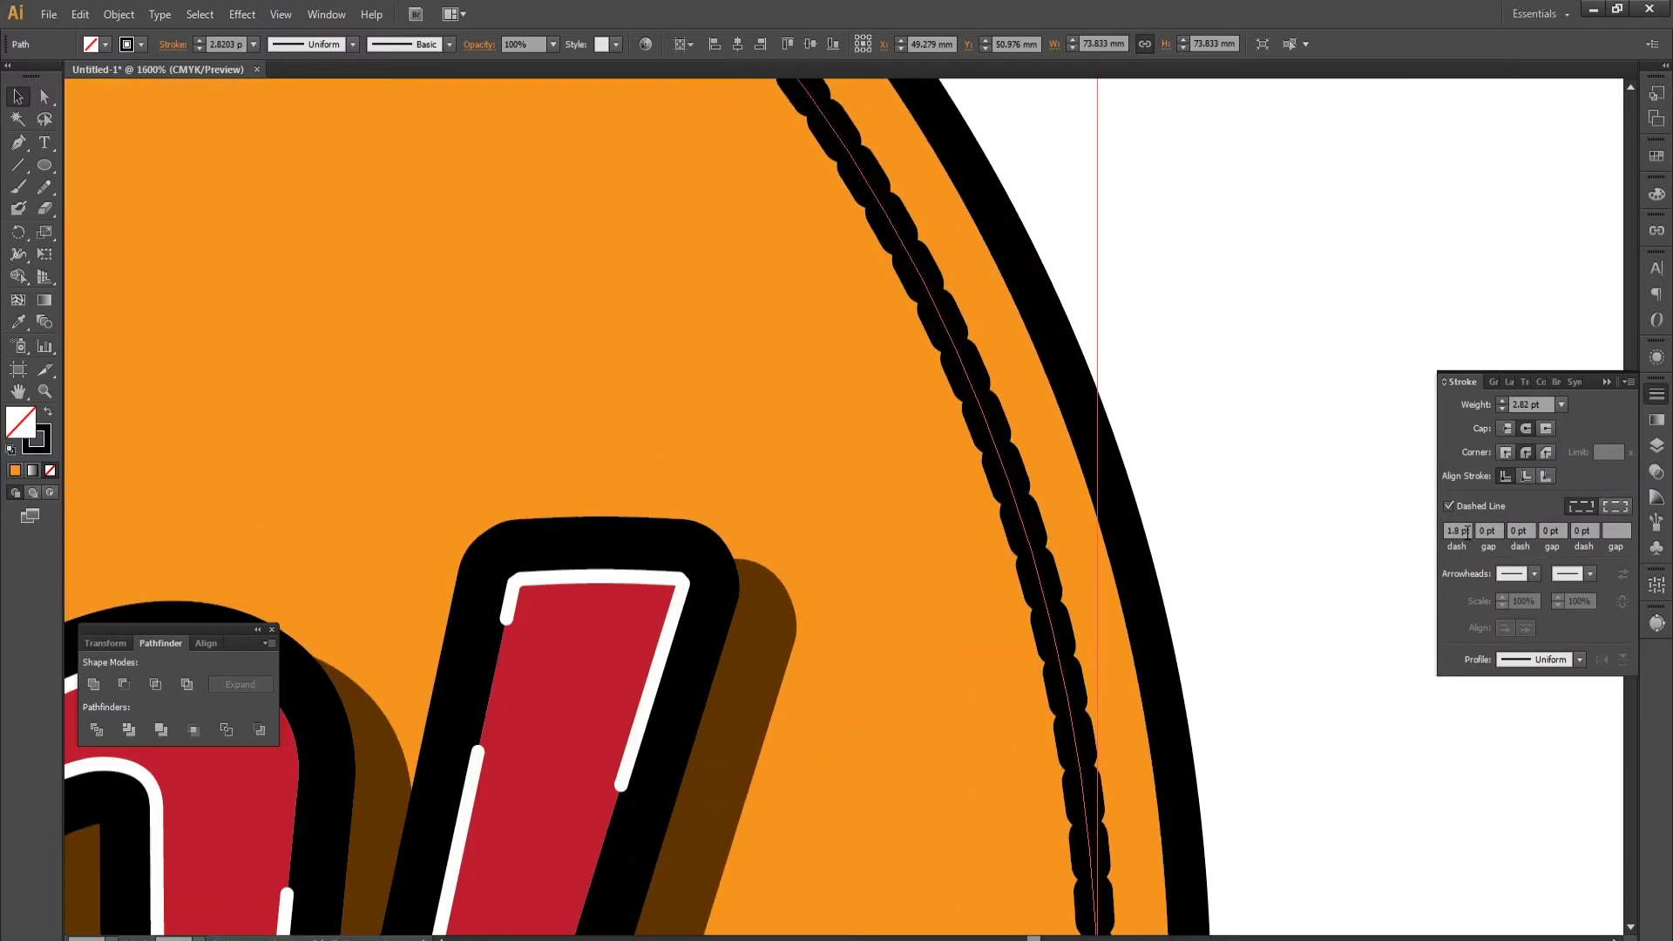
click(1531, 405)
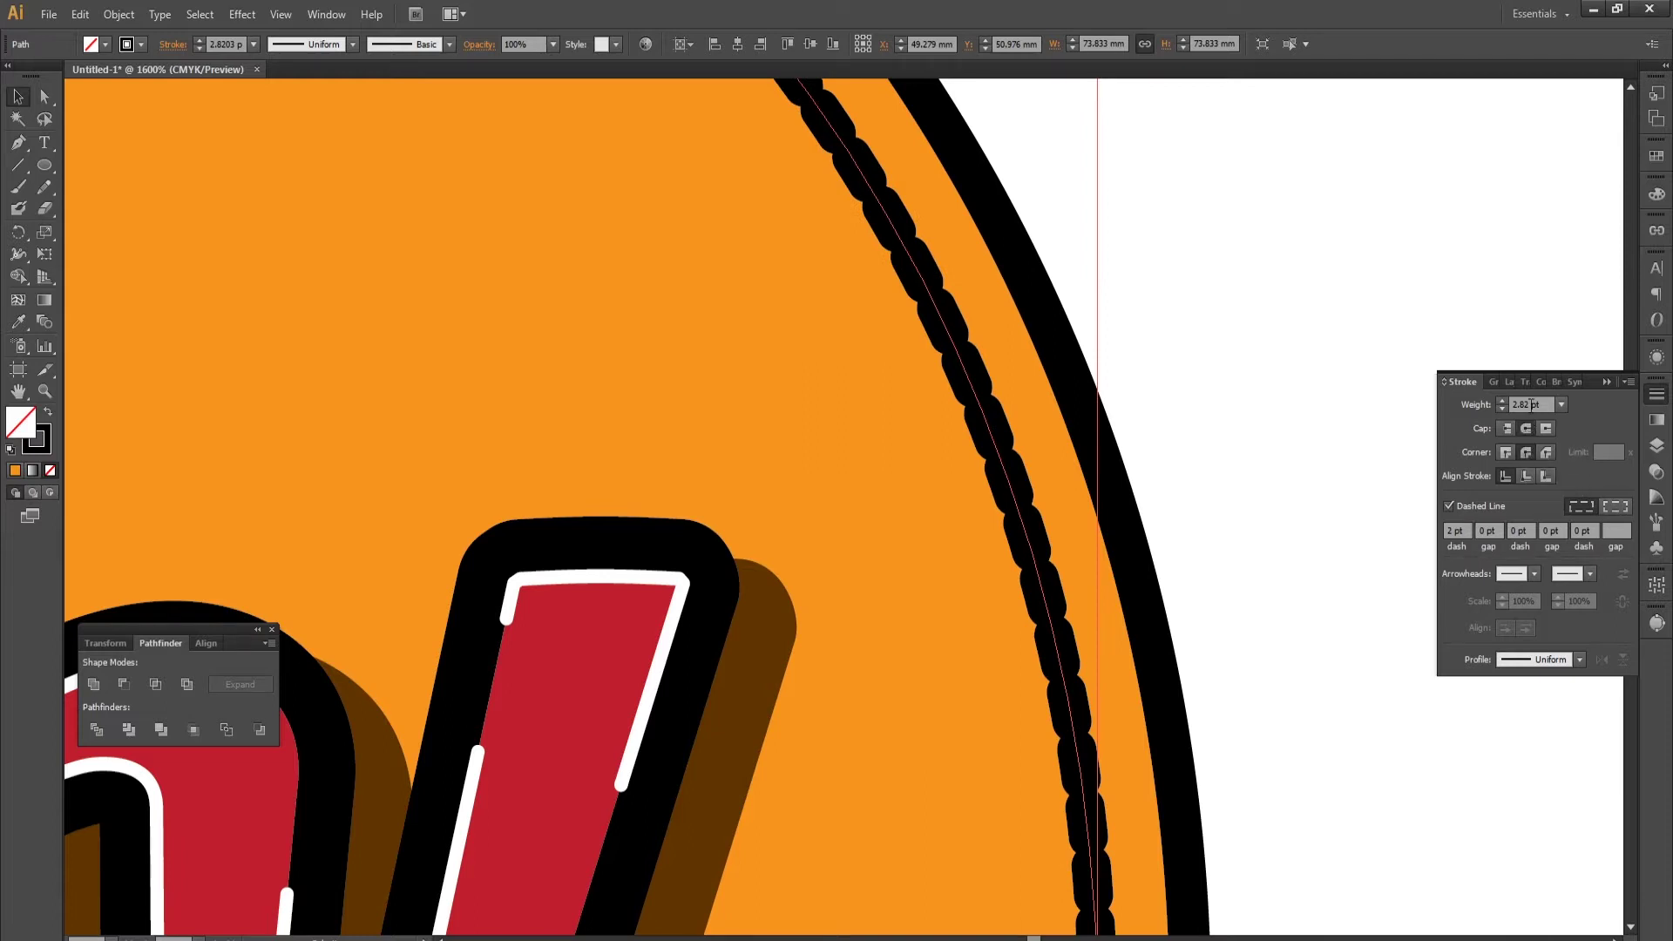
scroll(1531, 405, down, 12)
scroll(1531, 405, down, 1)
scroll(1531, 406, down, 1)
scroll(1530, 405, down, 1)
scroll(1531, 405, down, 2)
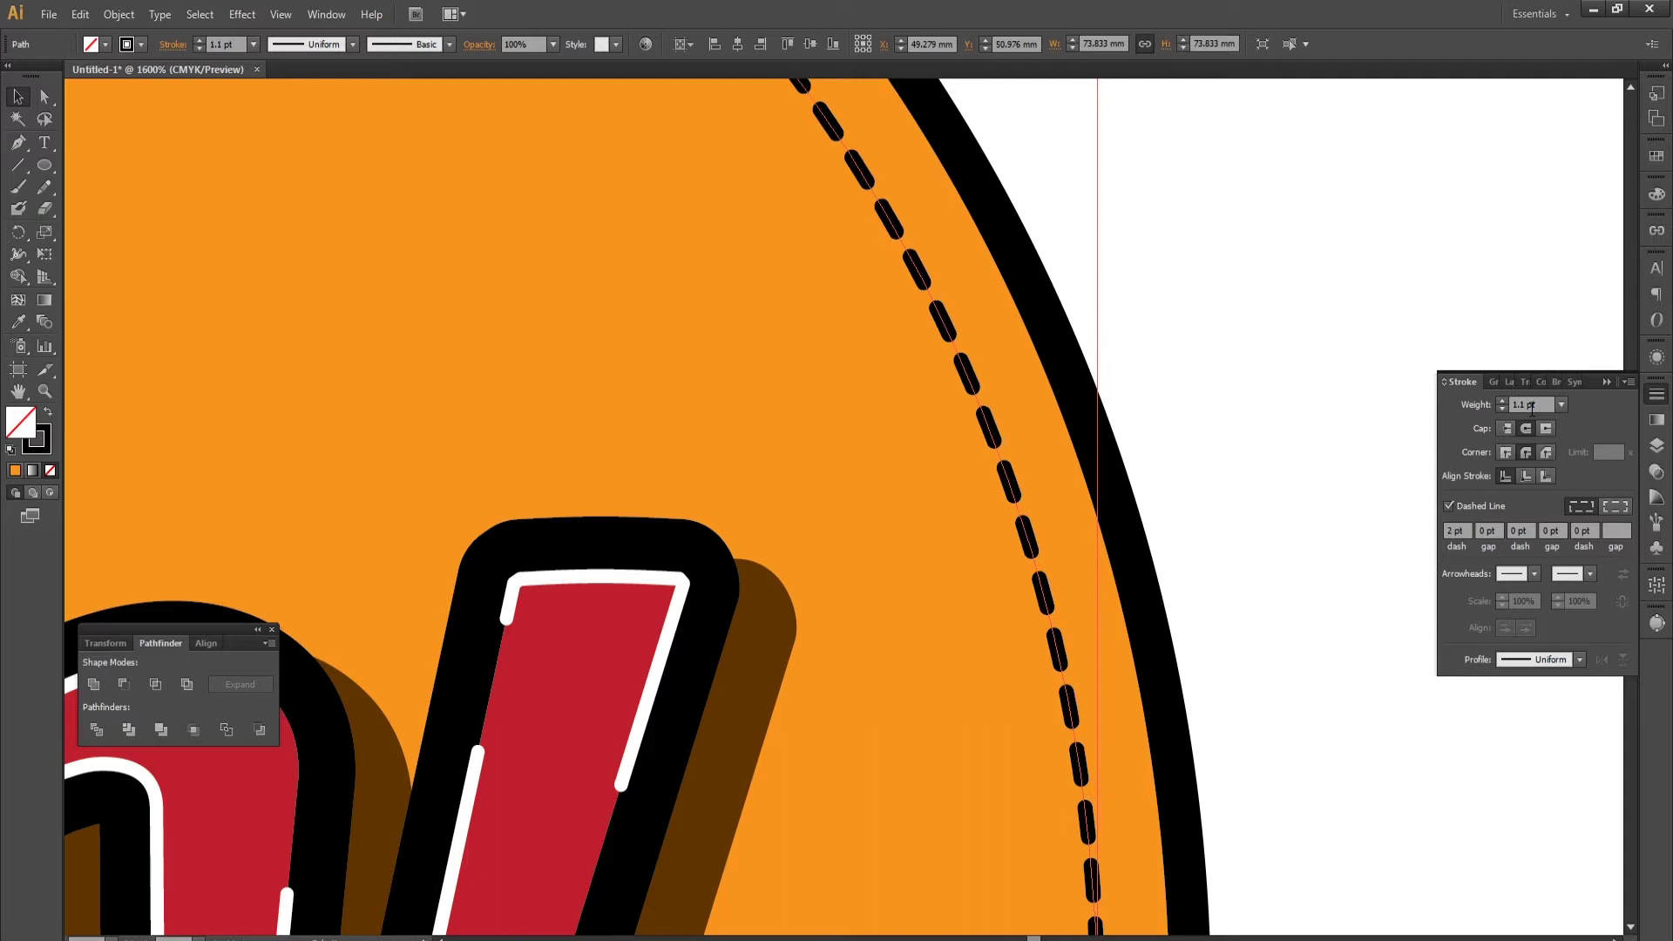
scroll(1531, 405, down, 1)
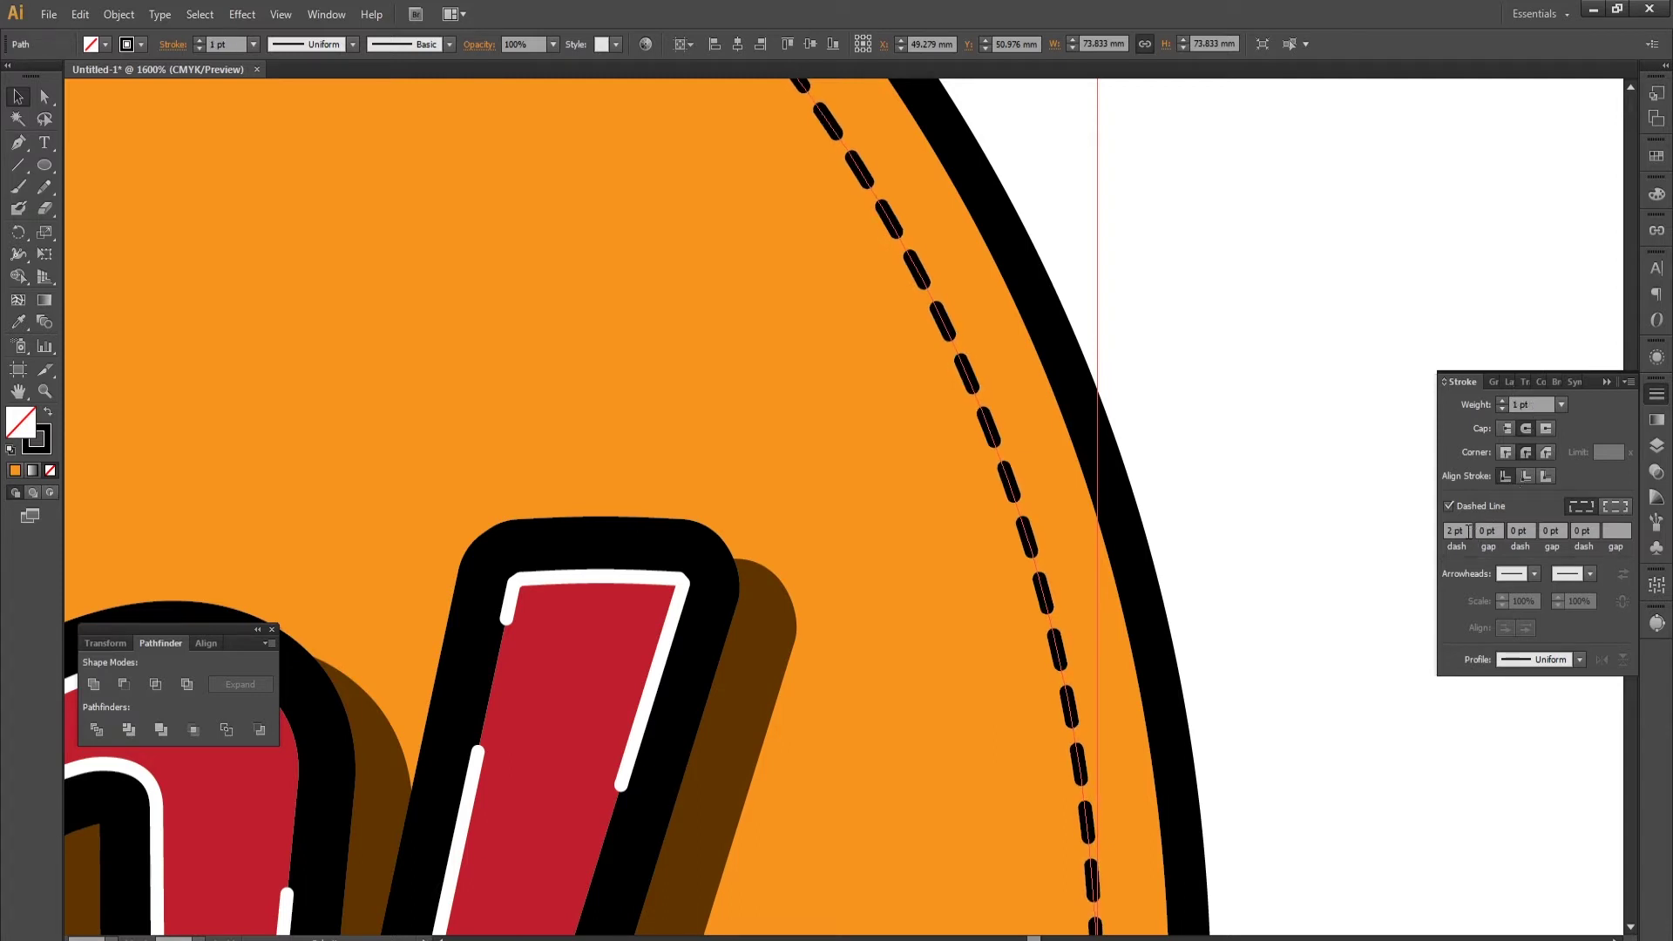
scroll(1469, 531, down, 2)
scroll(1468, 531, down, 2)
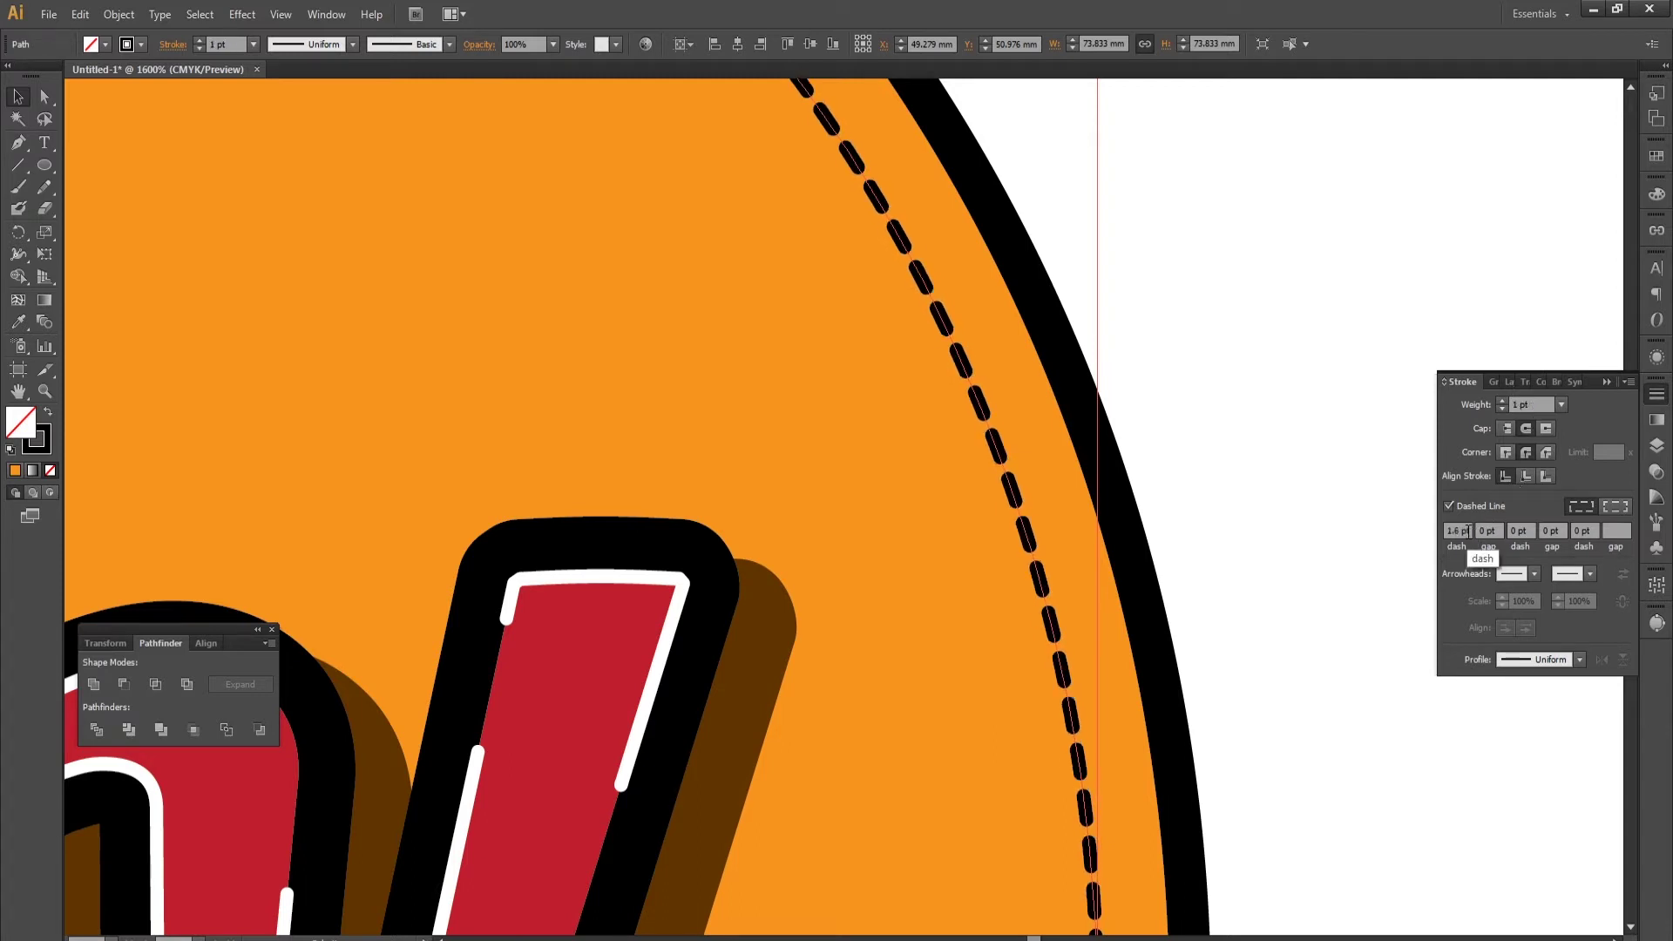
Colour the inner dashed circle's stroke white.
click(1272, 464)
scroll(1263, 465, down, 1)
scroll(1251, 467, down, 4)
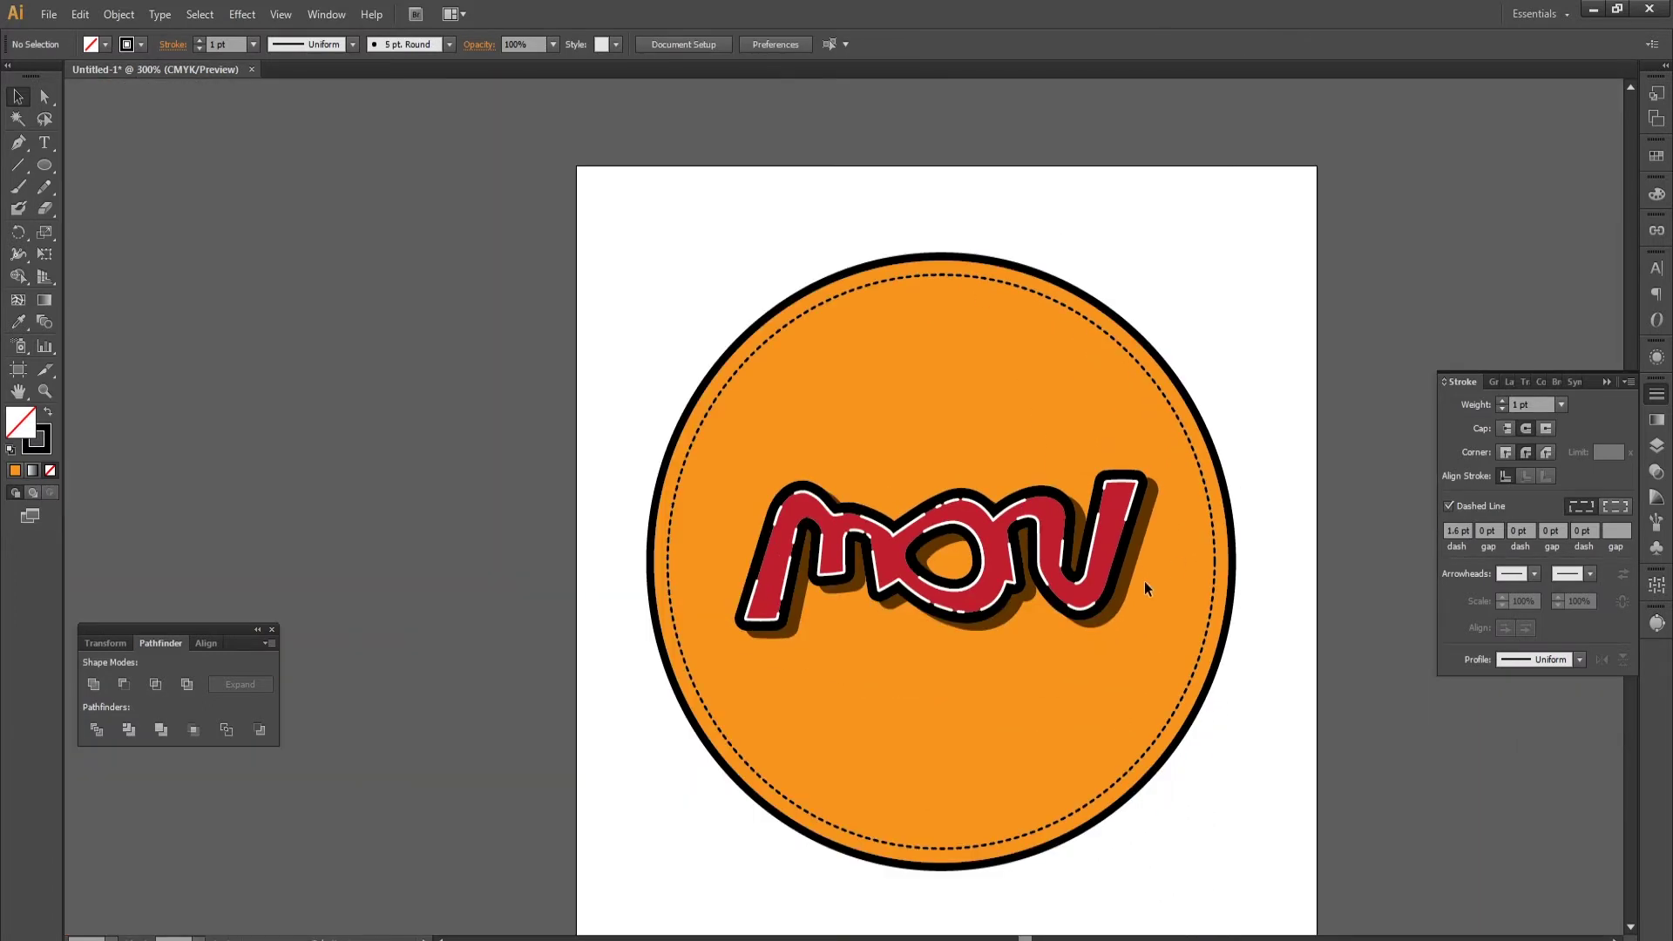
click(1182, 430)
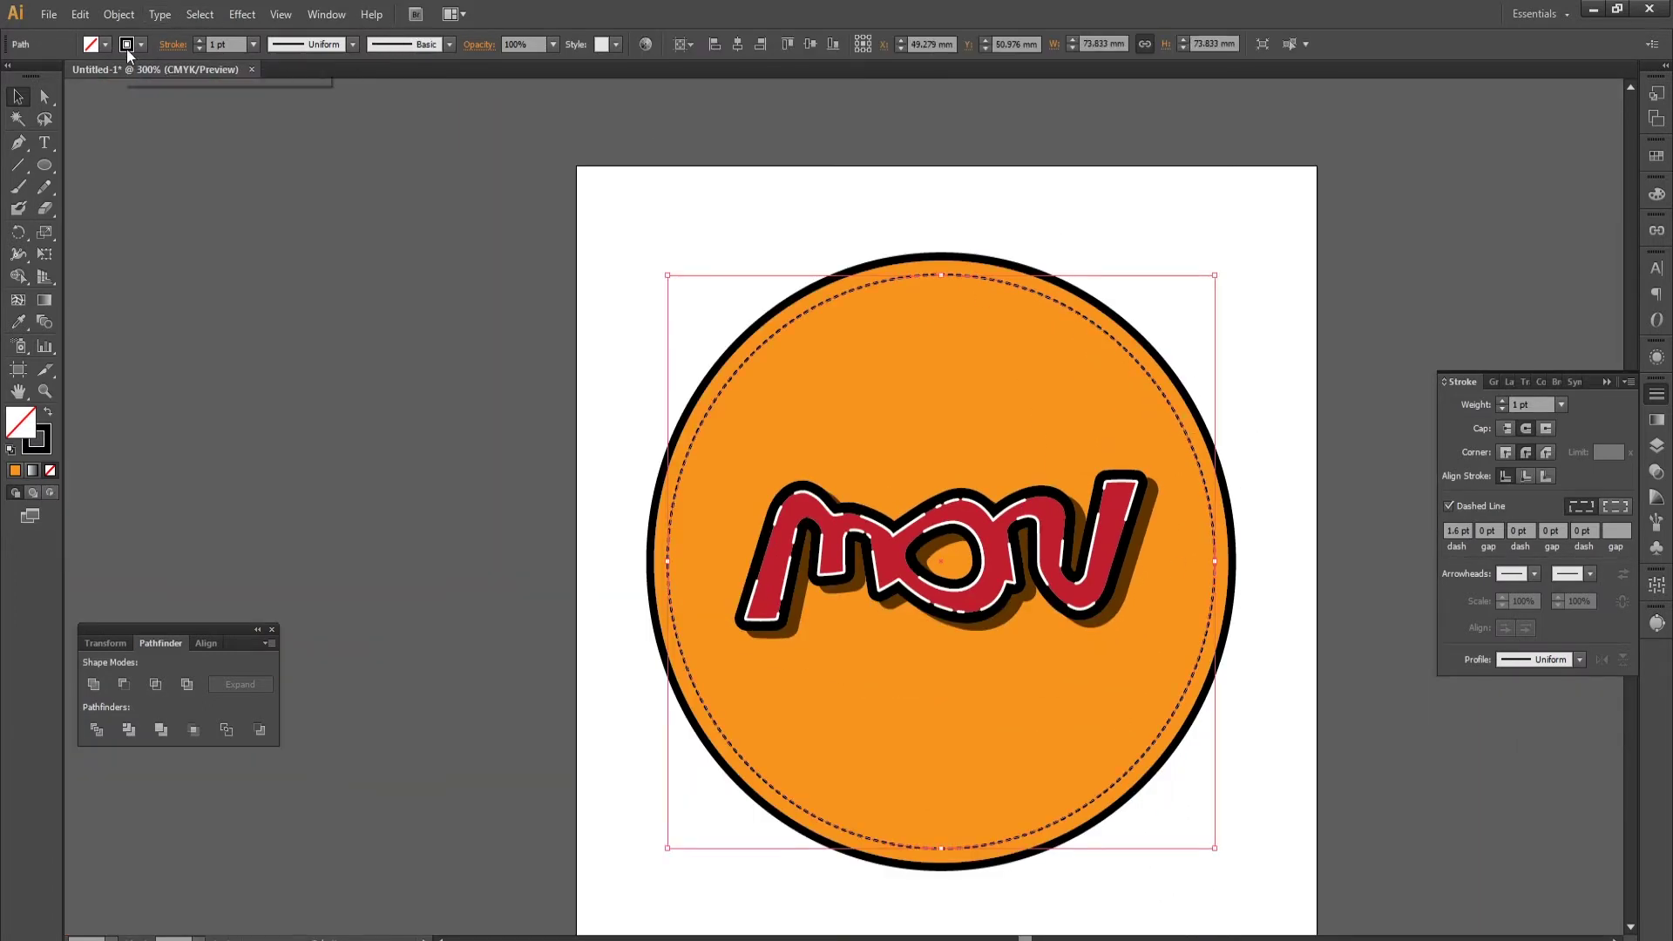
click(127, 45)
click(41, 87)
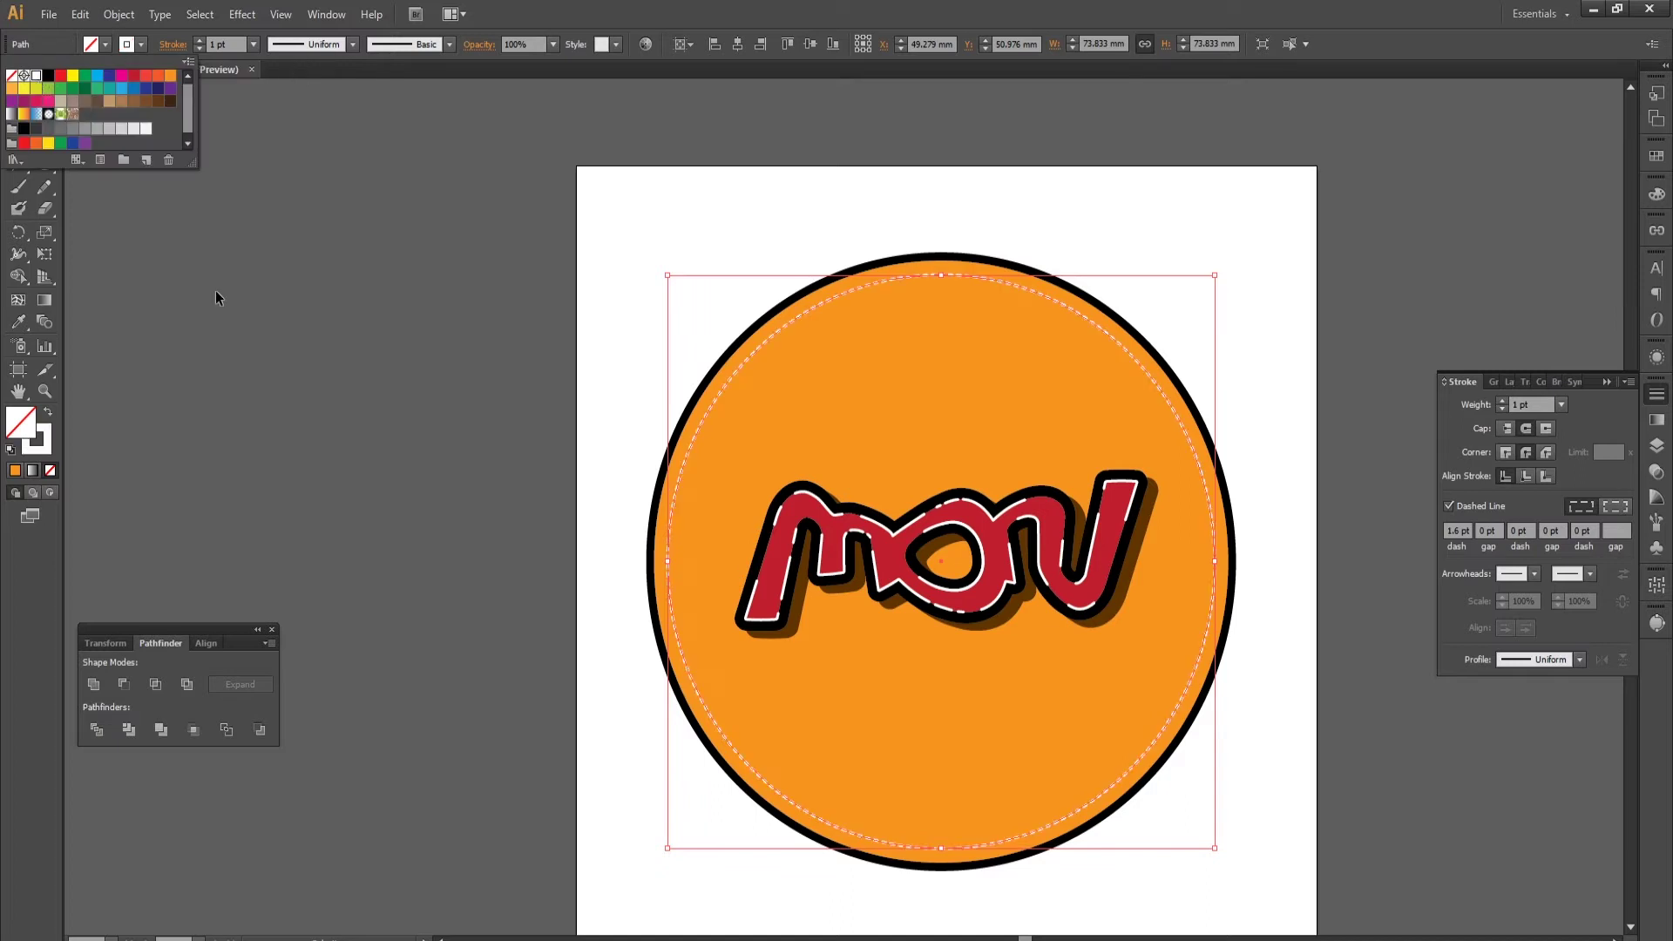
click(267, 352)
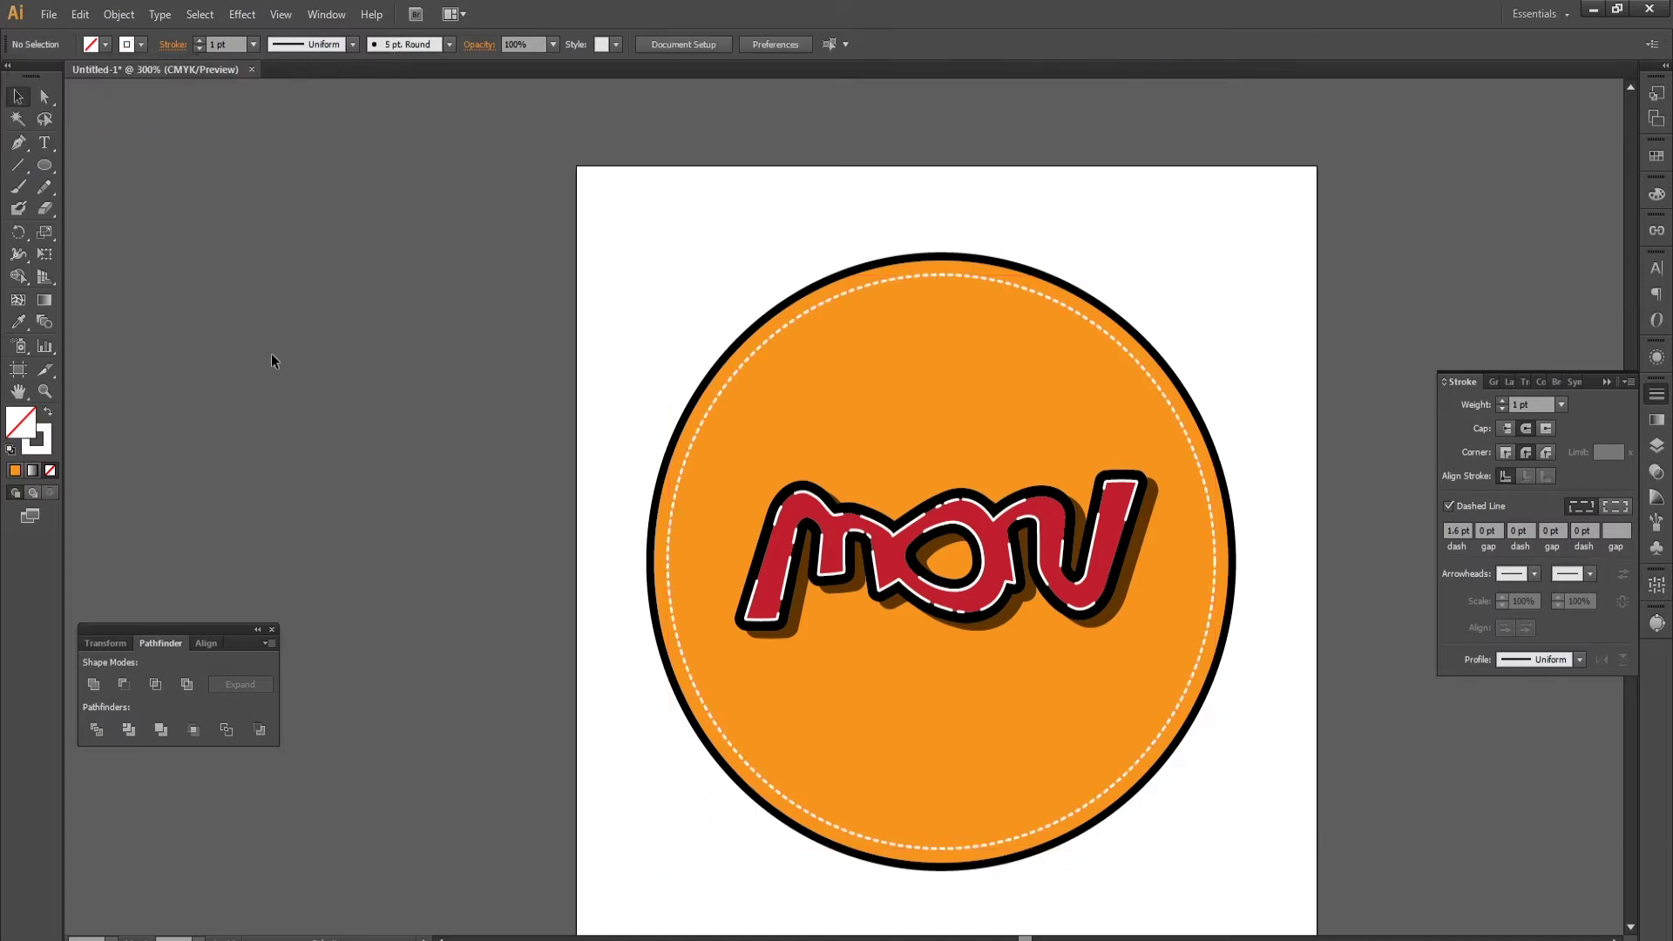
click(794, 298)
Paste a copy of the outer circle in front and shrink it inside the dashed ring.
click(80, 14)
click(105, 98)
click(80, 14)
click(113, 142)
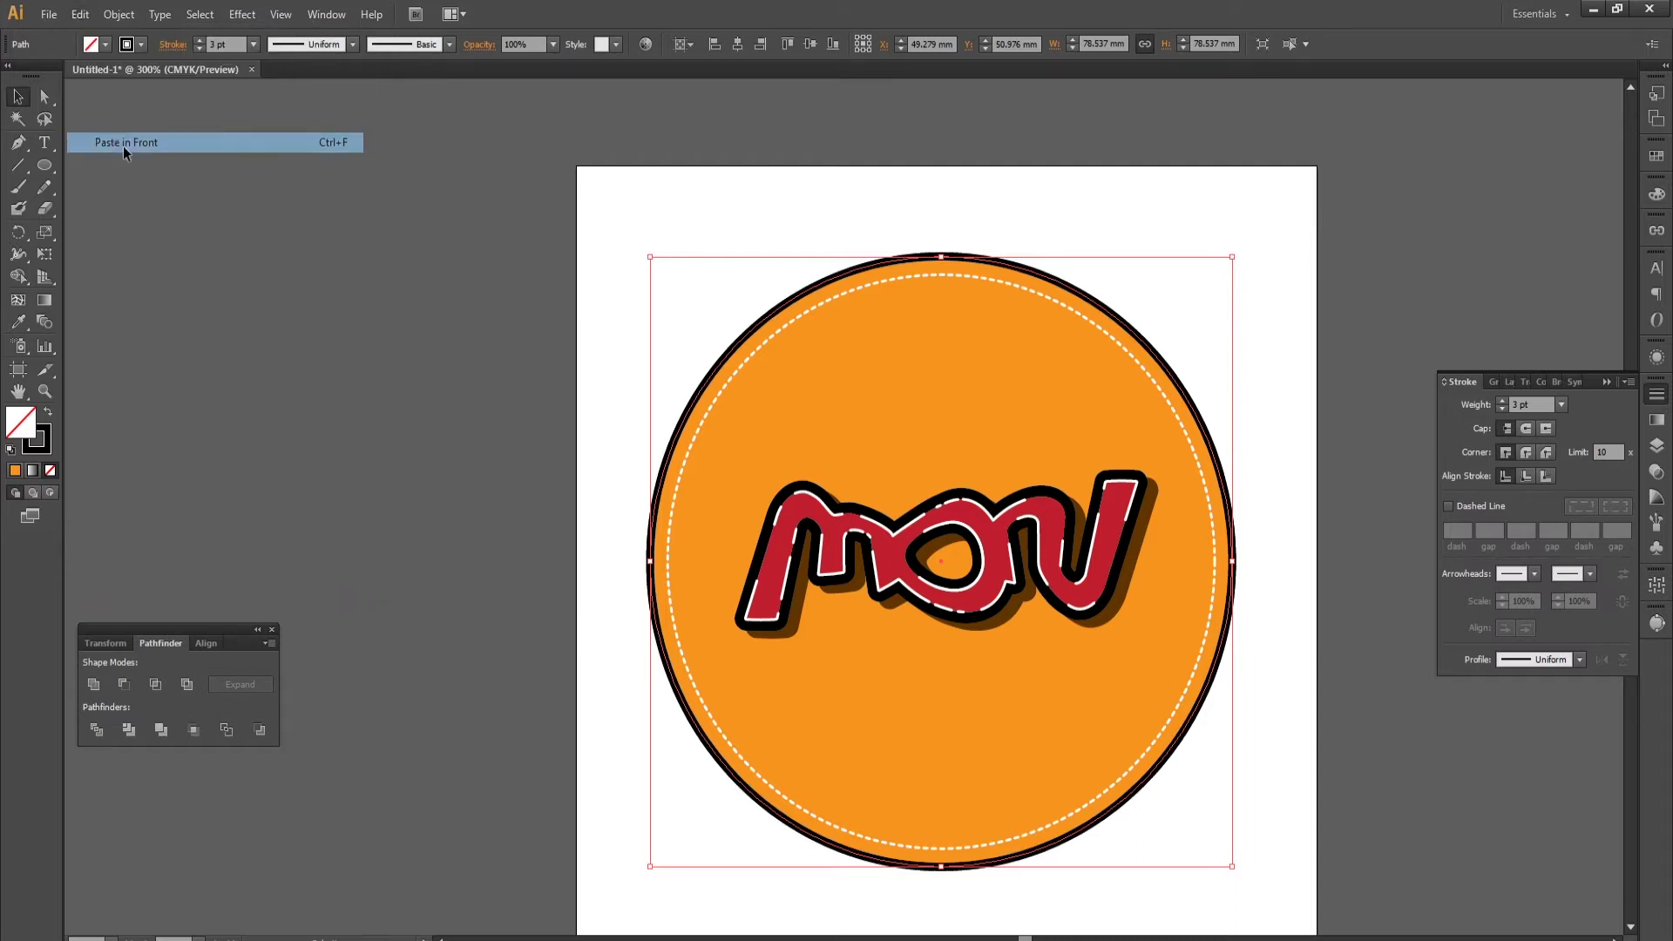
drag(1233, 257, 1213, 302)
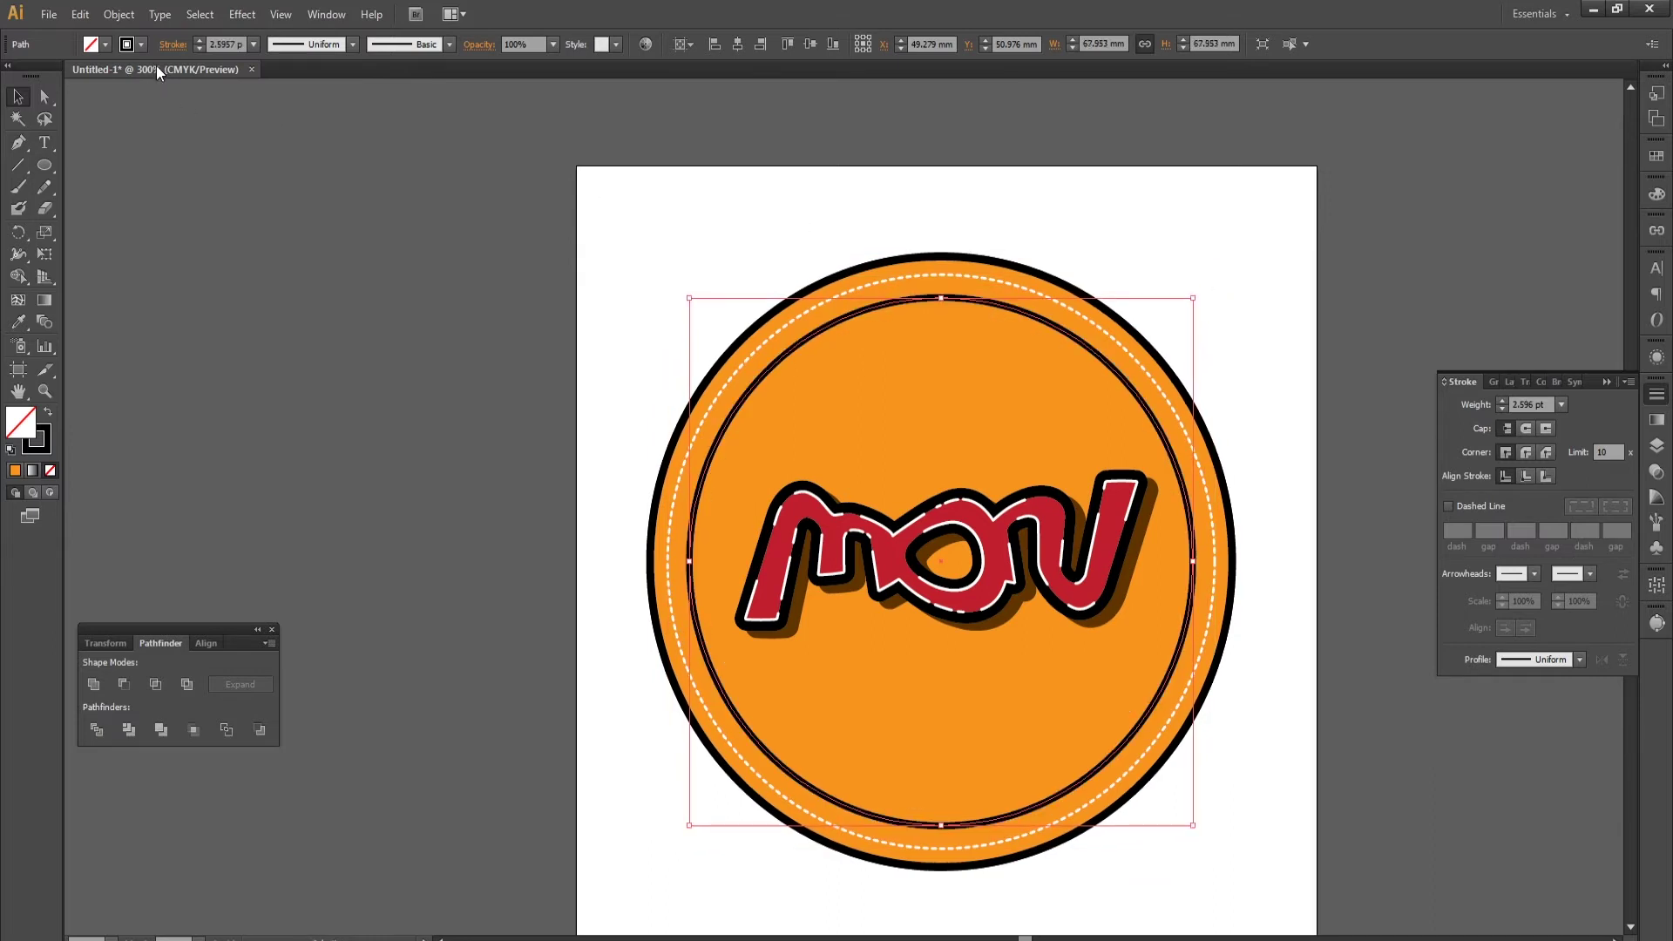
Give the new ring a 5 pt blue stroke.
click(197, 38)
click(197, 38)
click(141, 44)
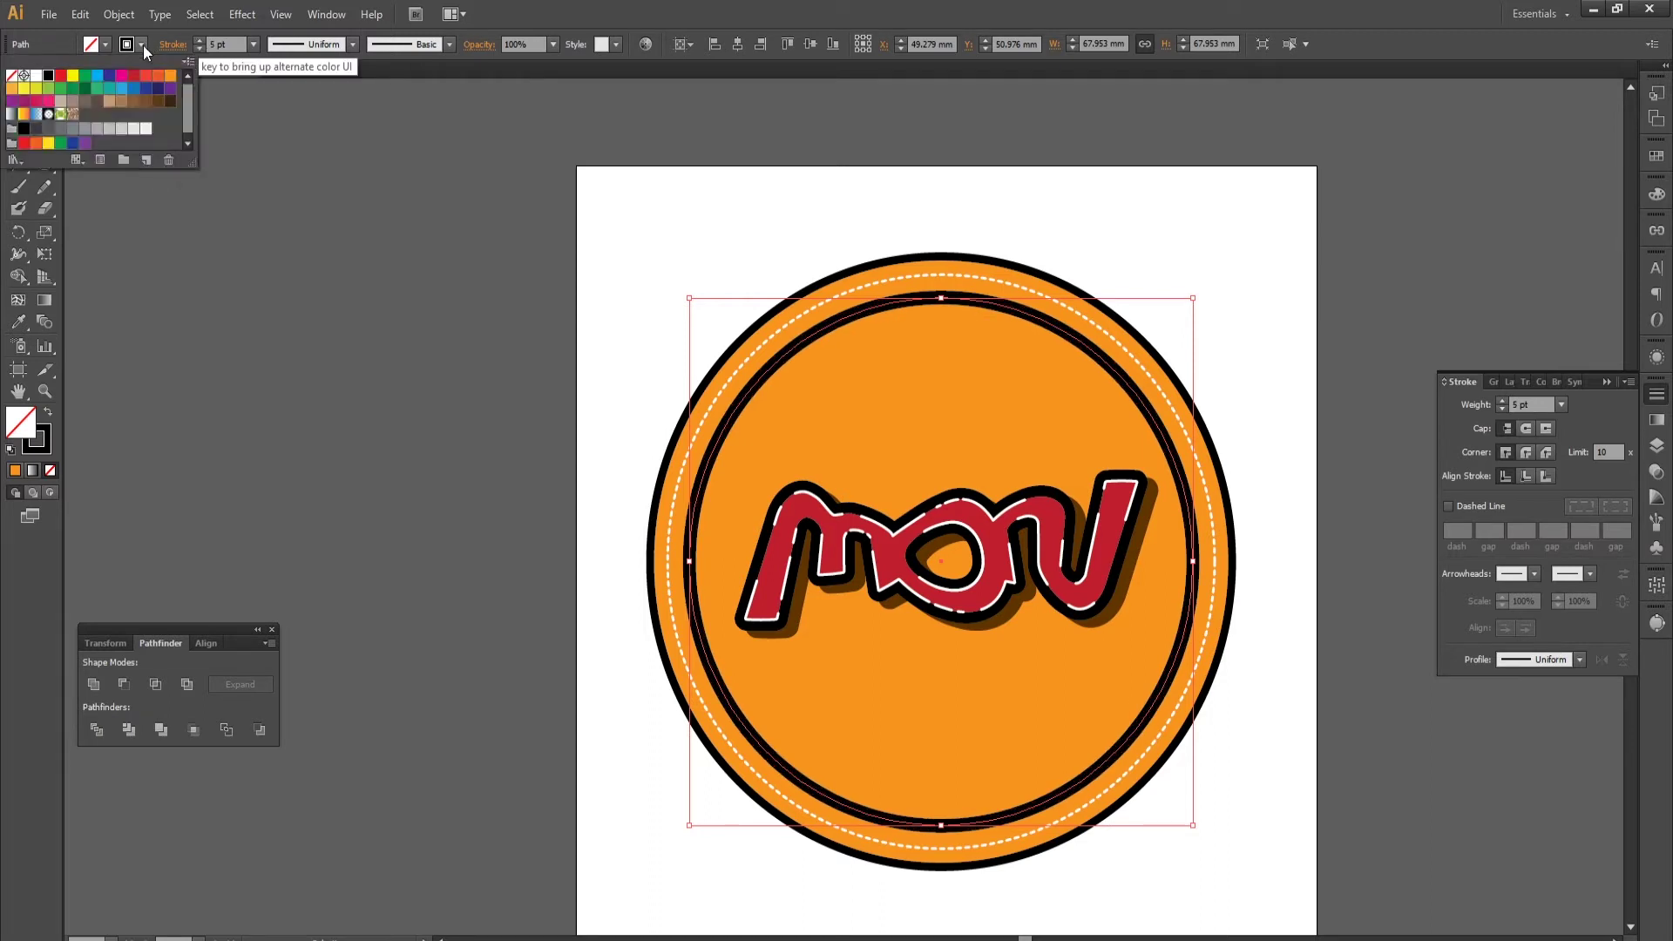
click(98, 80)
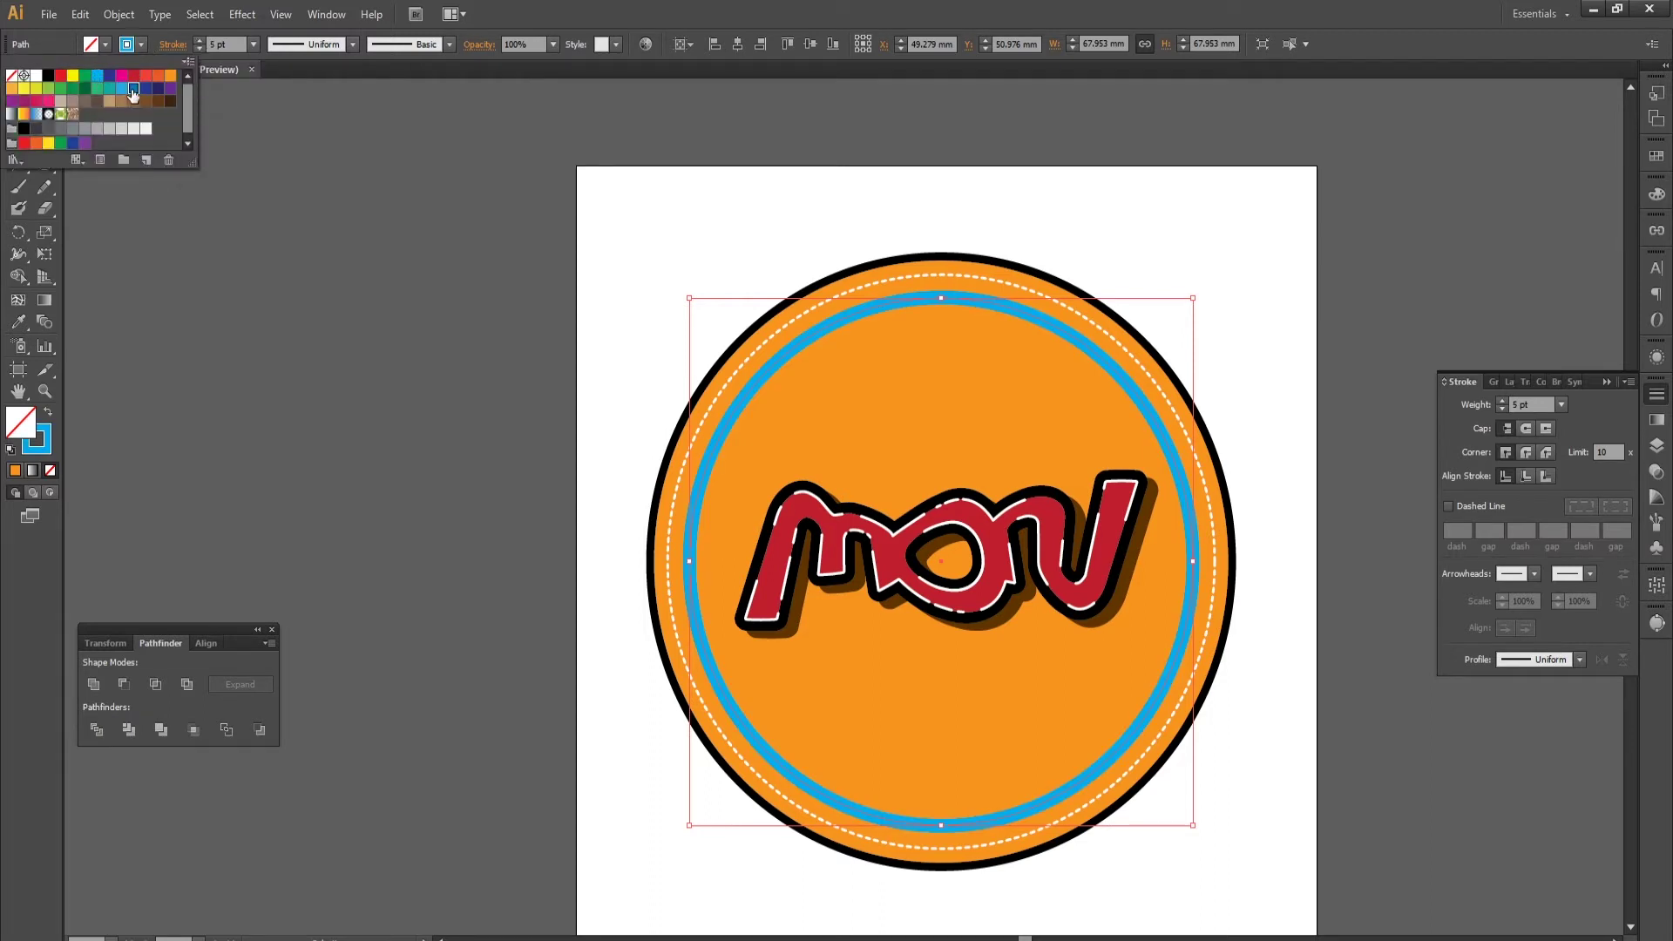
click(134, 88)
click(312, 239)
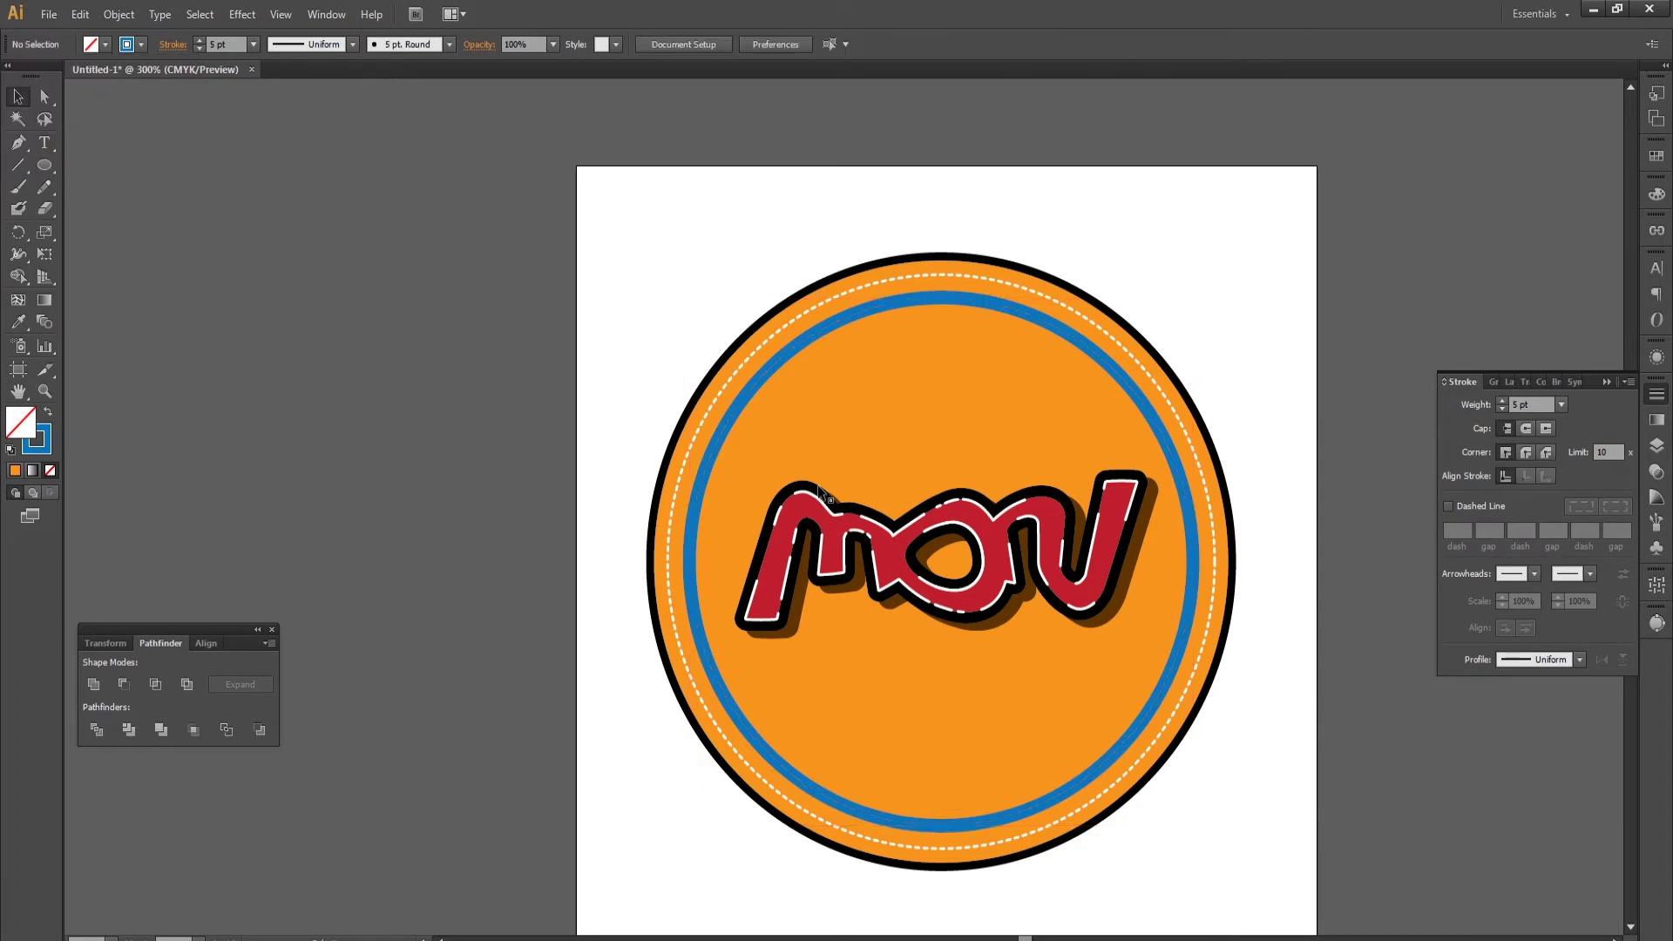
click(868, 284)
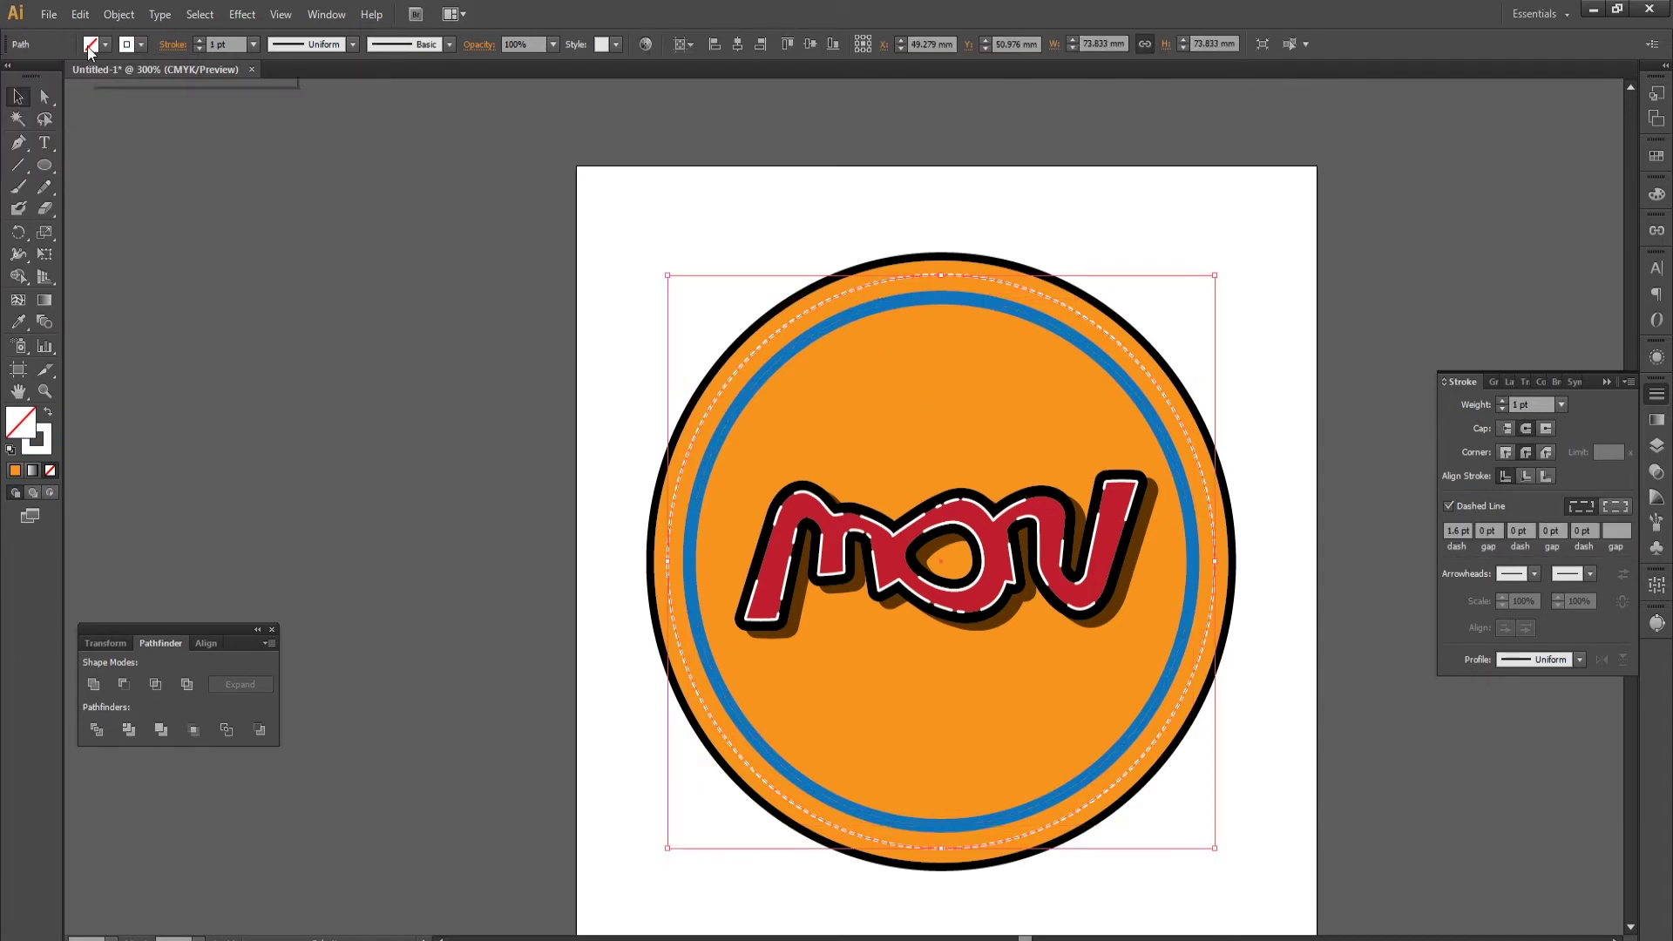
Paste a copy of the dashed circle in front and shrink it to about 62.78 mm.
click(79, 14)
click(102, 102)
click(79, 14)
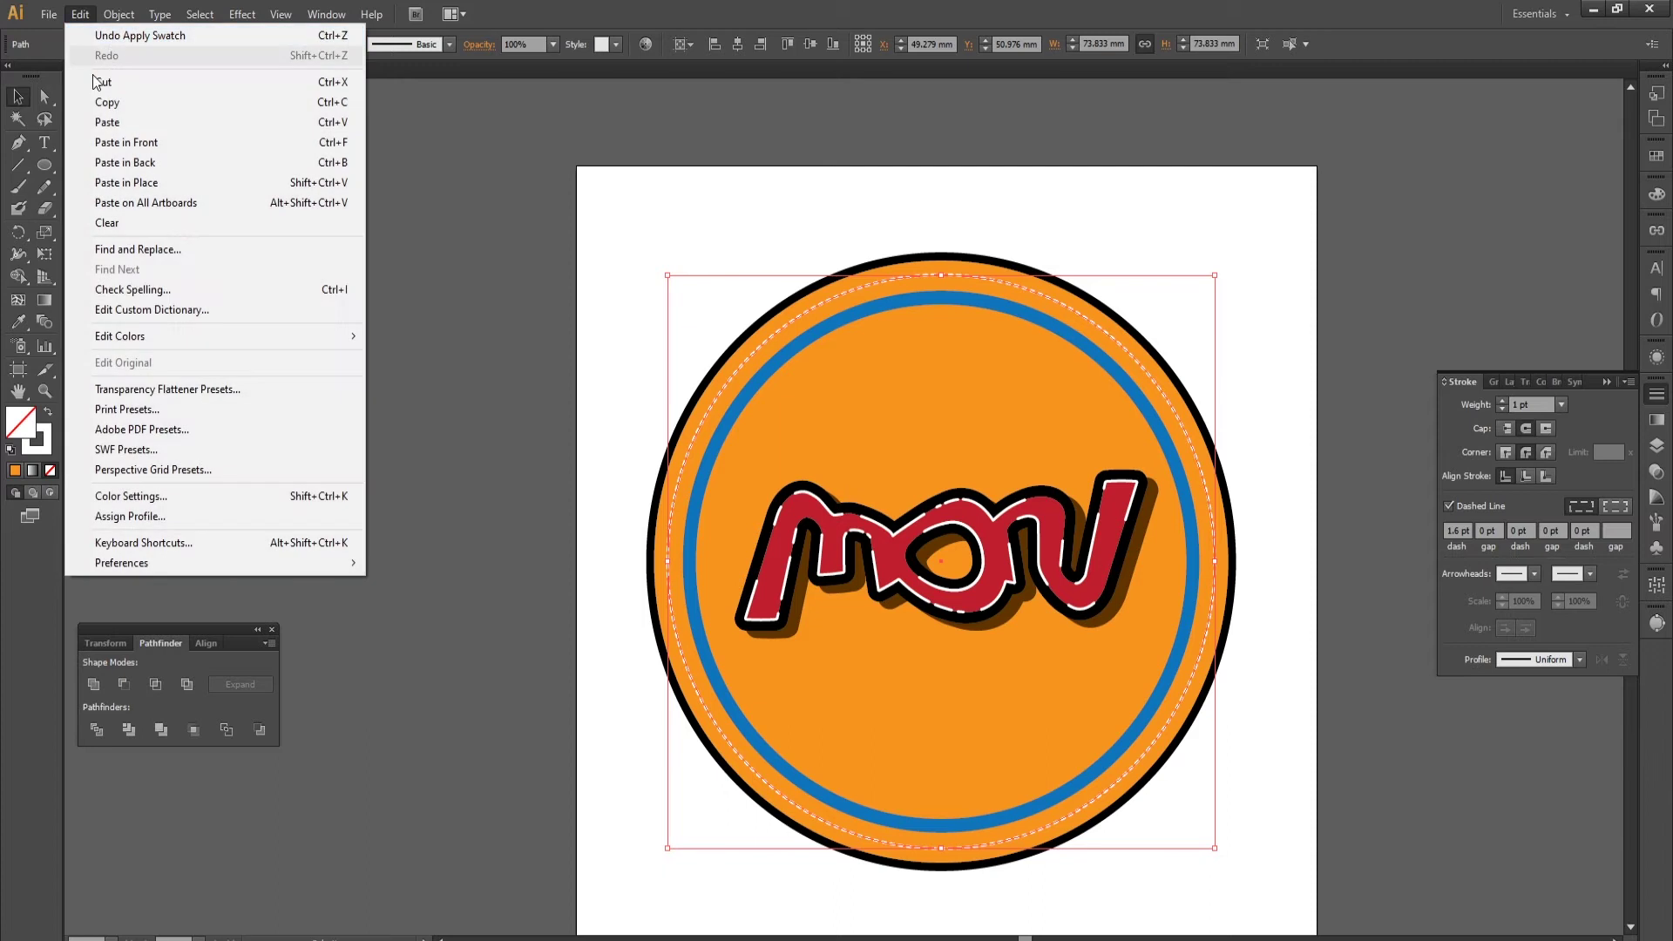
click(113, 142)
drag(1215, 273, 1196, 317)
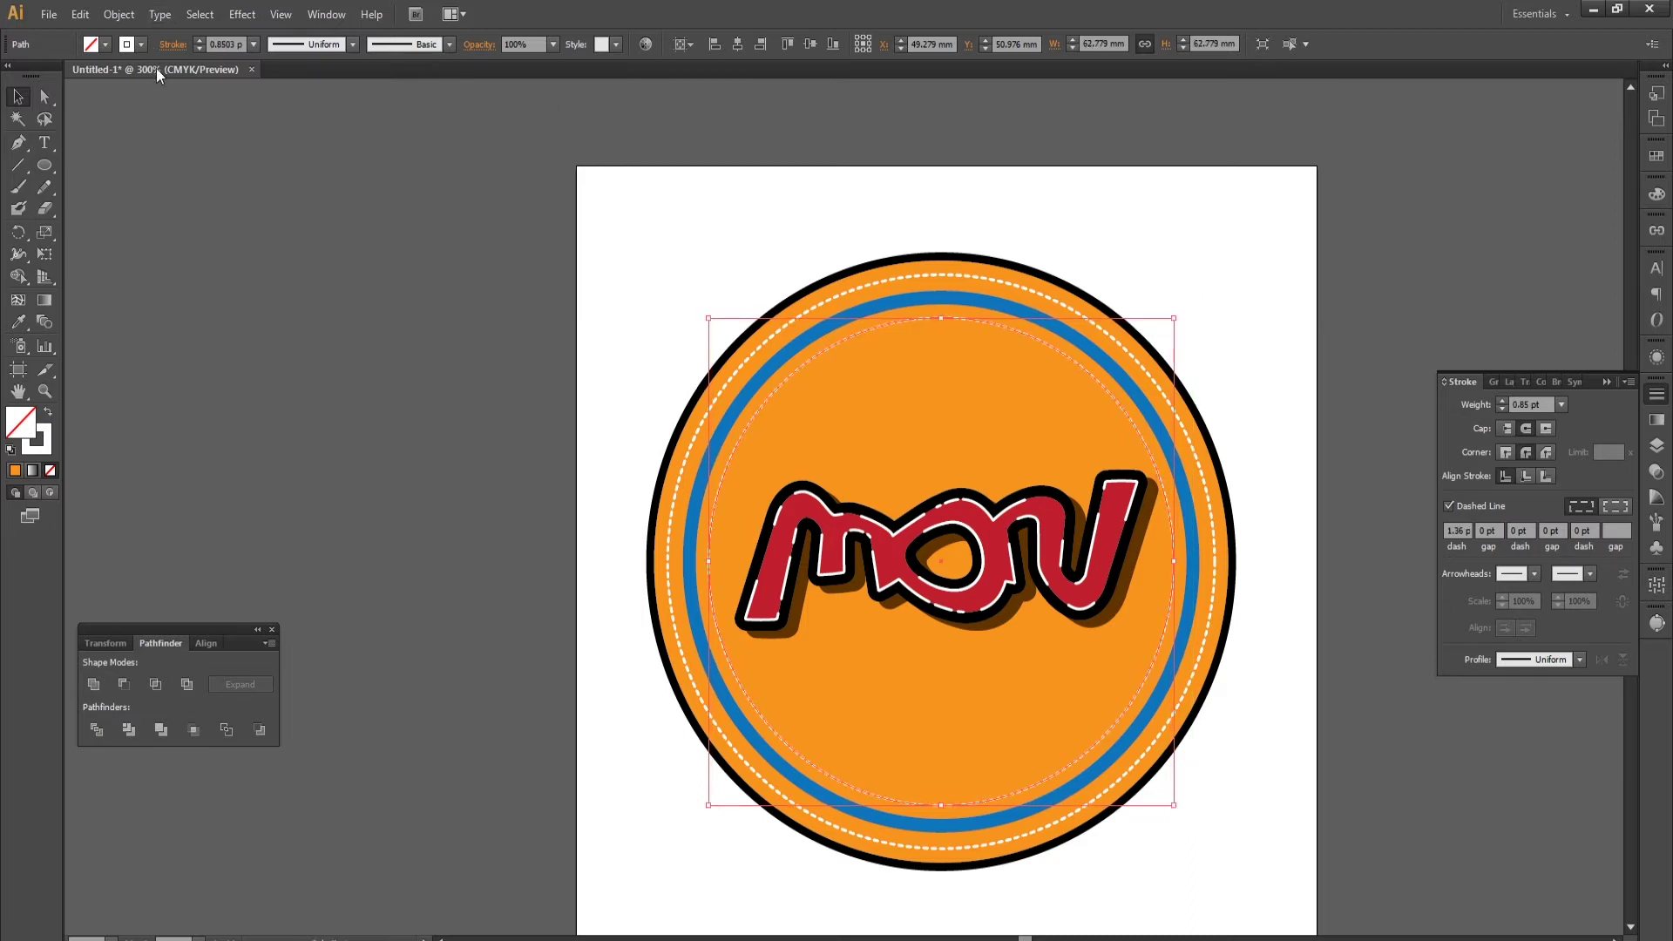
click(261, 191)
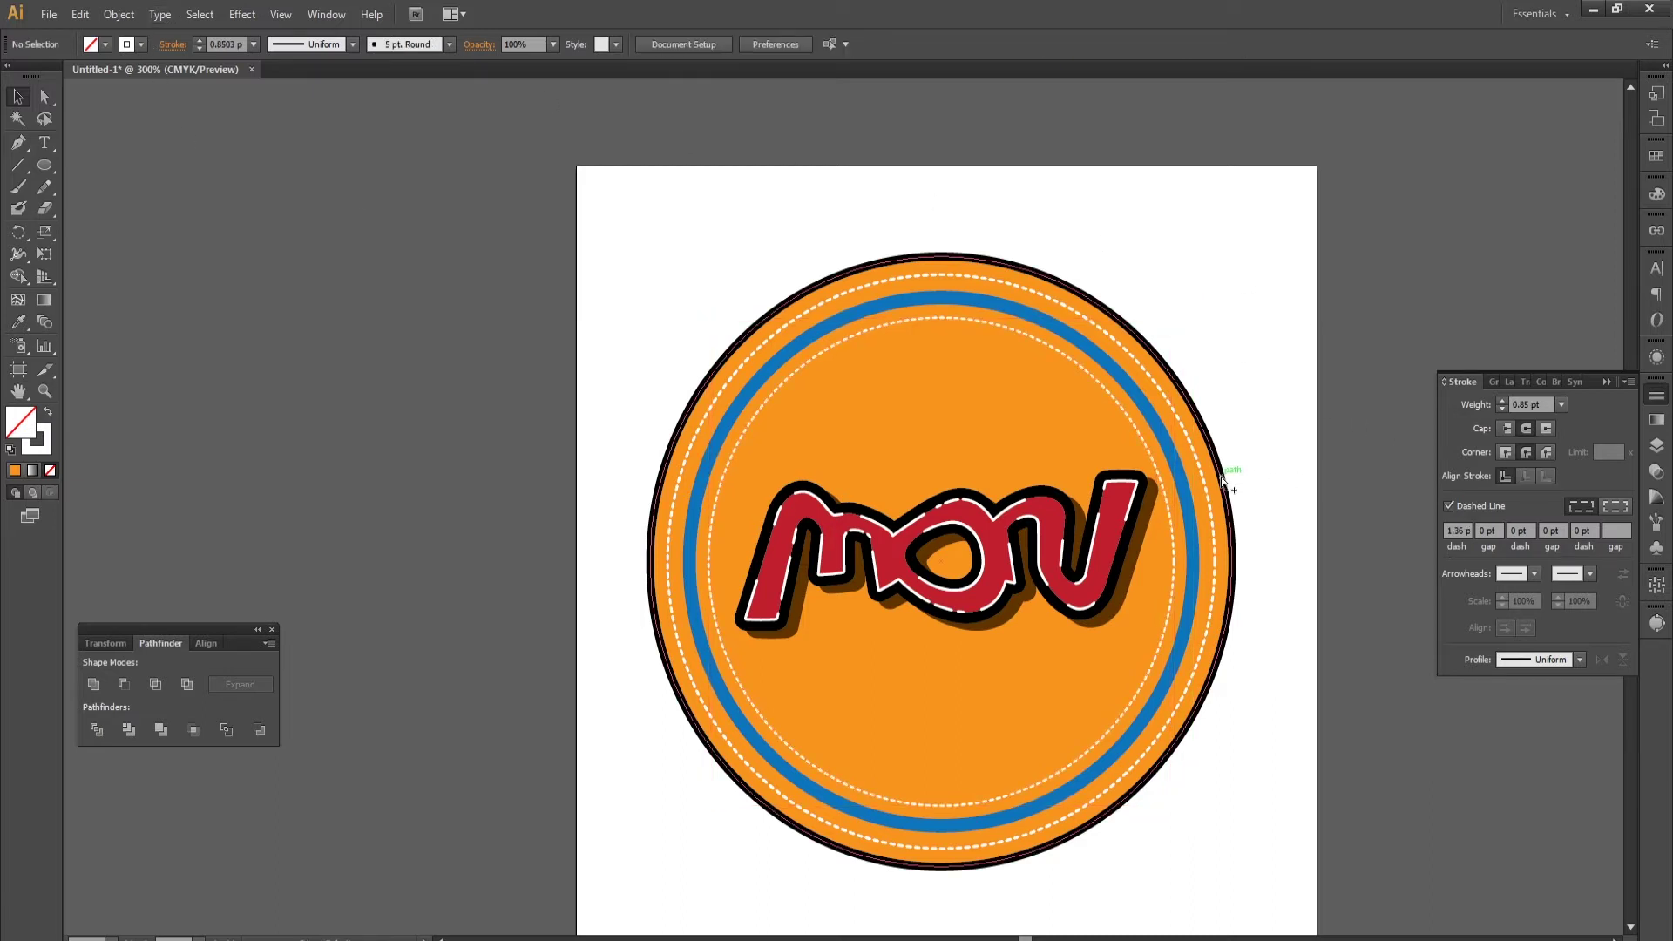
Recolour the innermost dashed circle's stroke black, after trying red.
scroll(1232, 467, up, 2)
click(1091, 456)
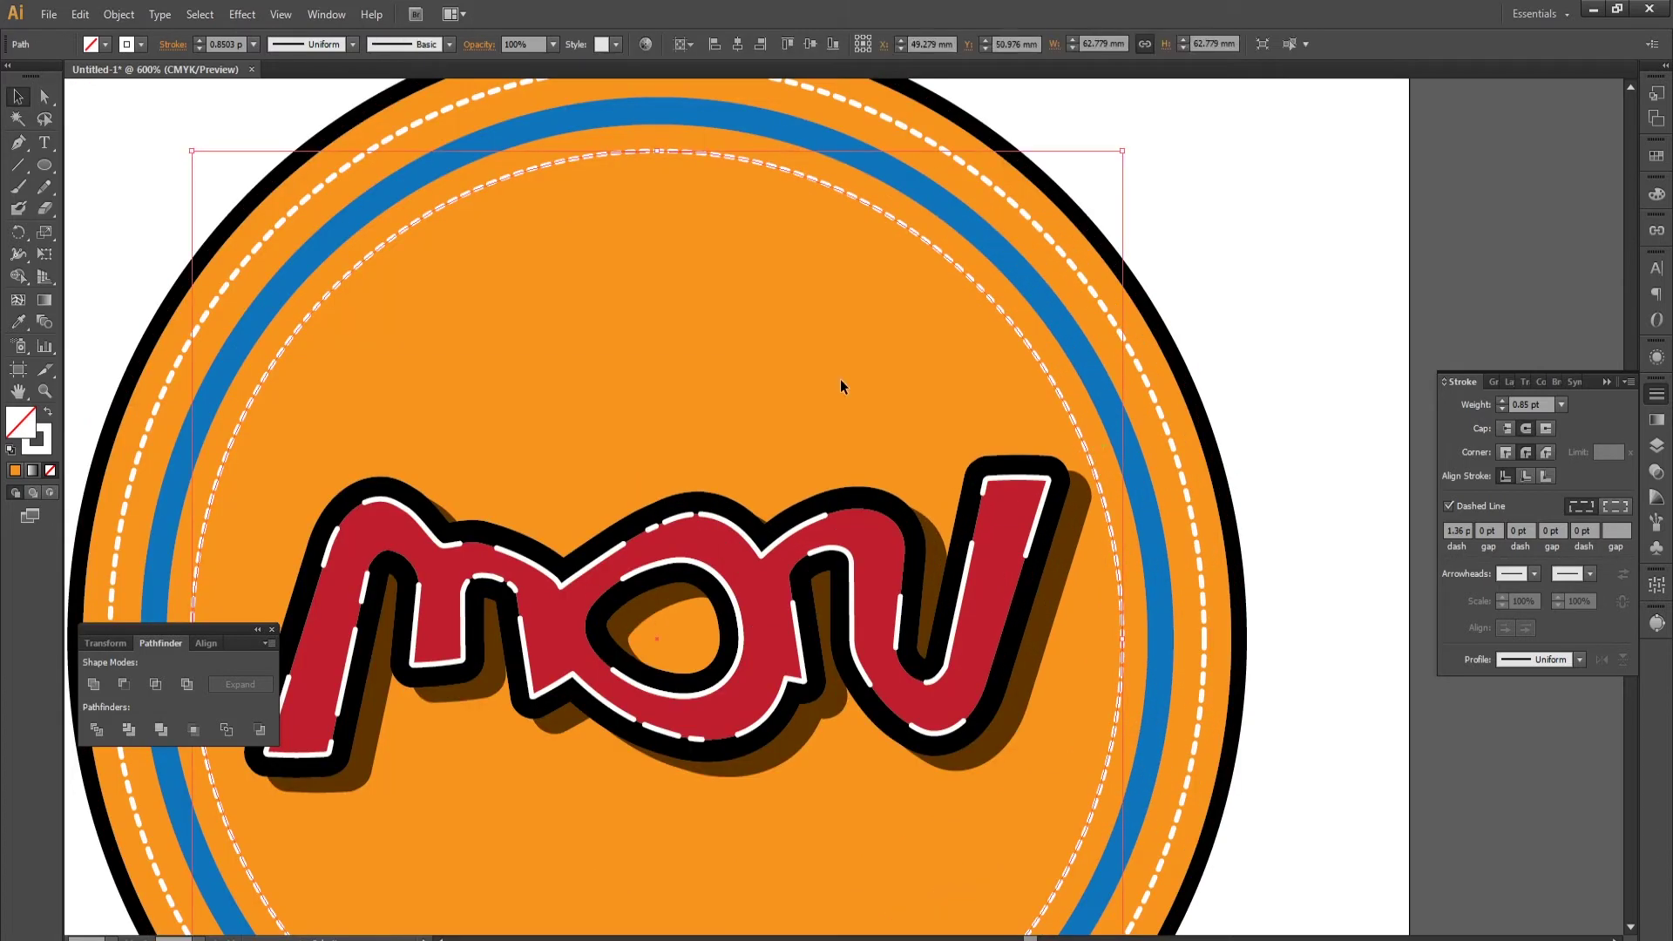
click(139, 48)
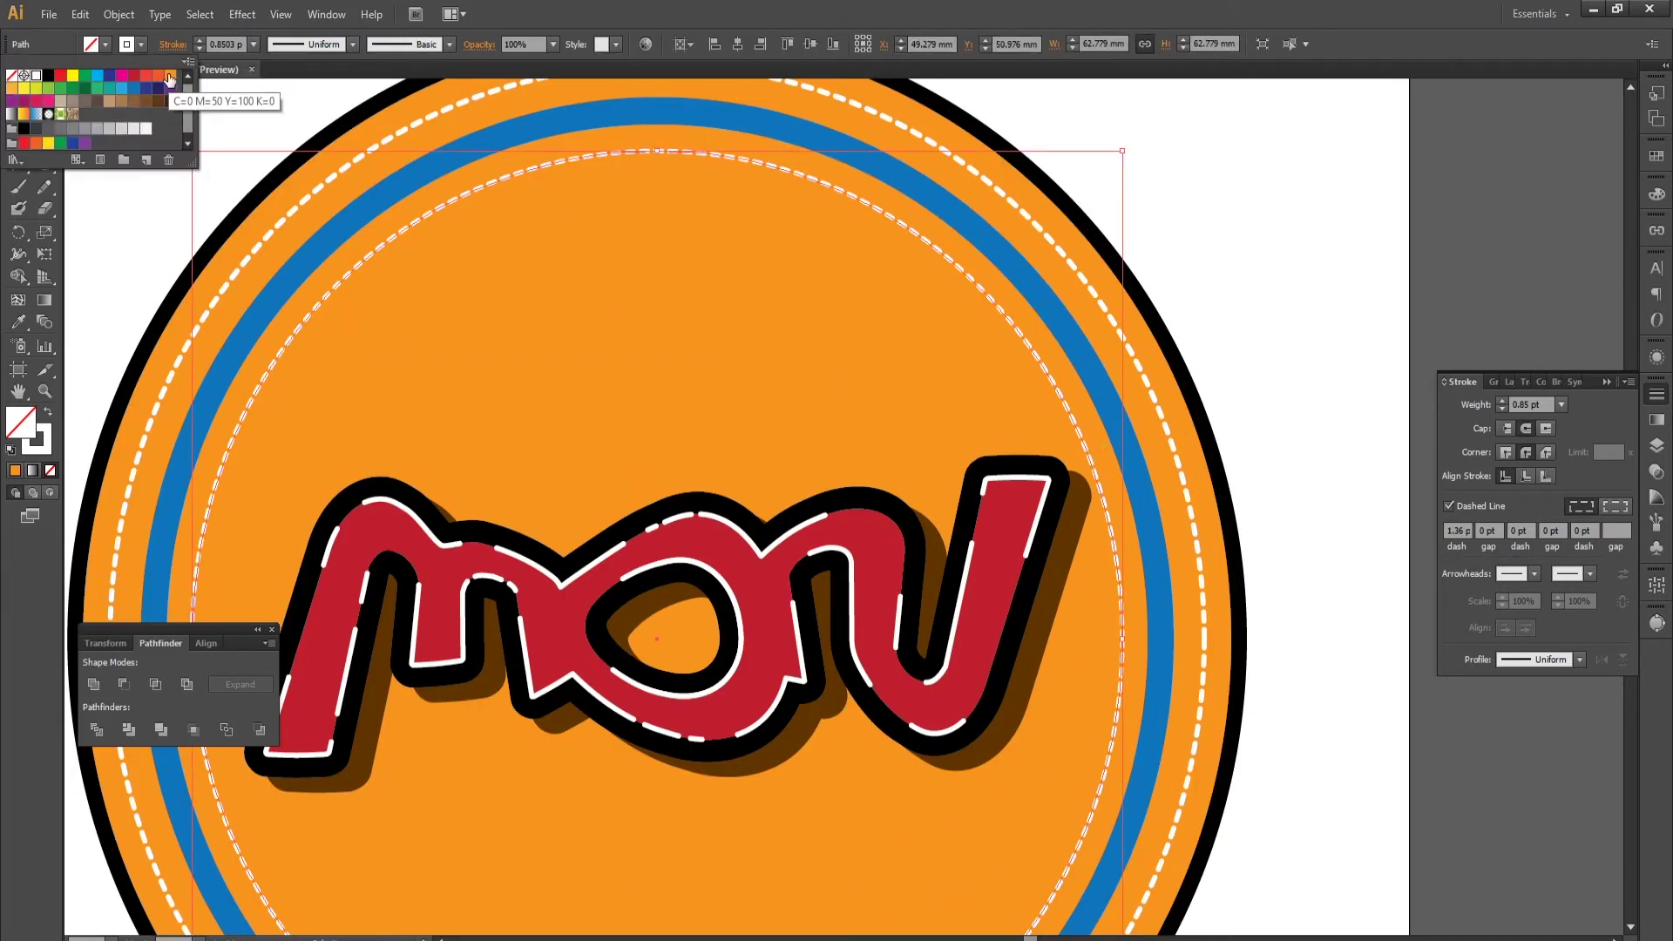
click(134, 78)
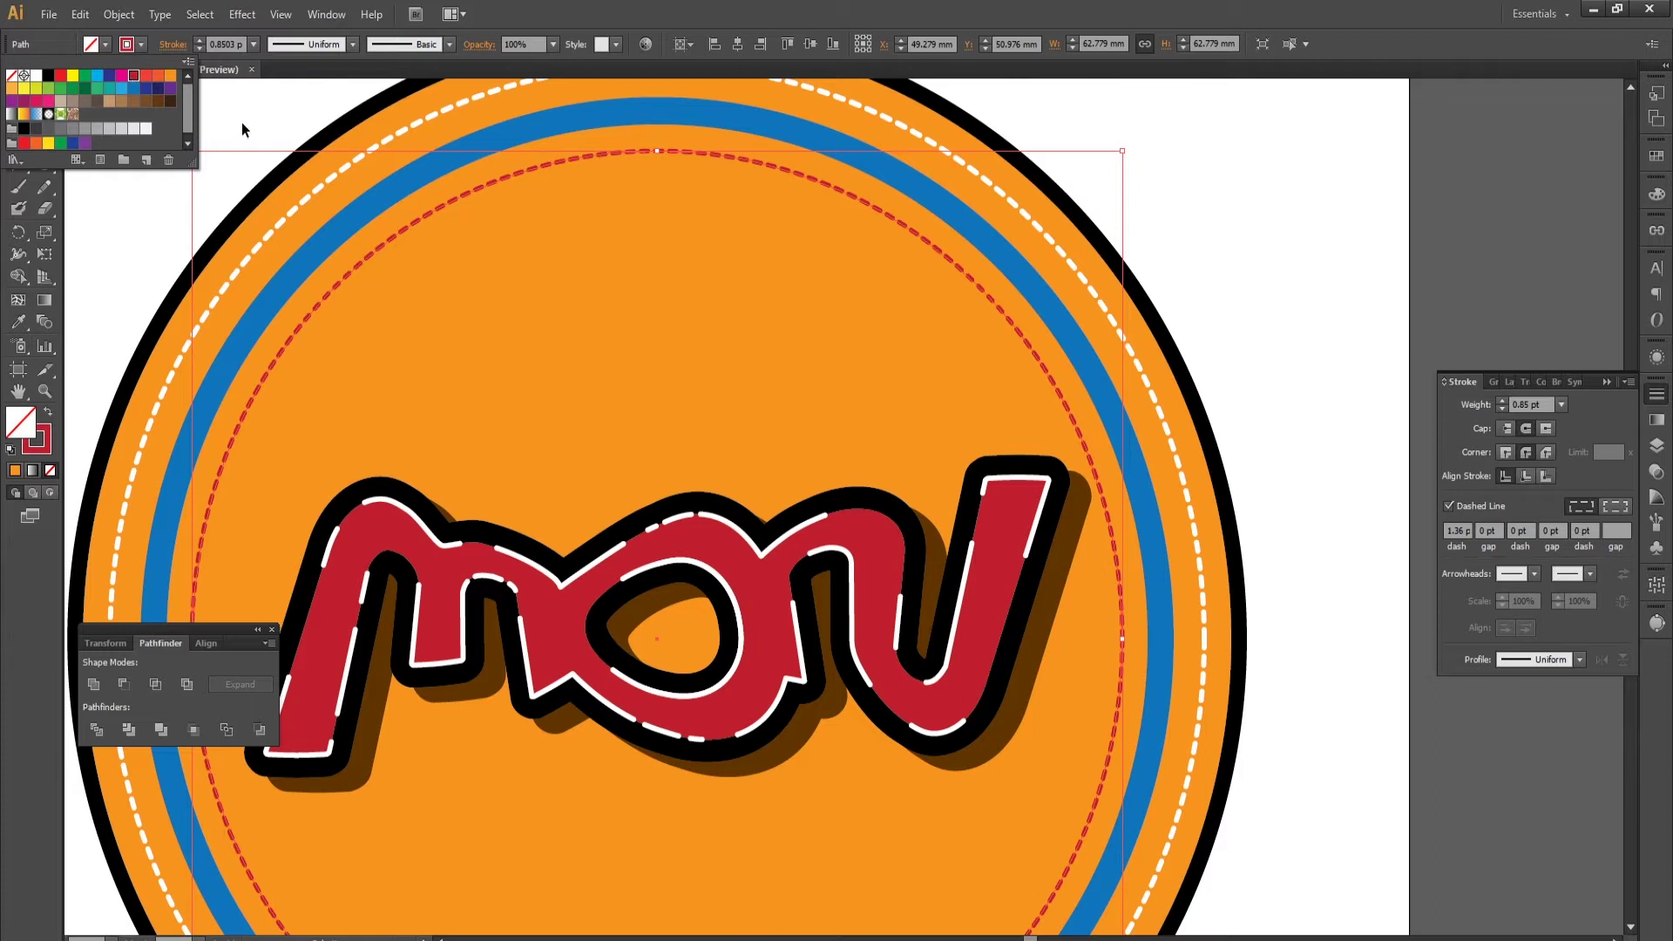
click(242, 122)
key(ctrl+0)
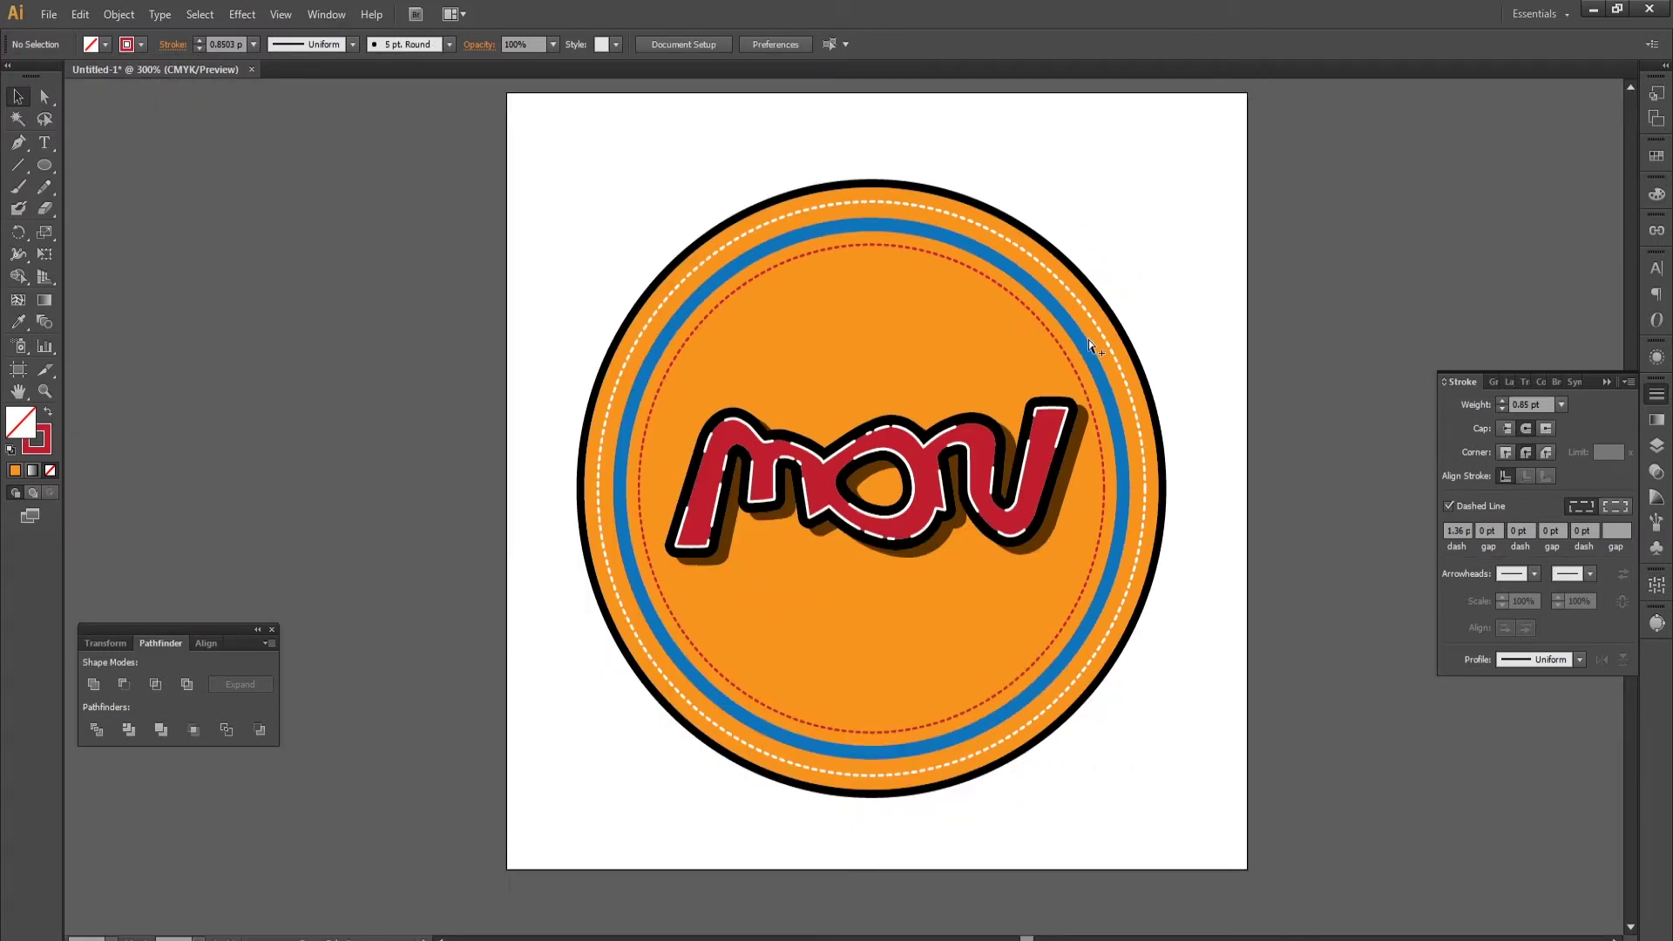
click(1062, 348)
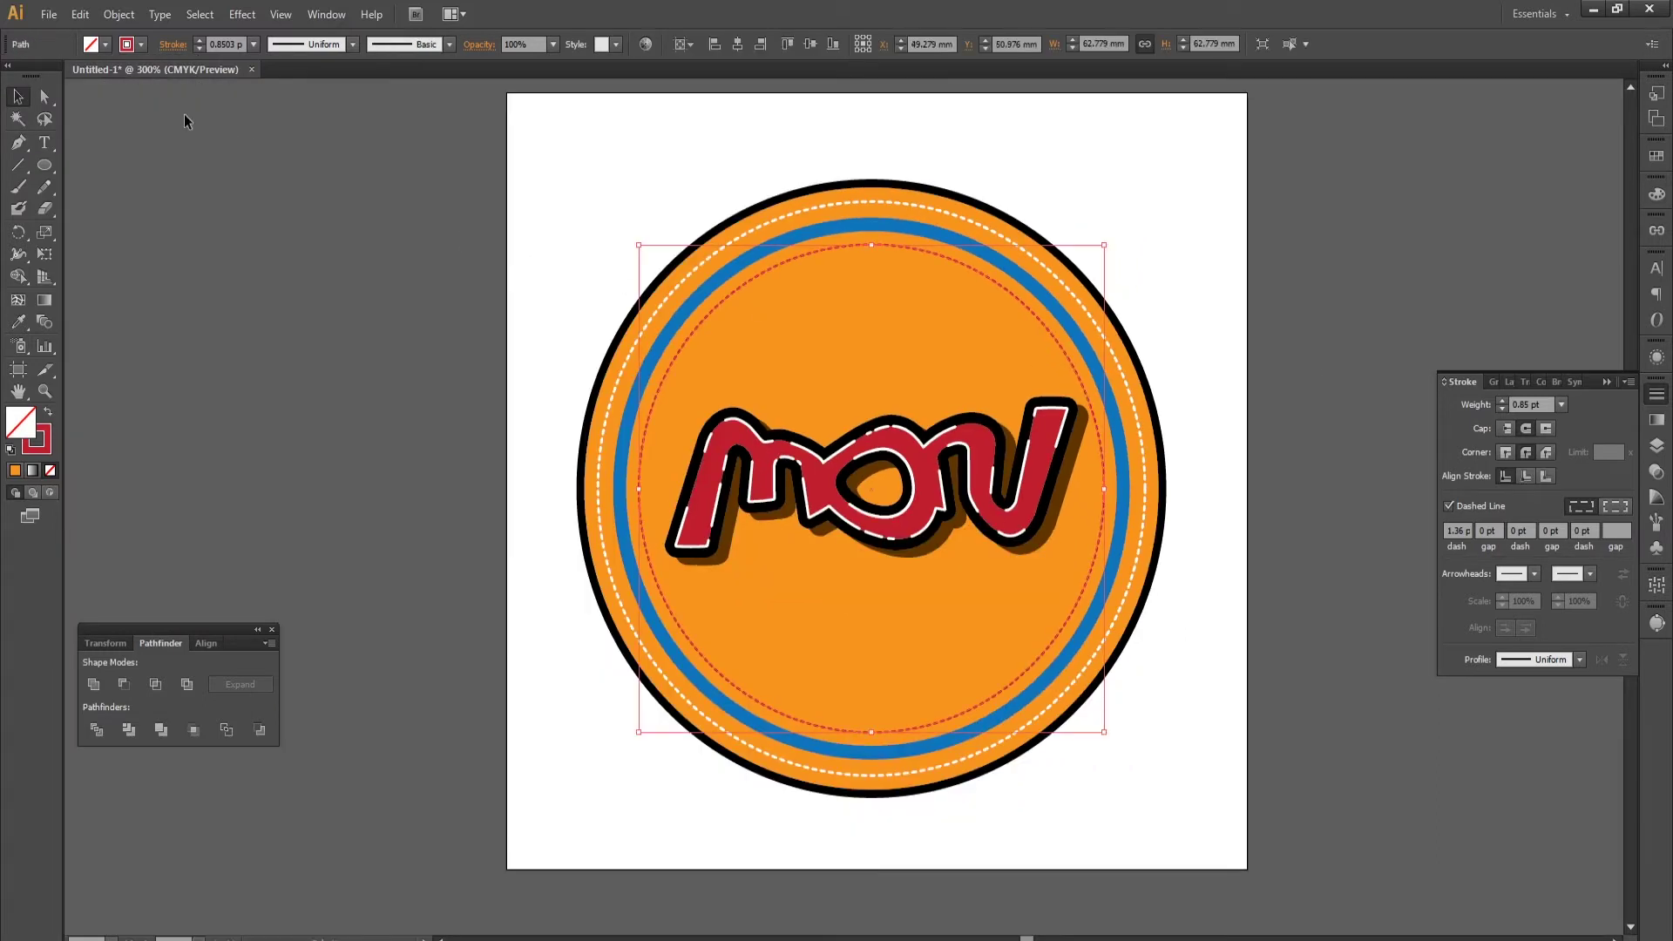
click(141, 43)
click(23, 128)
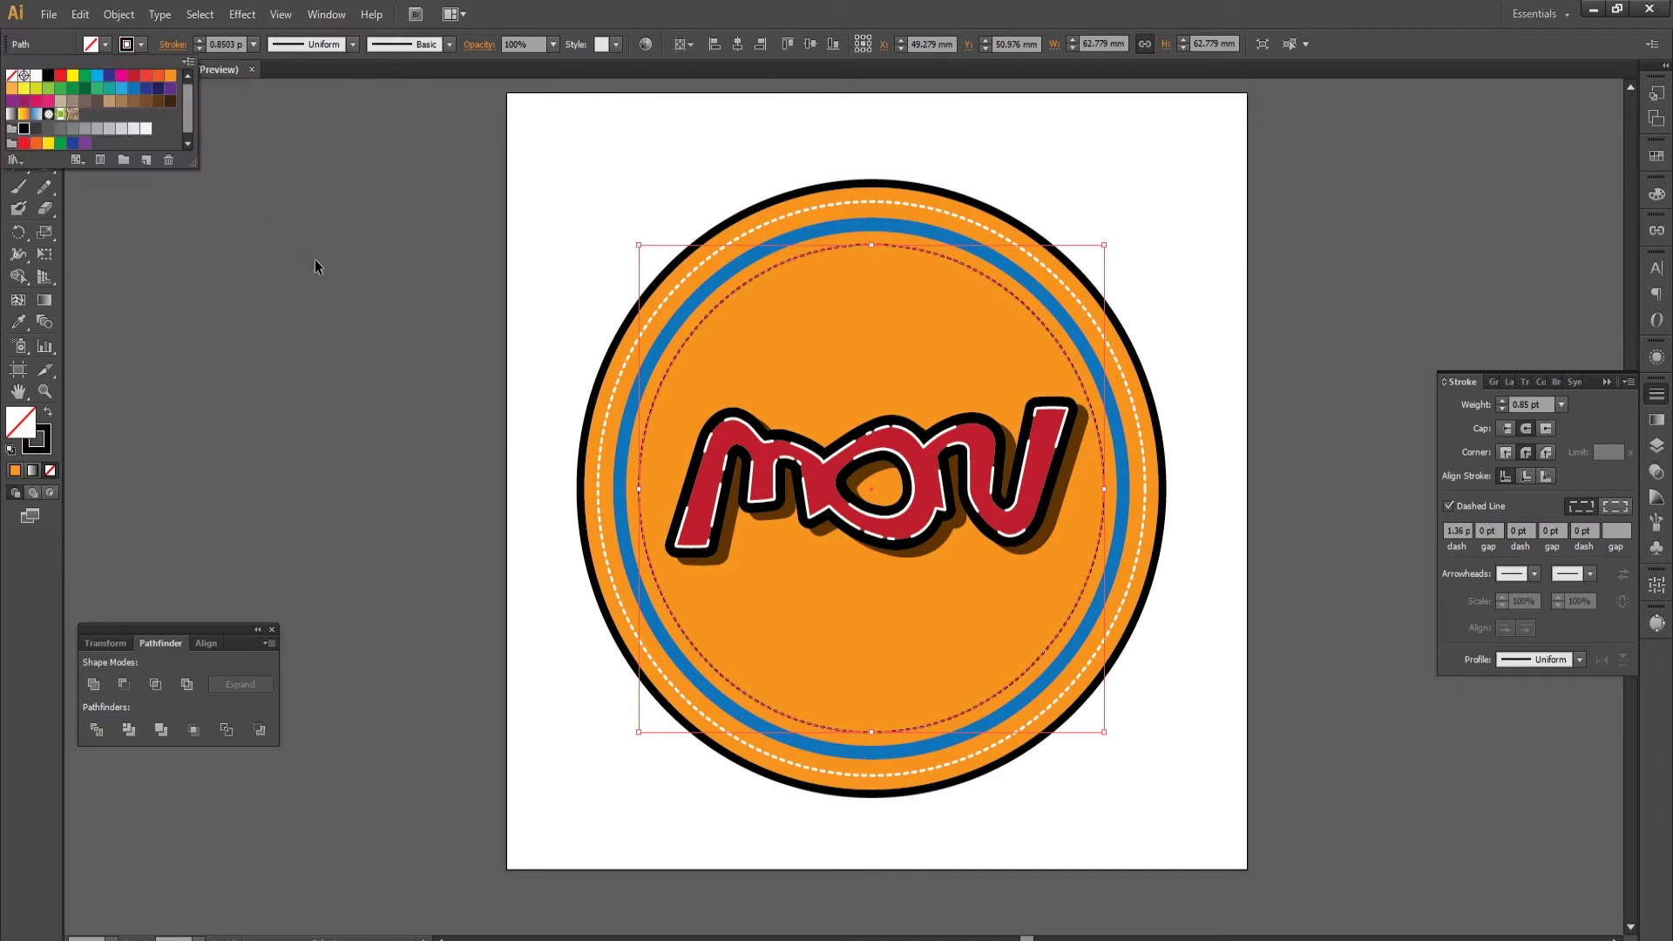
click(323, 264)
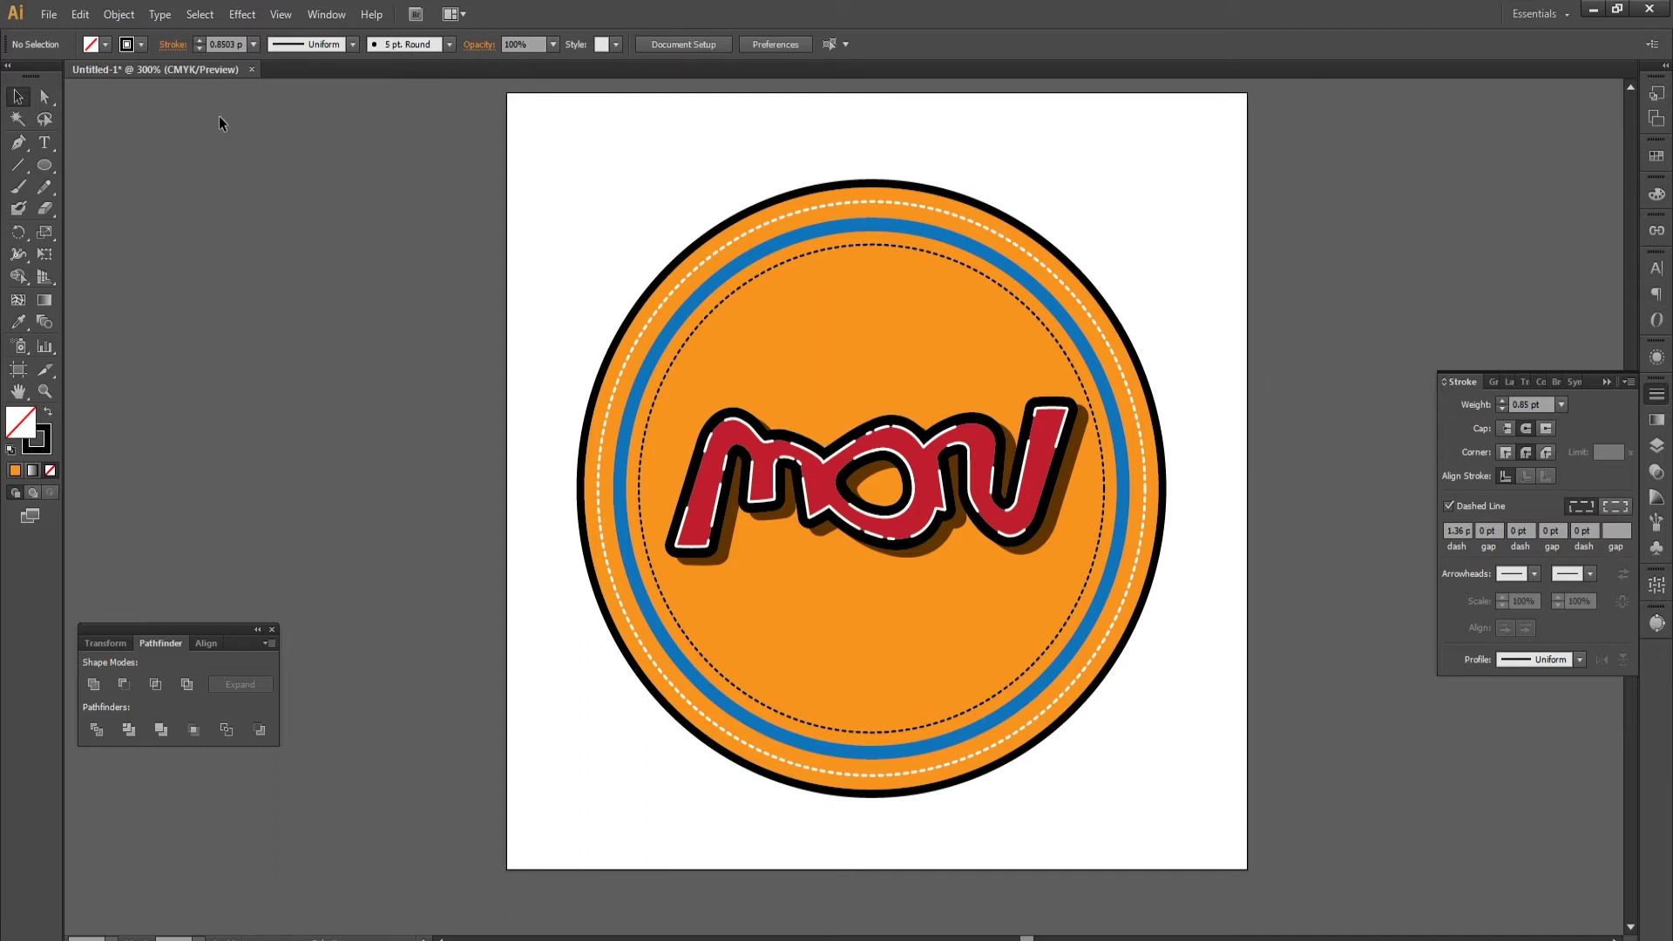
Unlock all objects, including the outer orange circle.
scroll(871, 362, down, 1)
drag(1043, 316, 916, 347)
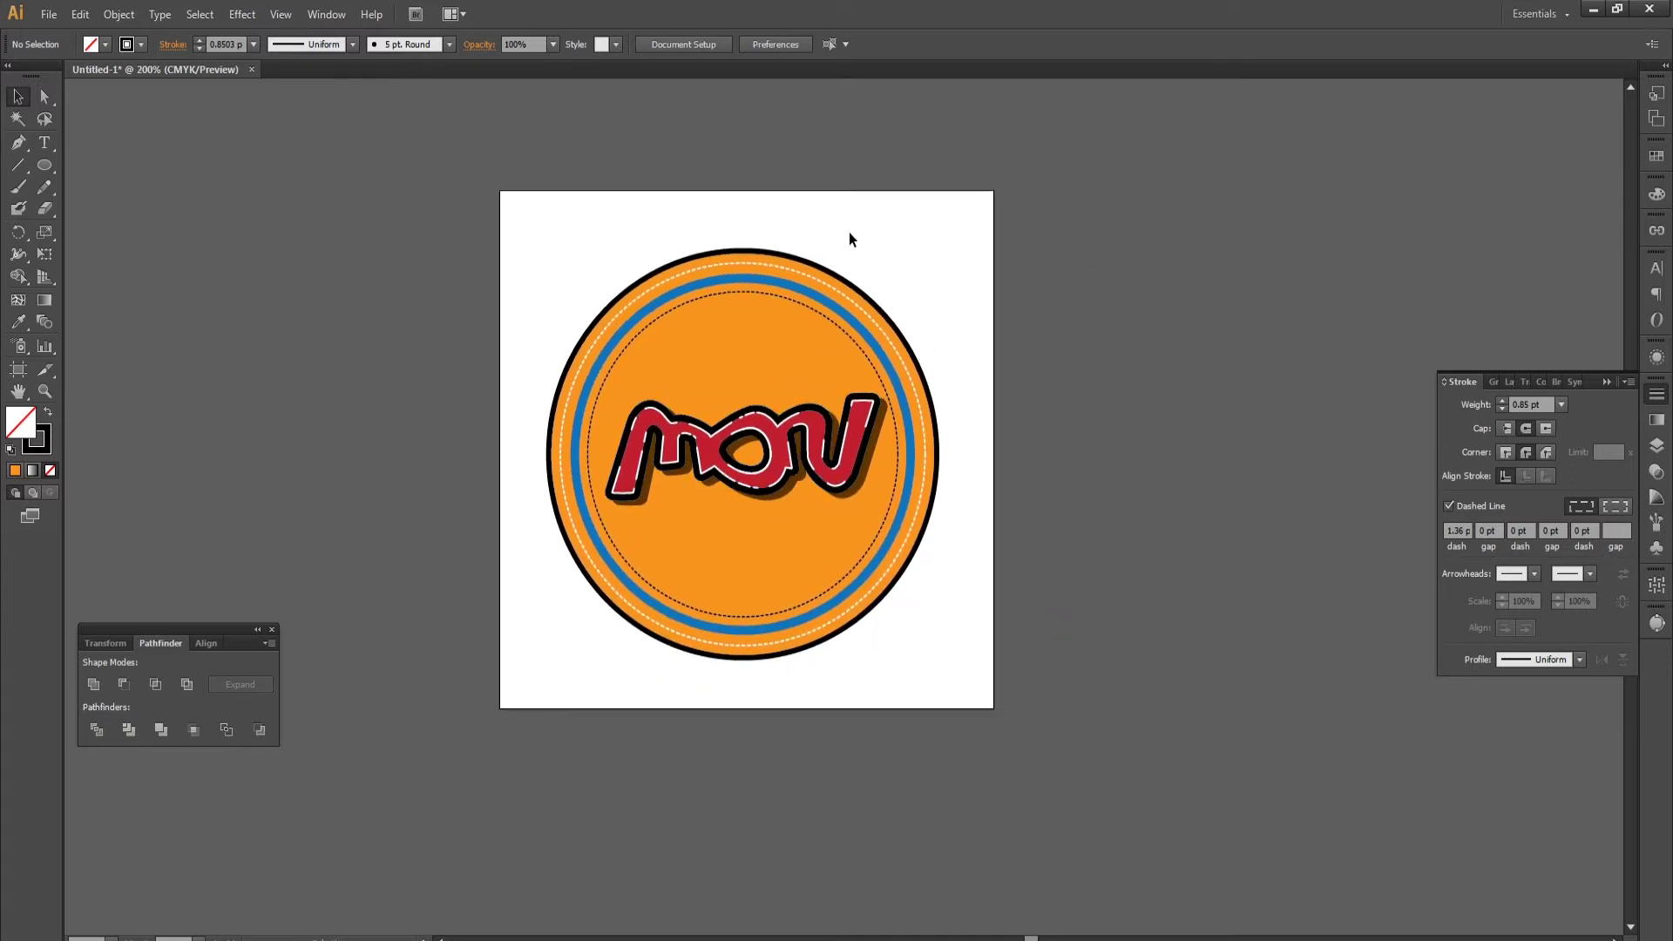
drag(848, 235, 760, 300)
click(1077, 353)
scroll(608, 438, up, 1)
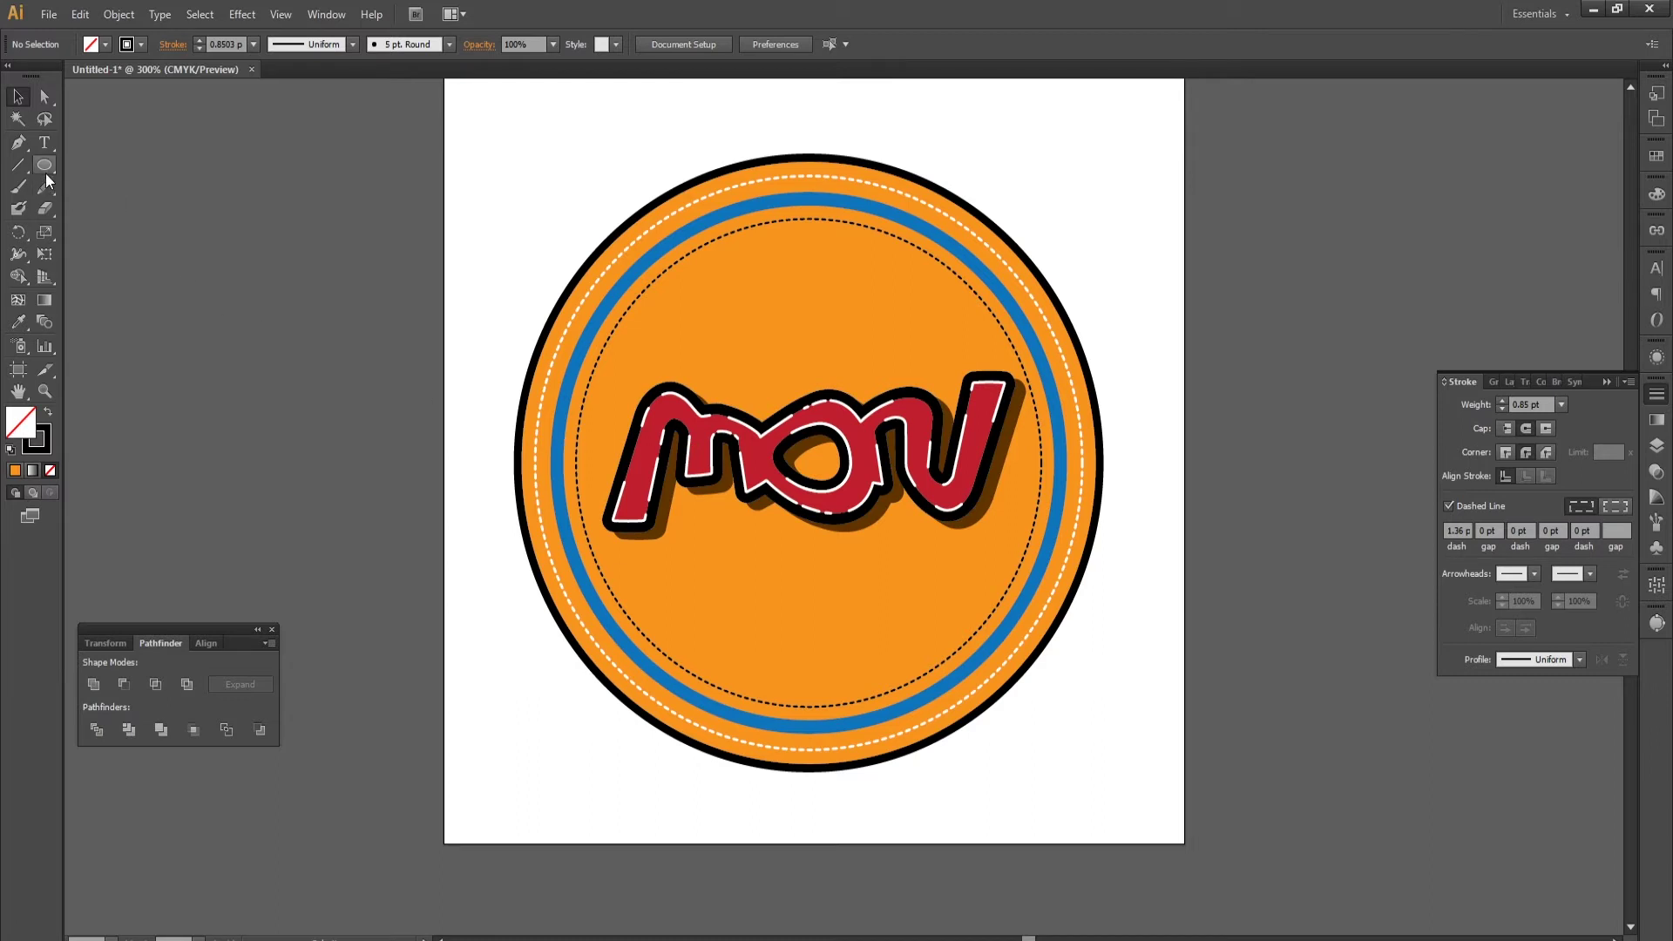
click(118, 14)
click(175, 142)
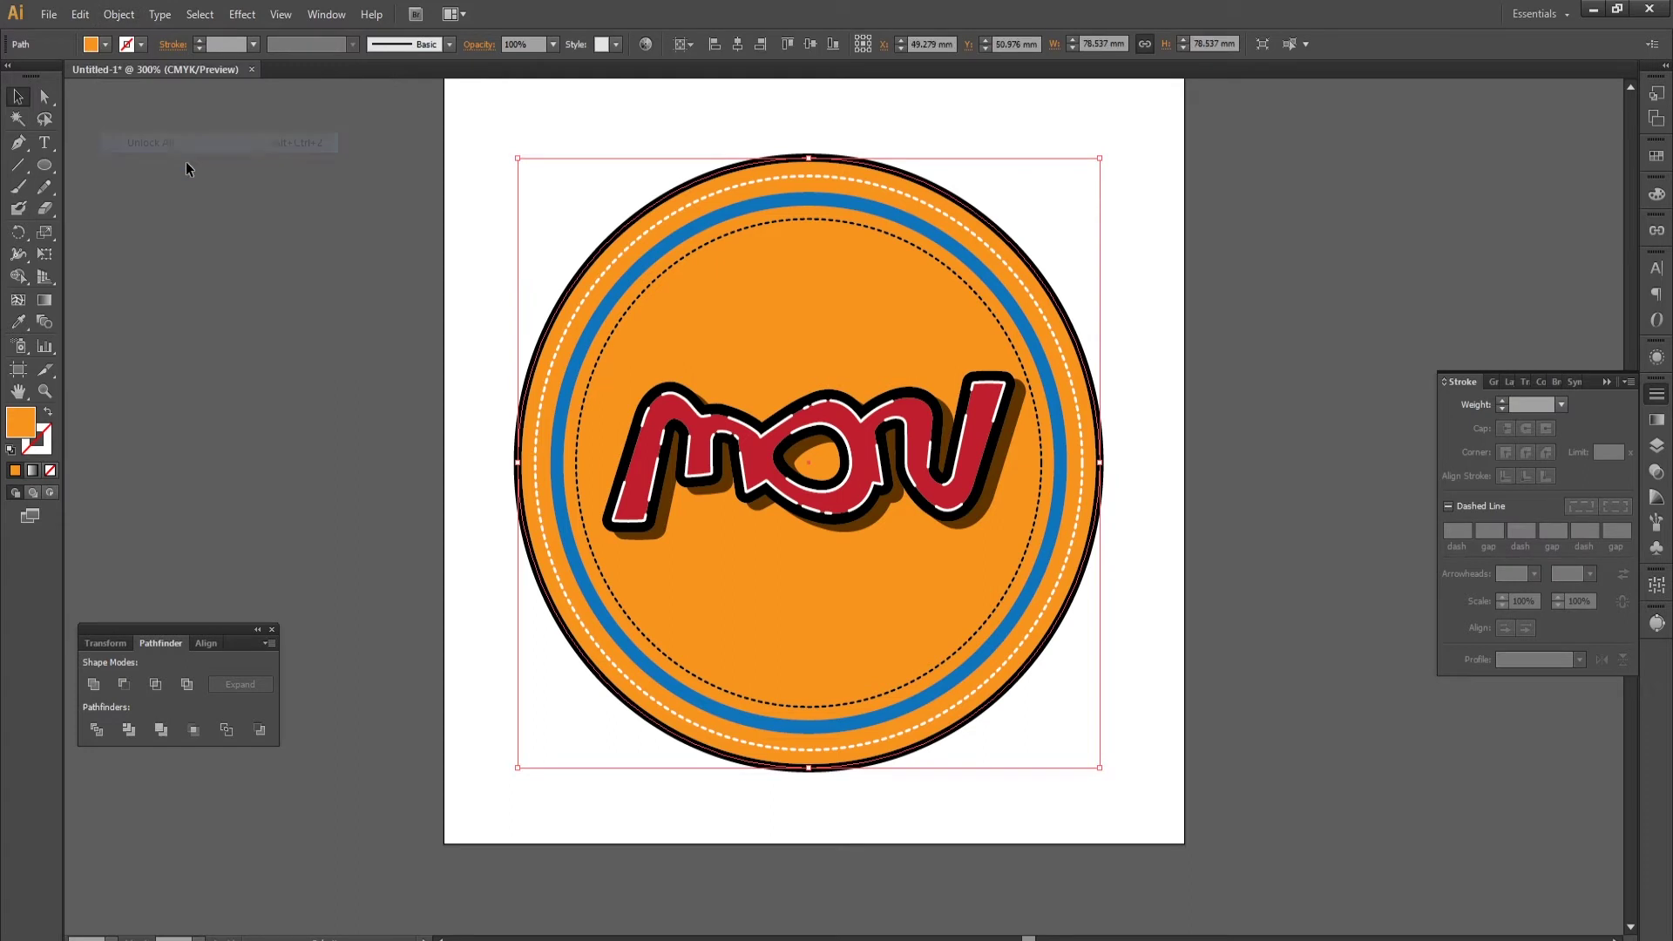
Paste a copy of the orange circle in front and enlarge it to 94.412 mm.
click(42, 16)
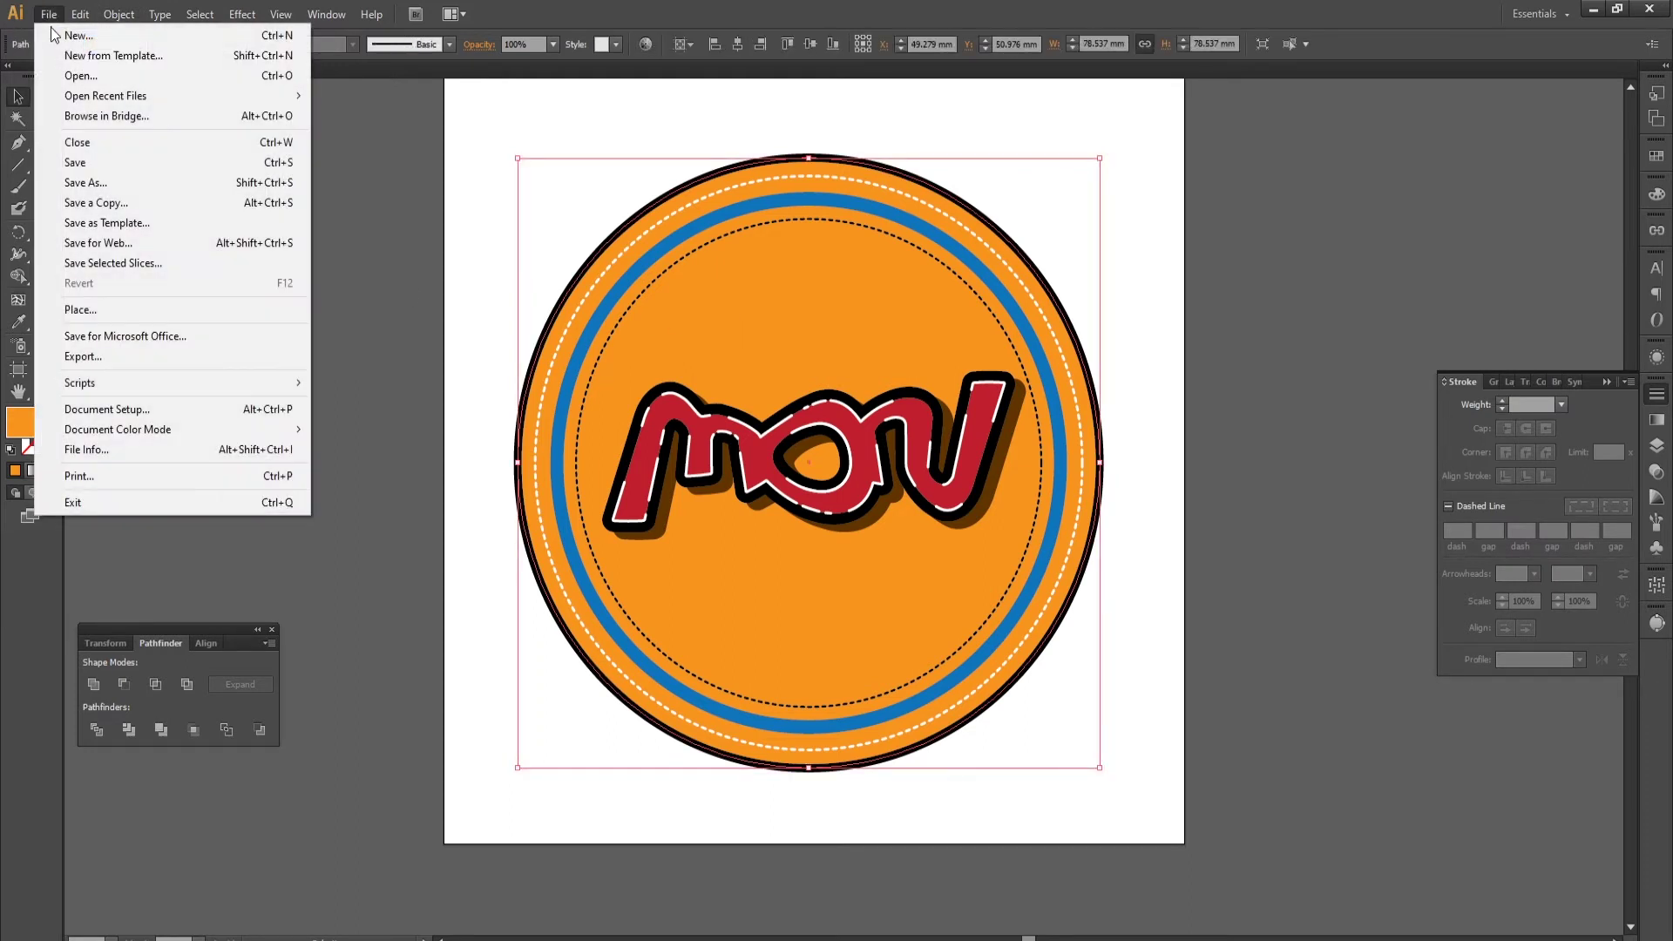
click(107, 102)
click(80, 14)
click(124, 143)
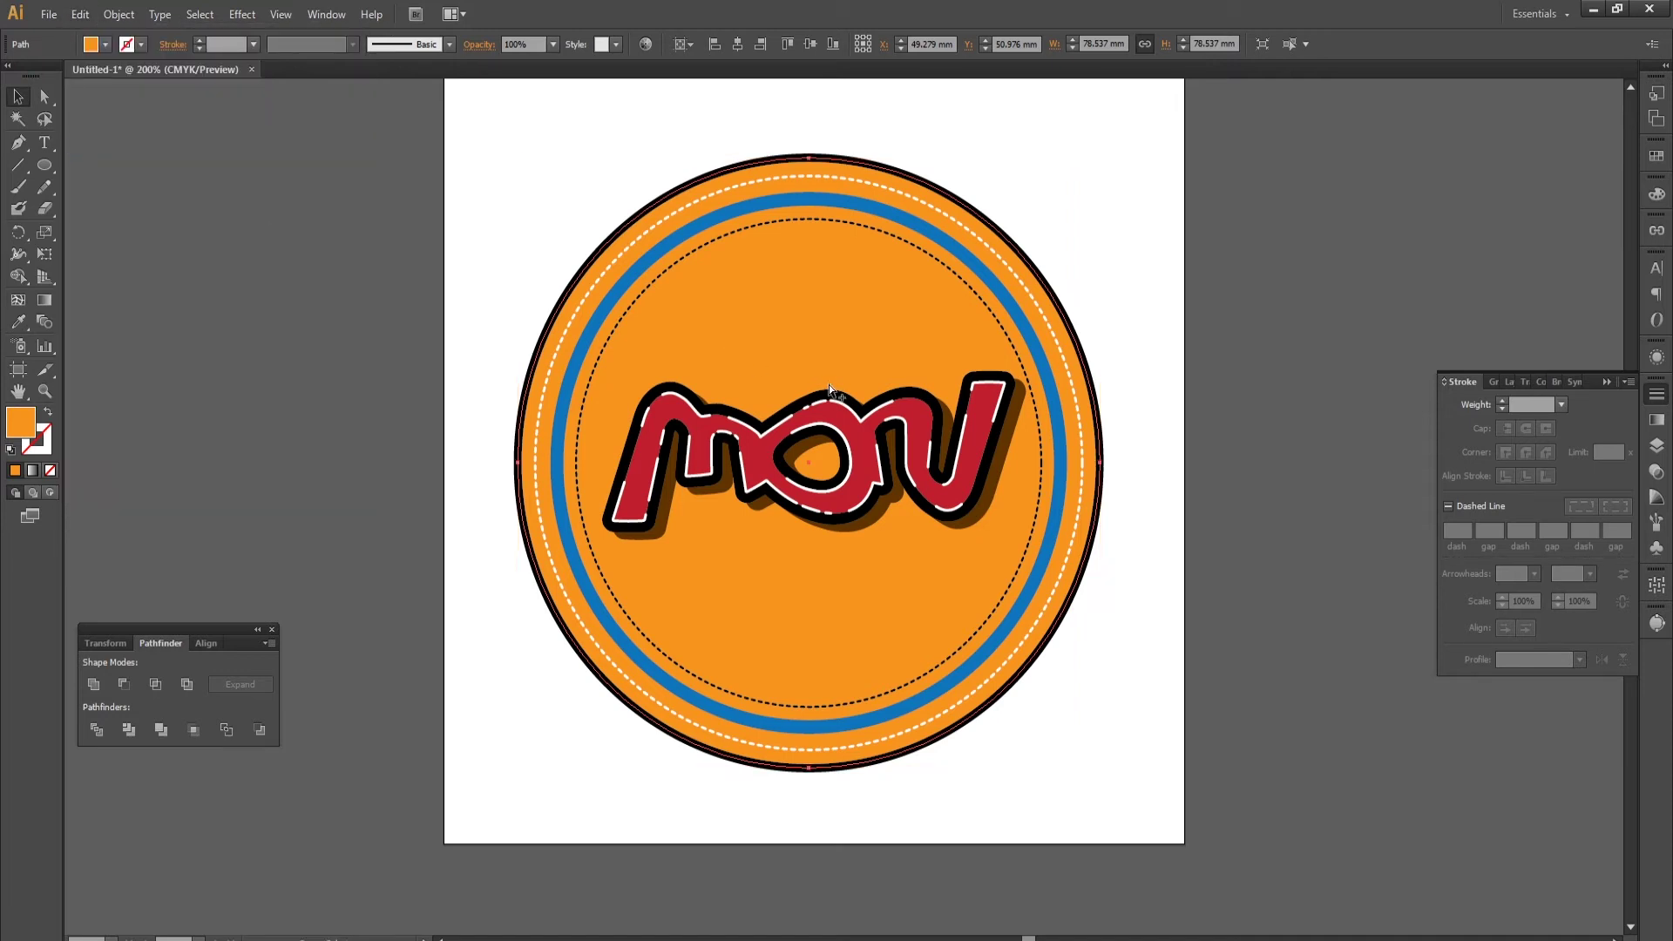
scroll(828, 384, down, 1)
drag(1009, 233, 1054, 186)
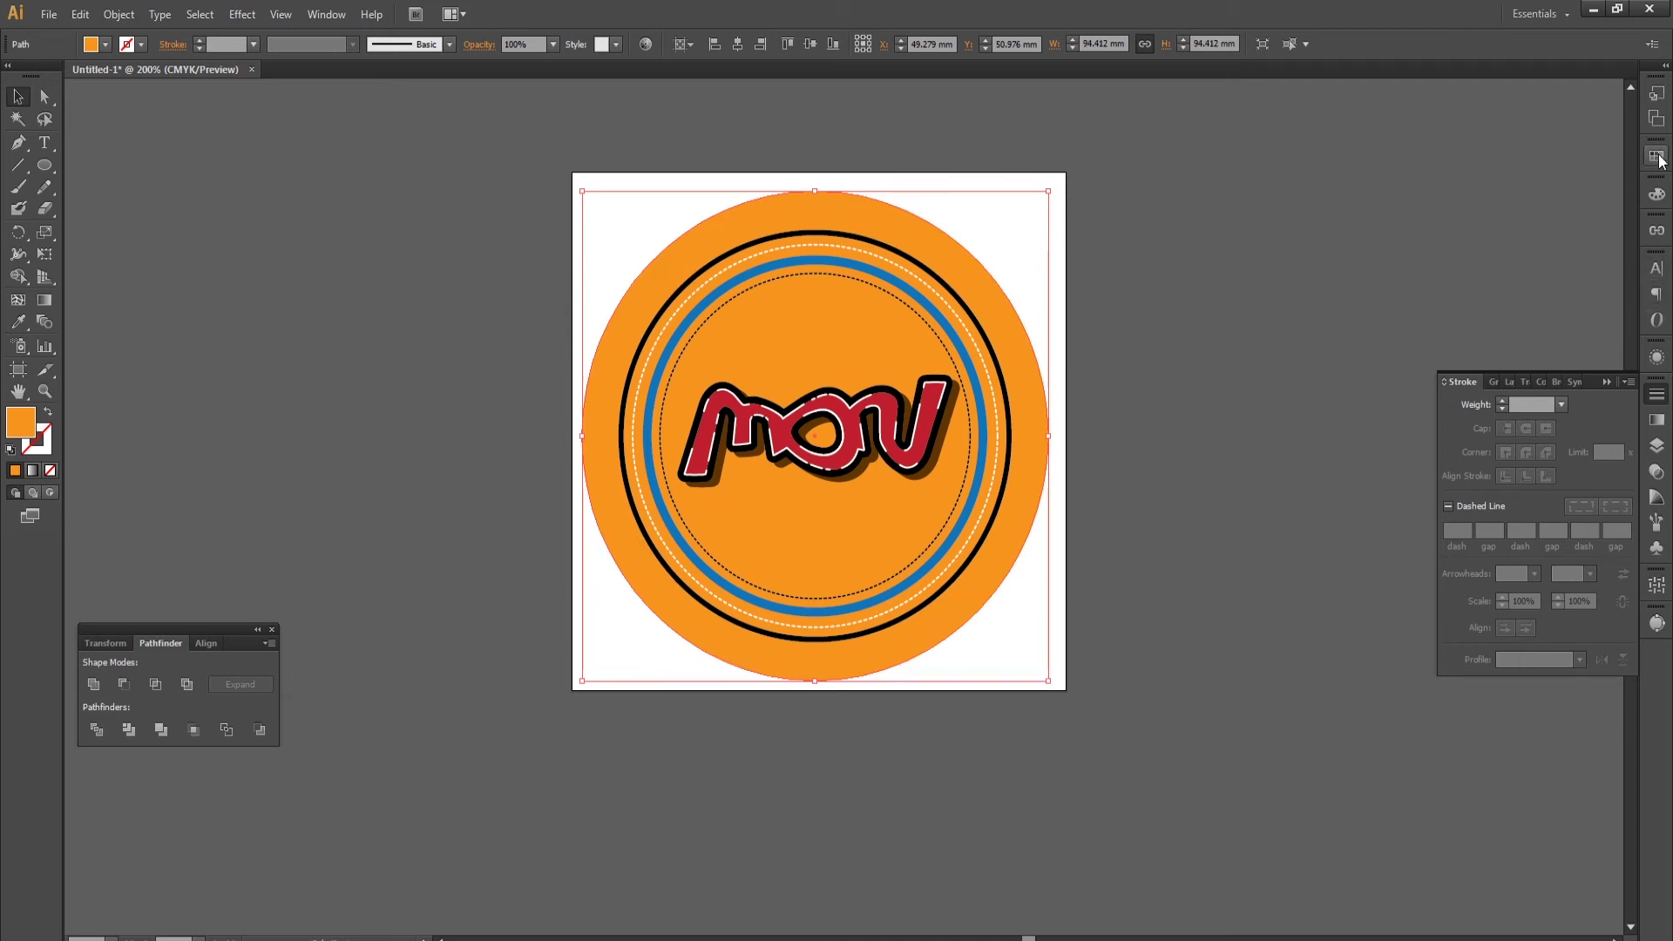
Give the enlarged circle a reversed radial black-to-white gradient, dark at the centre and white at the edge.
click(1656, 419)
click(1534, 551)
click(1455, 472)
click(1582, 402)
click(1570, 431)
click(1455, 473)
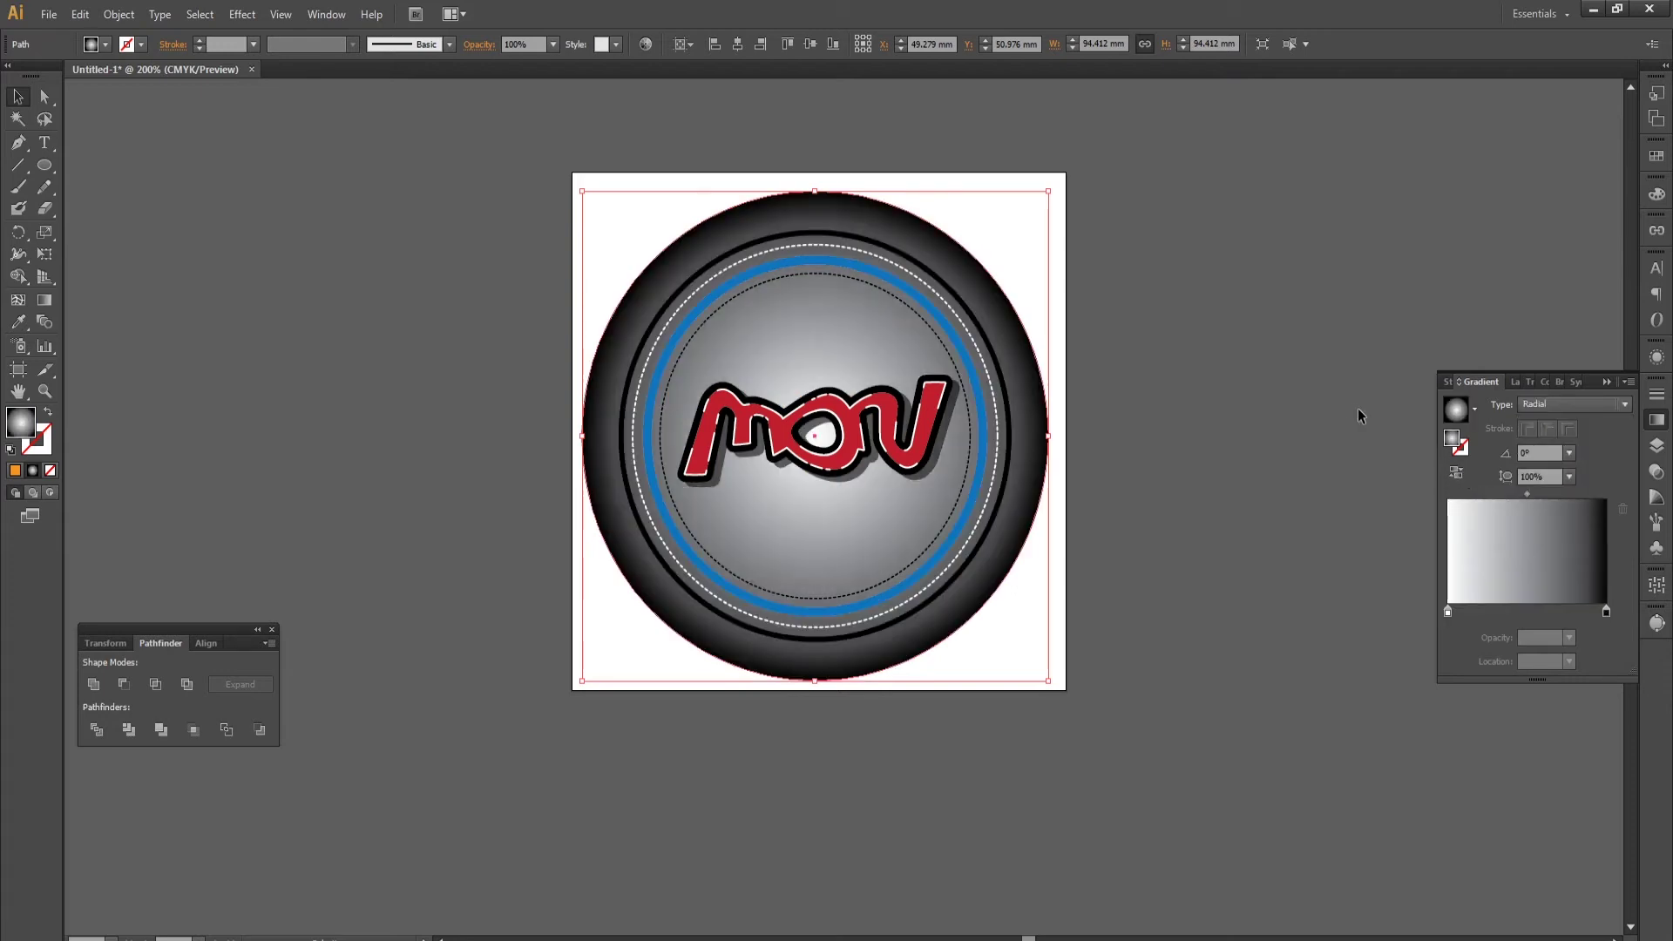
click(1456, 472)
click(1302, 465)
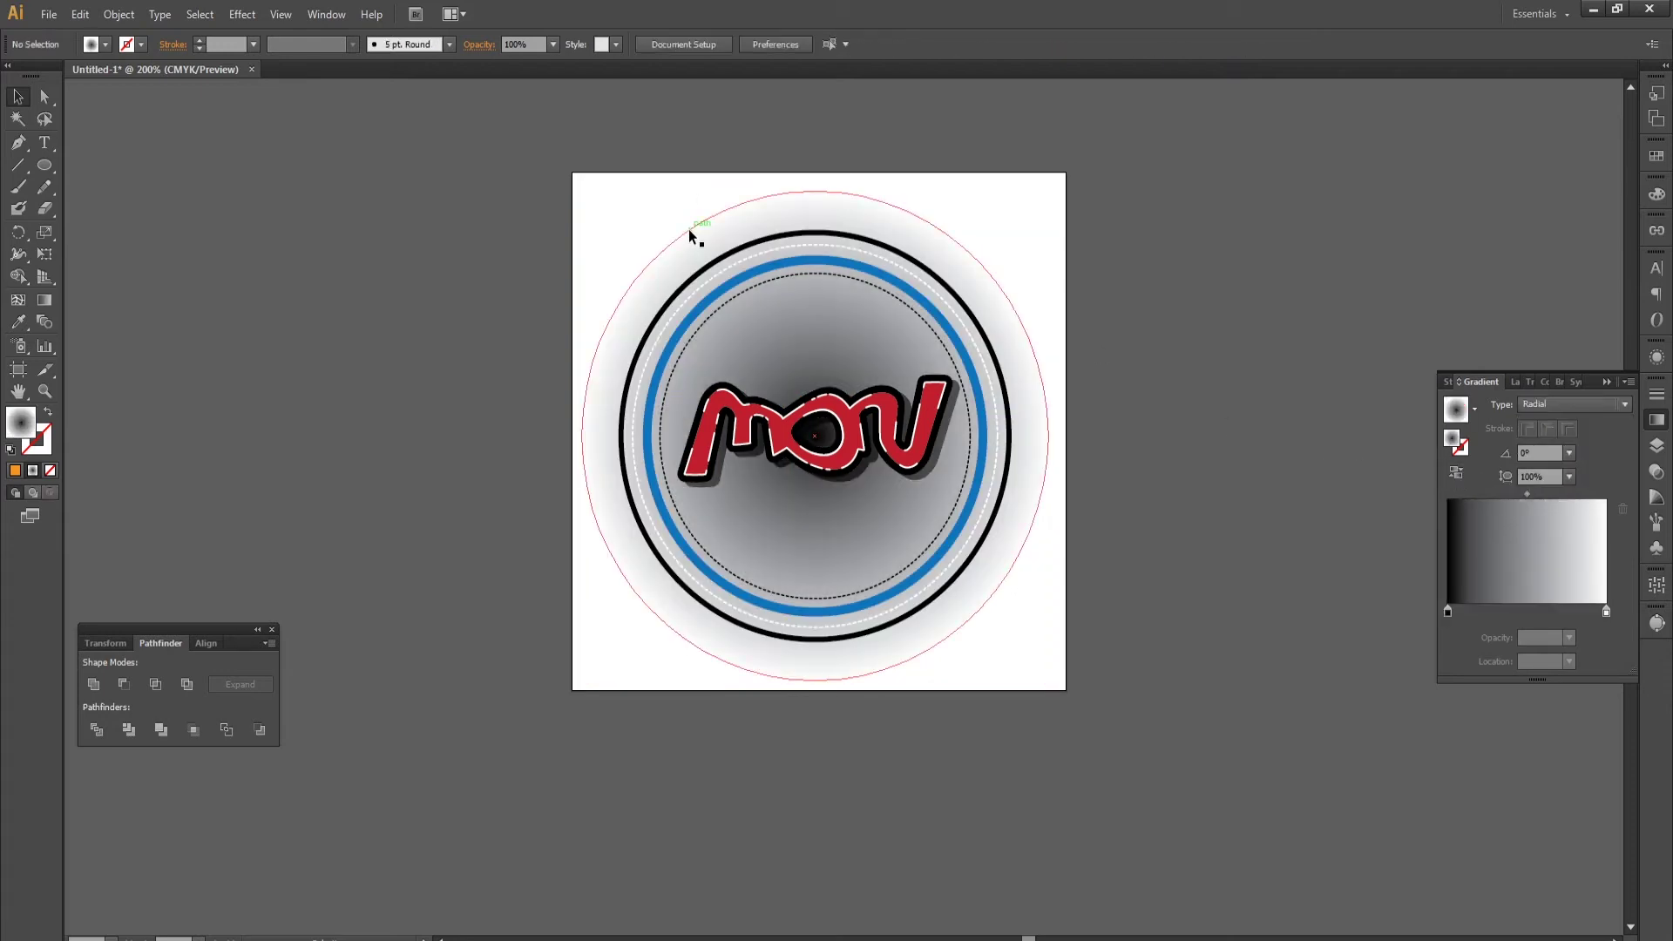
click(697, 235)
click(243, 13)
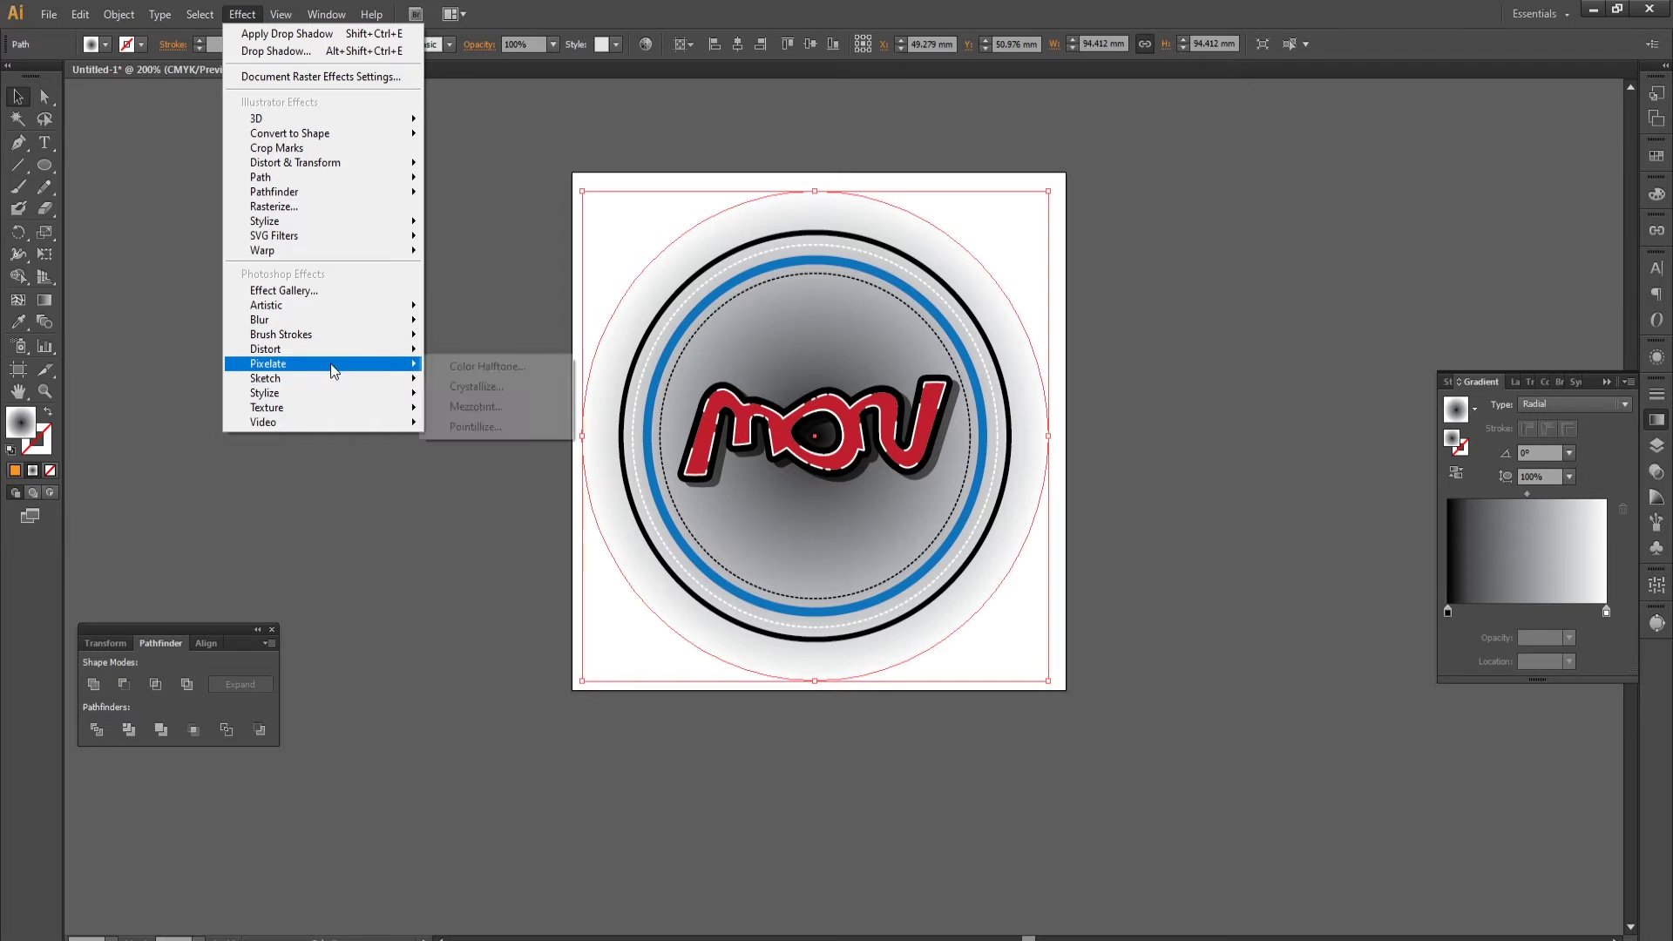
Apply Color Halftone with channel angles of 45° to turn the gradient disc into black dots.
click(494, 368)
key(Tab)
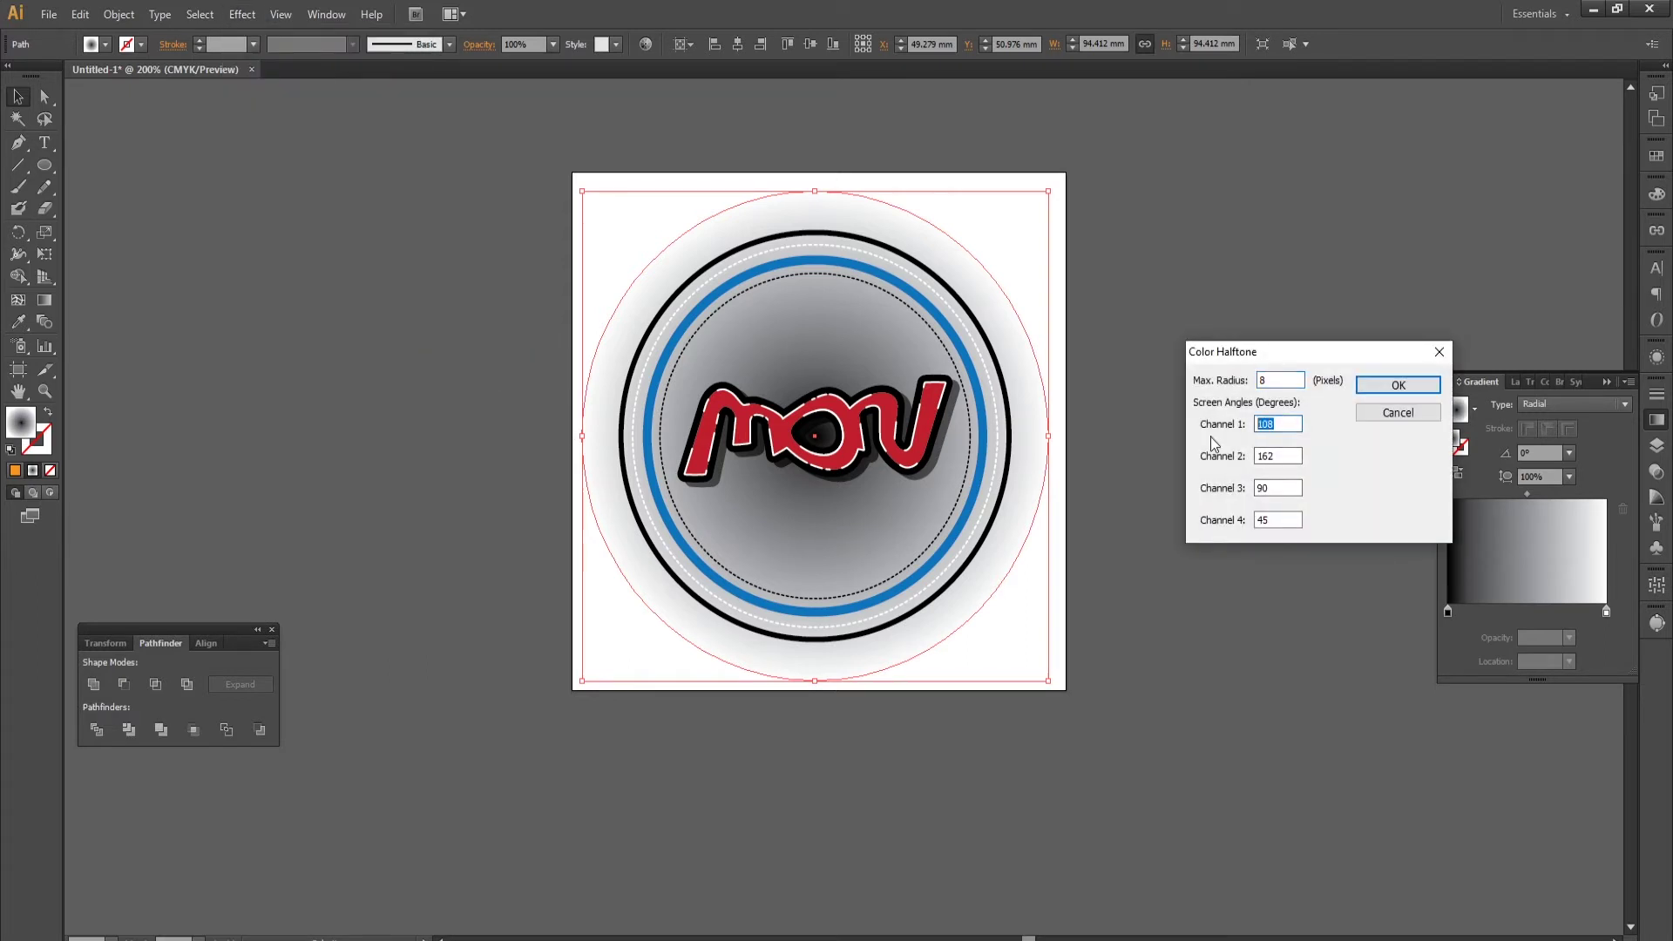
text(45)
key(Tab)
text(45)
key(Tab)
text(45)
key(Tab)
key(Tab)
click(1381, 390)
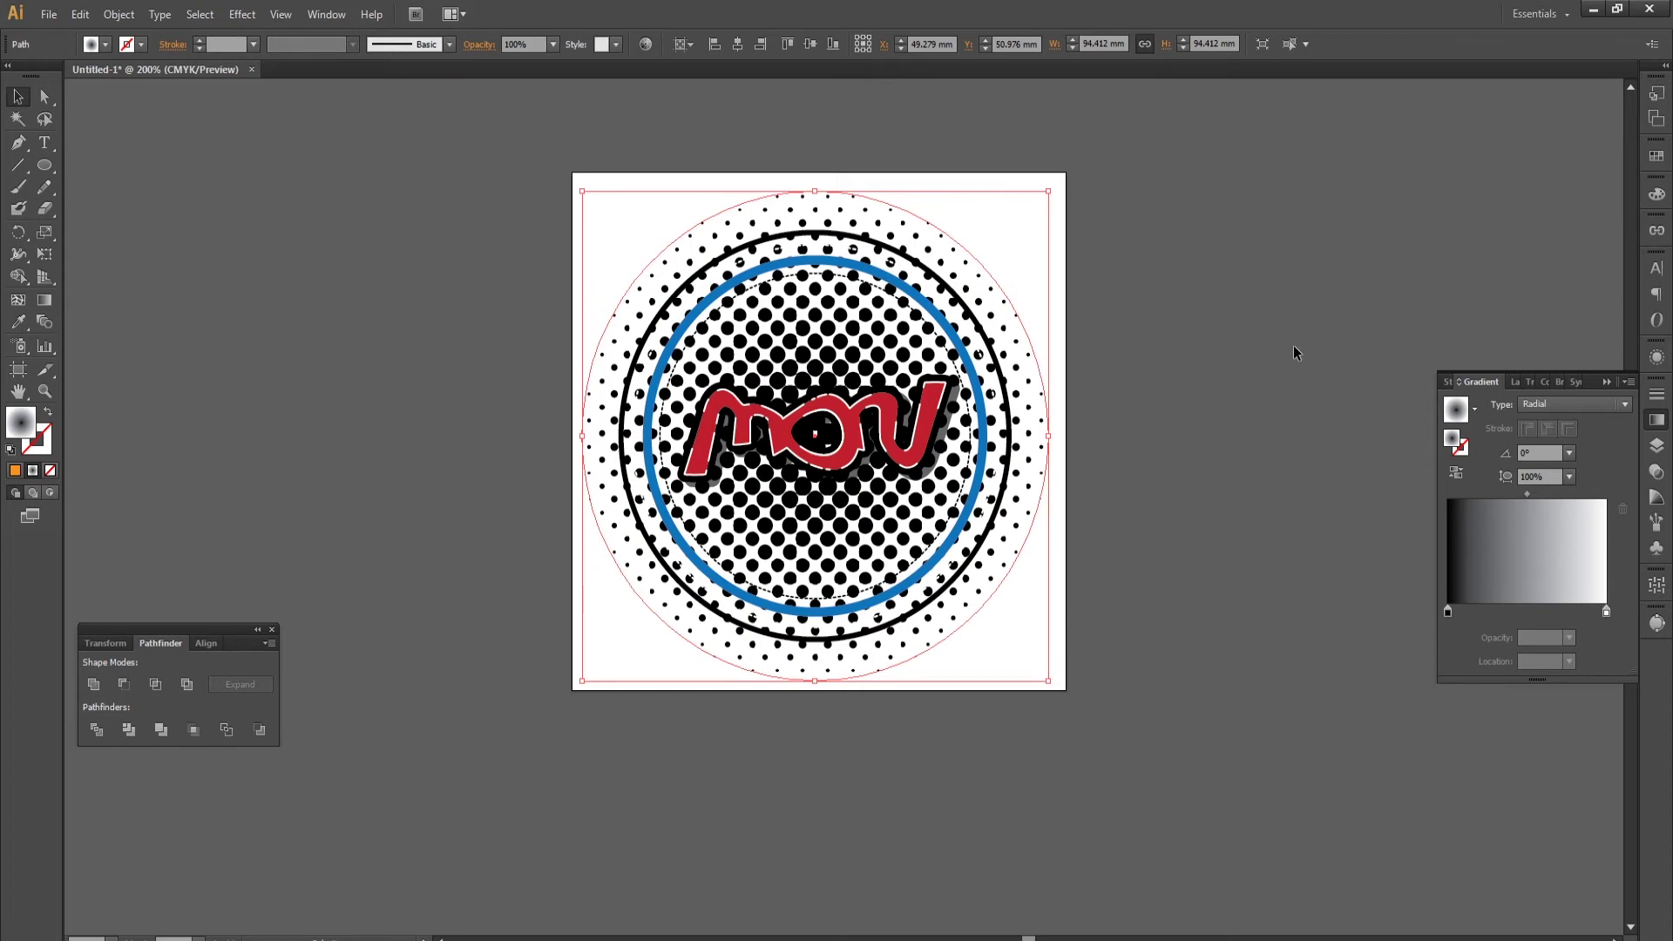
scroll(1067, 455, up, 1)
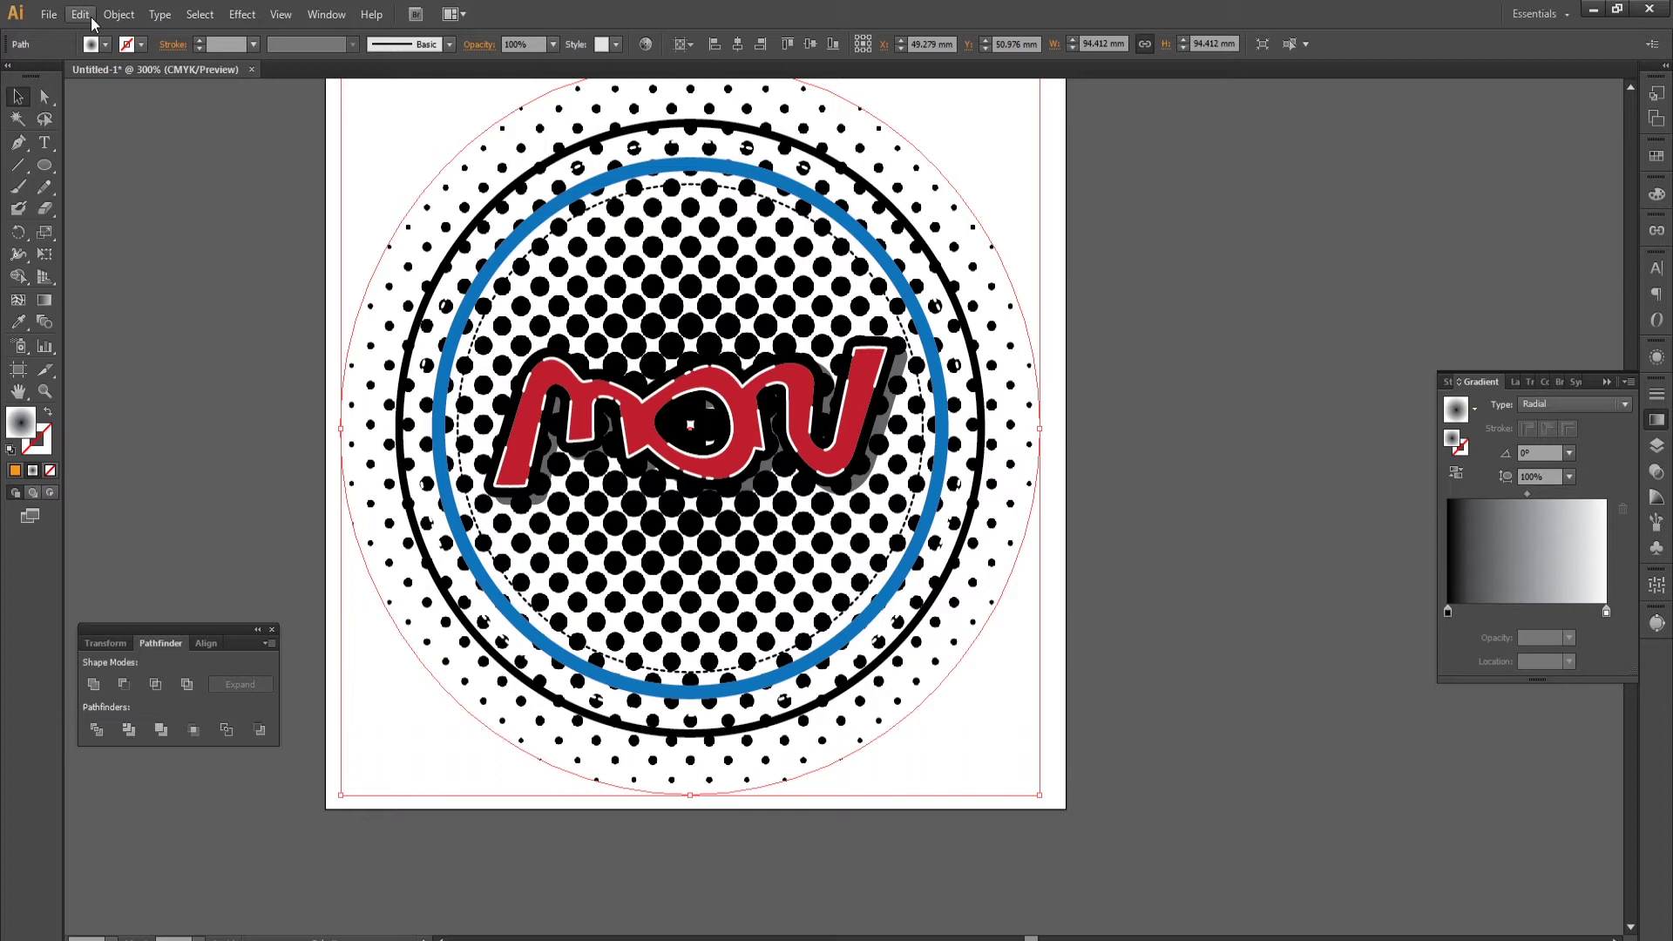
Expand the halftone's appearance and Image Trace it in Black and White, ignoring white, with preview on.
click(118, 14)
click(171, 230)
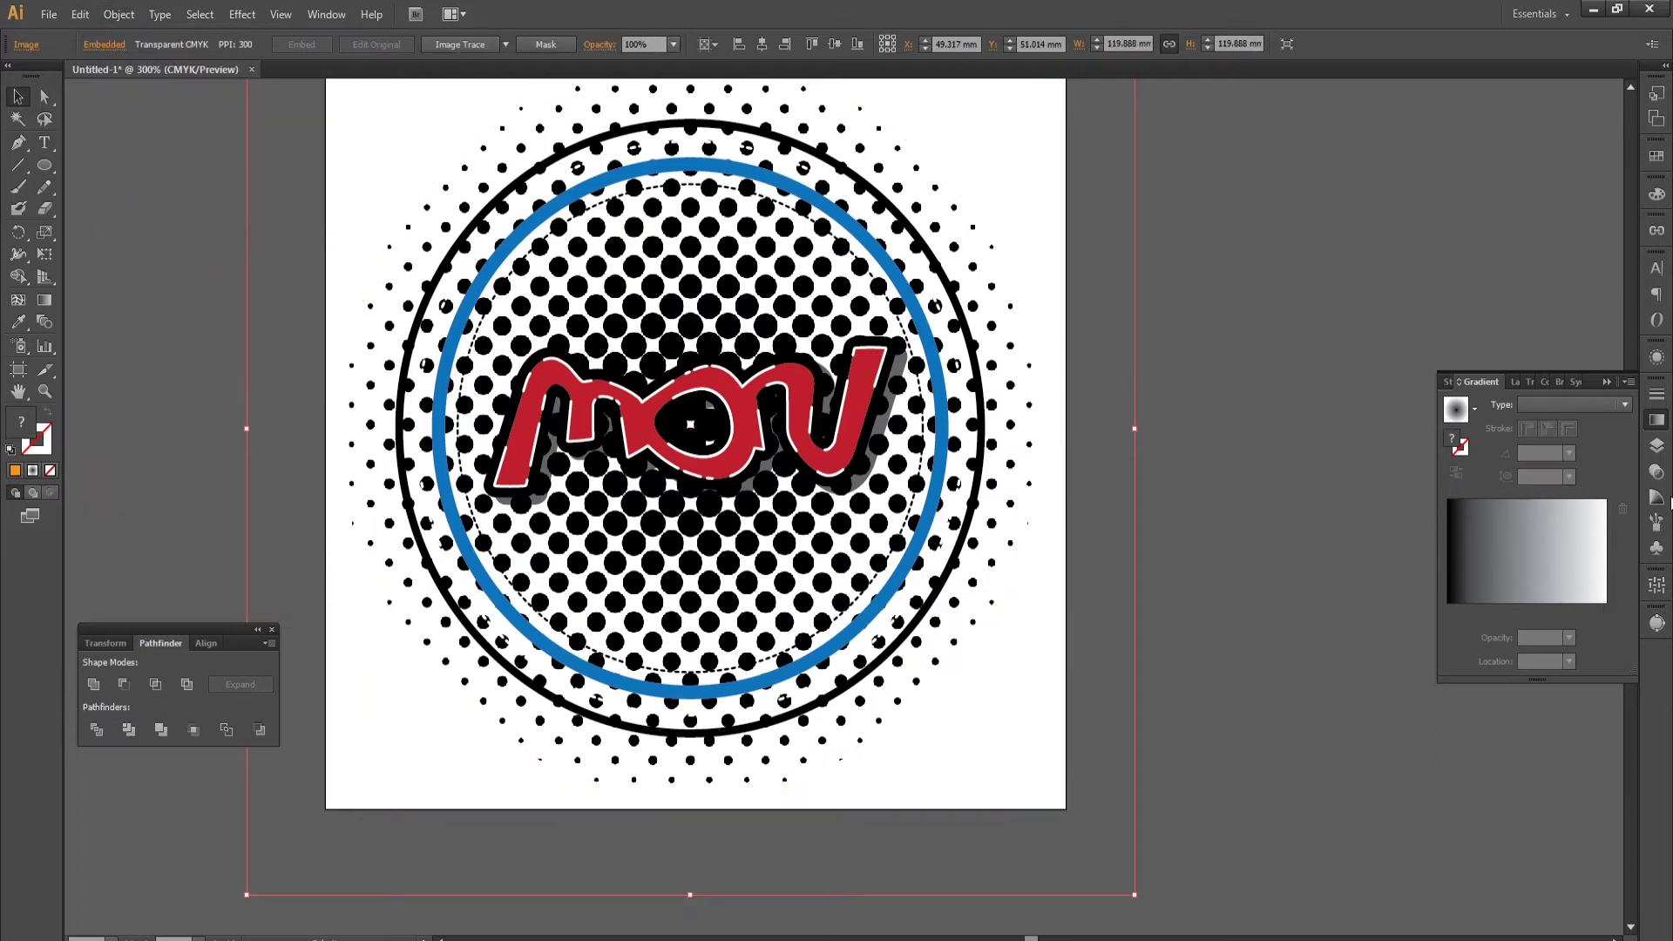
click(1656, 623)
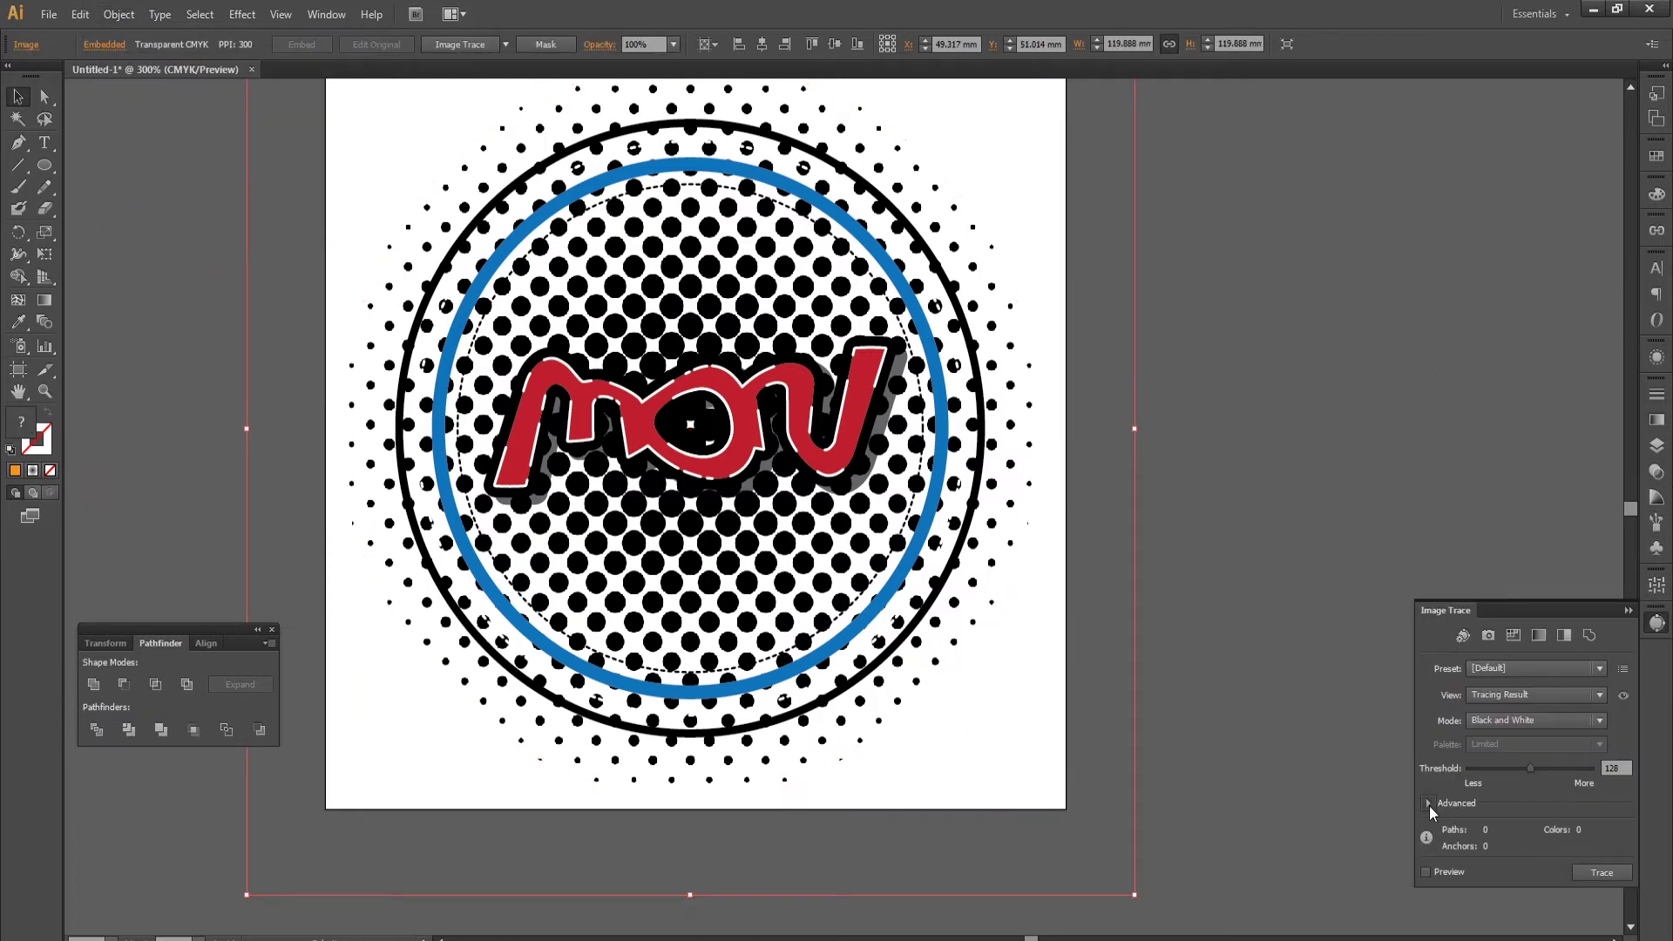
click(1428, 803)
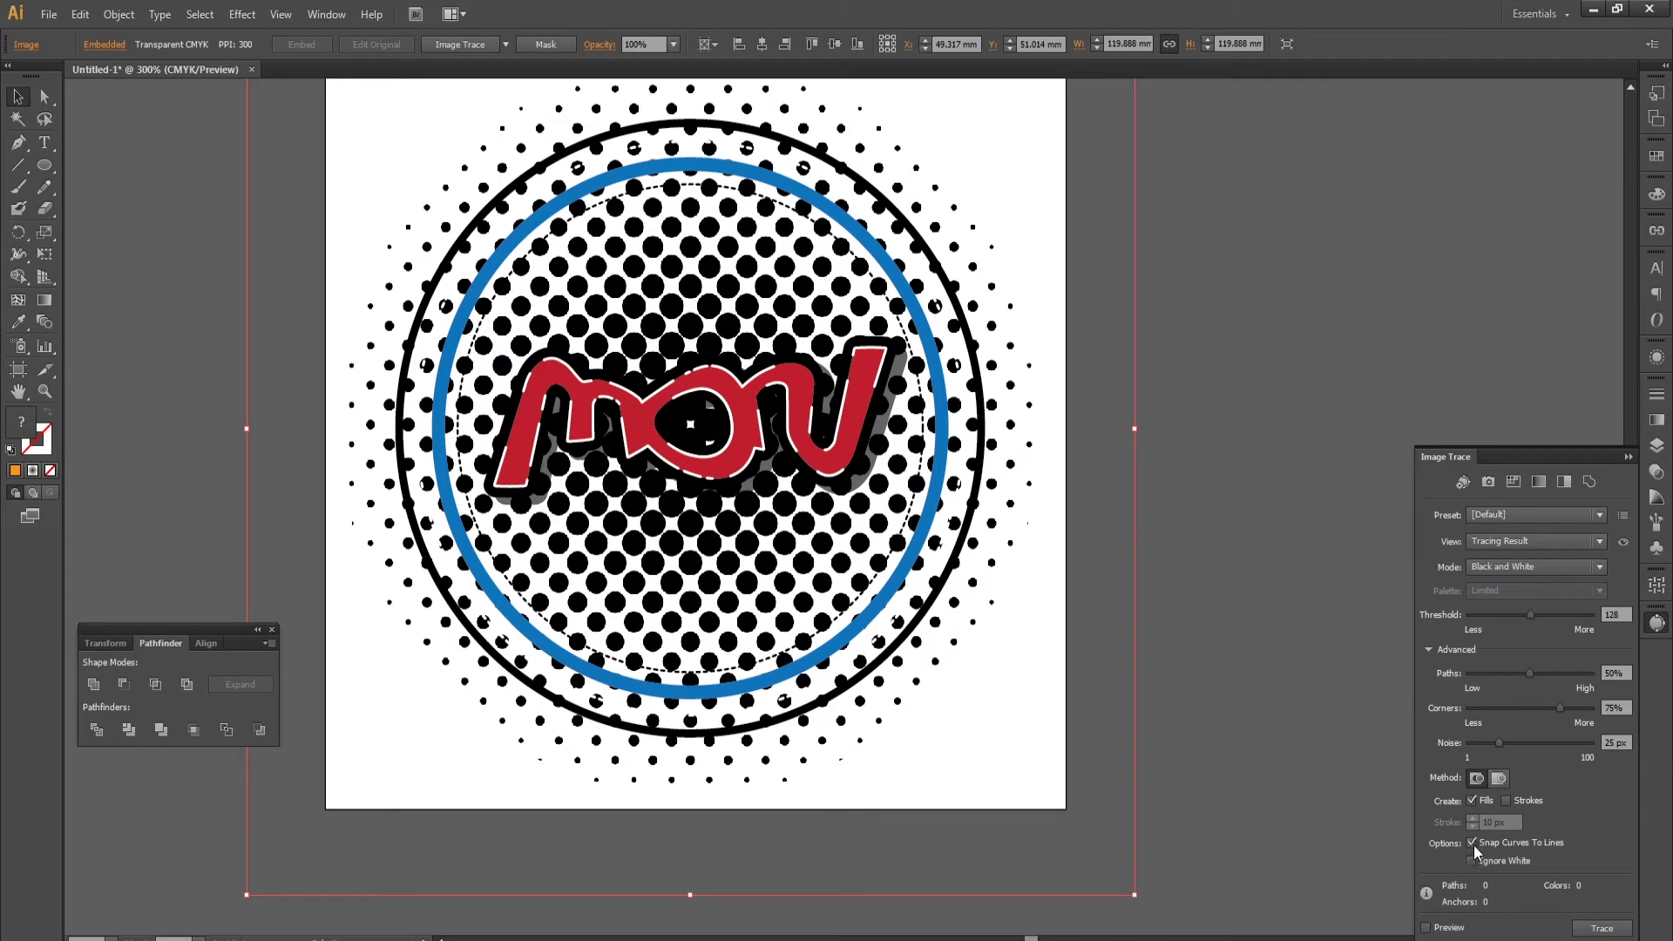
click(1472, 861)
click(1446, 928)
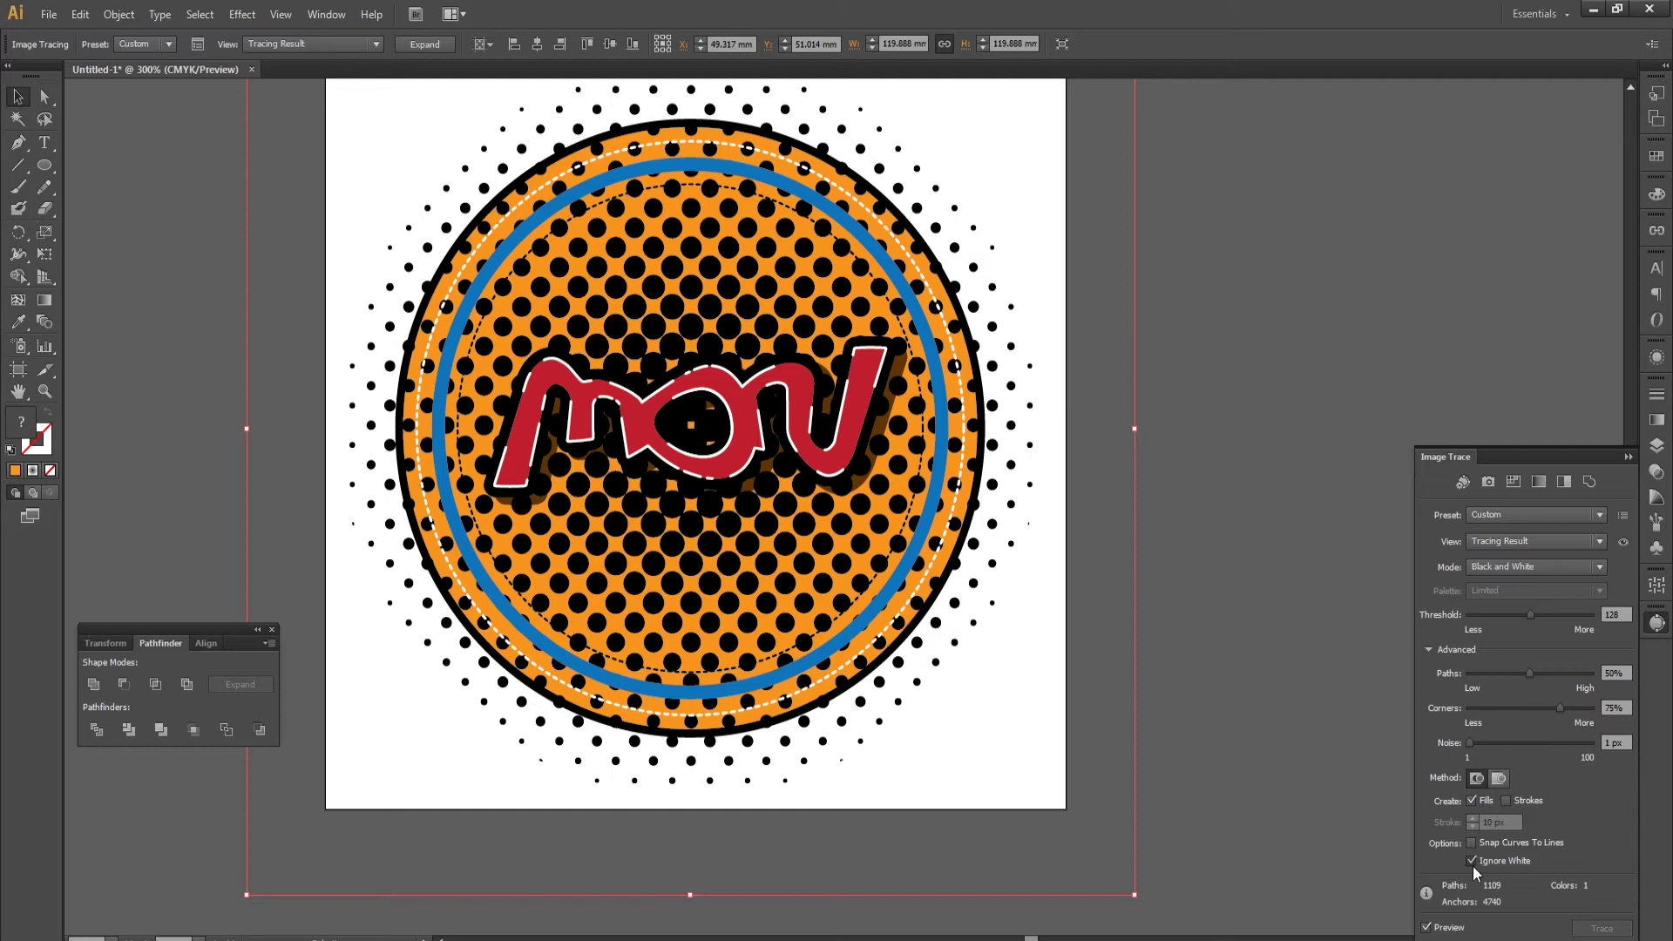
Enable Snap Curves To Lines and expand the trace into 1109 vector paths.
click(1471, 843)
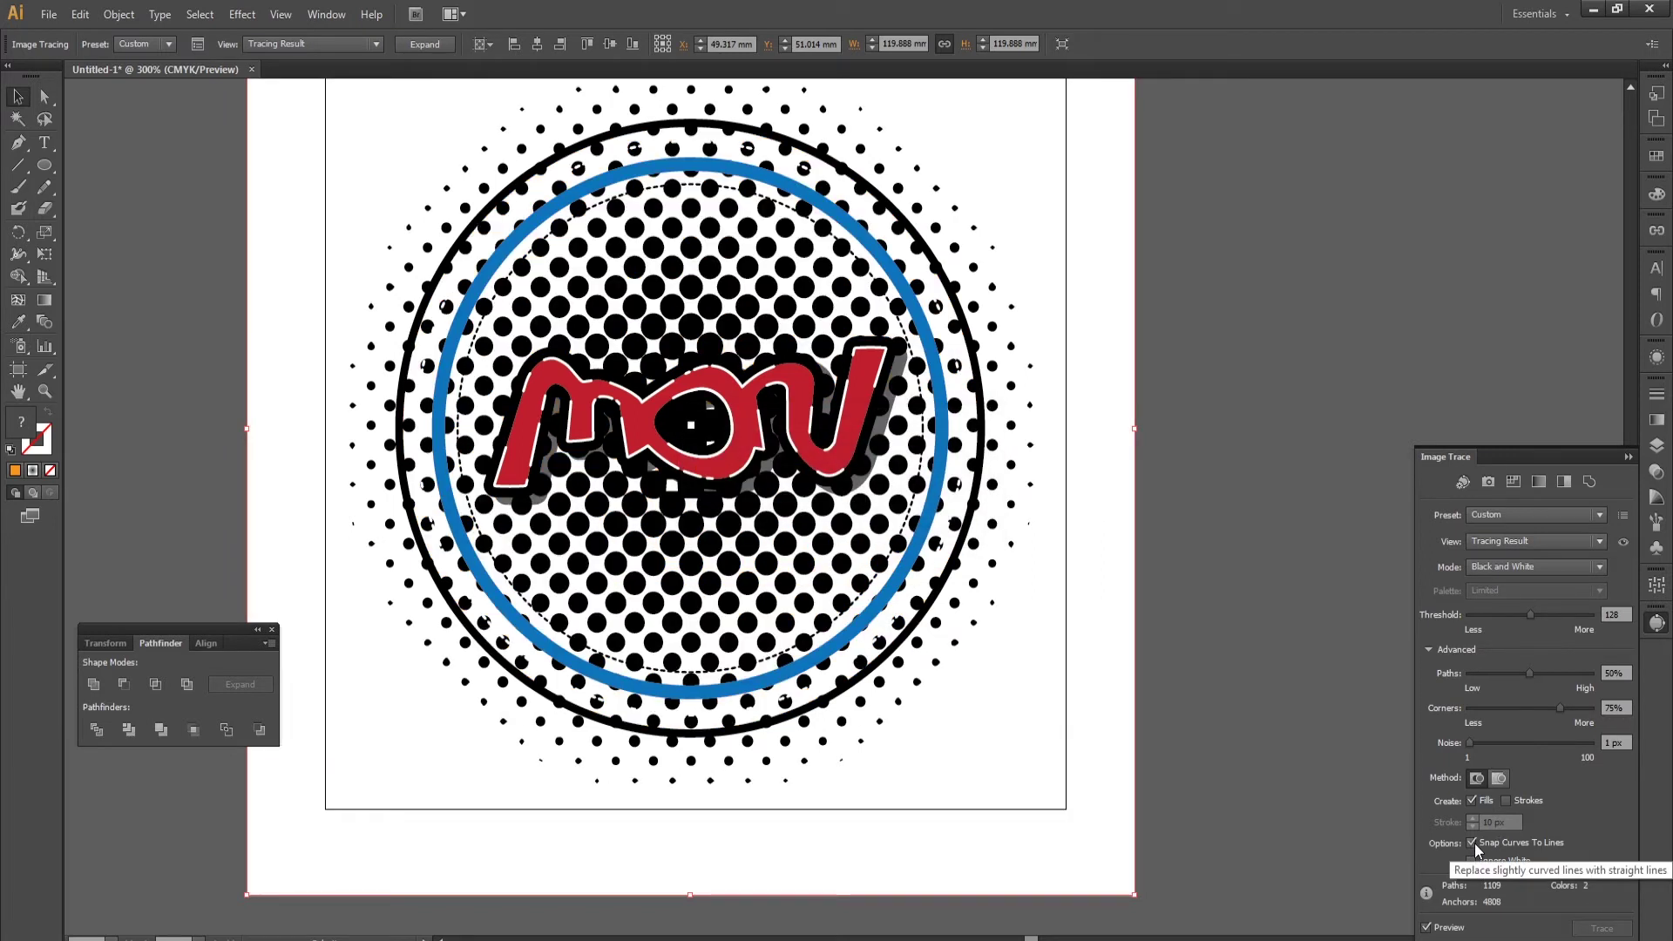
click(1473, 859)
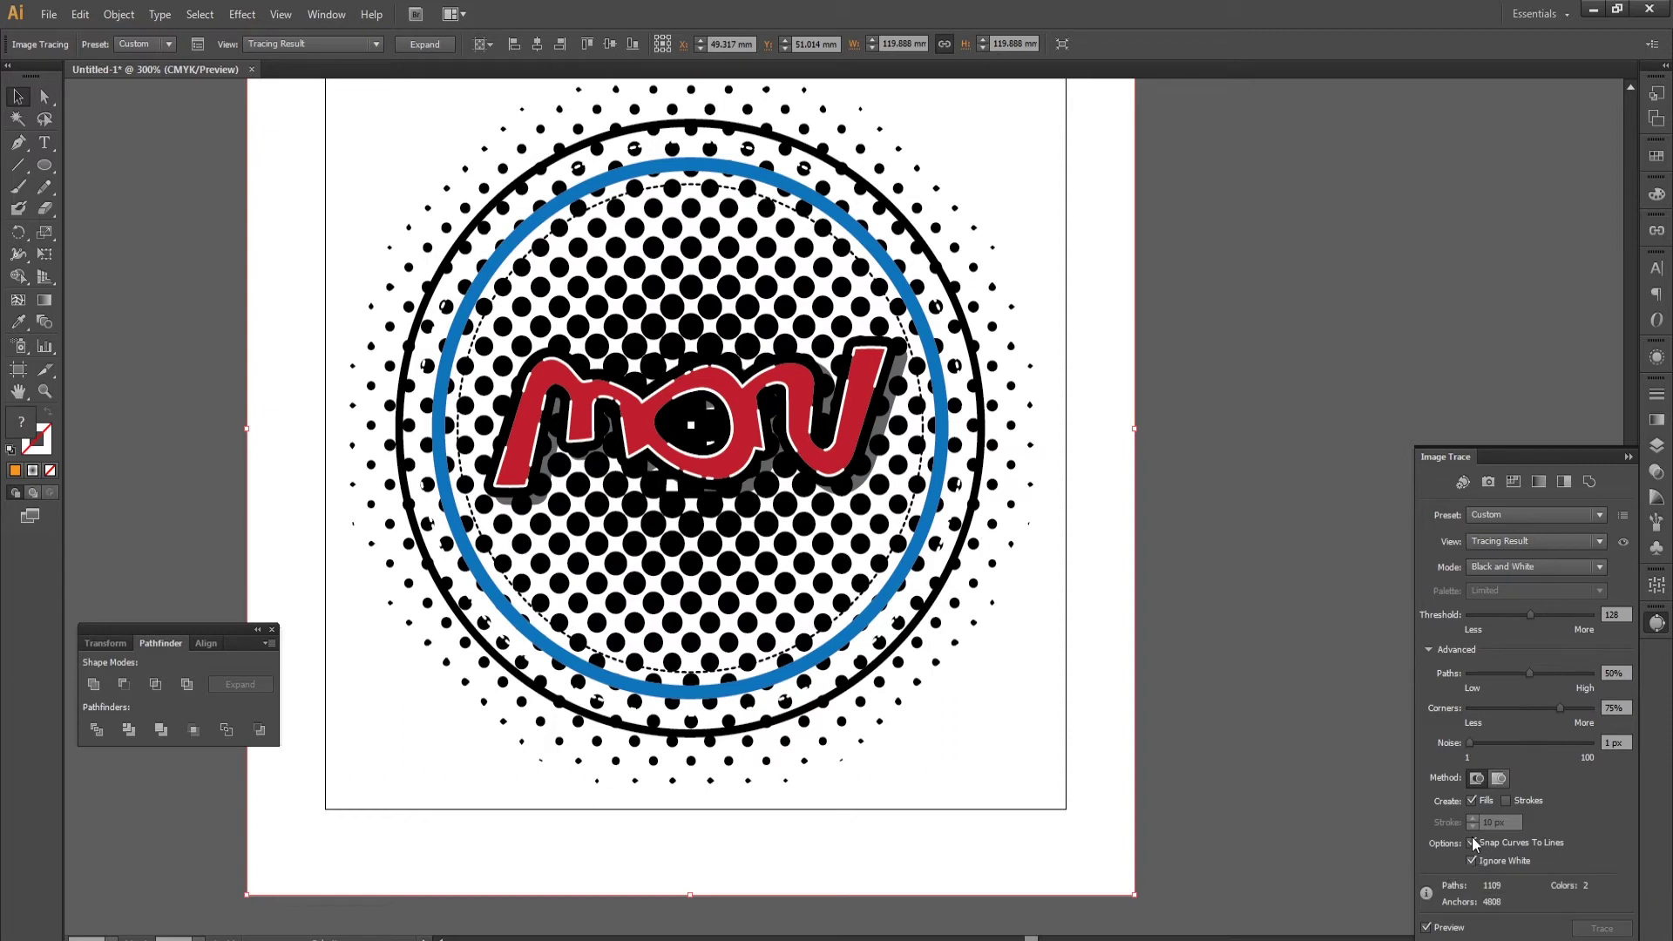
click(1473, 843)
click(1474, 843)
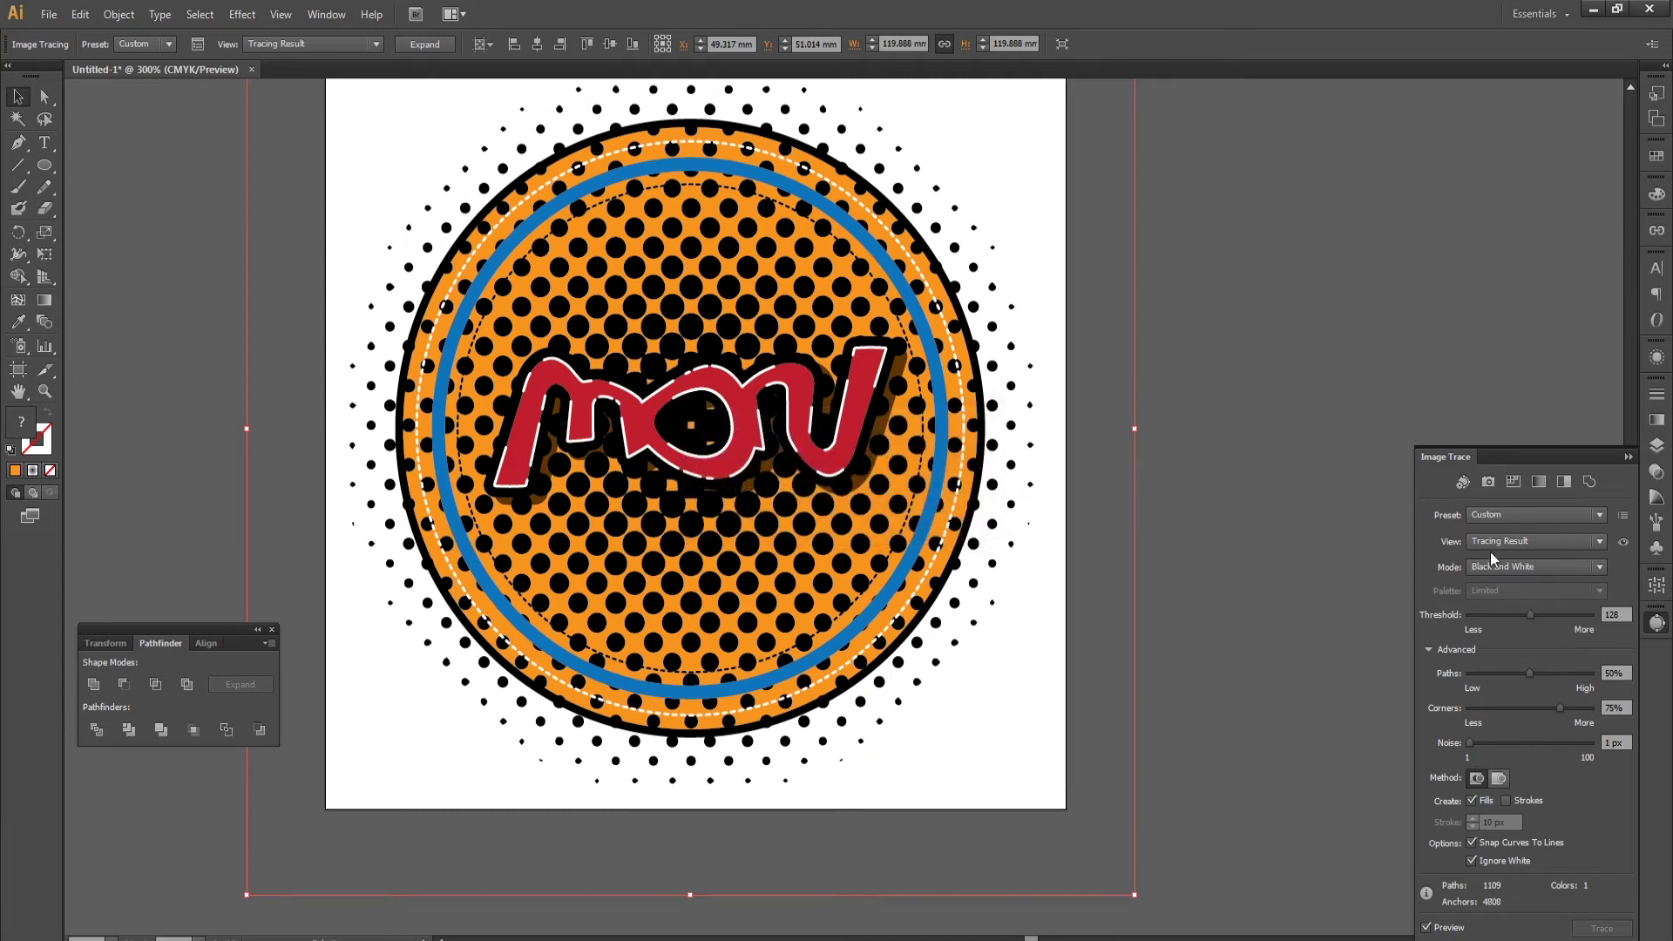
click(425, 43)
Scale the traced halftone dot group down to about 74 mm inside the badge.
scroll(810, 600, down, 2)
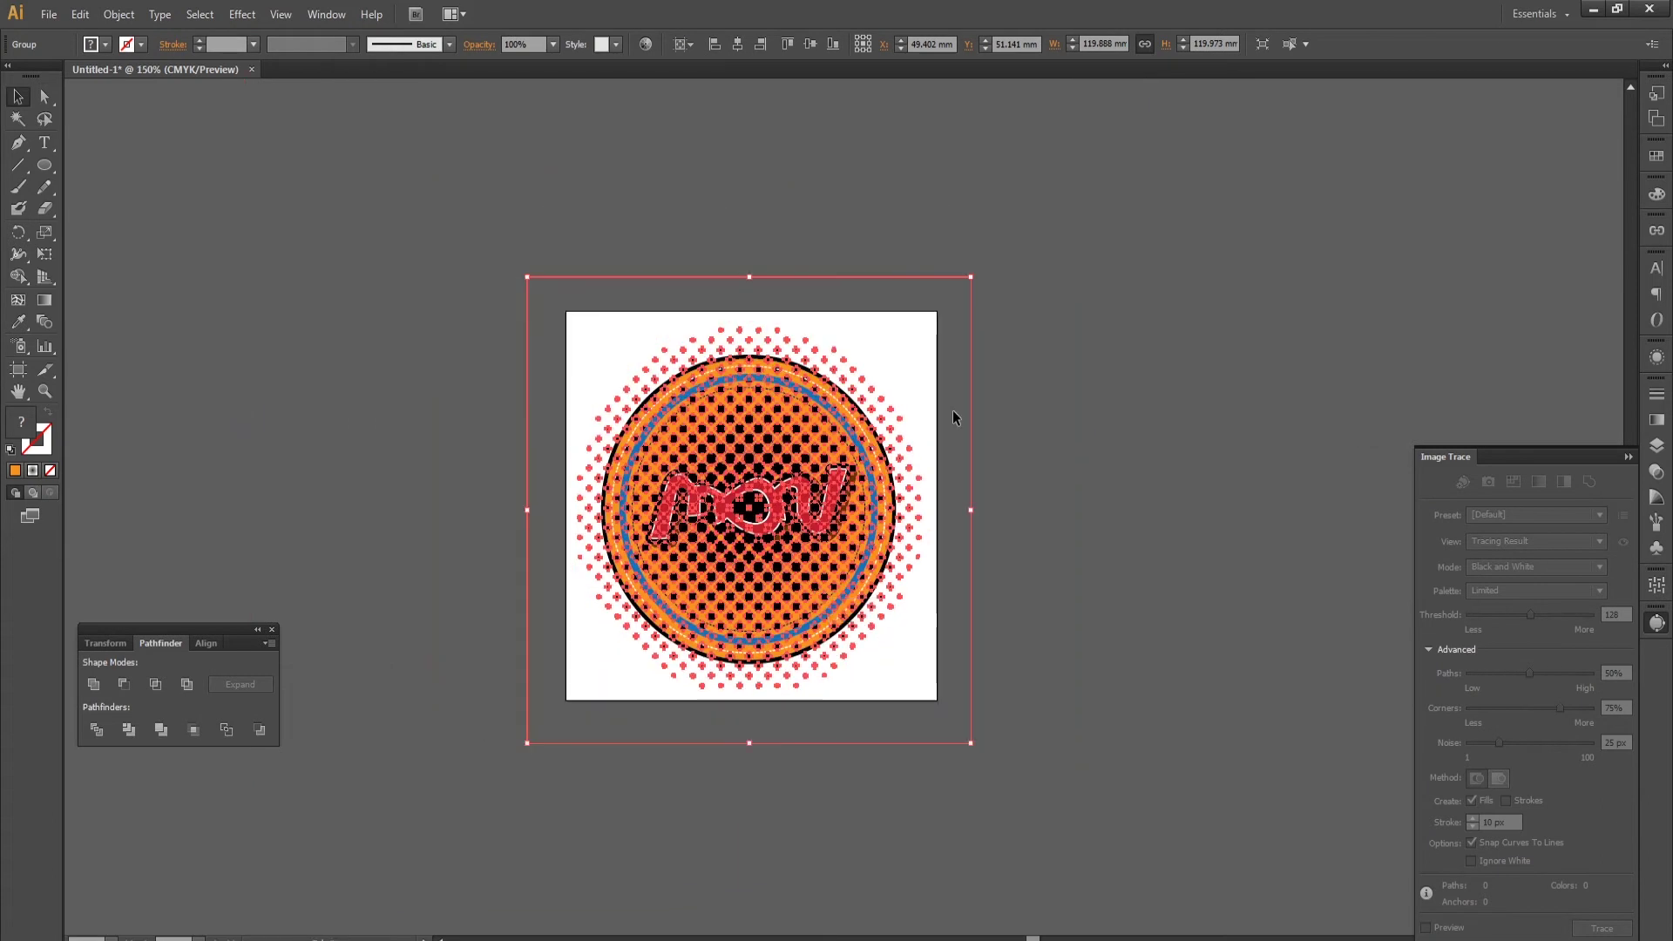
drag(970, 277, 922, 373)
click(1054, 504)
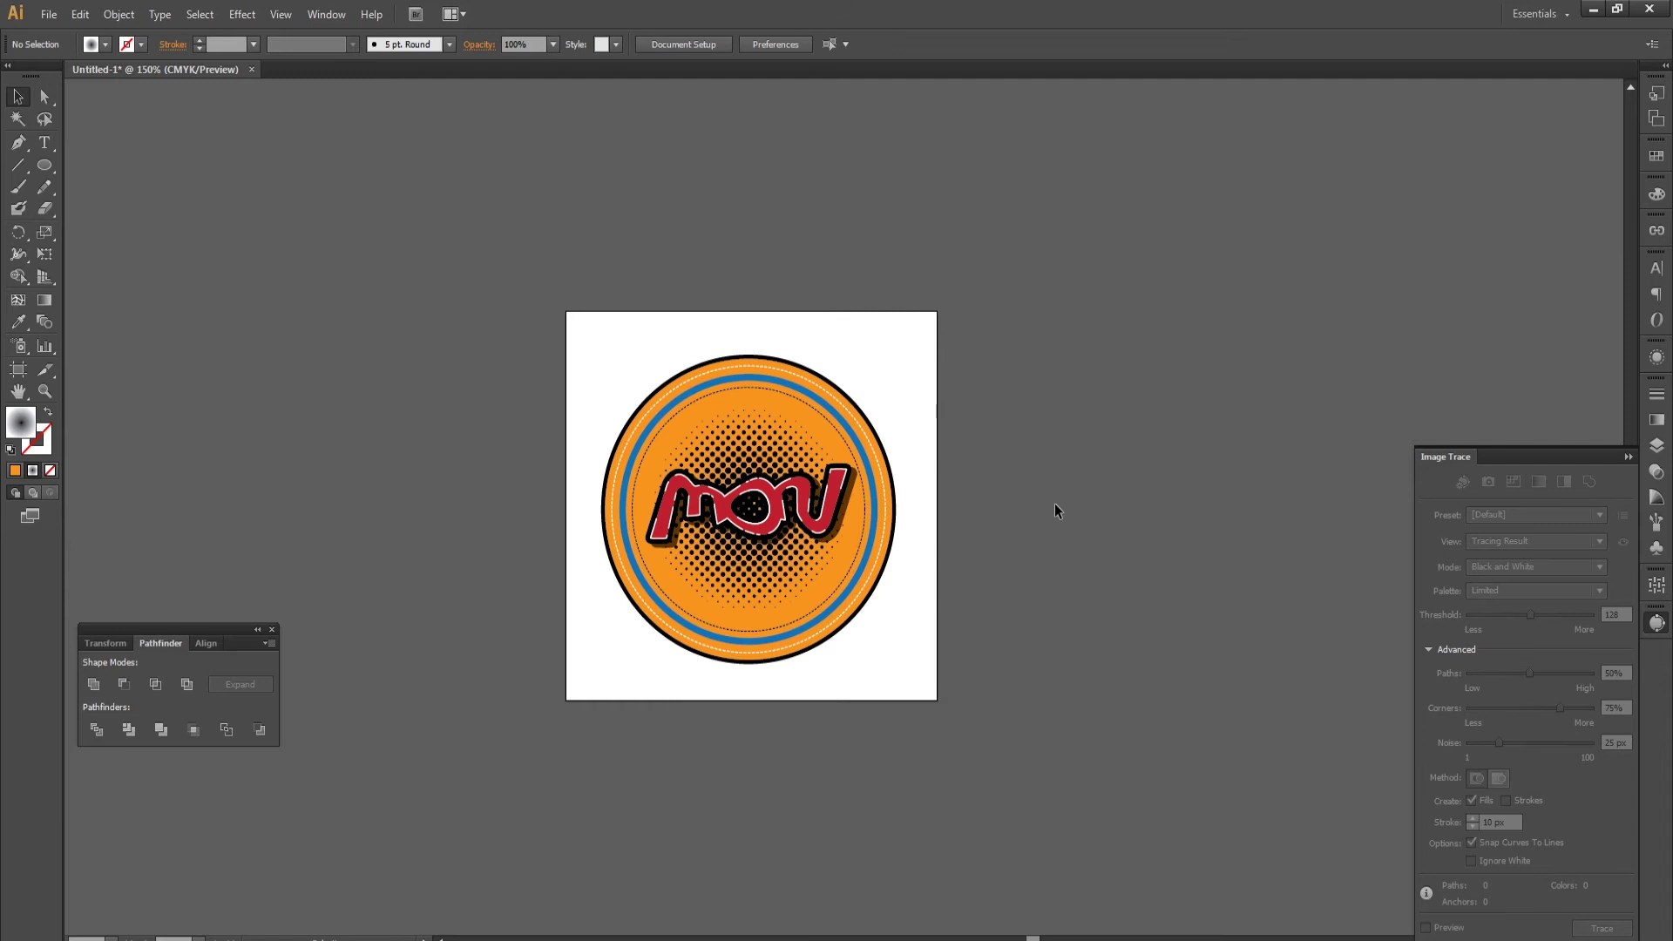
Delete the extra pink halftone group and select the dot group behind 'mou'.
scroll(798, 593, up, 1)
scroll(798, 593, up, 1)
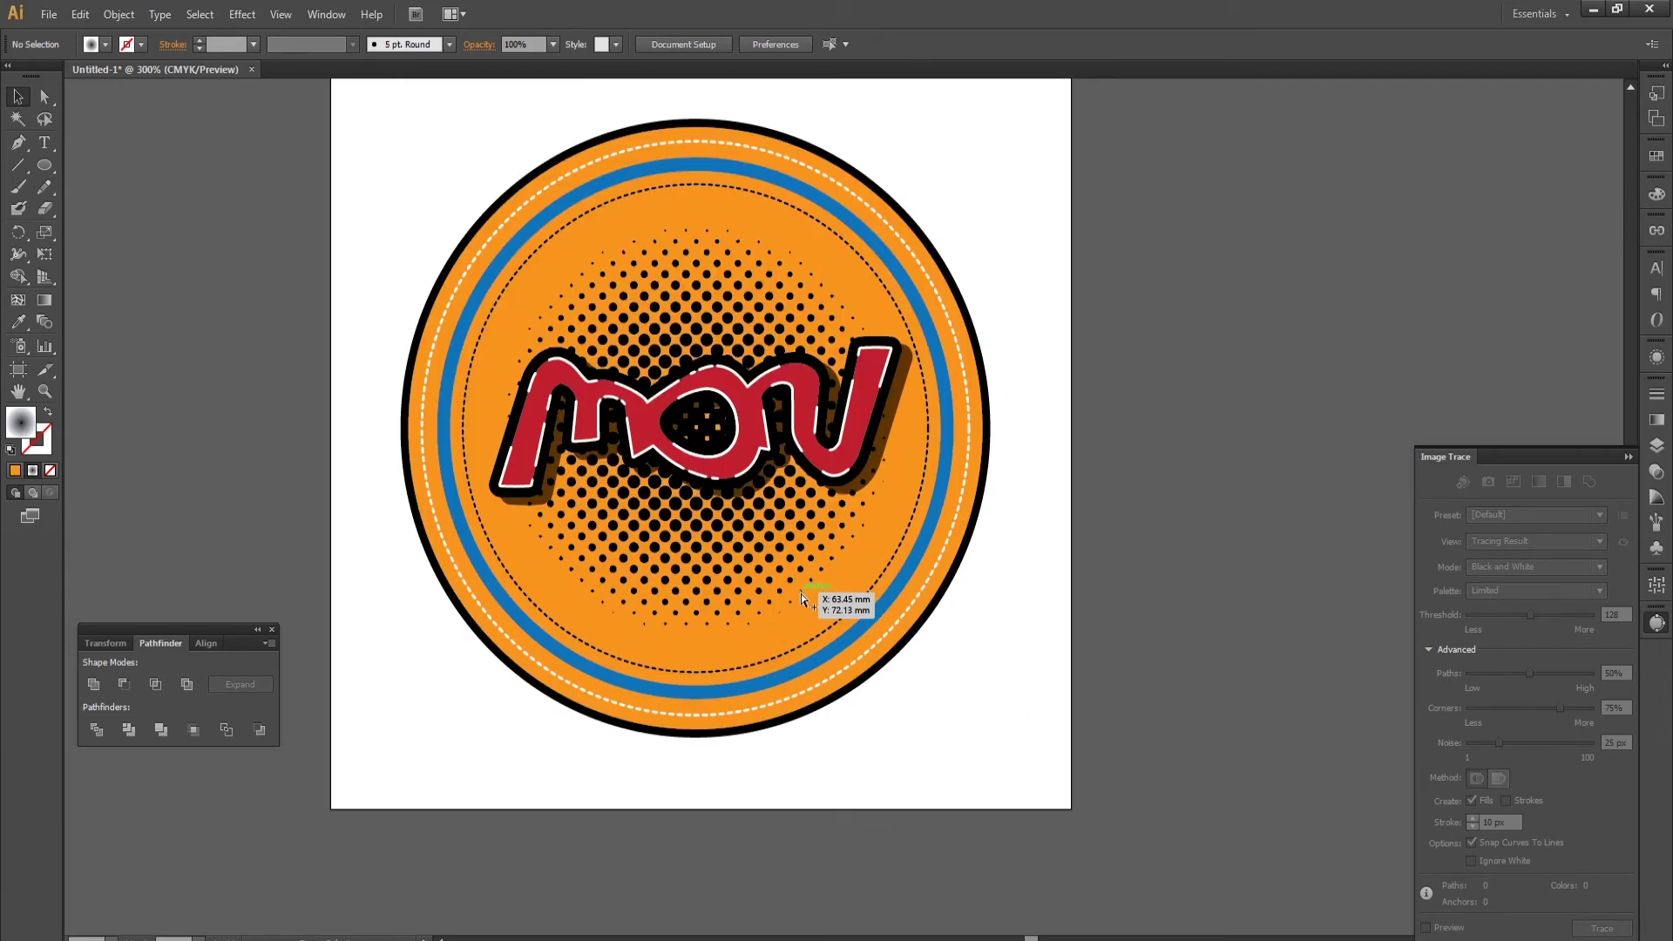
drag(743, 593, 747, 578)
click(763, 549)
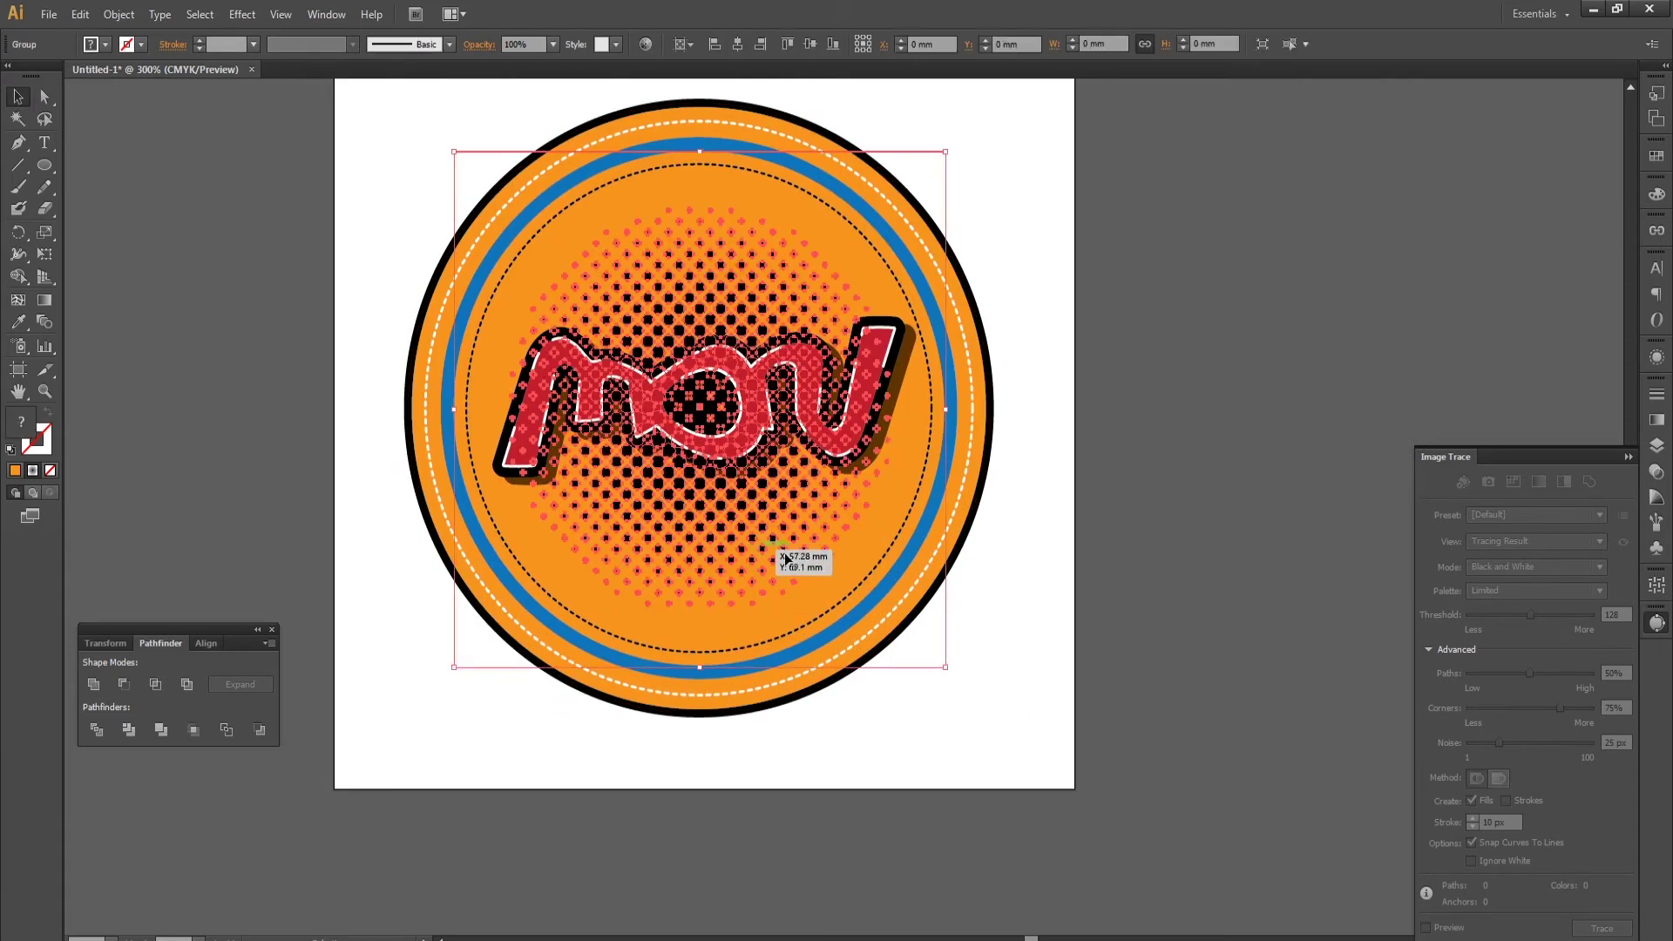
key(Delete)
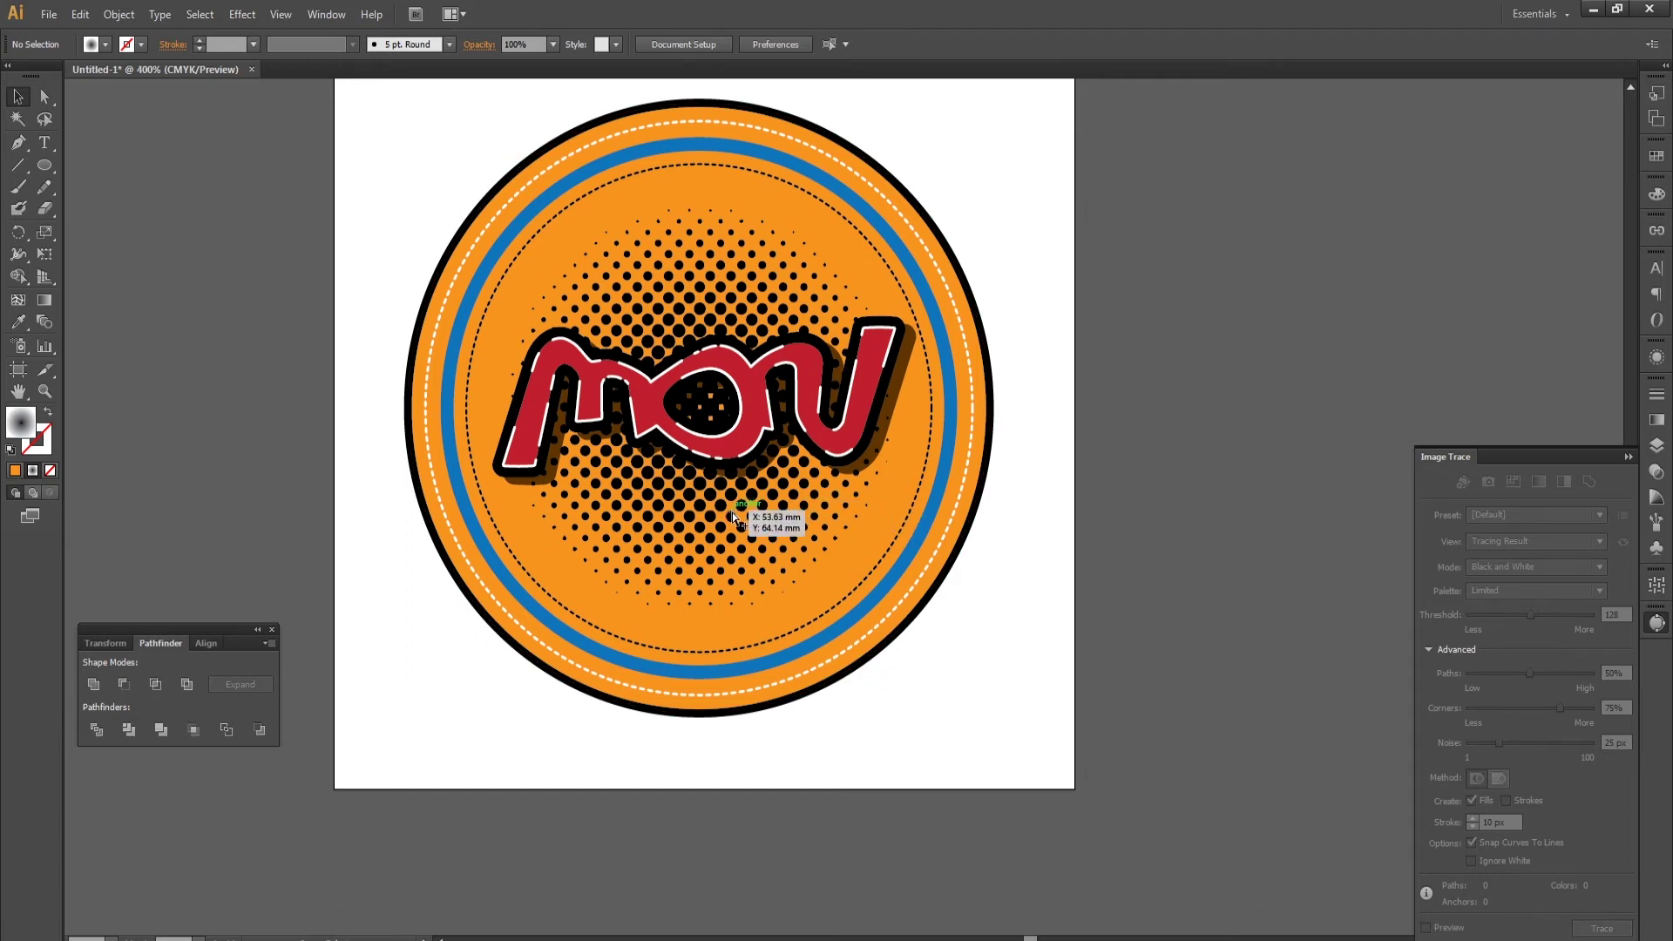
scroll(732, 512, up, 1)
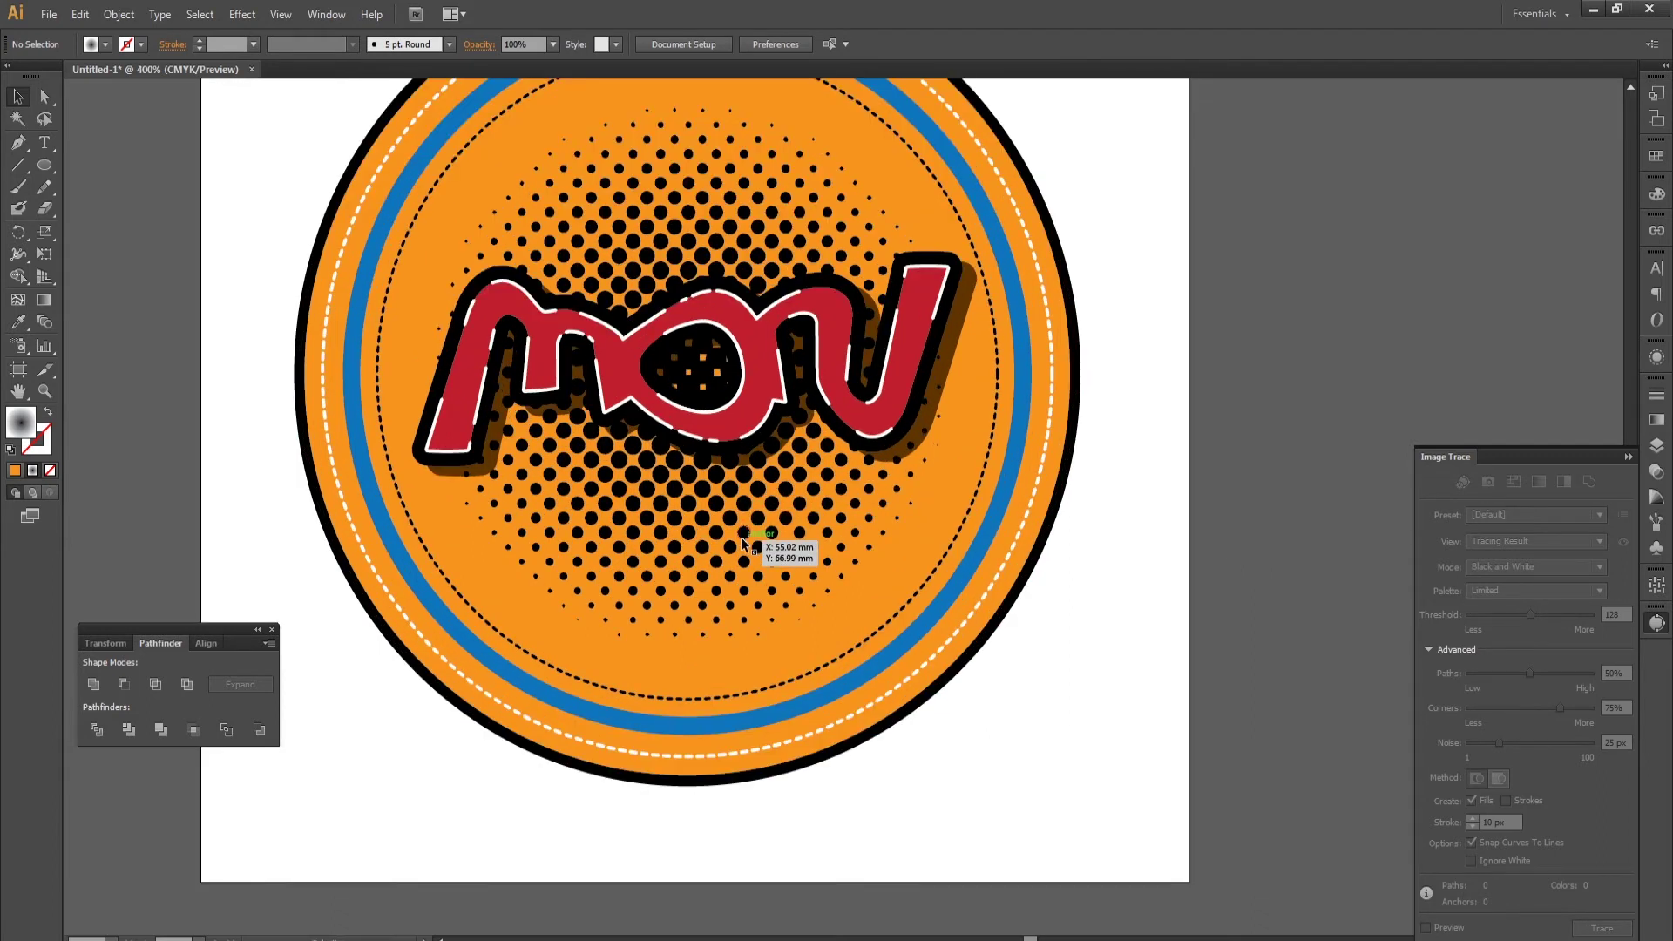
click(741, 543)
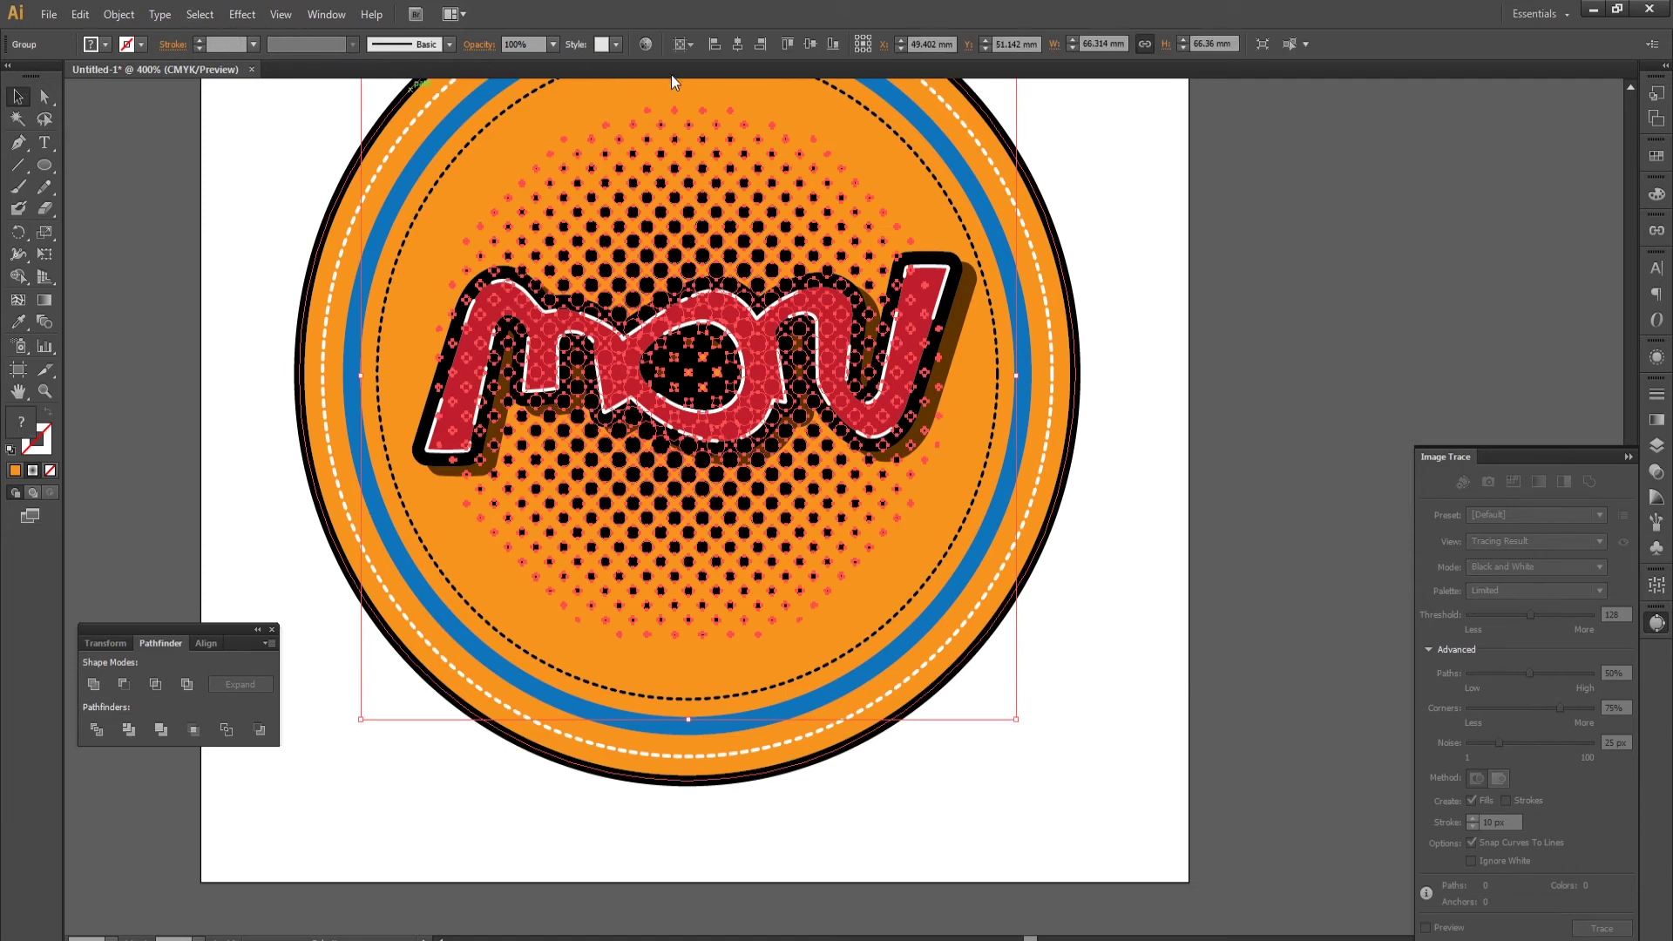
Recolor the halftone dots with the 1-color job preset to dark rust-brown C0 M86 Y100 K35.
click(645, 44)
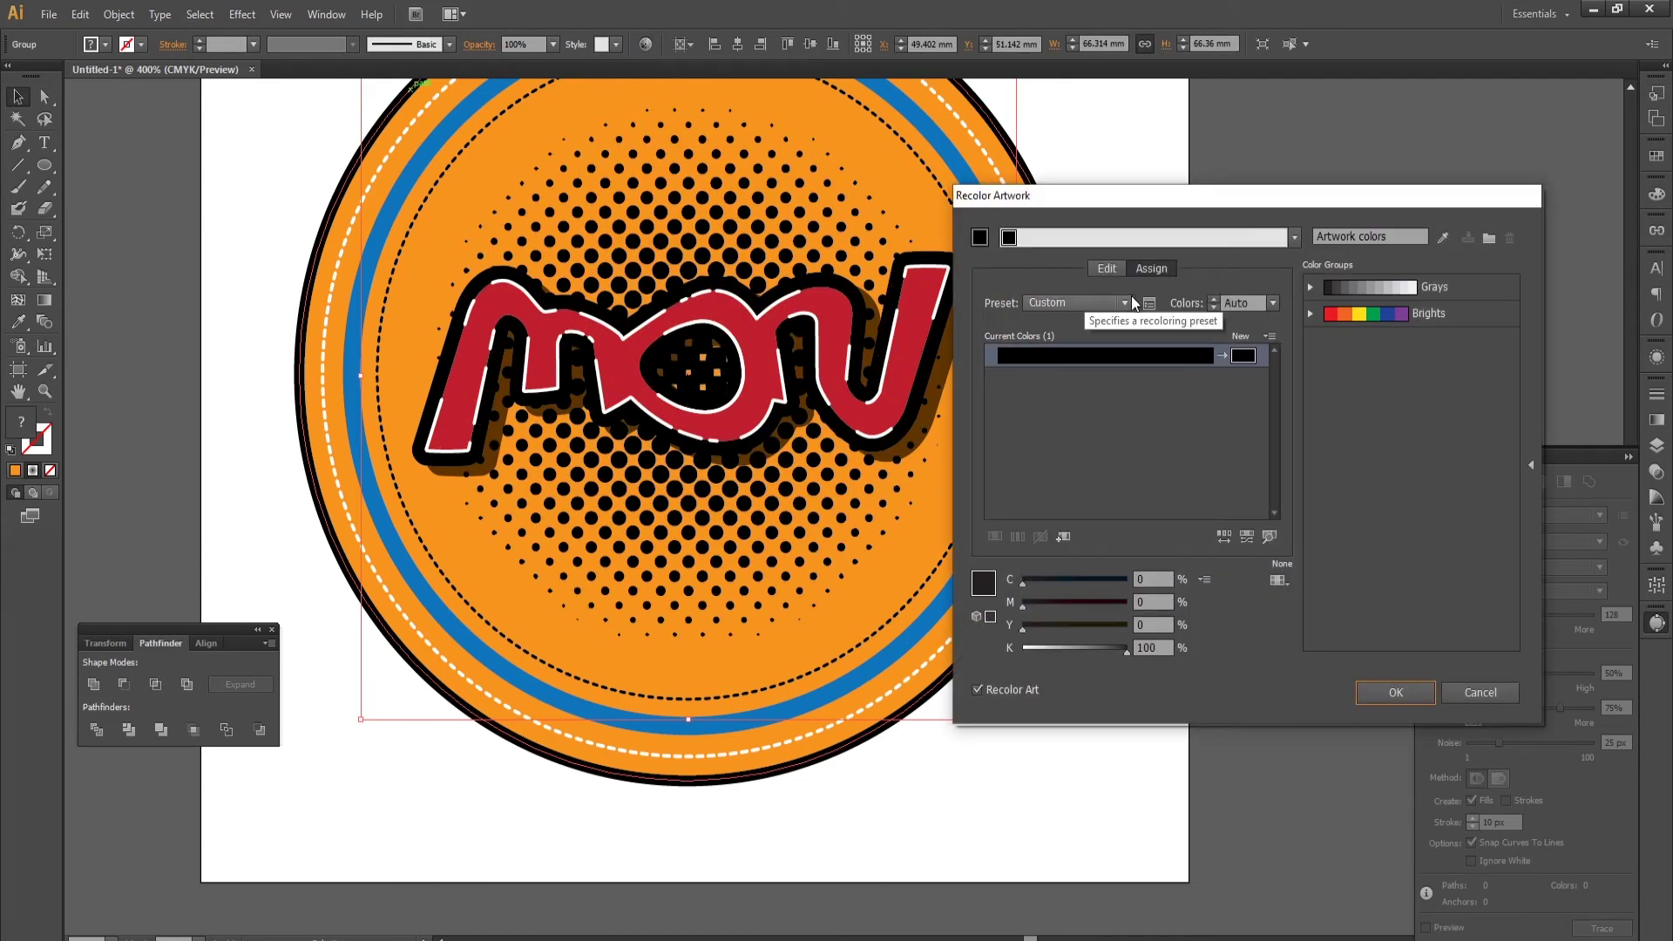
click(1125, 303)
click(1089, 366)
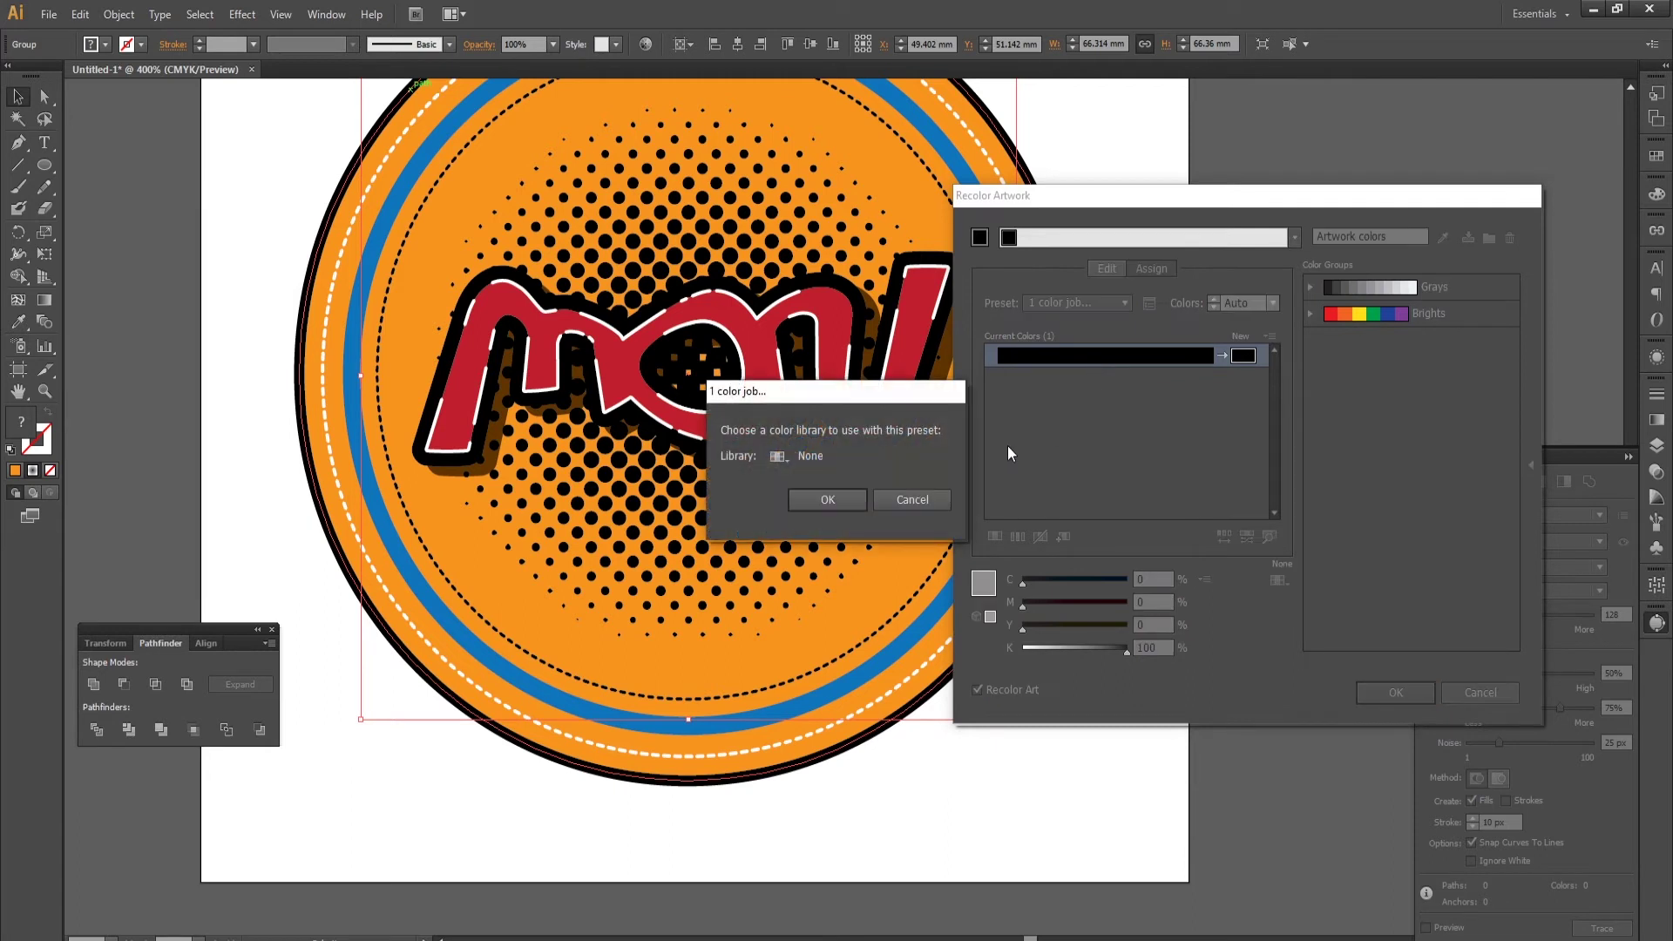
click(844, 503)
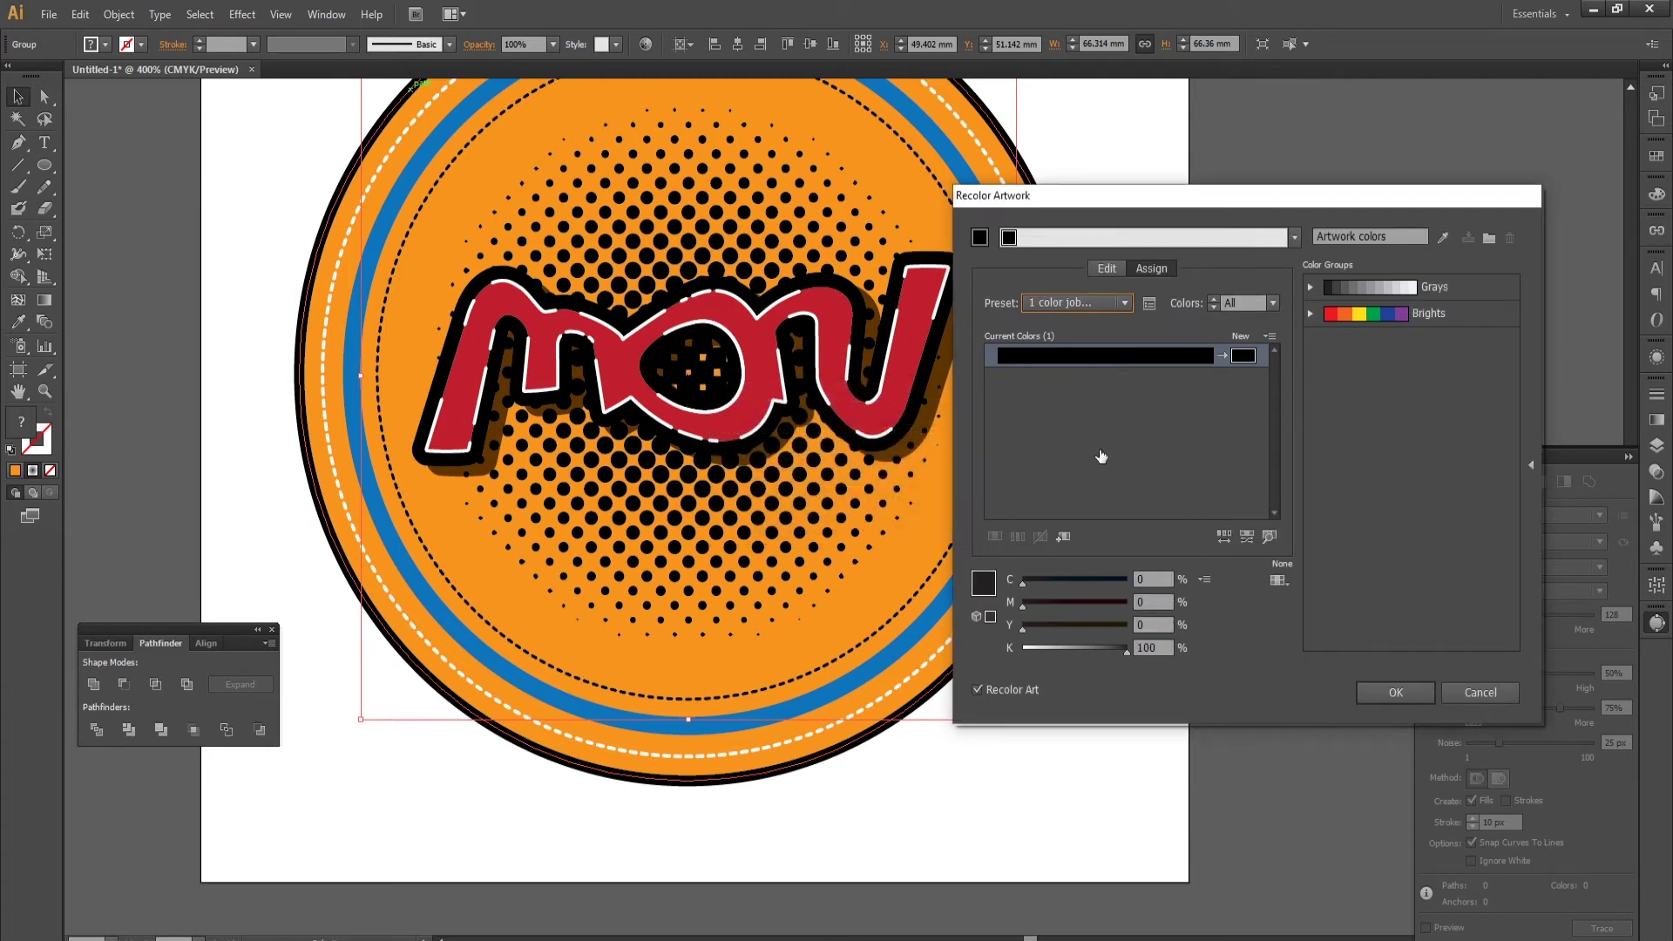
drag(1122, 198, 1369, 212)
drag(1282, 664, 1320, 658)
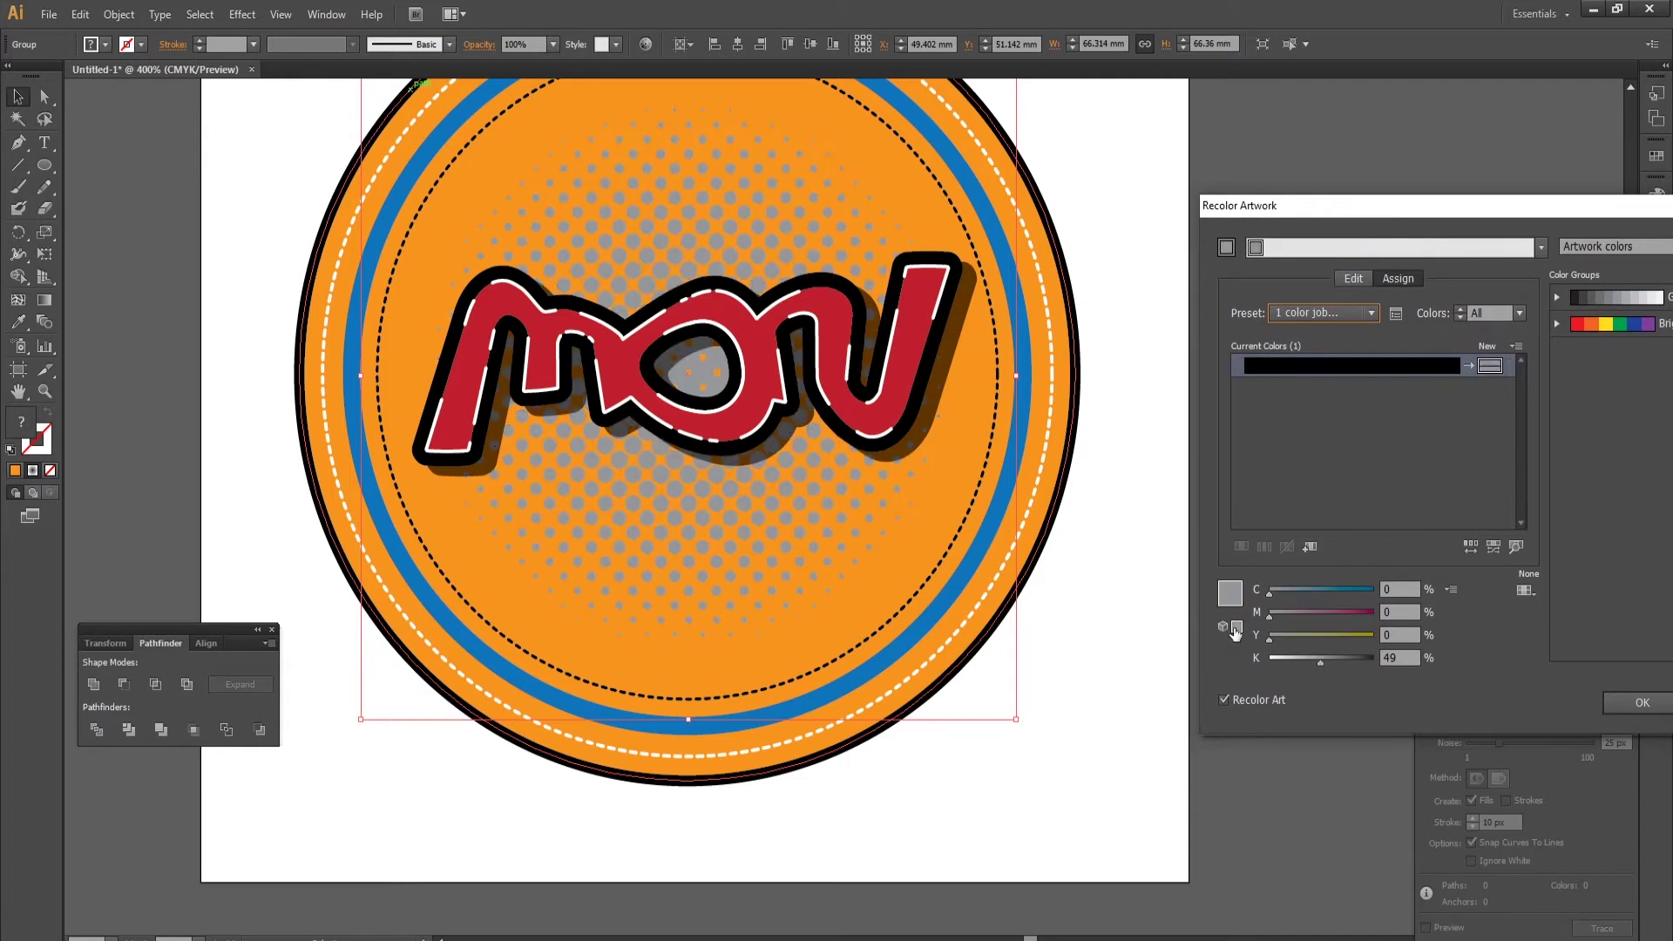
drag(1320, 589, 1331, 626)
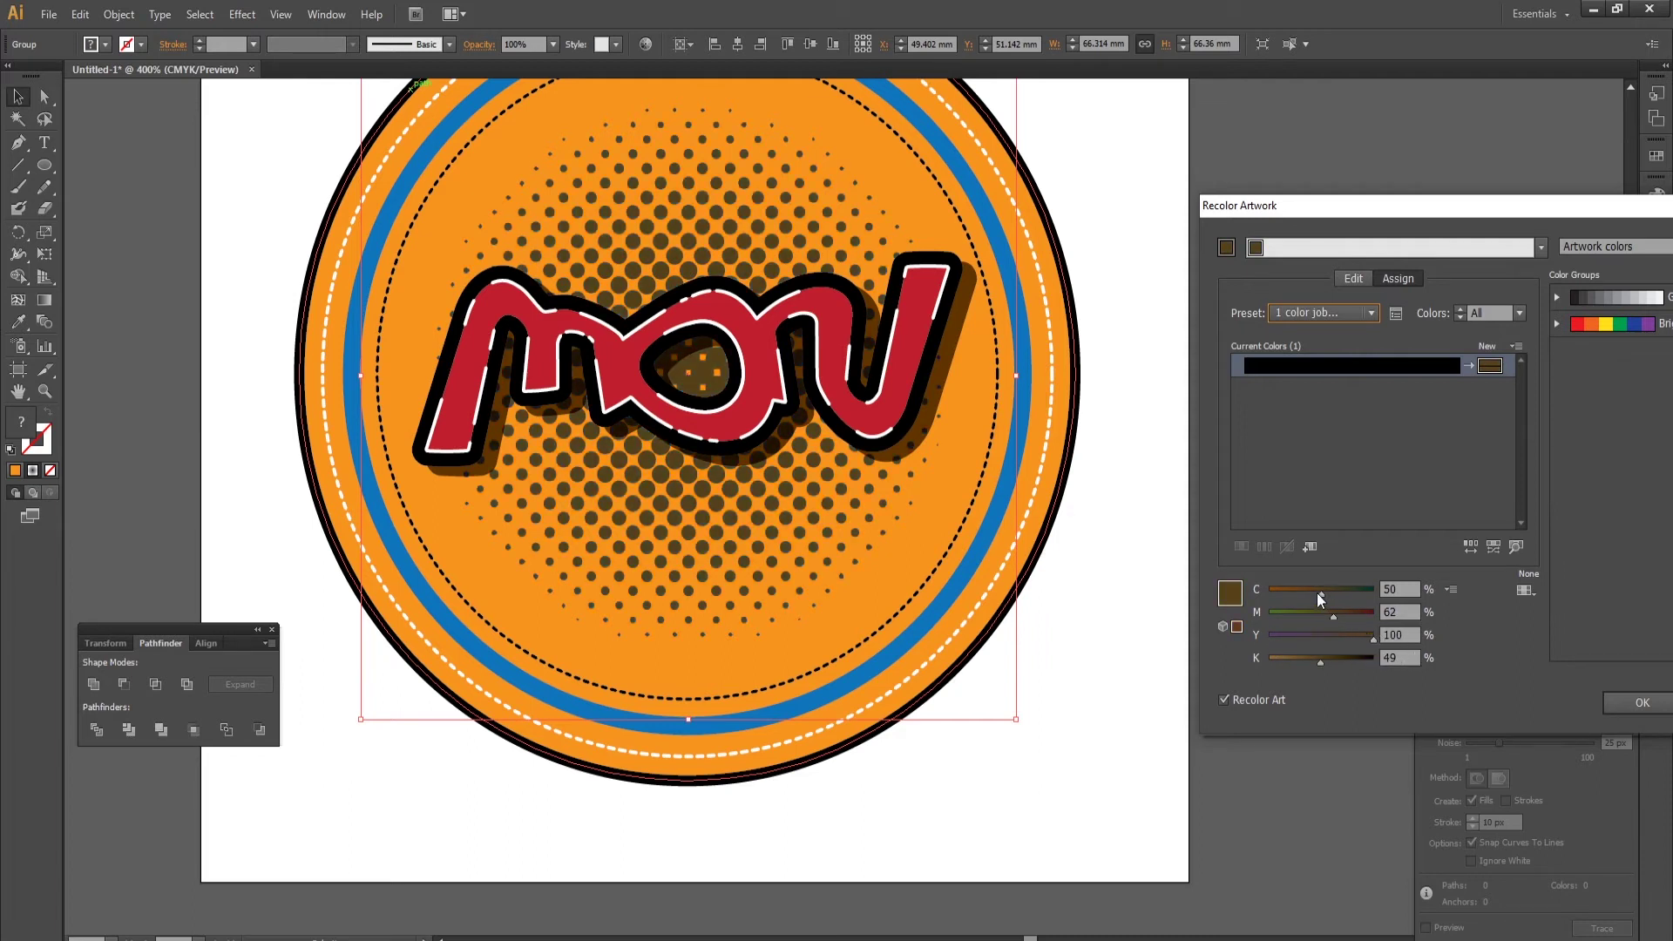
mouse_move(1335, 615)
mouse_down()
mouse_move(1363, 610)
mouse_move(1305, 662)
mouse_move(1359, 613)
mouse_move(1341, 615)
mouse_up()
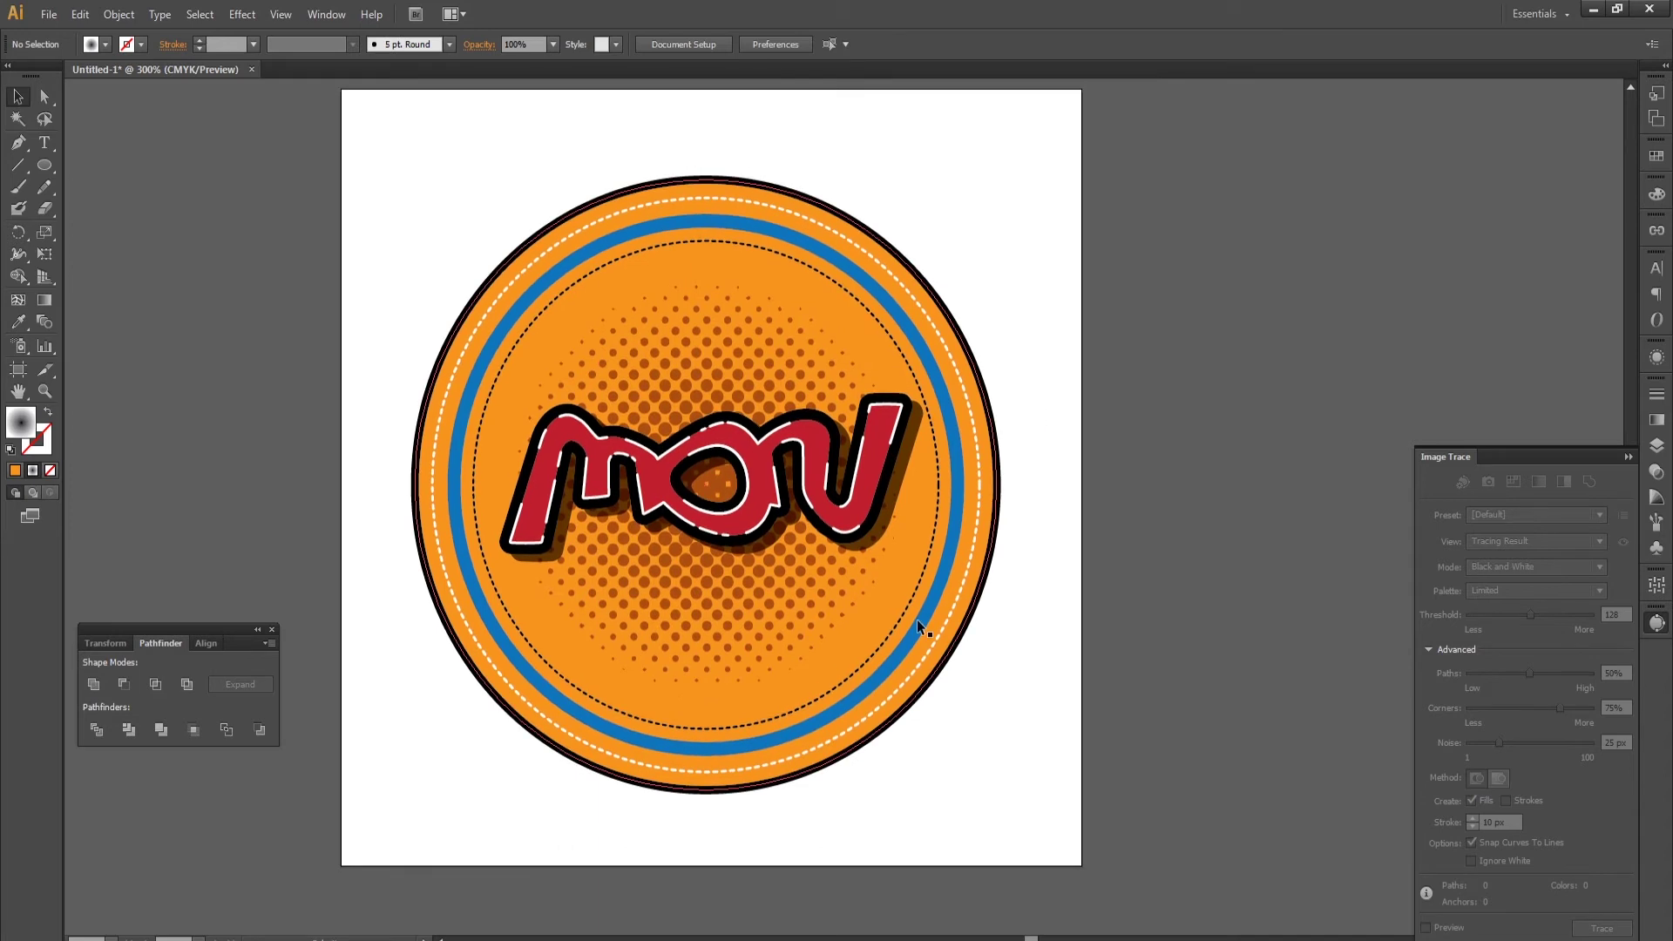
Scale the 'mou' lettering group up to about 76.8 mm wide so it overhangs the badge rim.
click(908, 440)
mouse_move(914, 394)
mouse_down()
mouse_move(978, 337)
mouse_move(1022, 354)
mouse_up()
click(1205, 476)
click(932, 453)
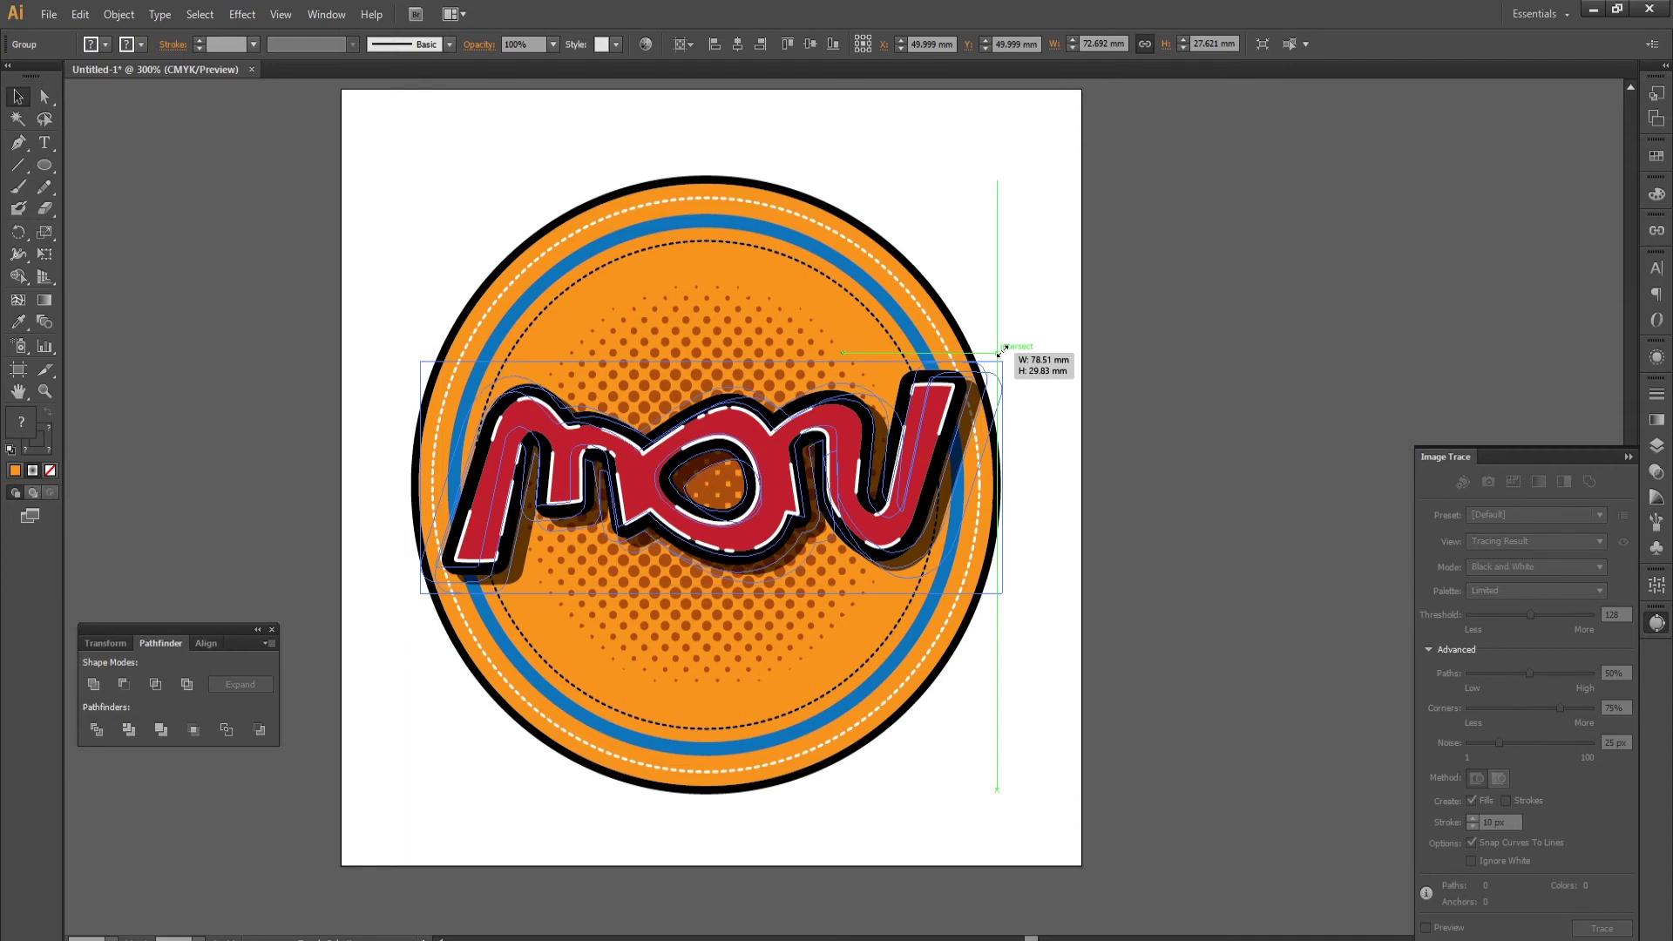
click(959, 204)
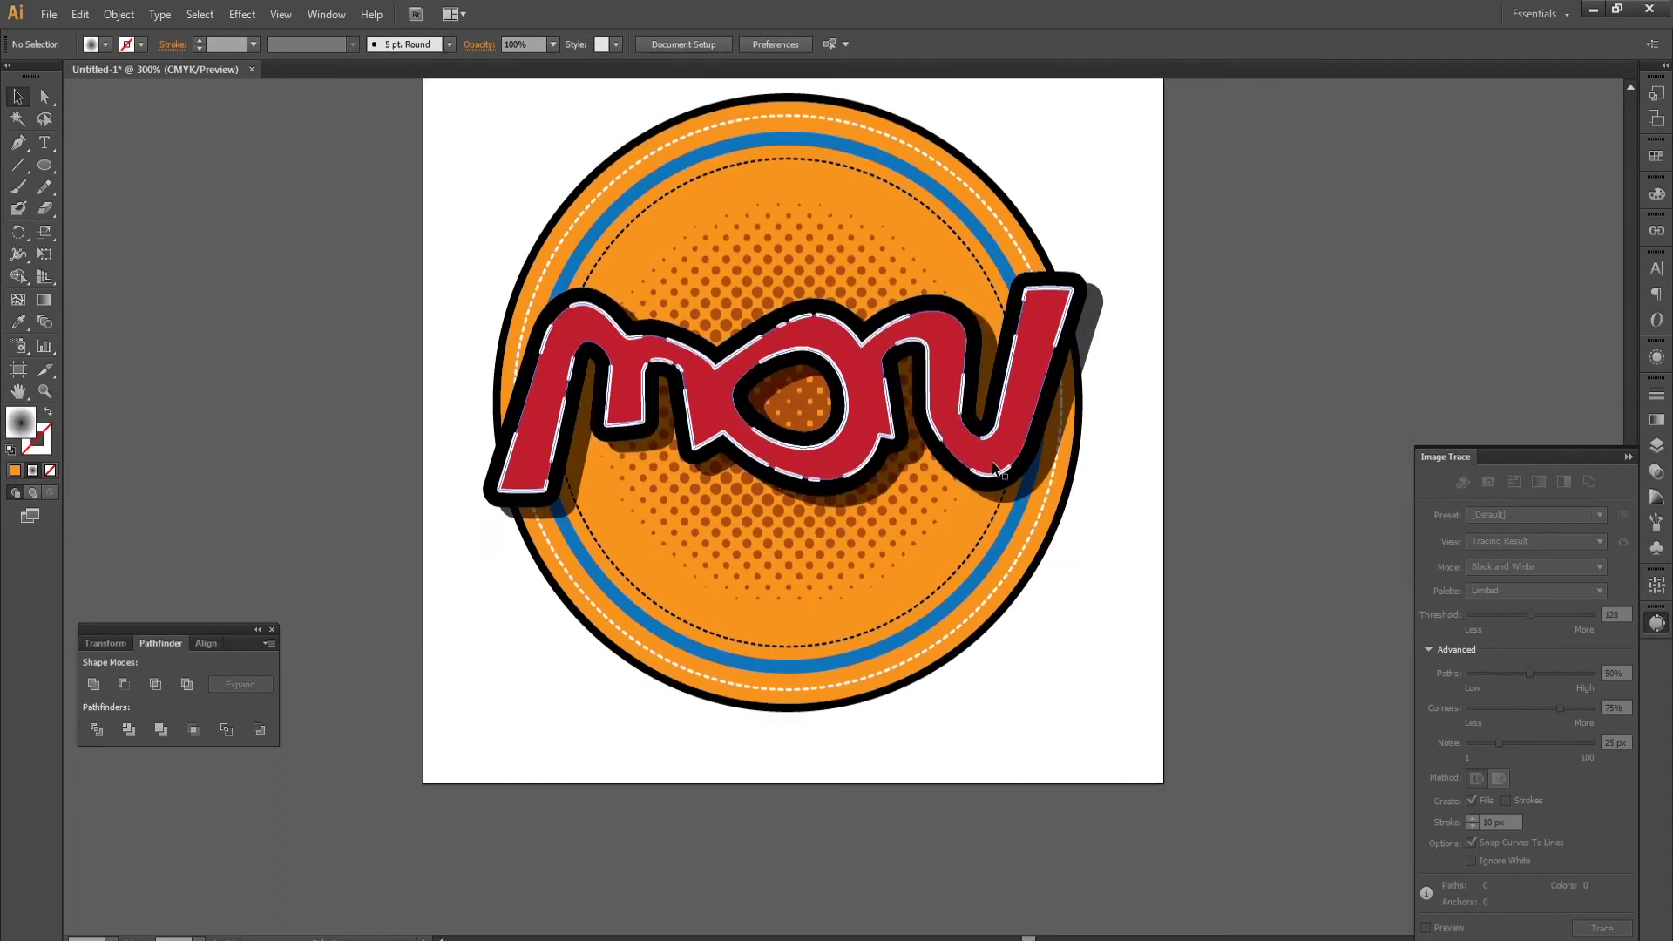
click(1037, 366)
drag(1103, 269, 1075, 285)
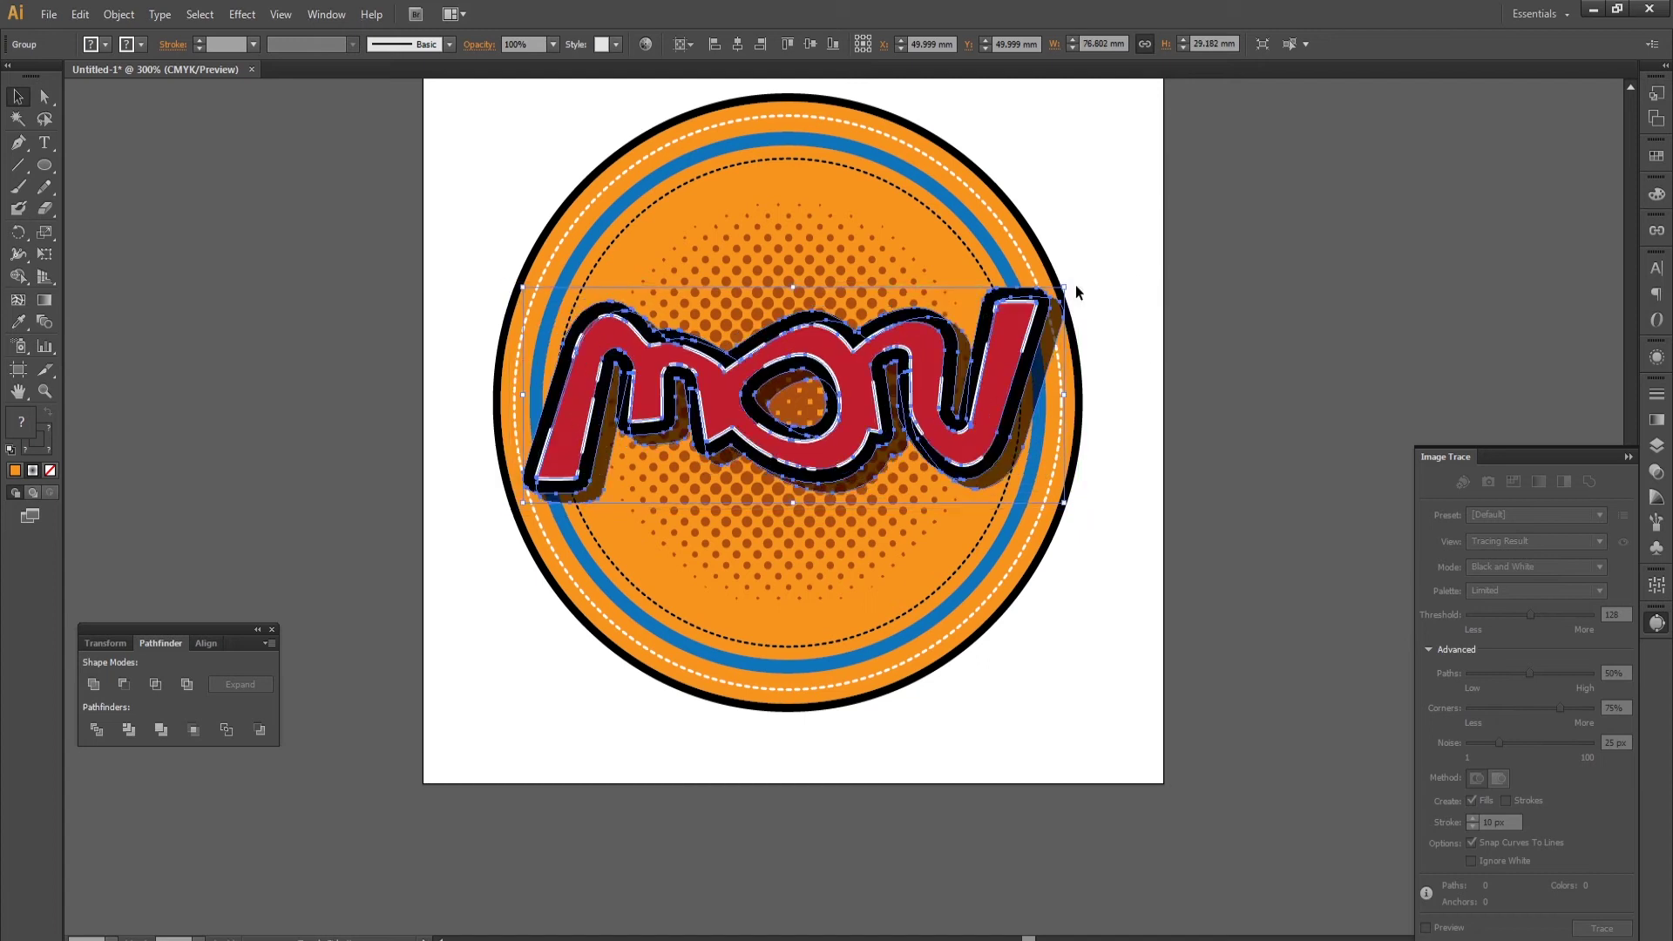
click(1237, 555)
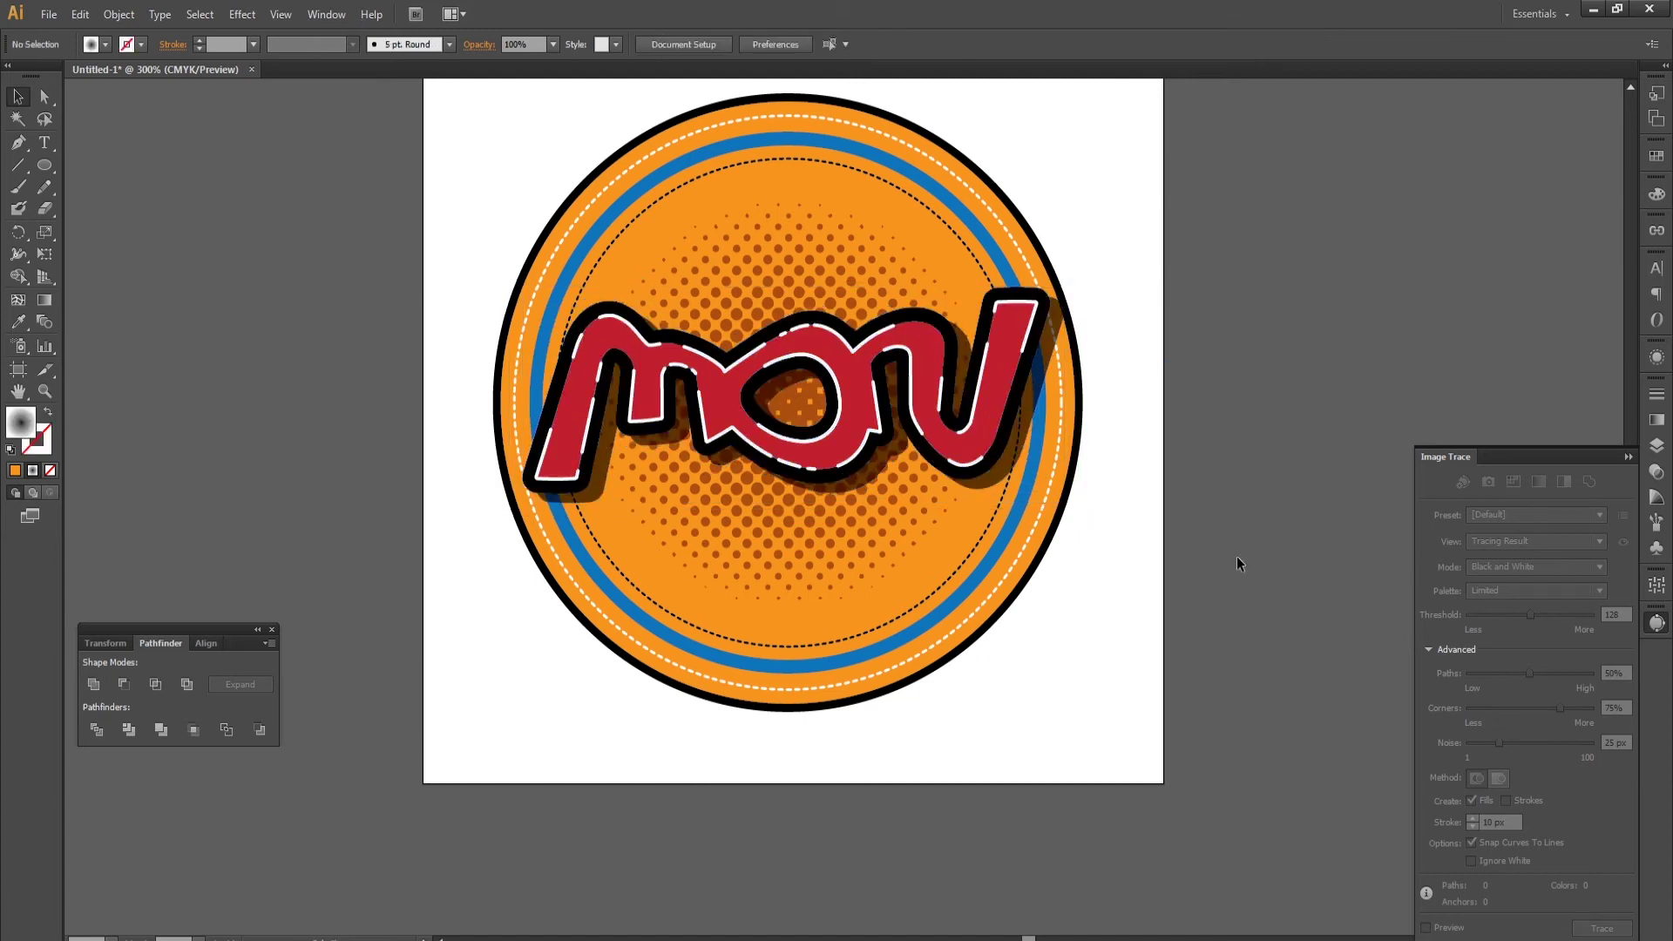
Open the logo zaw0A.ai file, accepting the newer-version warning.
click(131, 15)
click(61, 69)
drag(477, 83, 498, 200)
click(418, 183)
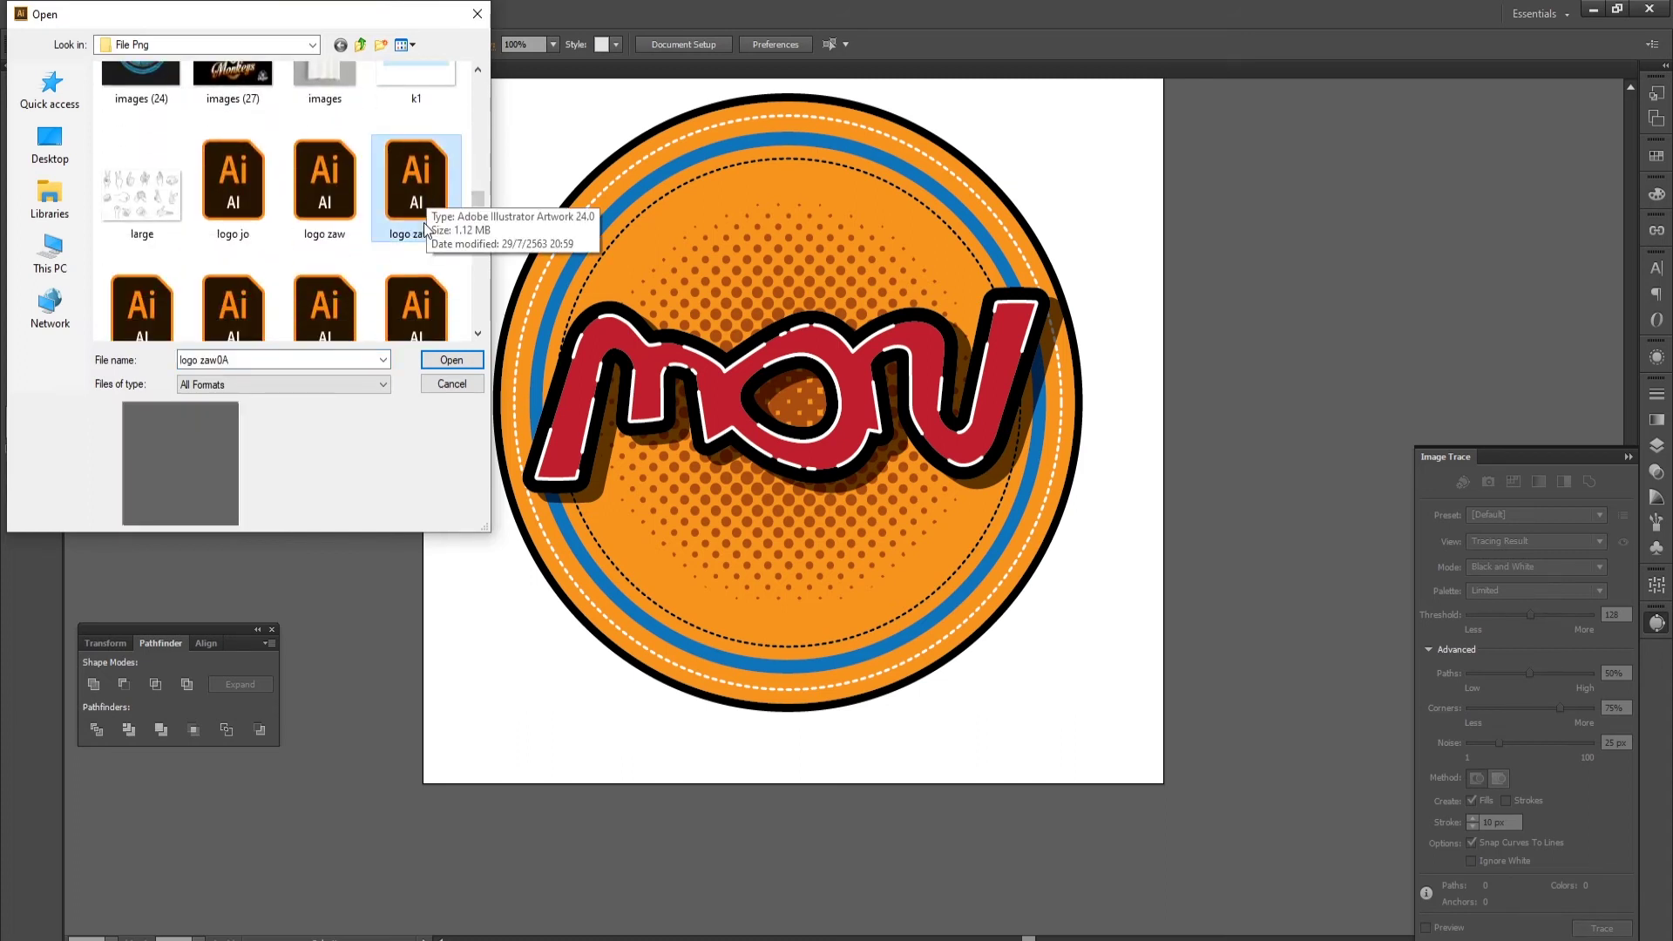
click(412, 324)
double_click(416, 144)
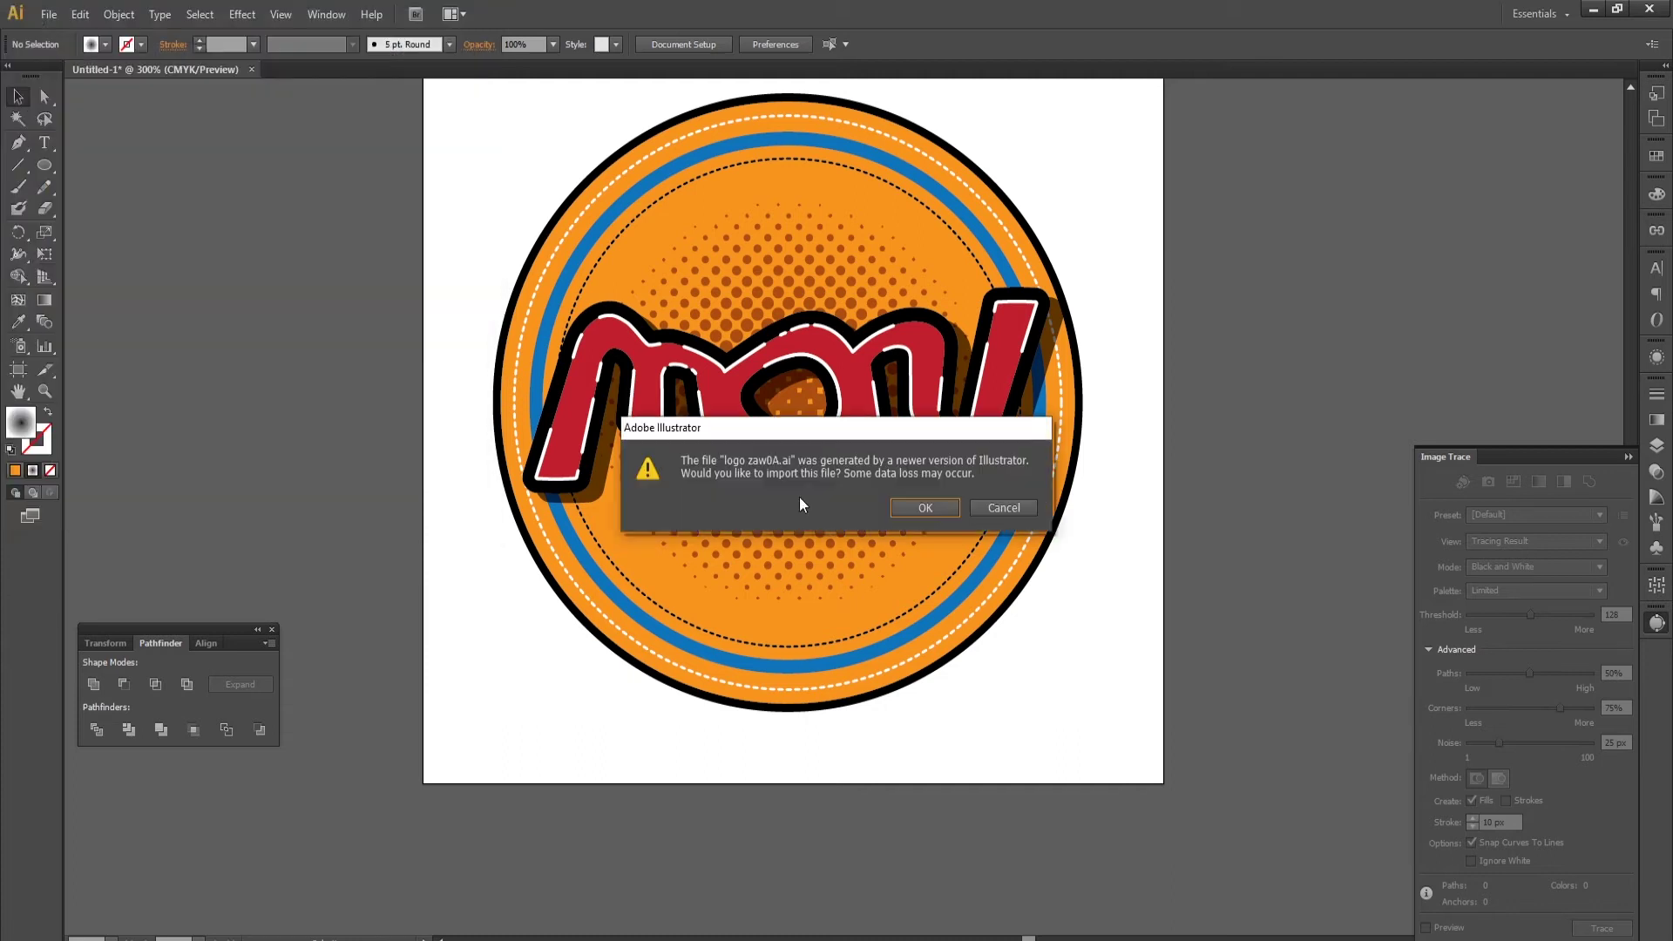
key(Return)
Browse the Open dialog again, then zoom out to view the whole badge.
click(463, 70)
click(49, 14)
click(69, 69)
mouse_move(478, 143)
mouse_down()
mouse_move(483, 306)
mouse_move(489, 269)
mouse_up()
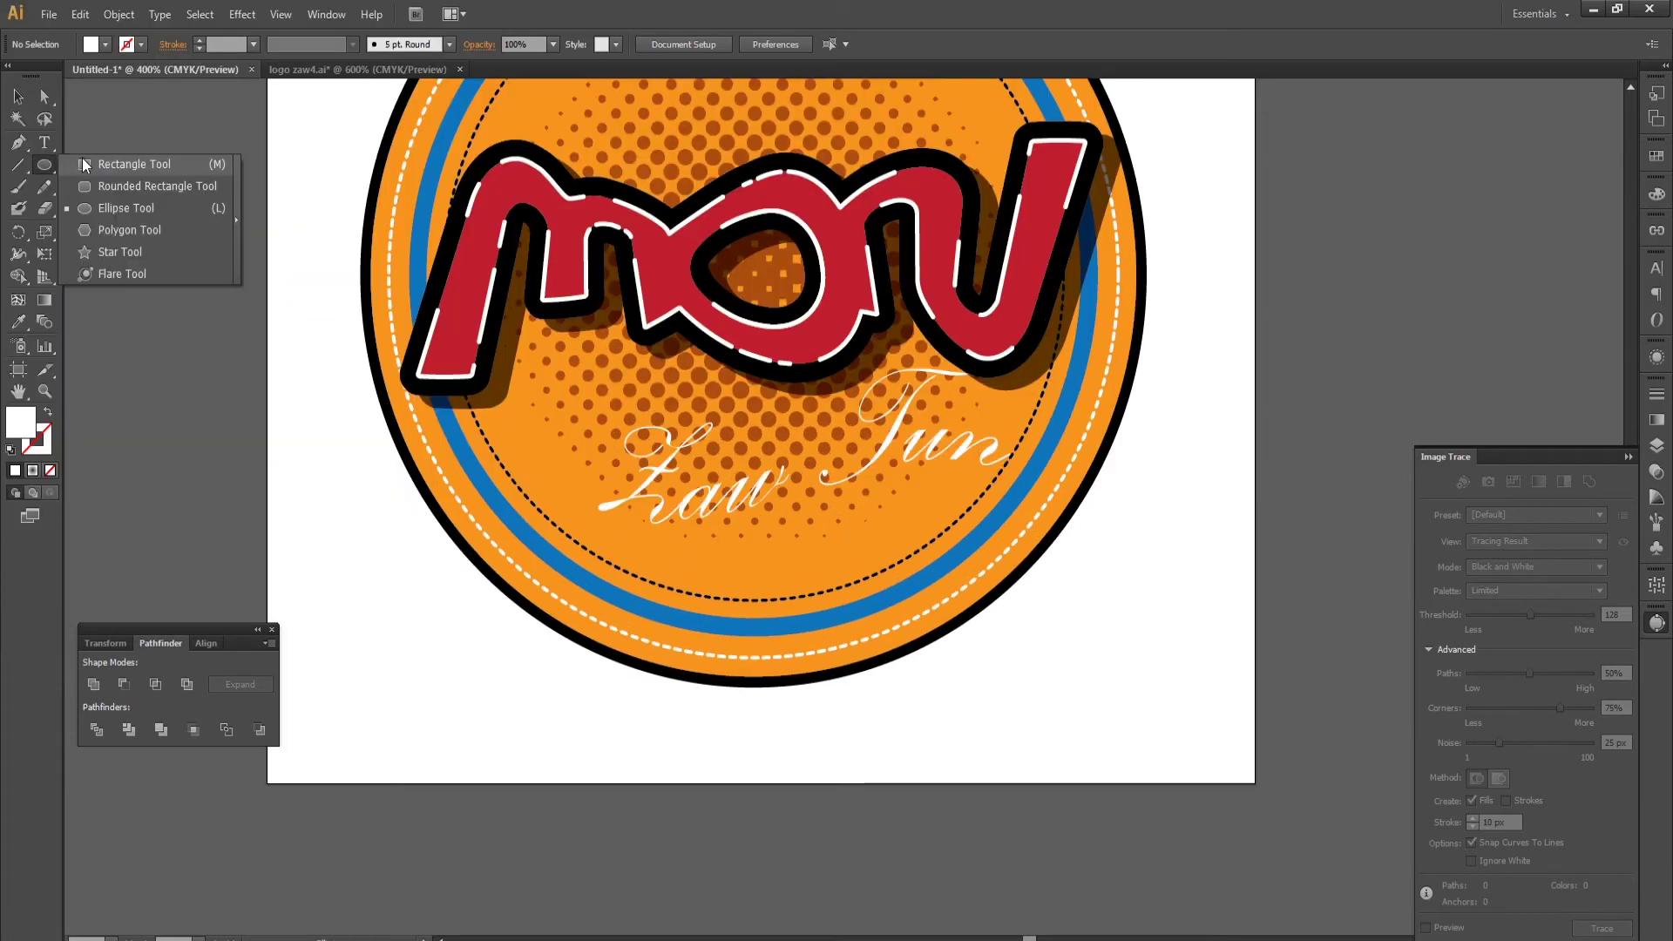
drag(48, 168, 113, 165)
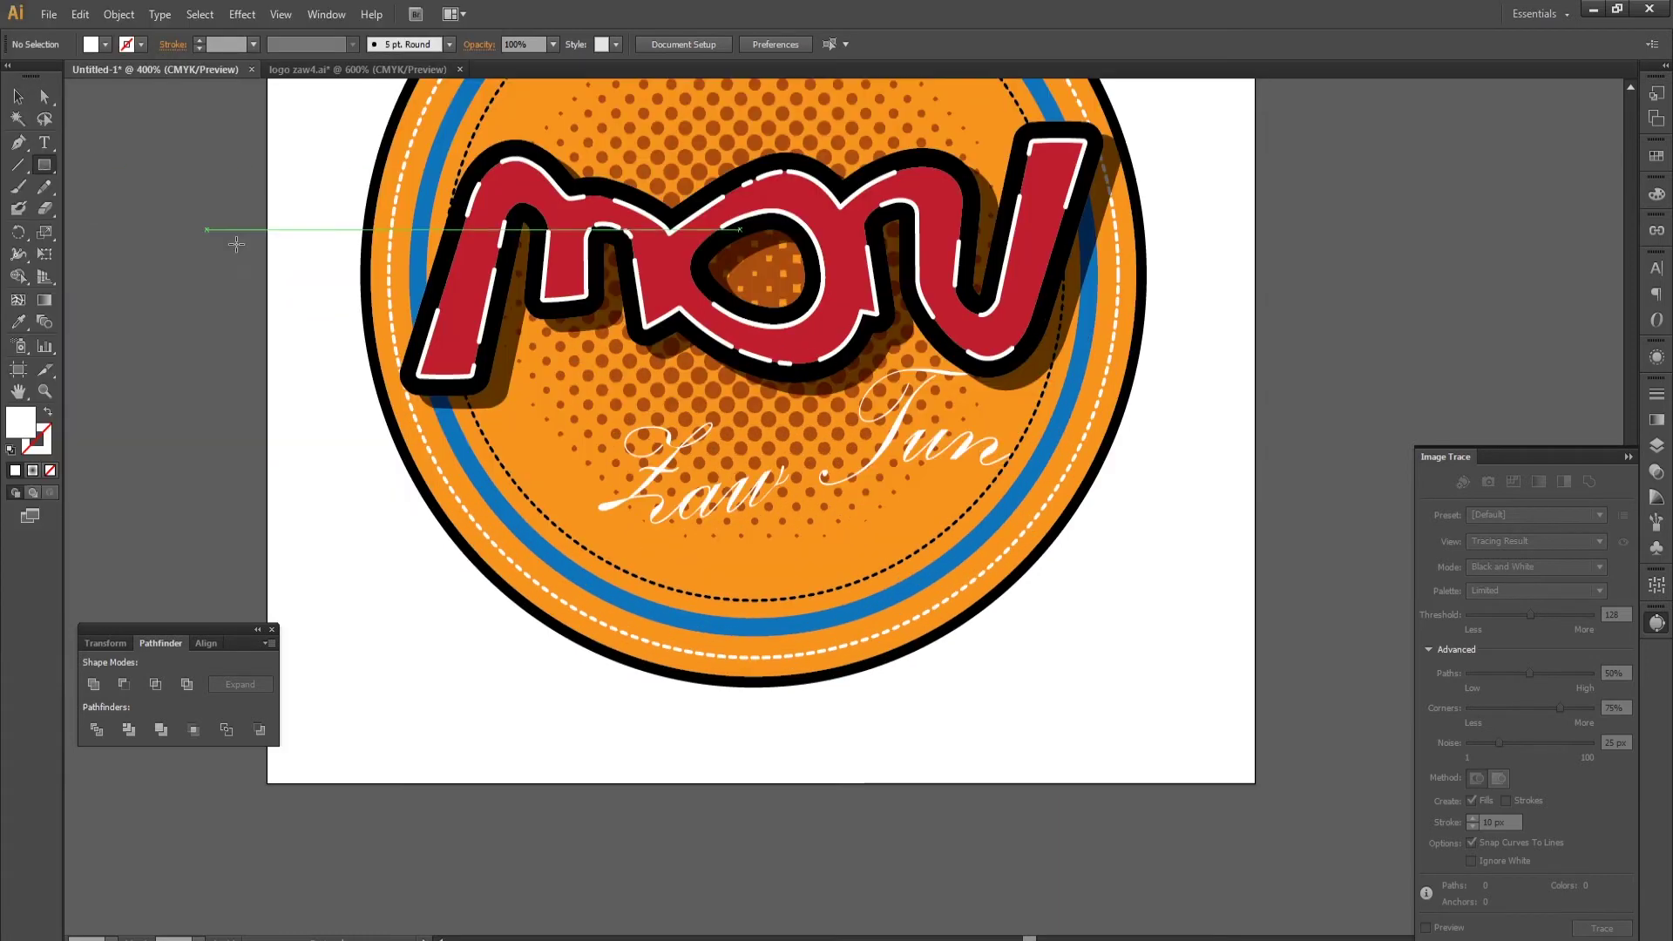
key(ctrl+minus)
key(ctrl+minus)
Draw a blue-filled rectangle and place it as a band across the badge's lower half.
drag(405, 470, 827, 565)
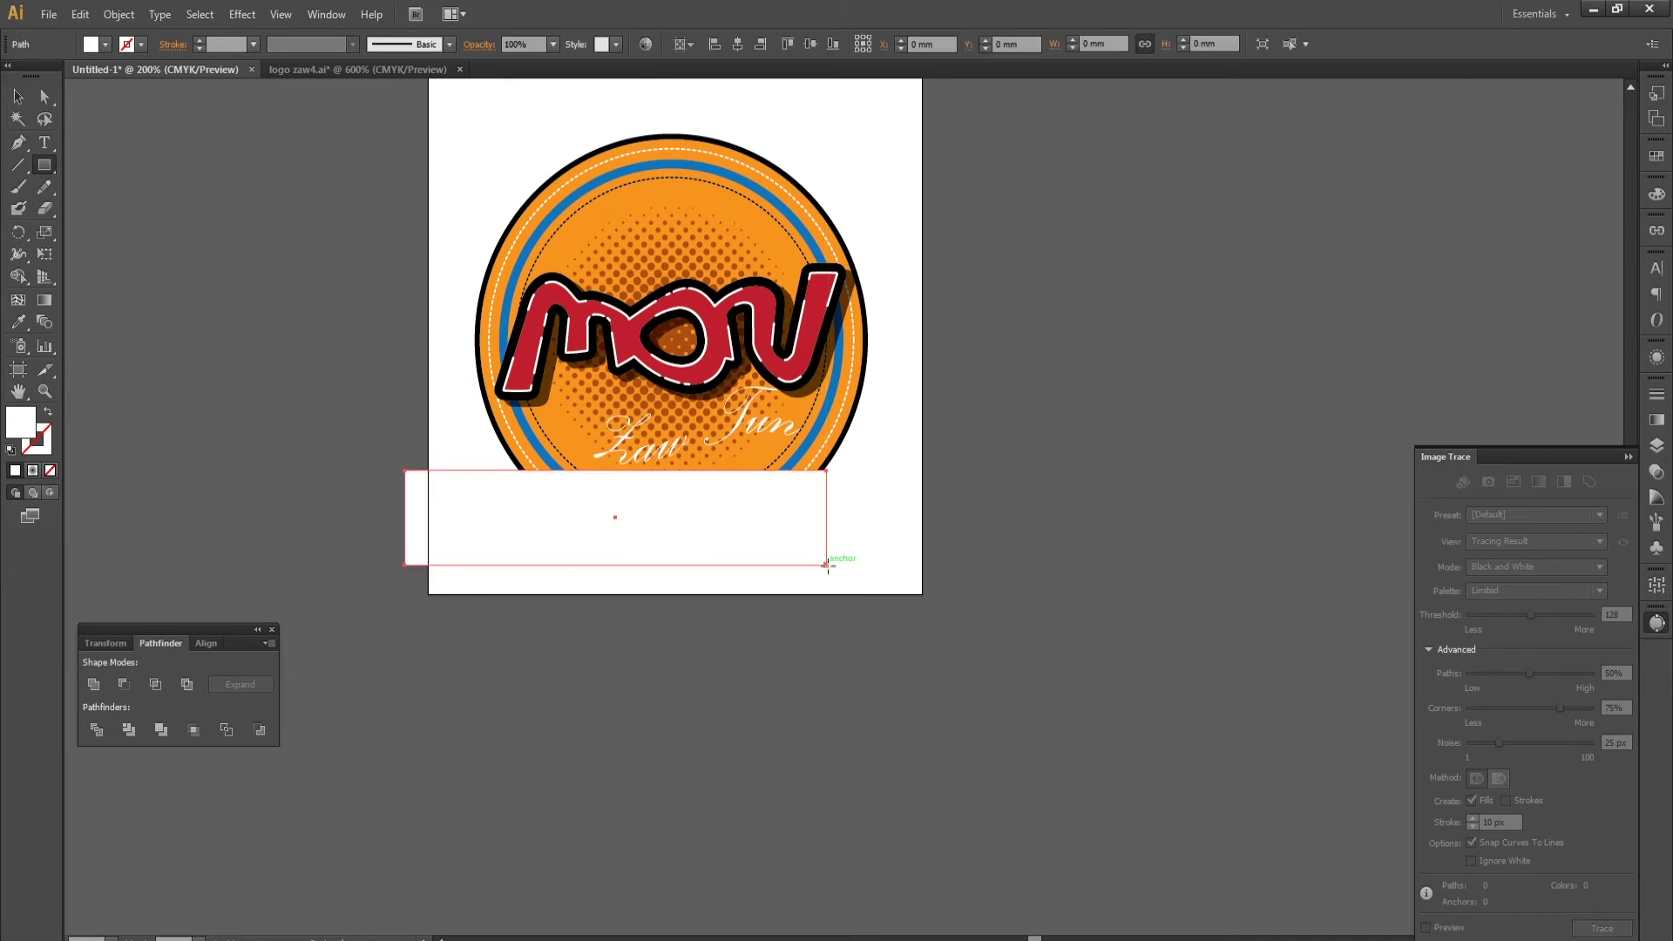
key(v)
drag(578, 530, 993, 563)
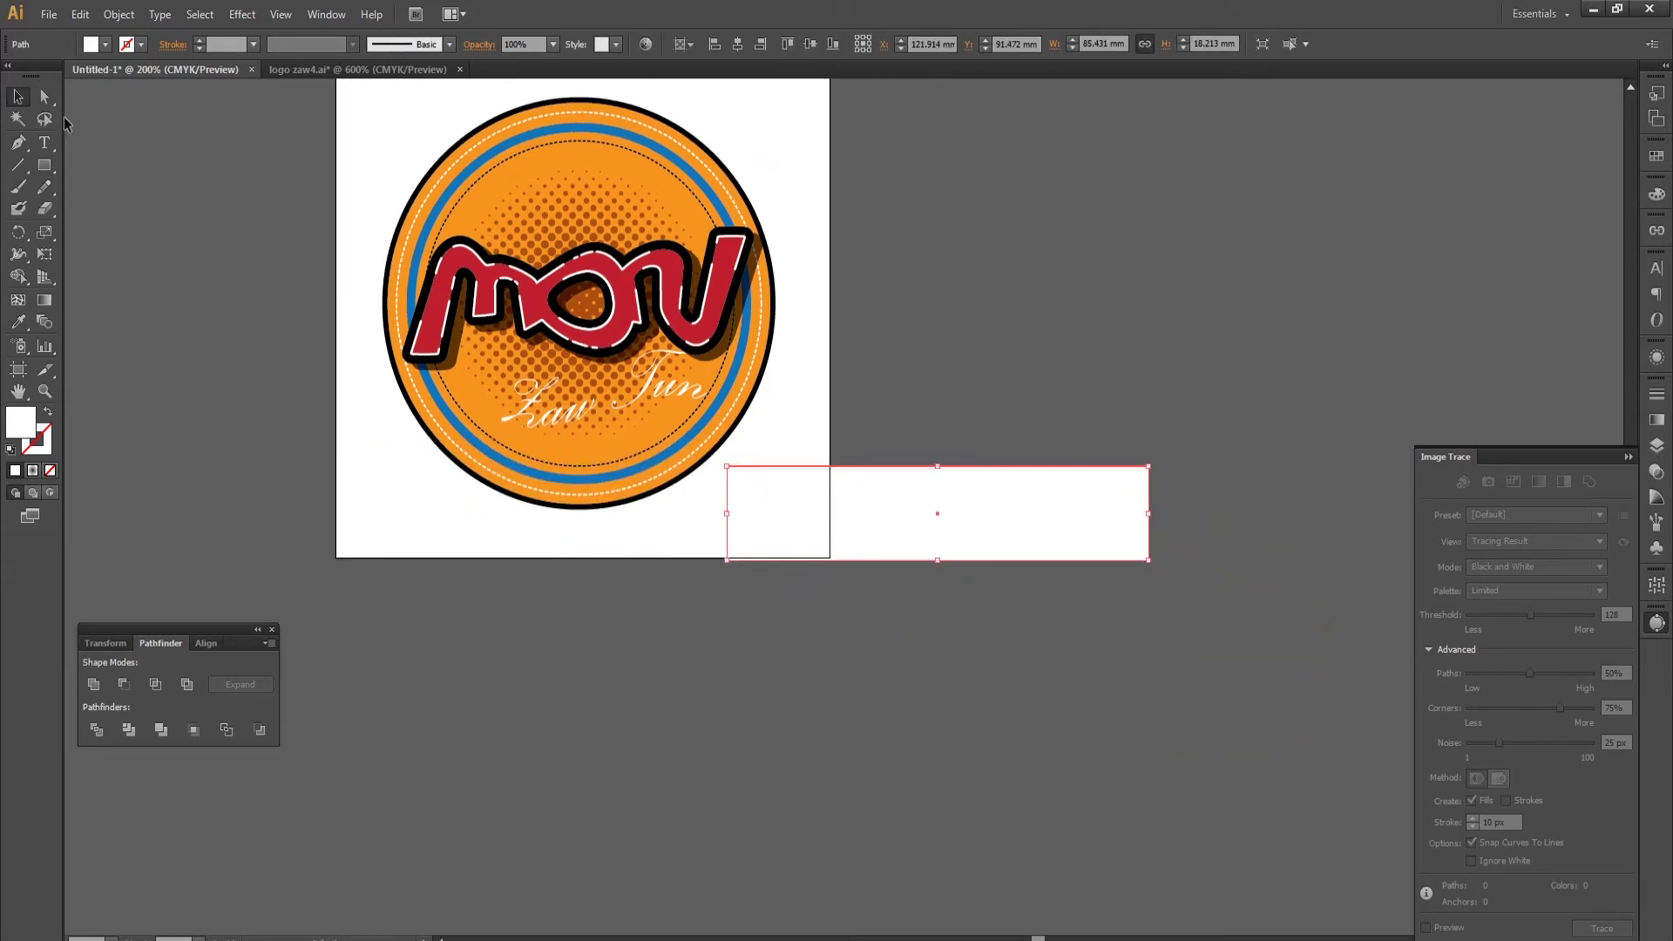
click(105, 45)
click(133, 88)
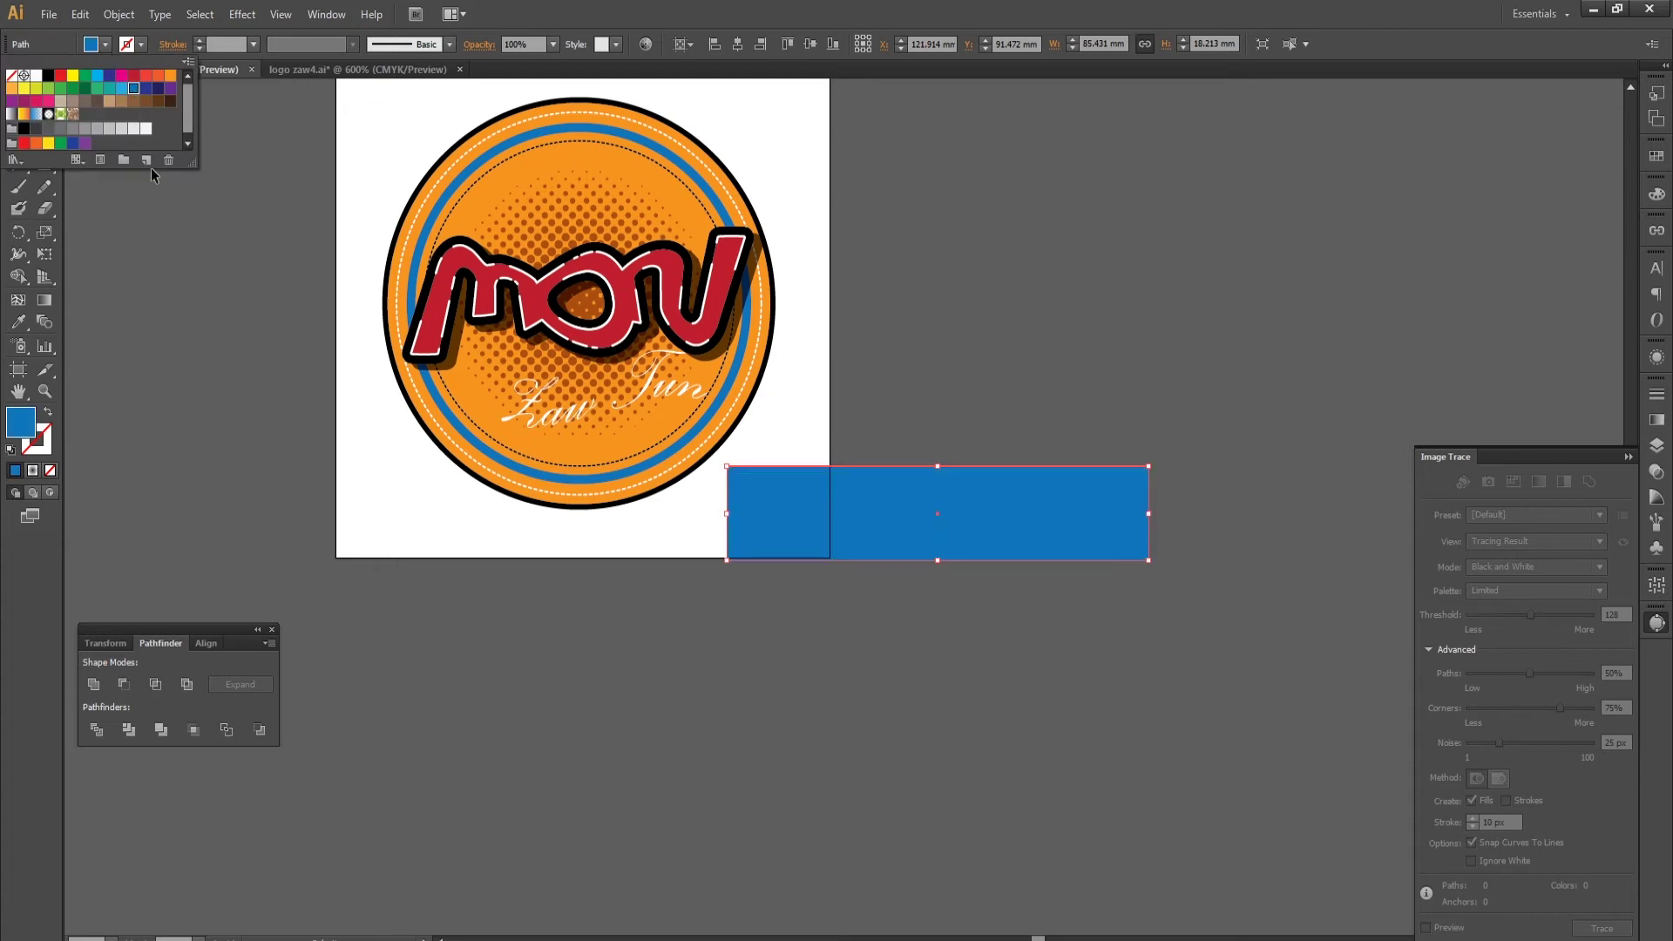
drag(961, 527, 720, 654)
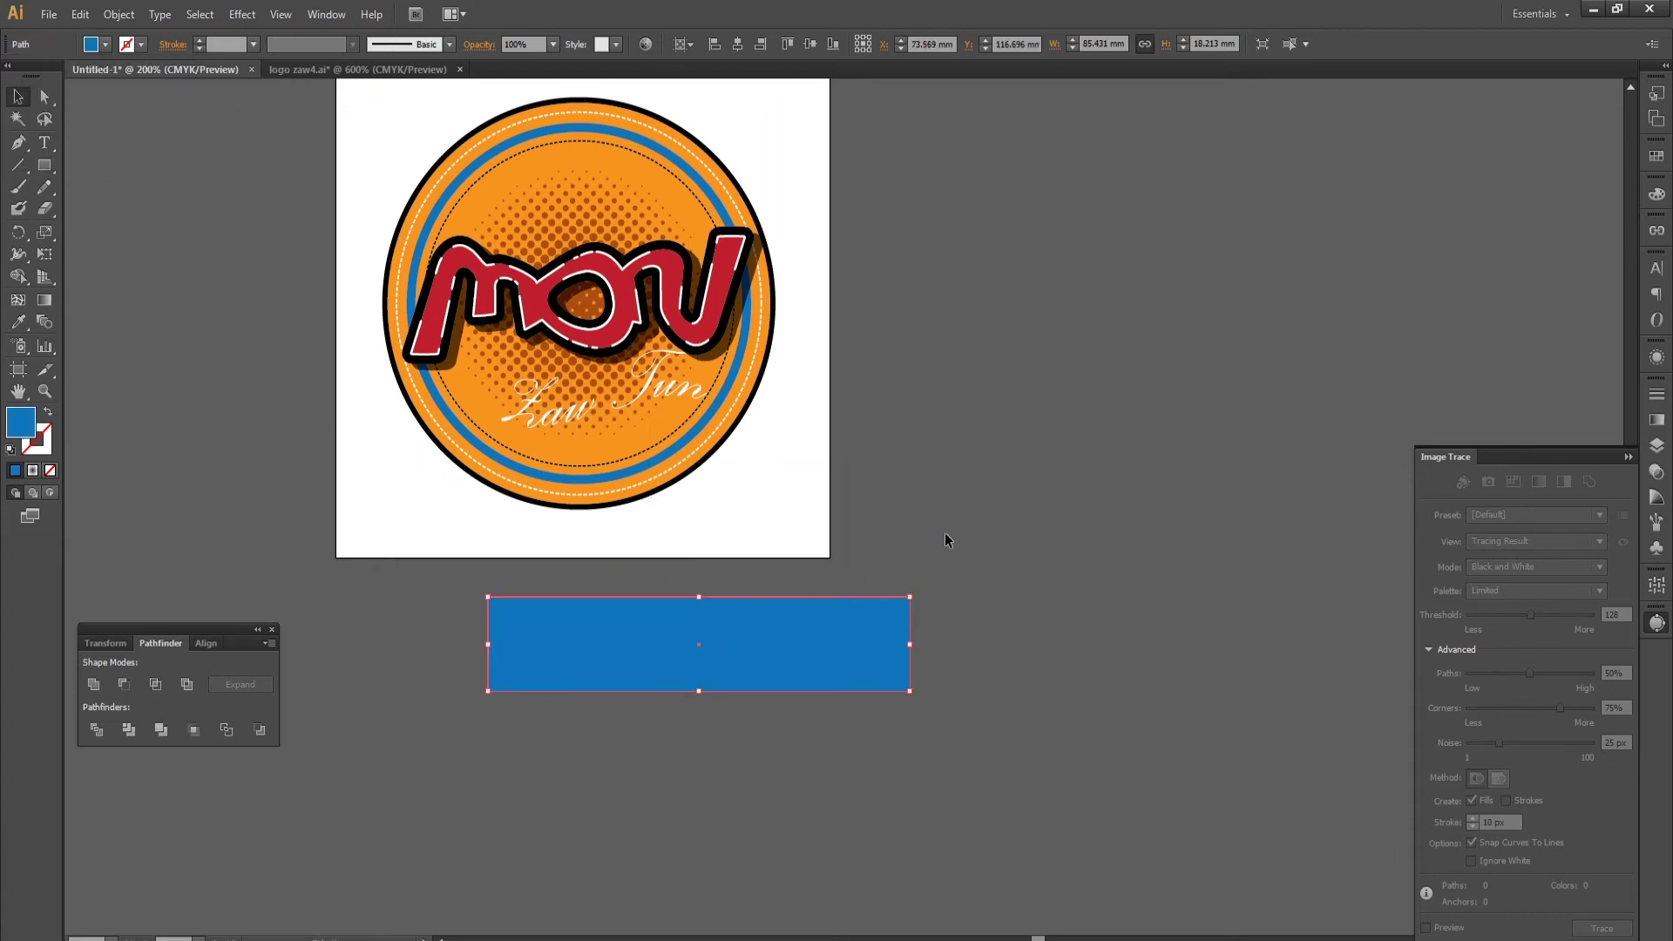
click(944, 535)
mouse_move(625, 680)
mouse_down()
mouse_move(577, 573)
mouse_move(505, 488)
mouse_move(841, 623)
mouse_up()
Shorten a second blue rectangle to about 33.5 mm wide.
drag(1144, 629, 871, 635)
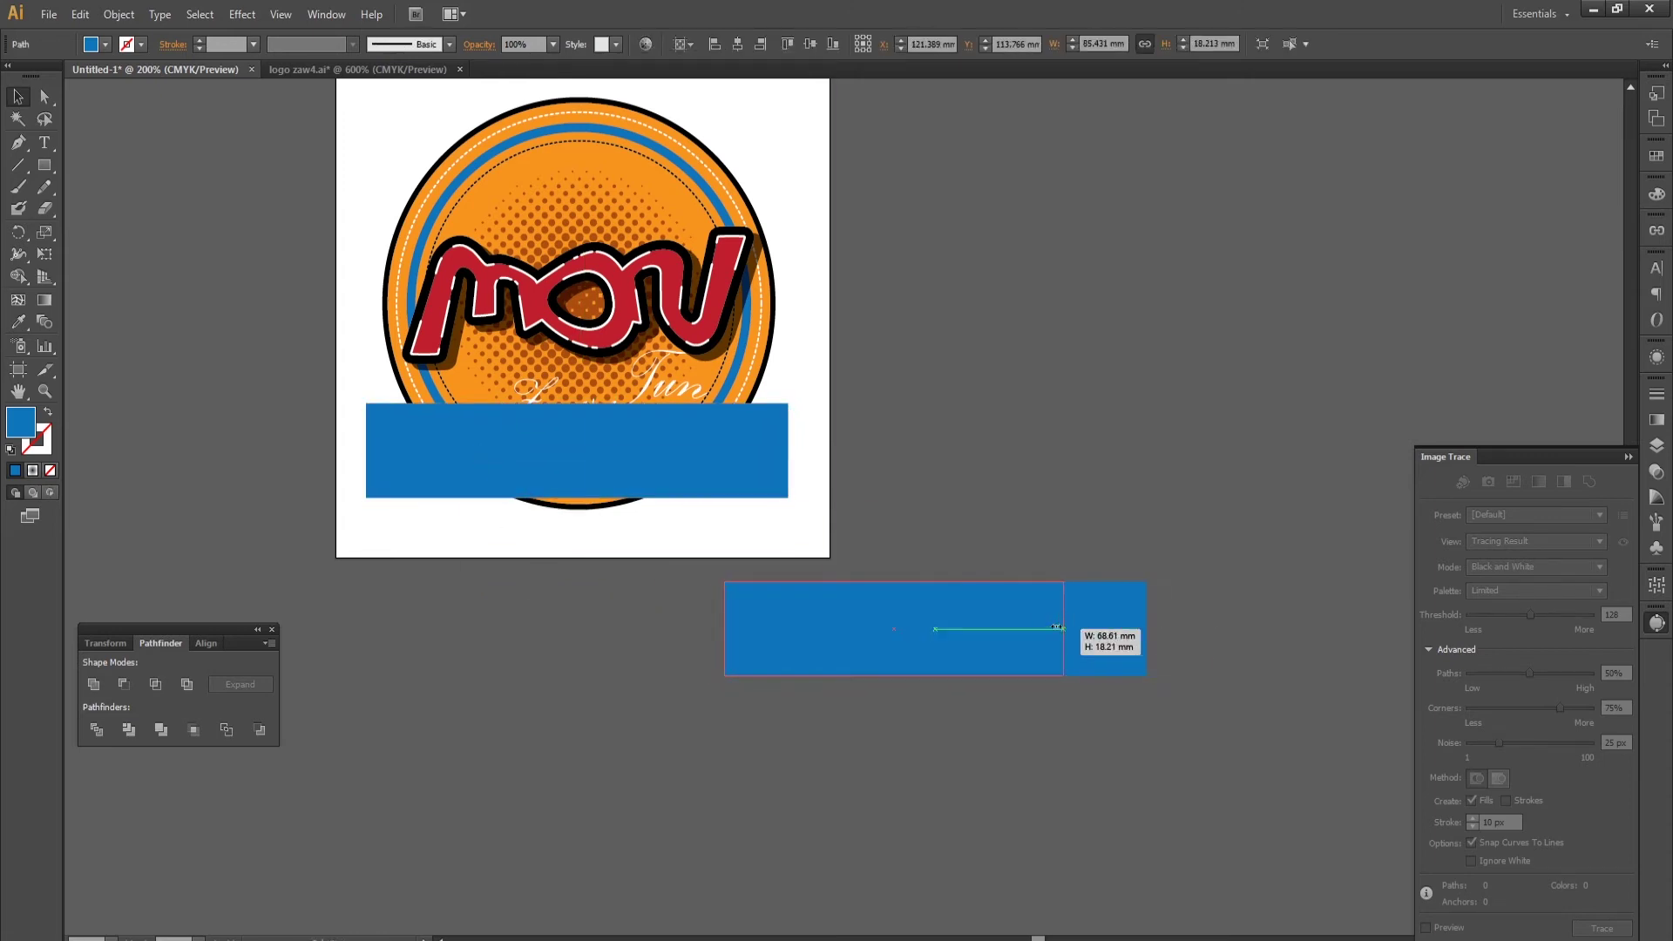
drag(873, 633, 889, 633)
drag(21, 150, 67, 166)
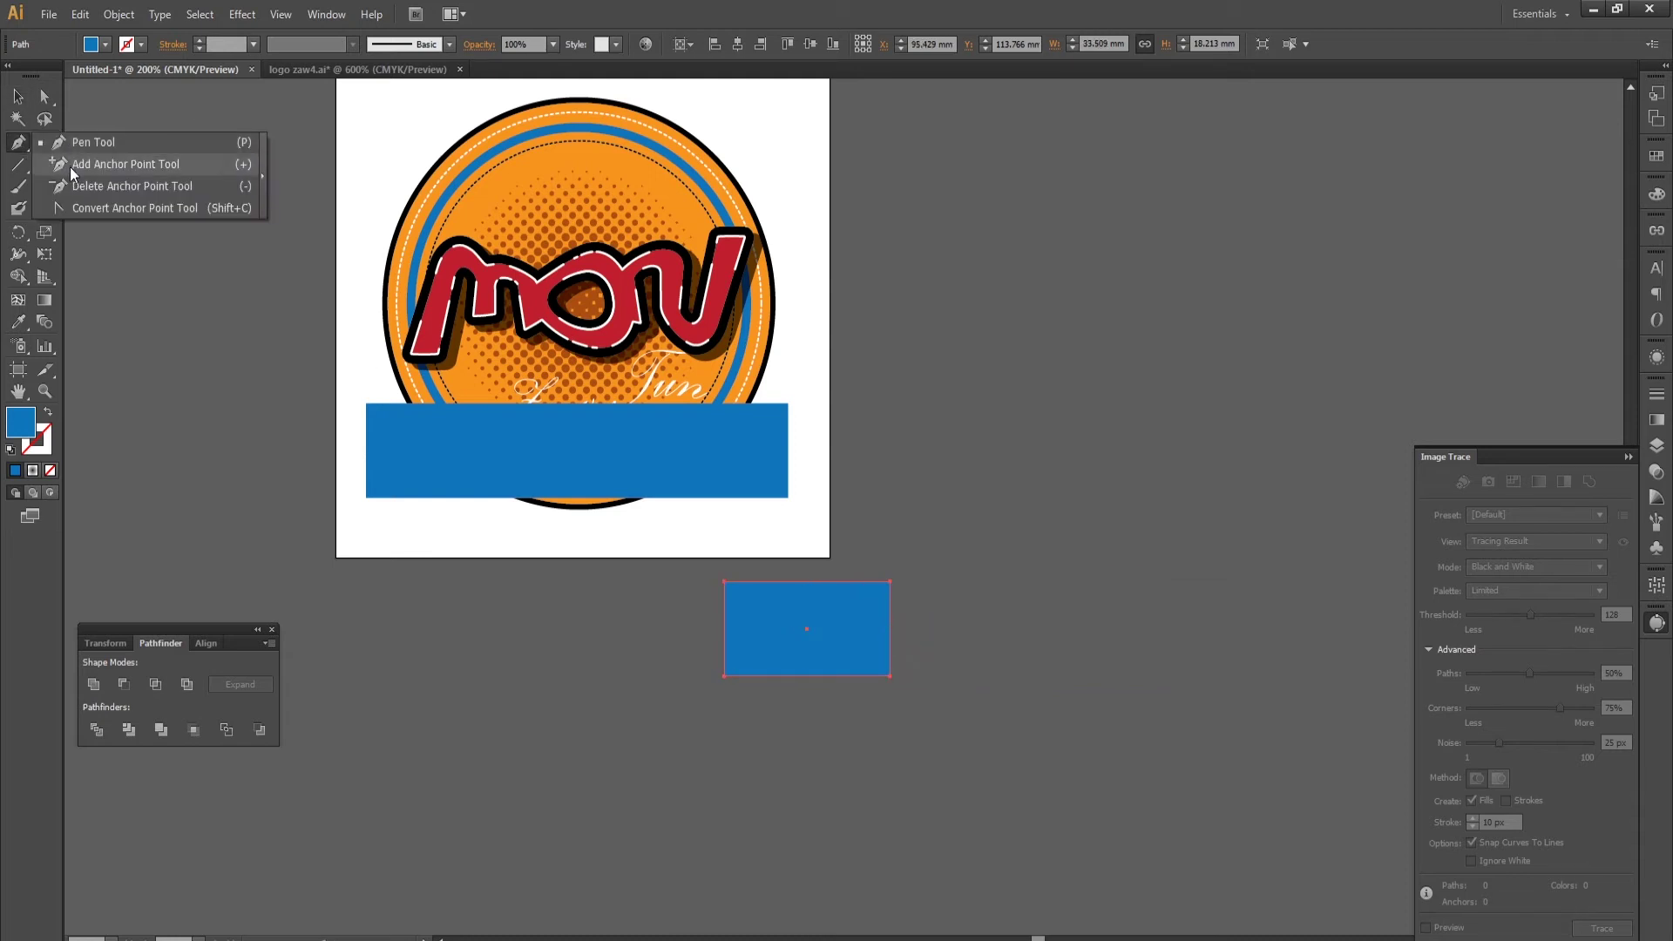
Add a mid-point on the short rectangle's right edge and push it inward to cut a V-notch.
scroll(928, 636, up, 2)
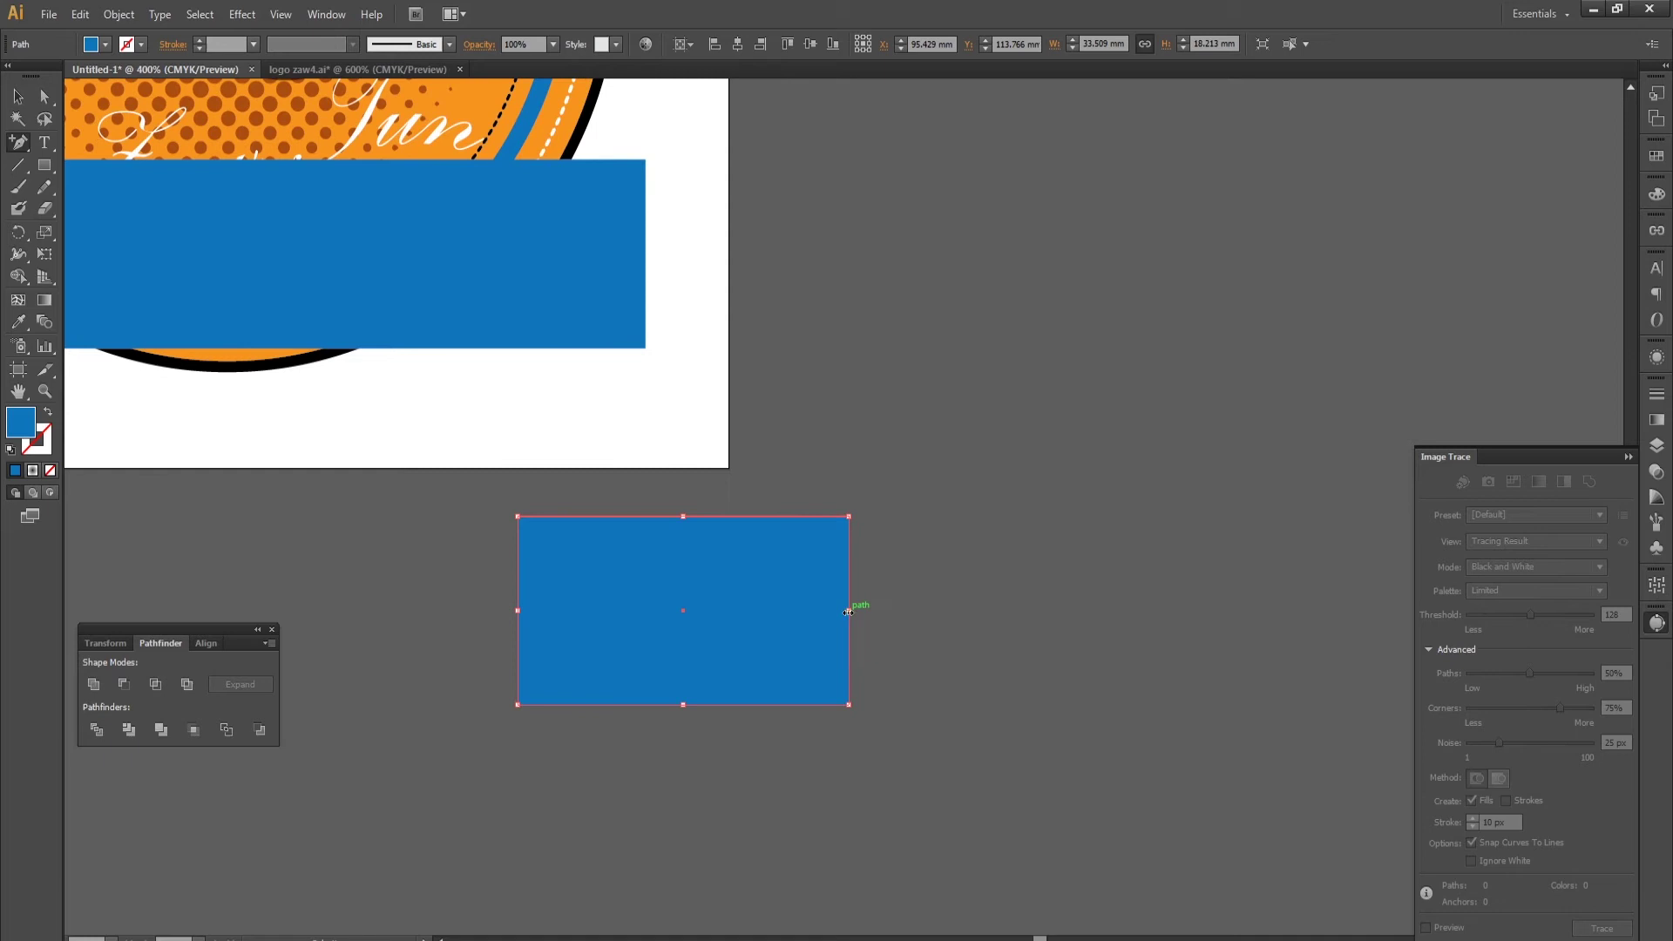
scroll(851, 612, up, 3)
scroll(851, 615, up, 1)
click(828, 574)
click(44, 97)
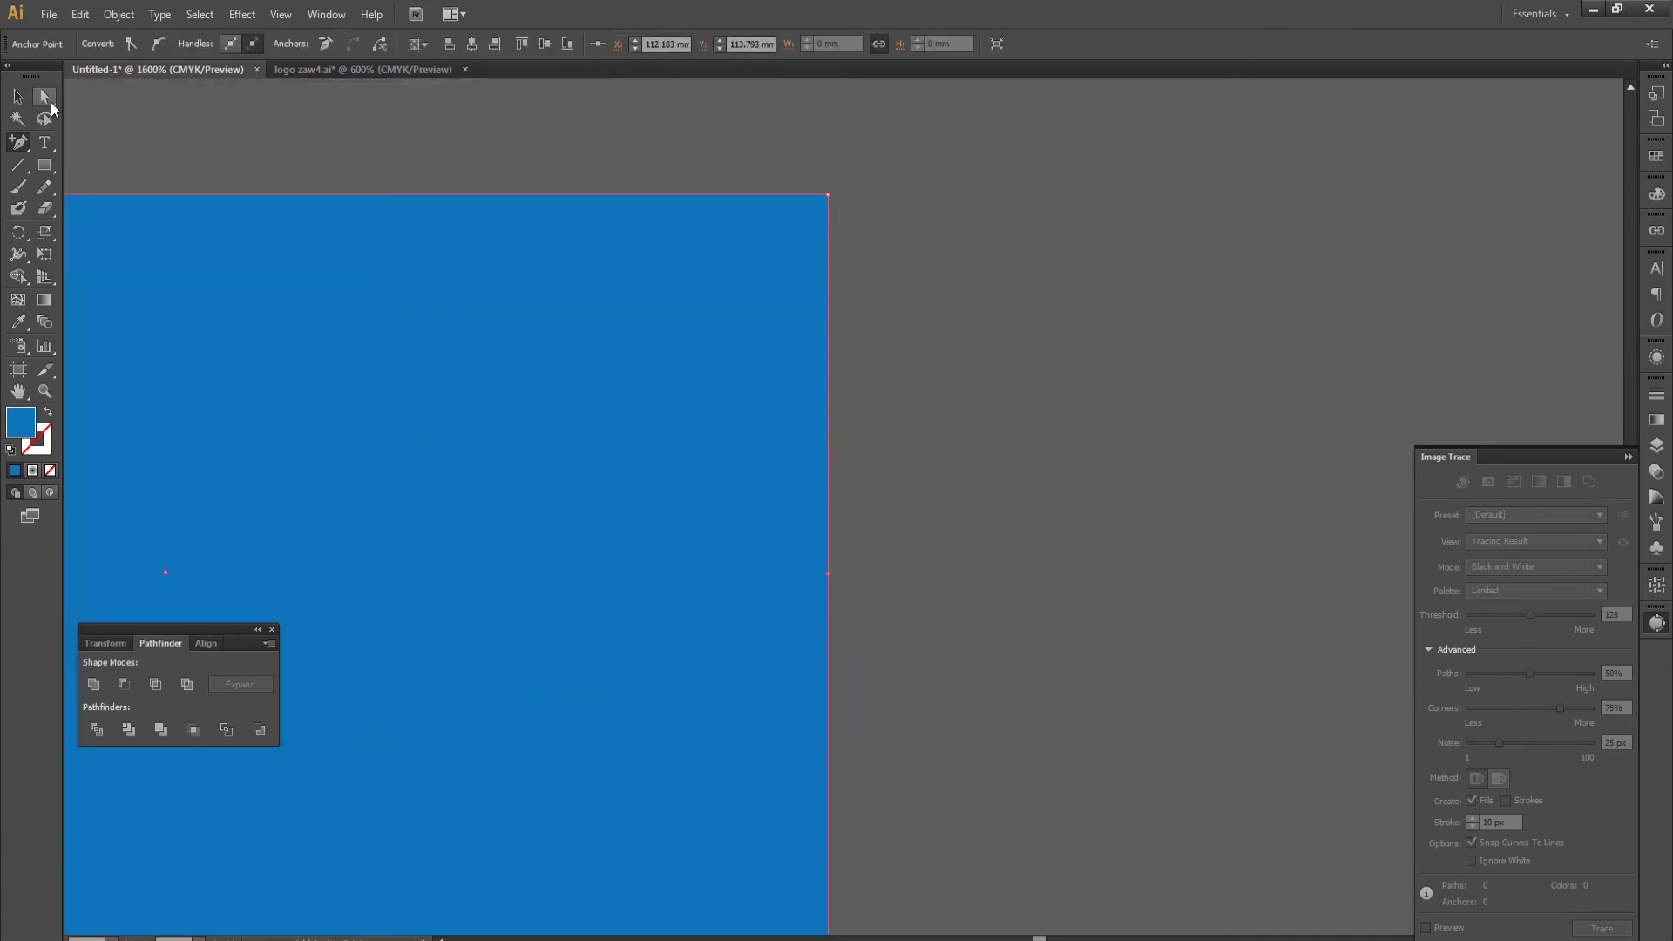
click(523, 345)
scroll(1077, 607, down, 1)
click(1076, 602)
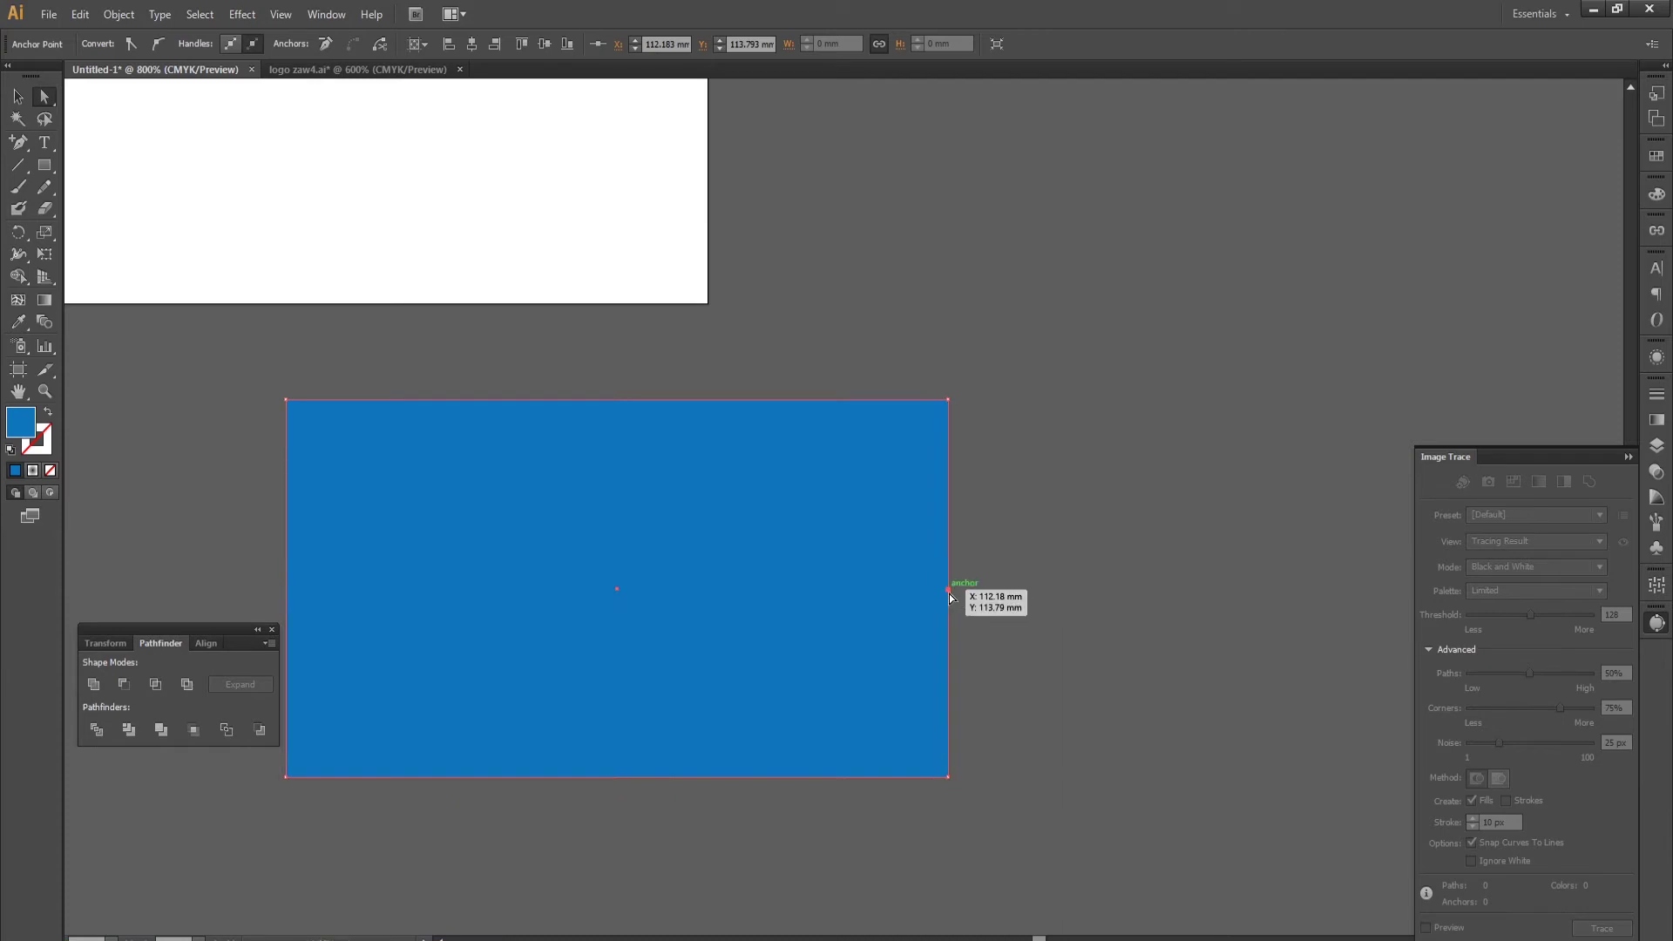
drag(949, 589, 751, 589)
click(1074, 573)
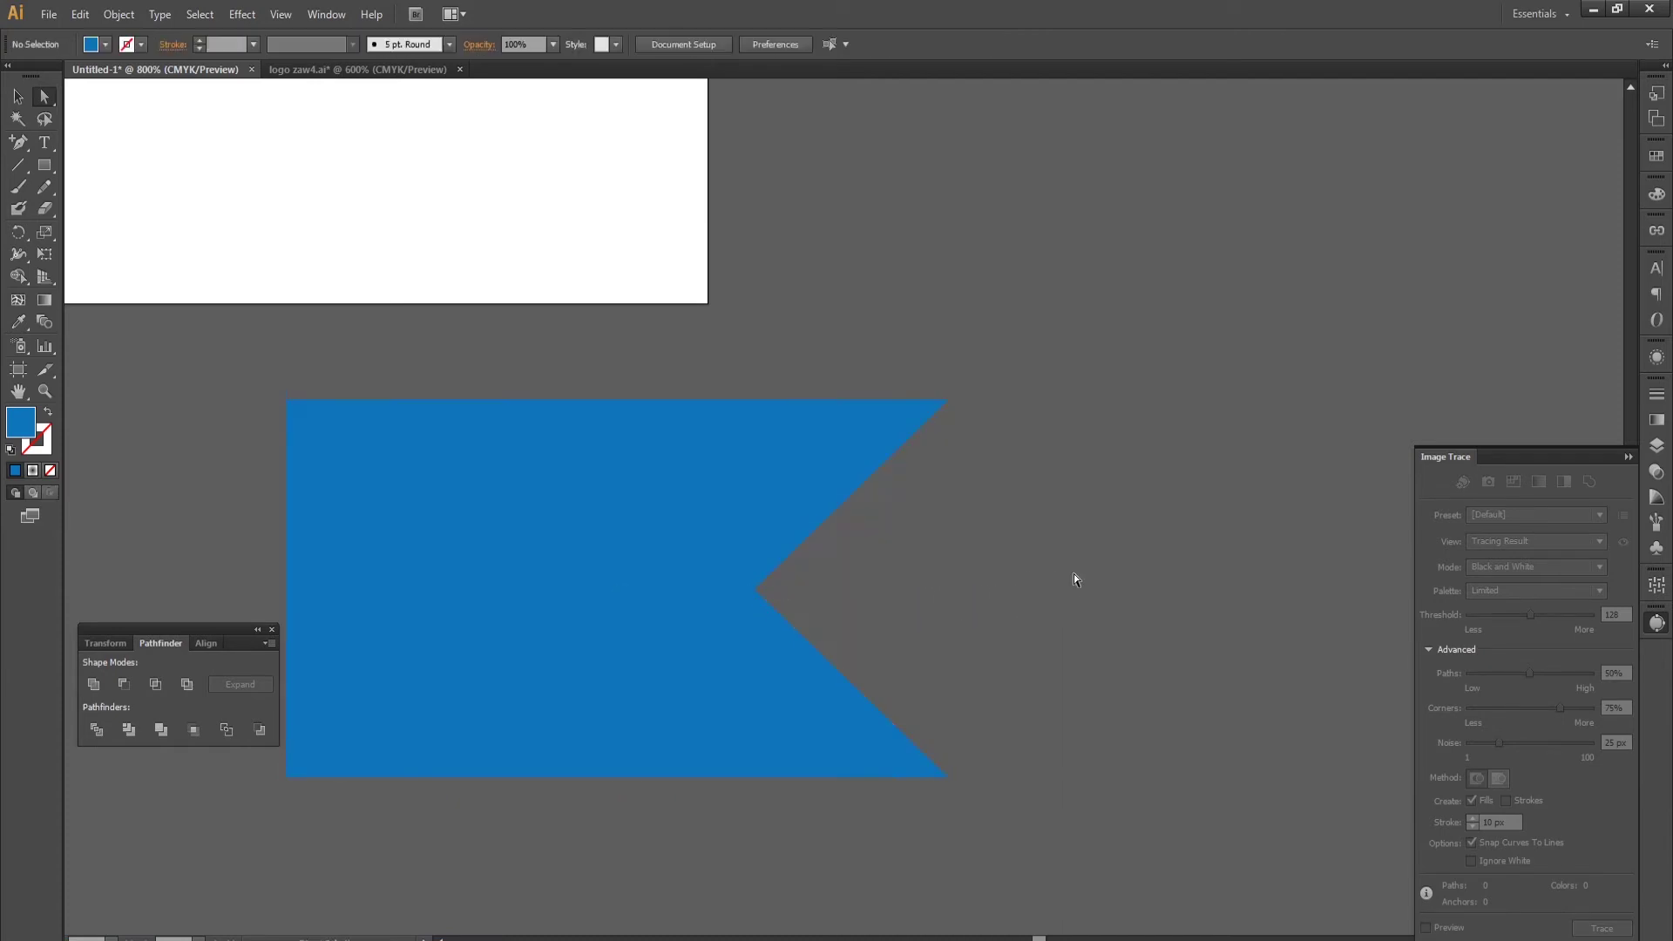
Move the notched ribbon tail to the blue band's right end.
scroll(1073, 573, down, 2)
key(v)
drag(453, 440, 610, 542)
mouse_move(927, 703)
mouse_down()
mouse_move(1080, 471)
mouse_move(1034, 360)
mouse_up()
Darken the ribbon tail's blue and send it behind the band.
click(1656, 193)
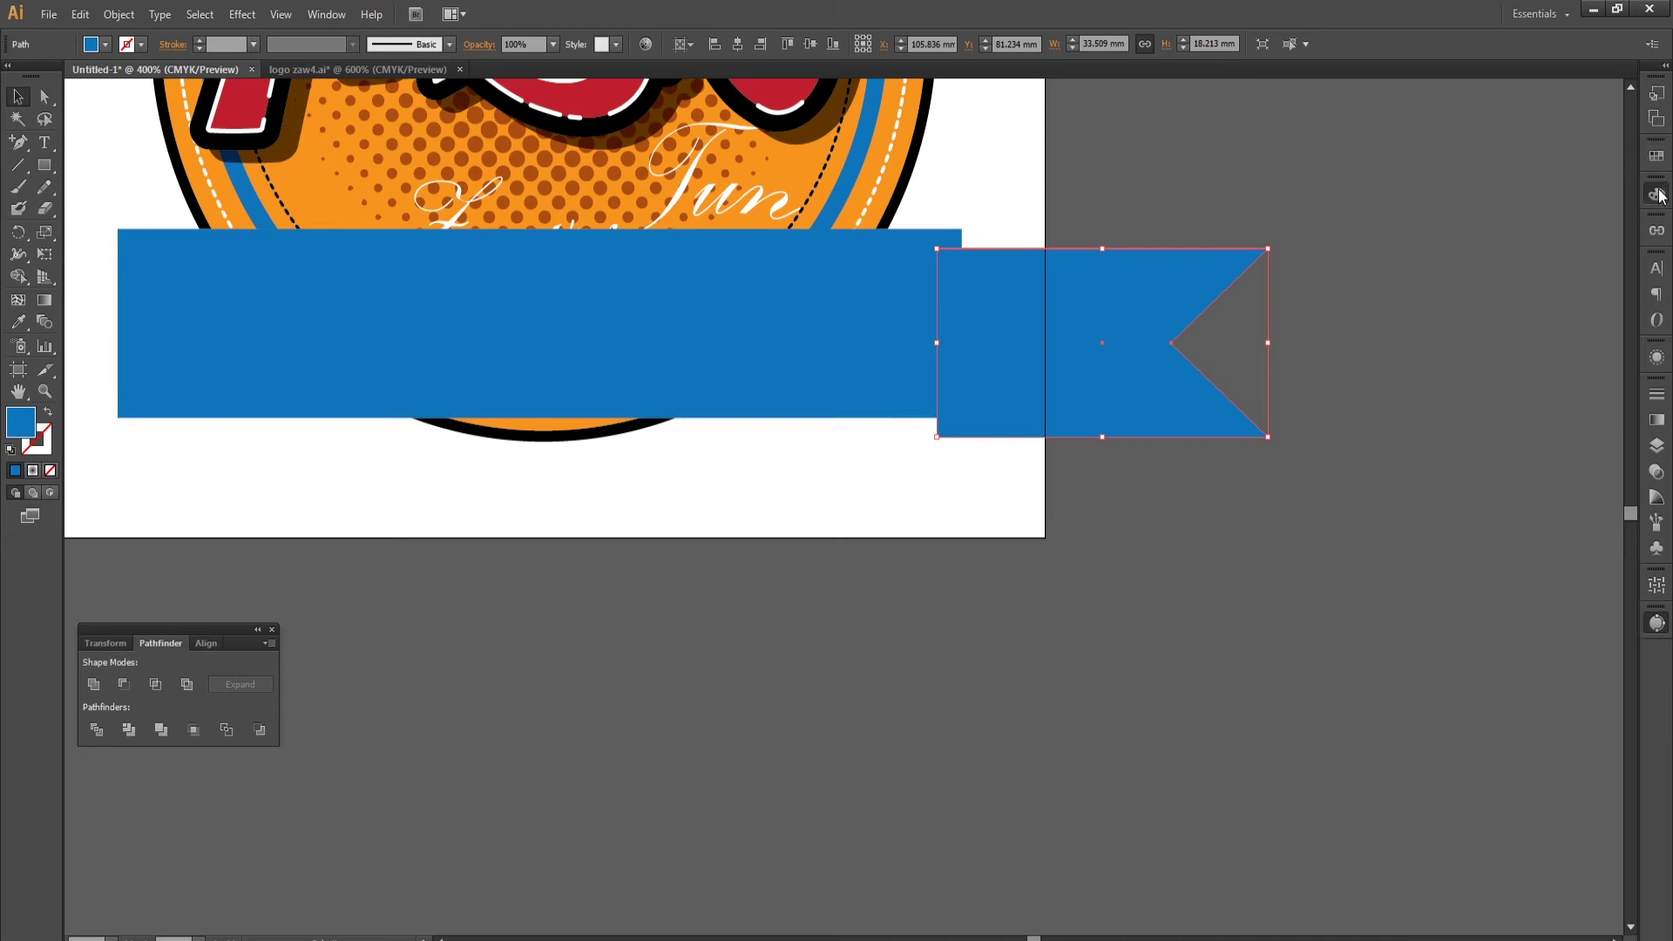
click(1513, 277)
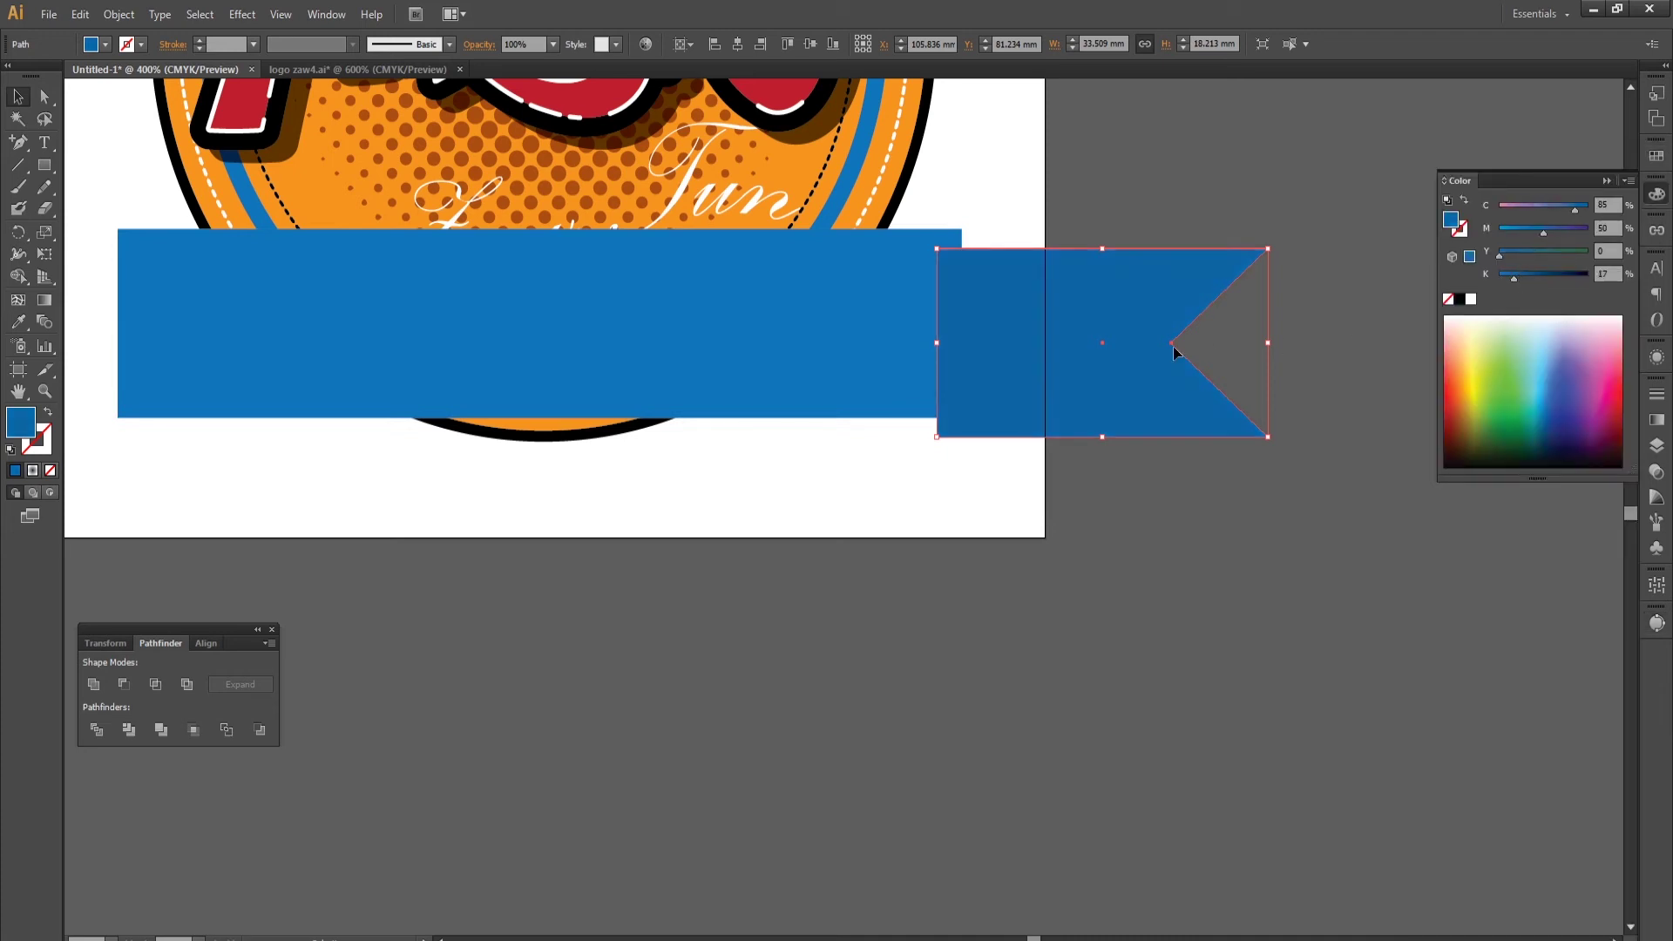
right_click(1079, 340)
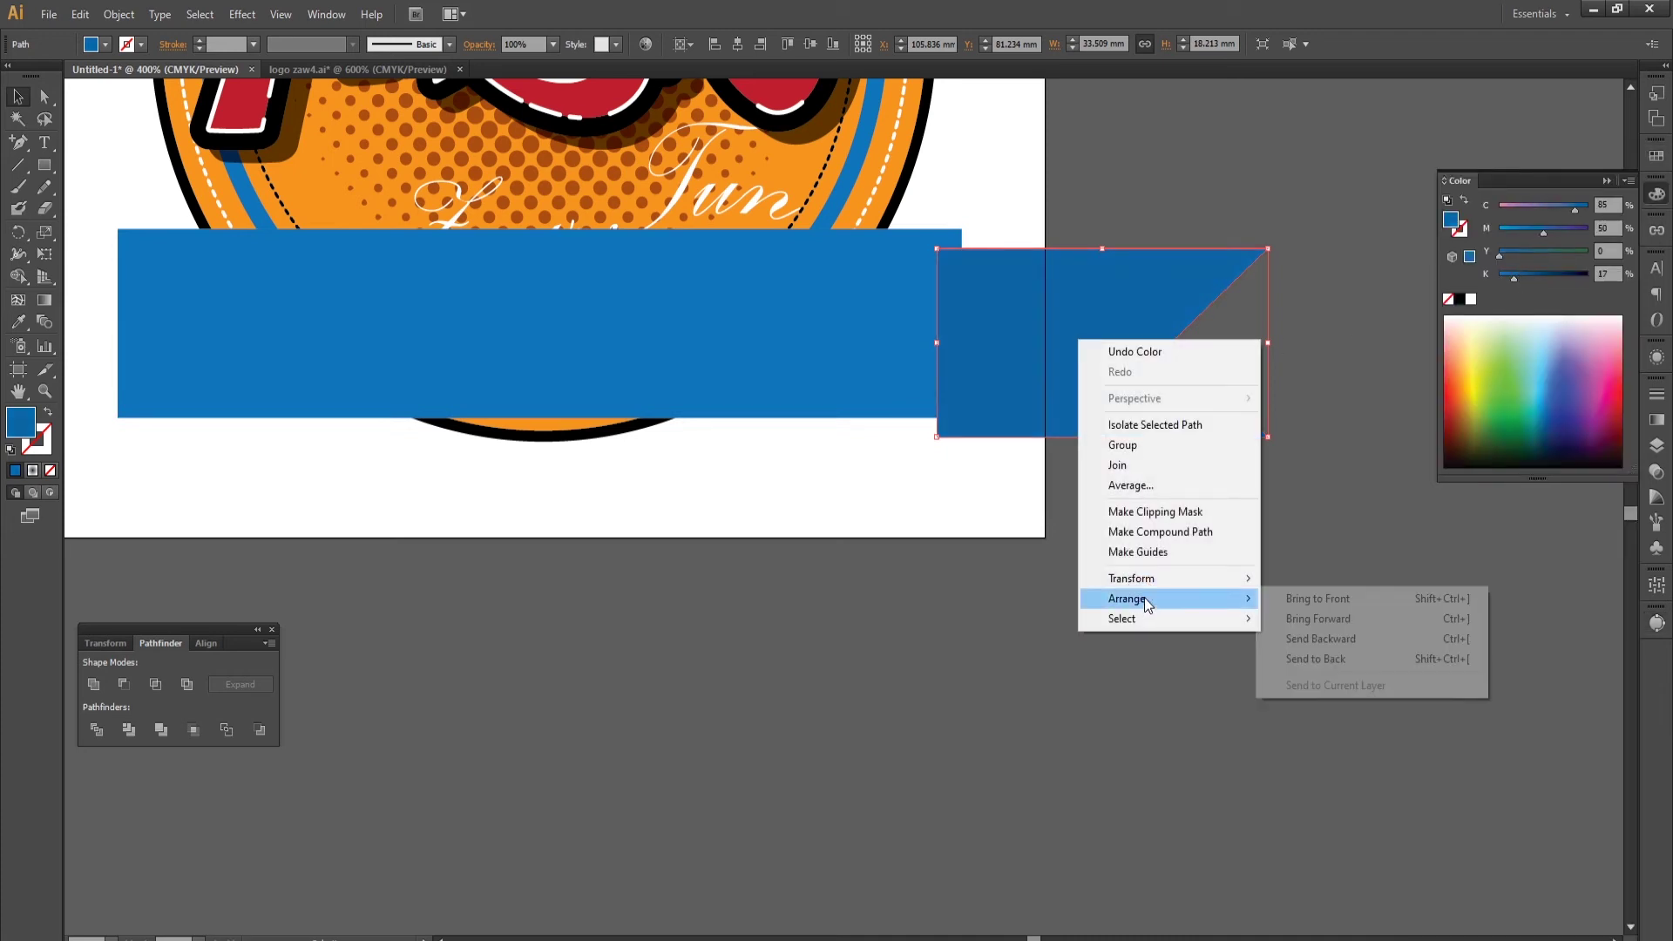
click(1315, 659)
Nudge the tail slightly left and lower so it tucks behind the banner's right end.
scroll(954, 343, up, 1)
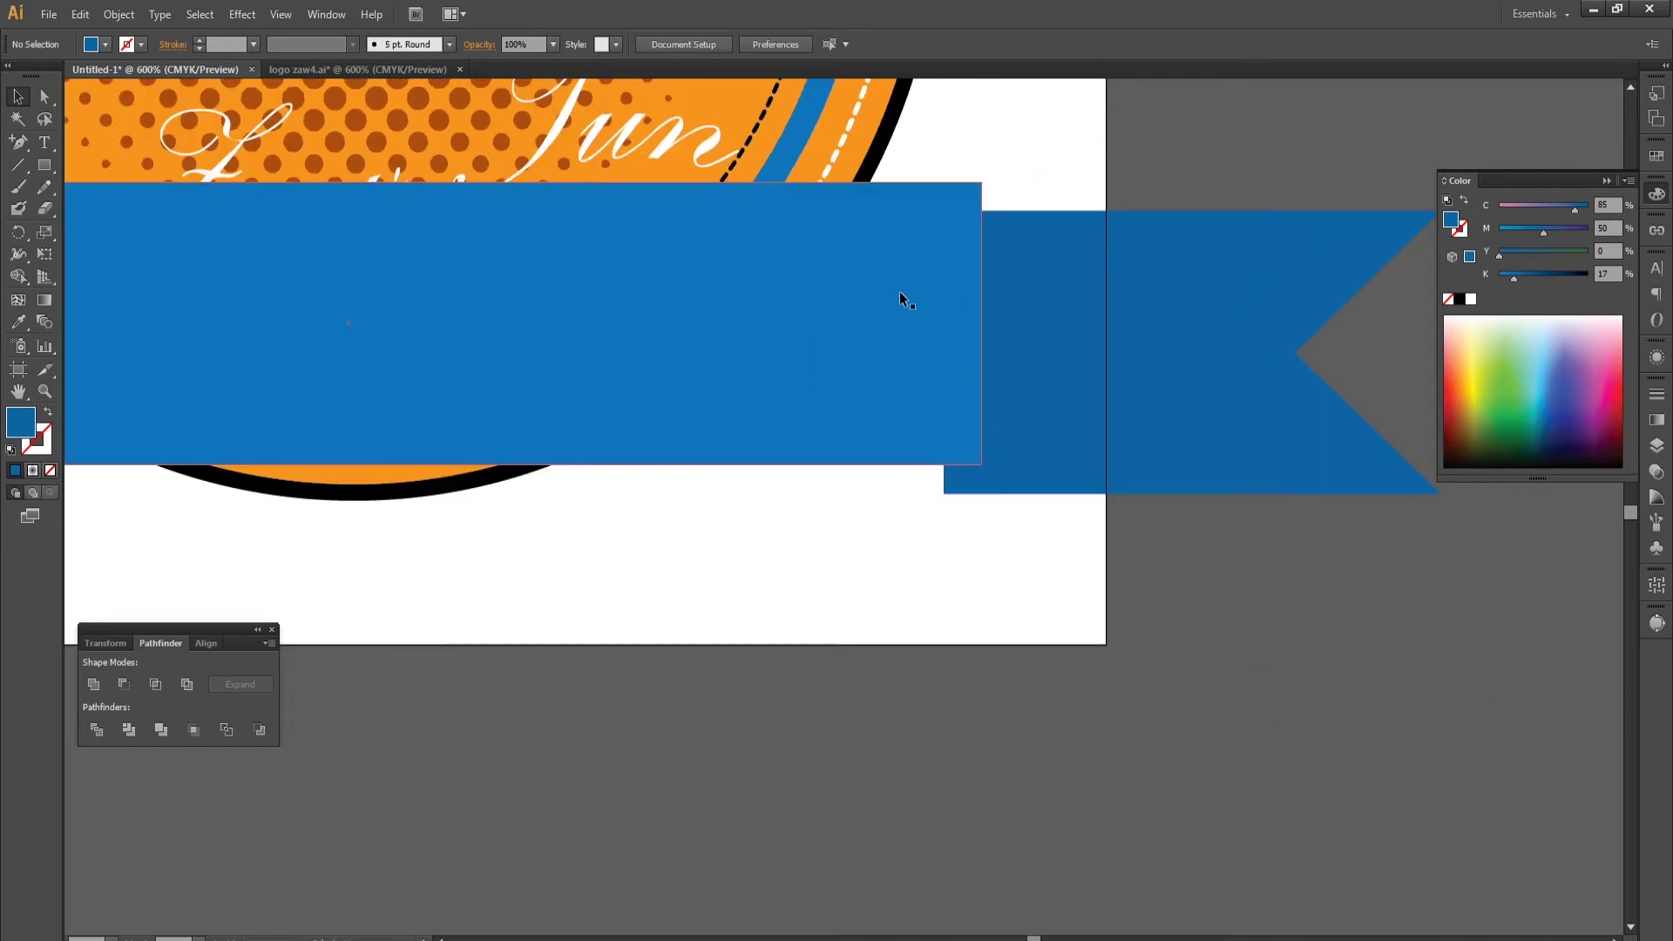
mouse_move(1077, 362)
mouse_down()
mouse_move(1029, 367)
mouse_move(1045, 371)
mouse_up()
click(983, 509)
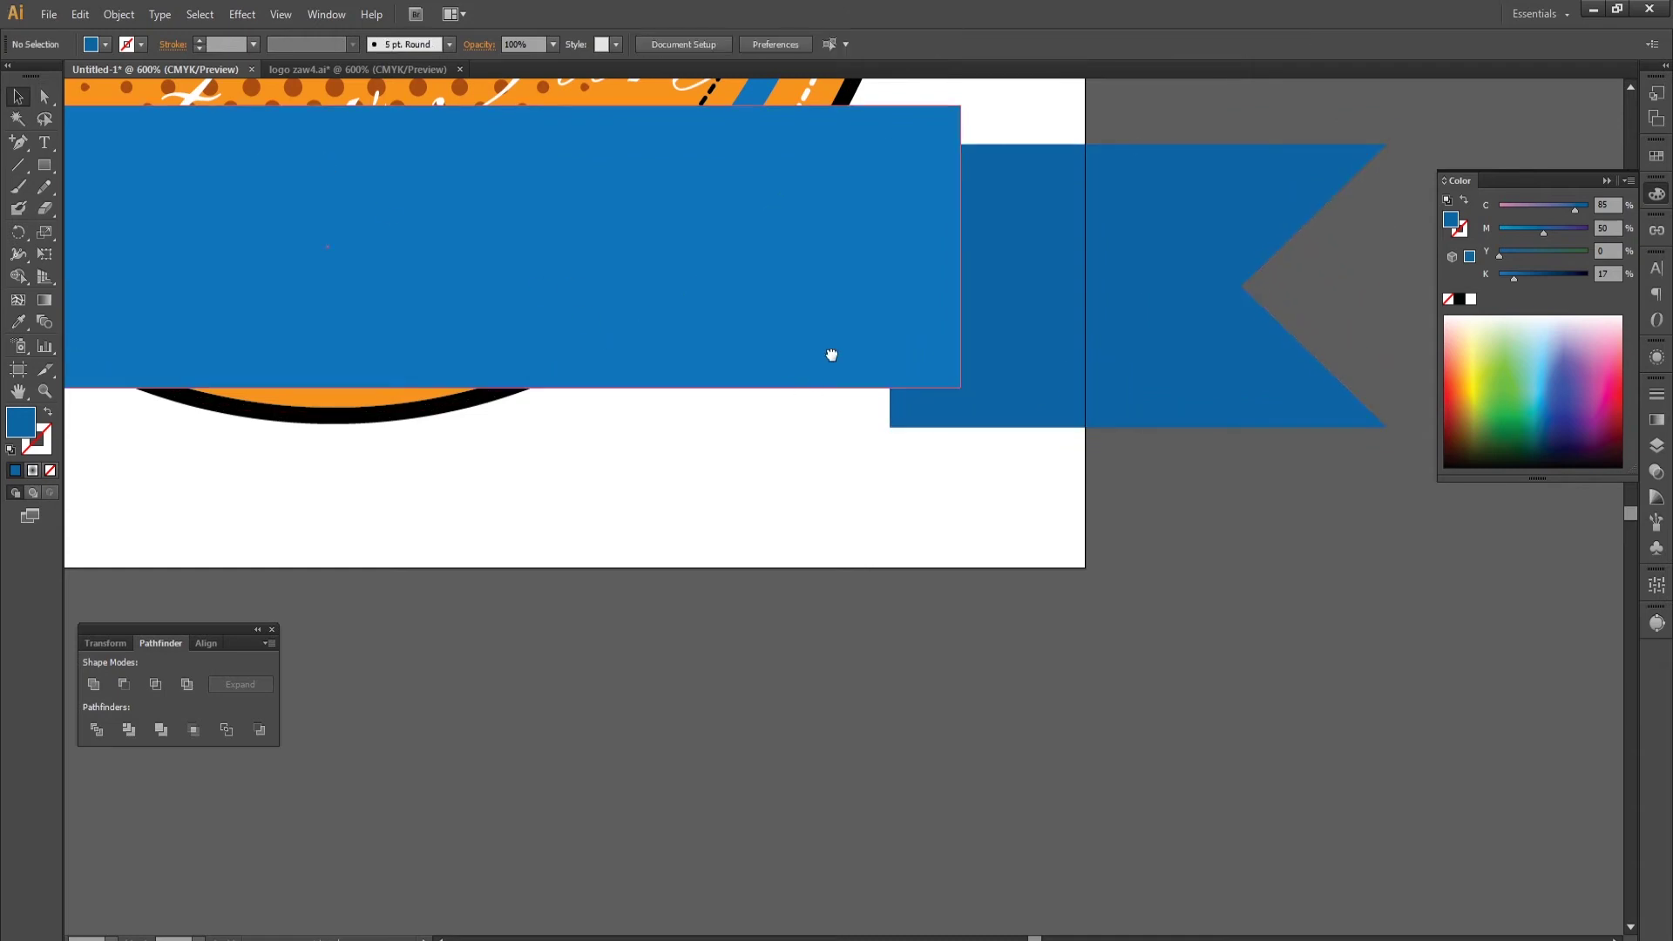
drag(831, 355, 744, 504)
Draw a closed fold shape with the Pen tool between the banner's right end and the flag.
click(19, 150)
drag(25, 153, 96, 139)
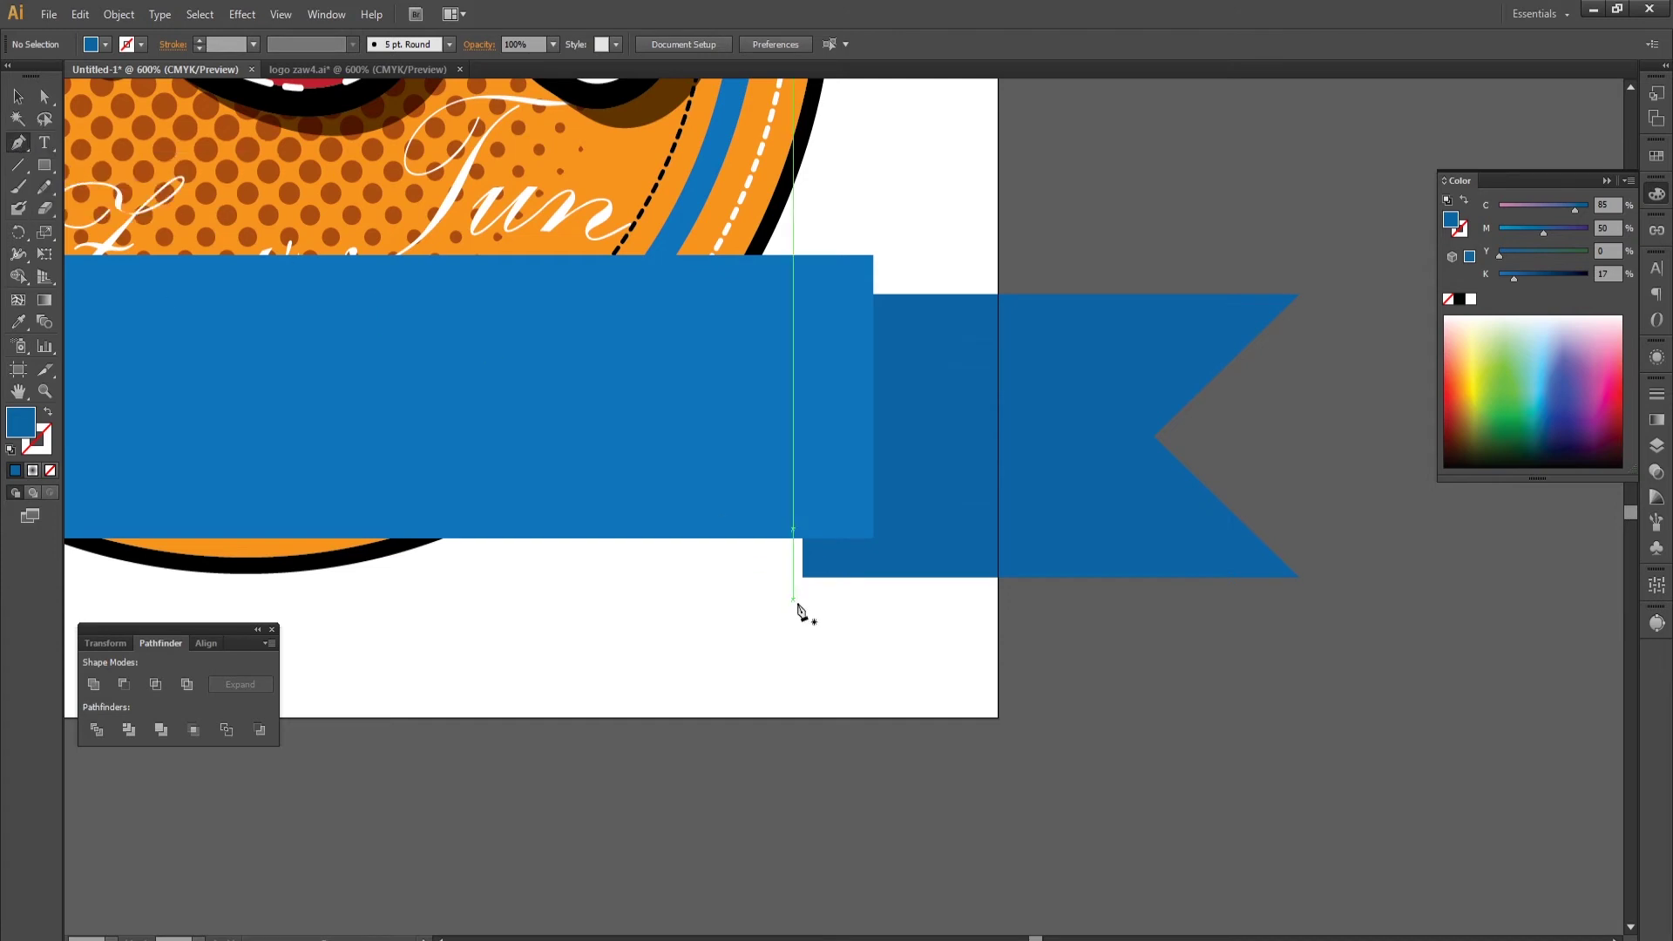
click(802, 577)
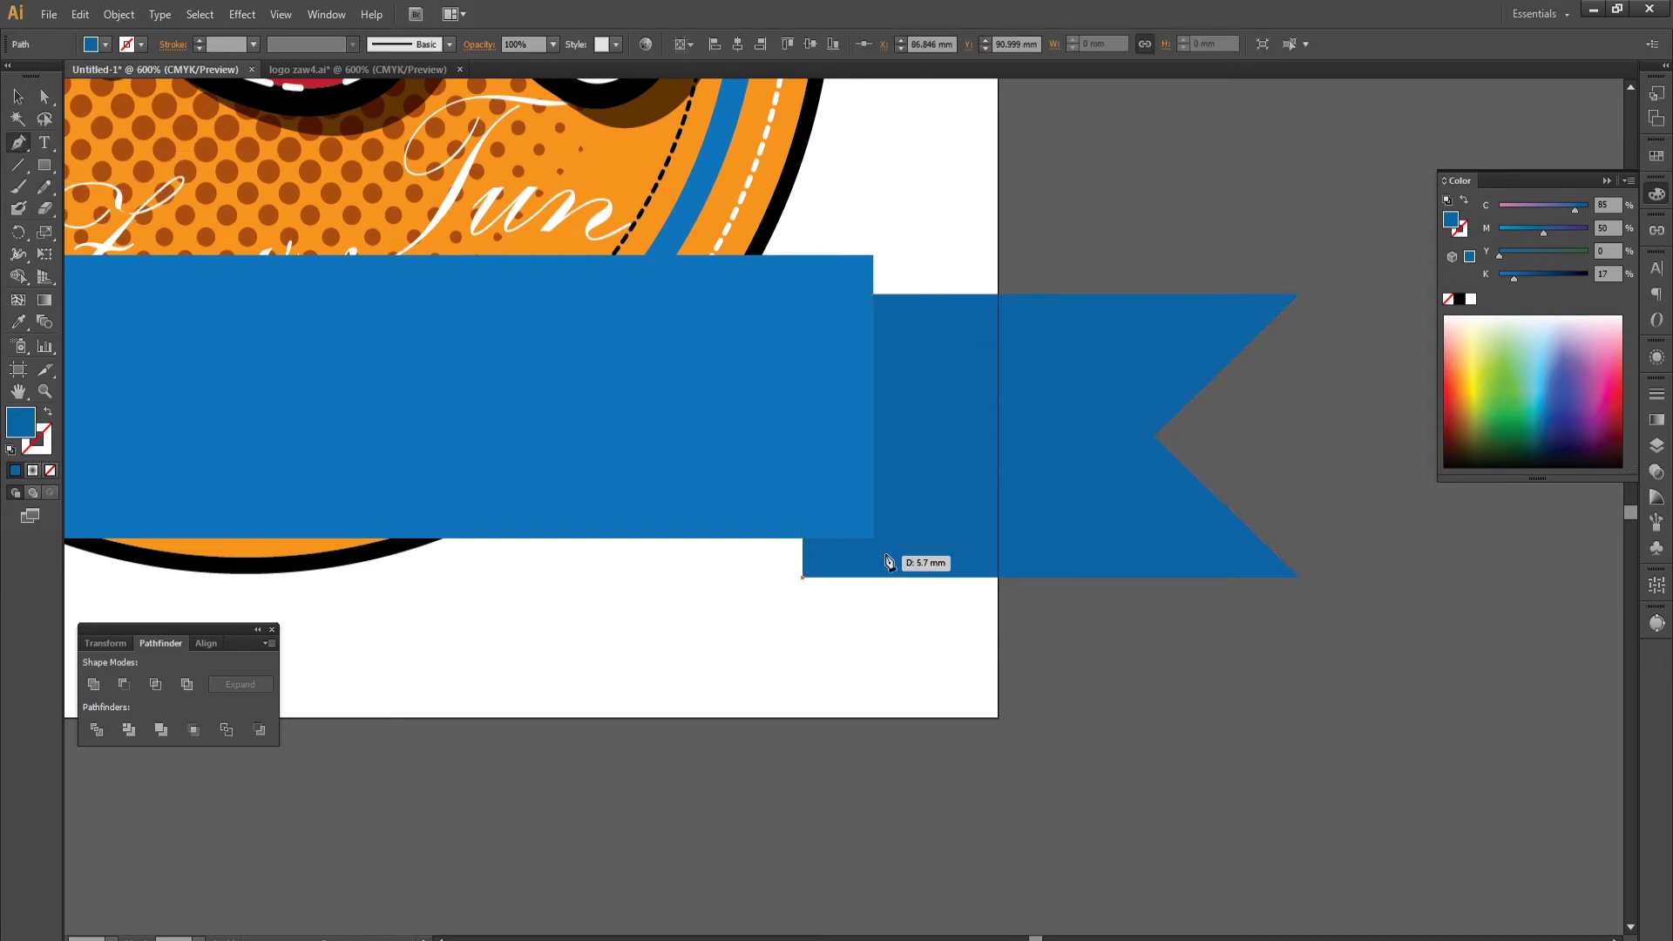
click(873, 538)
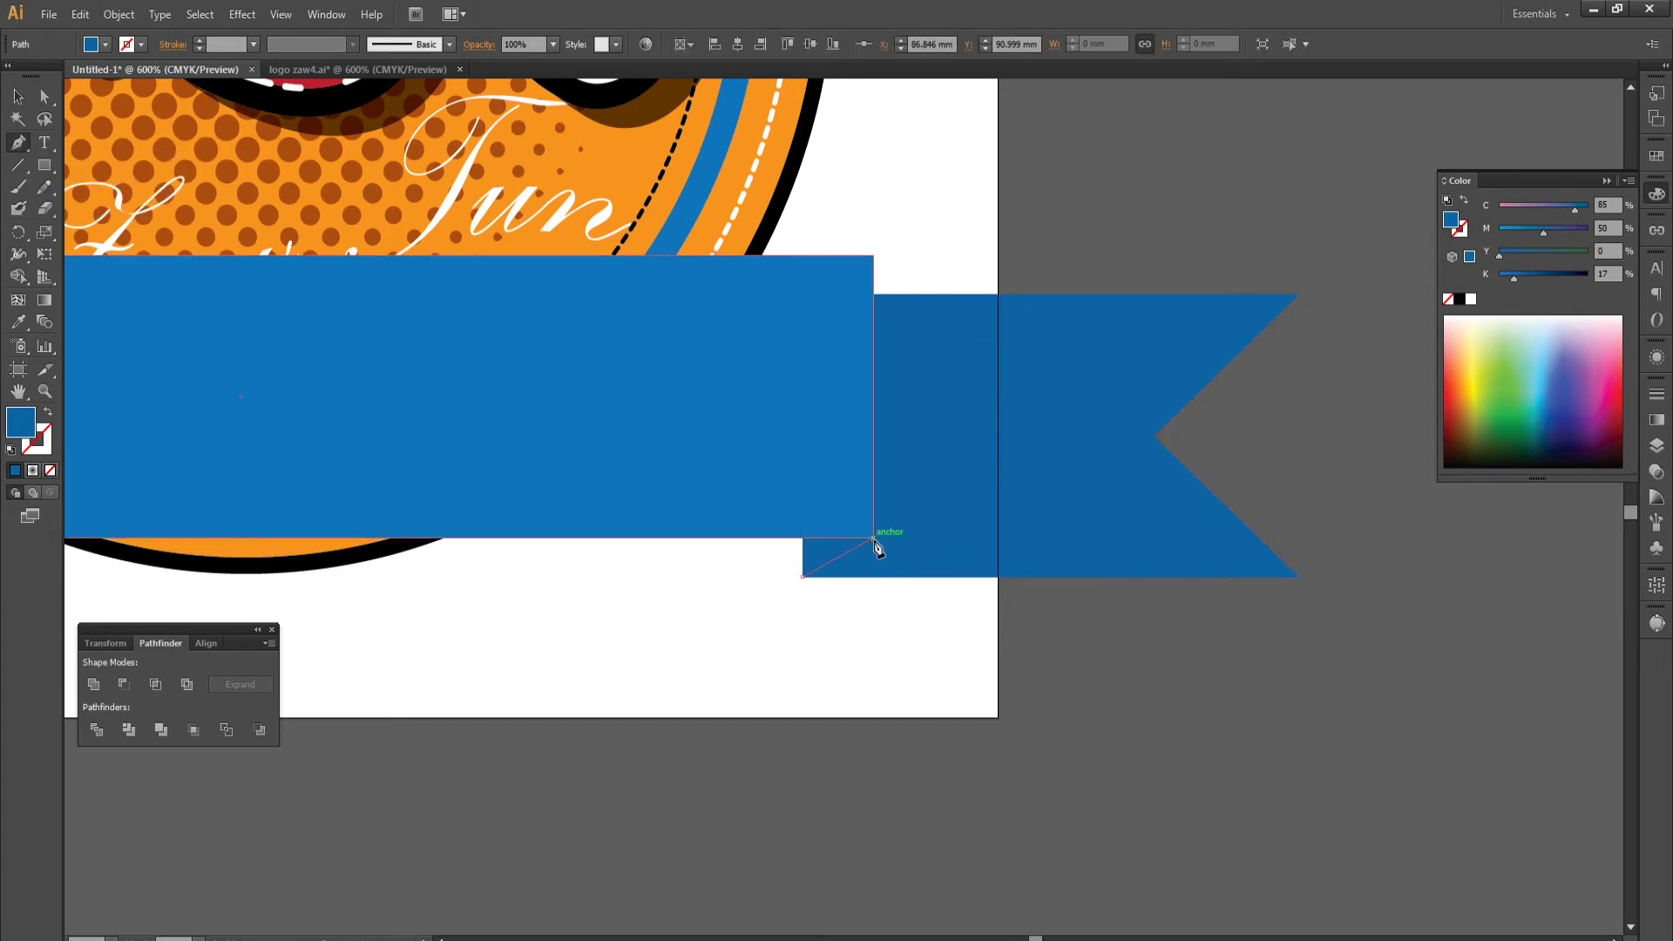
click(902, 296)
click(900, 296)
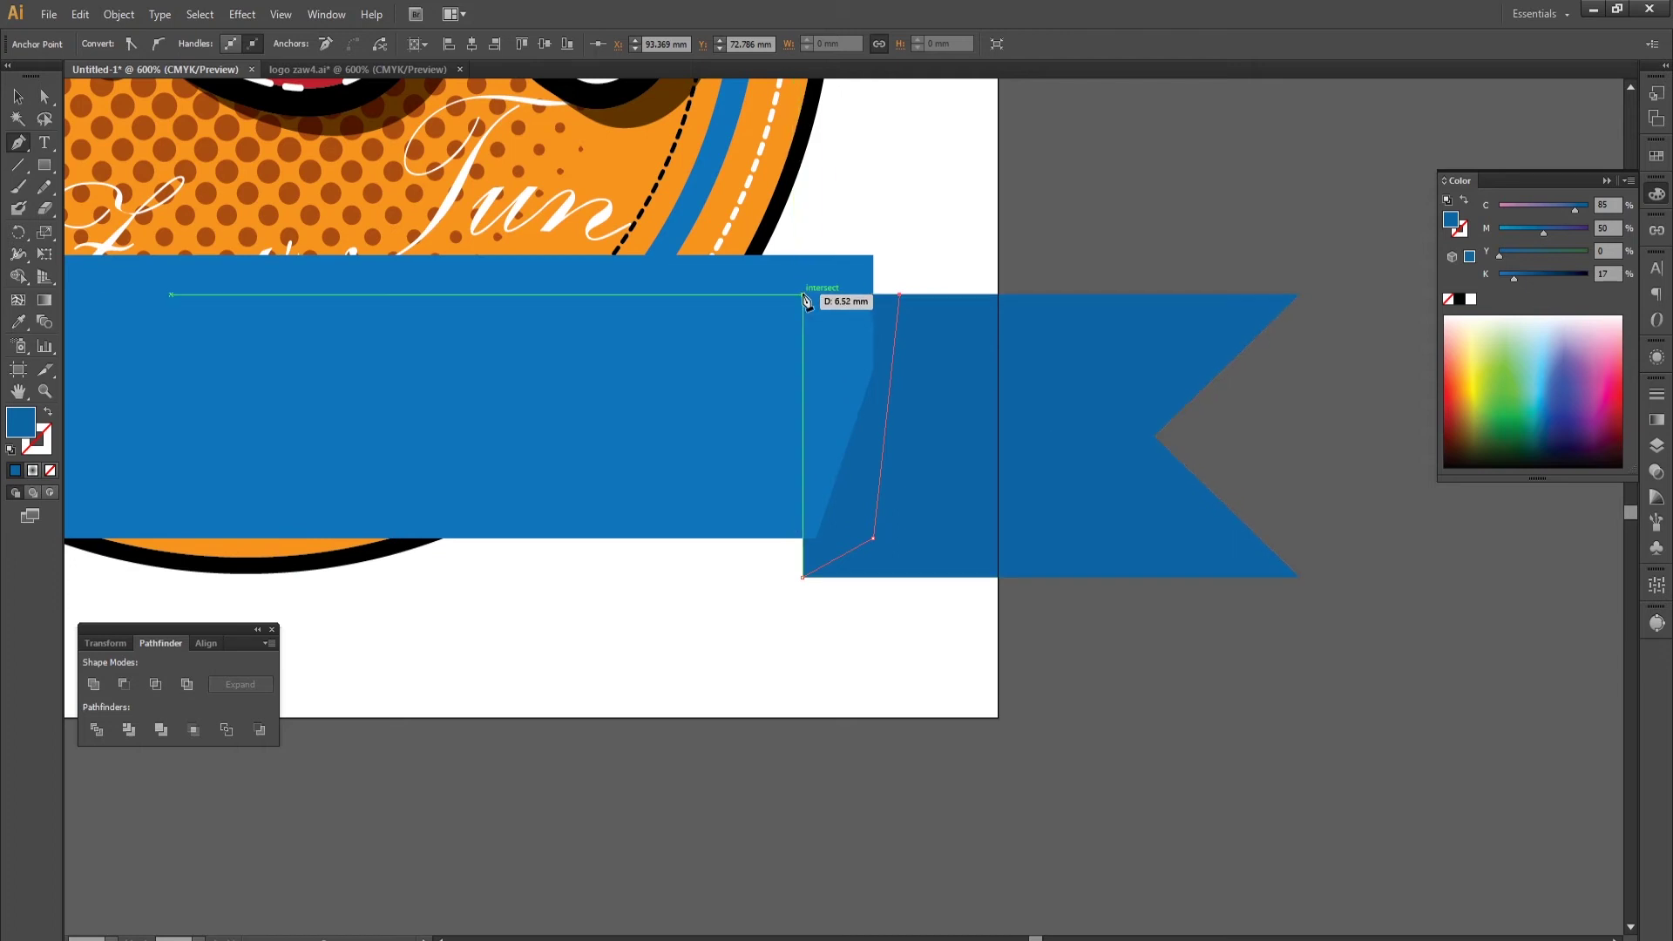
click(803, 296)
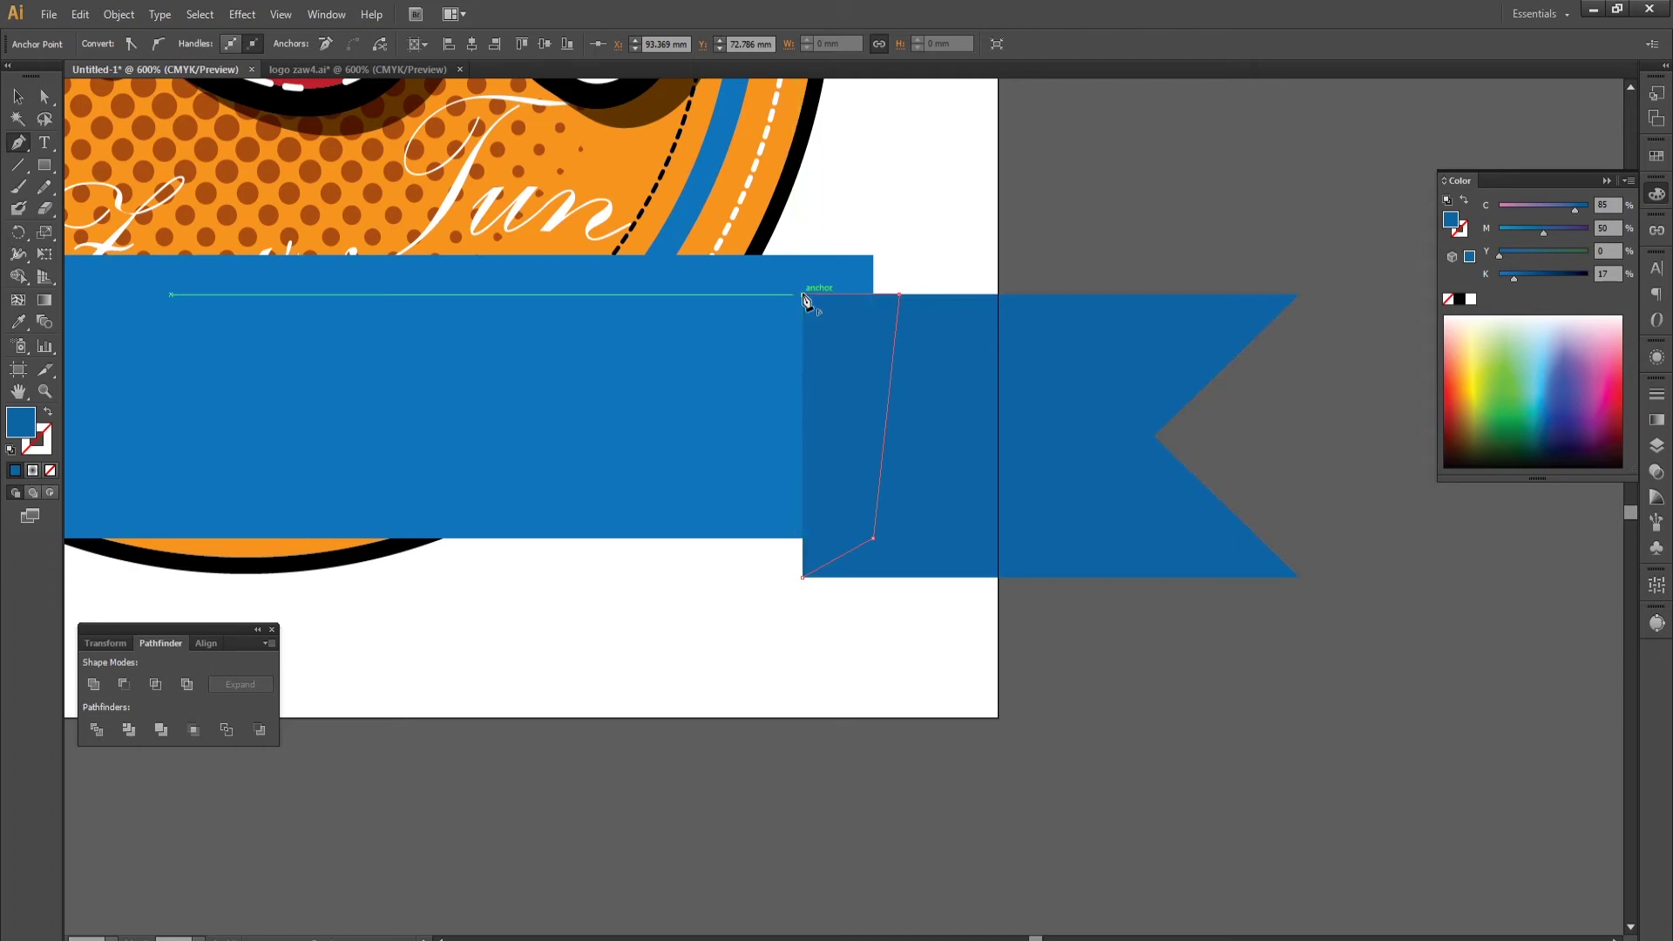
click(803, 578)
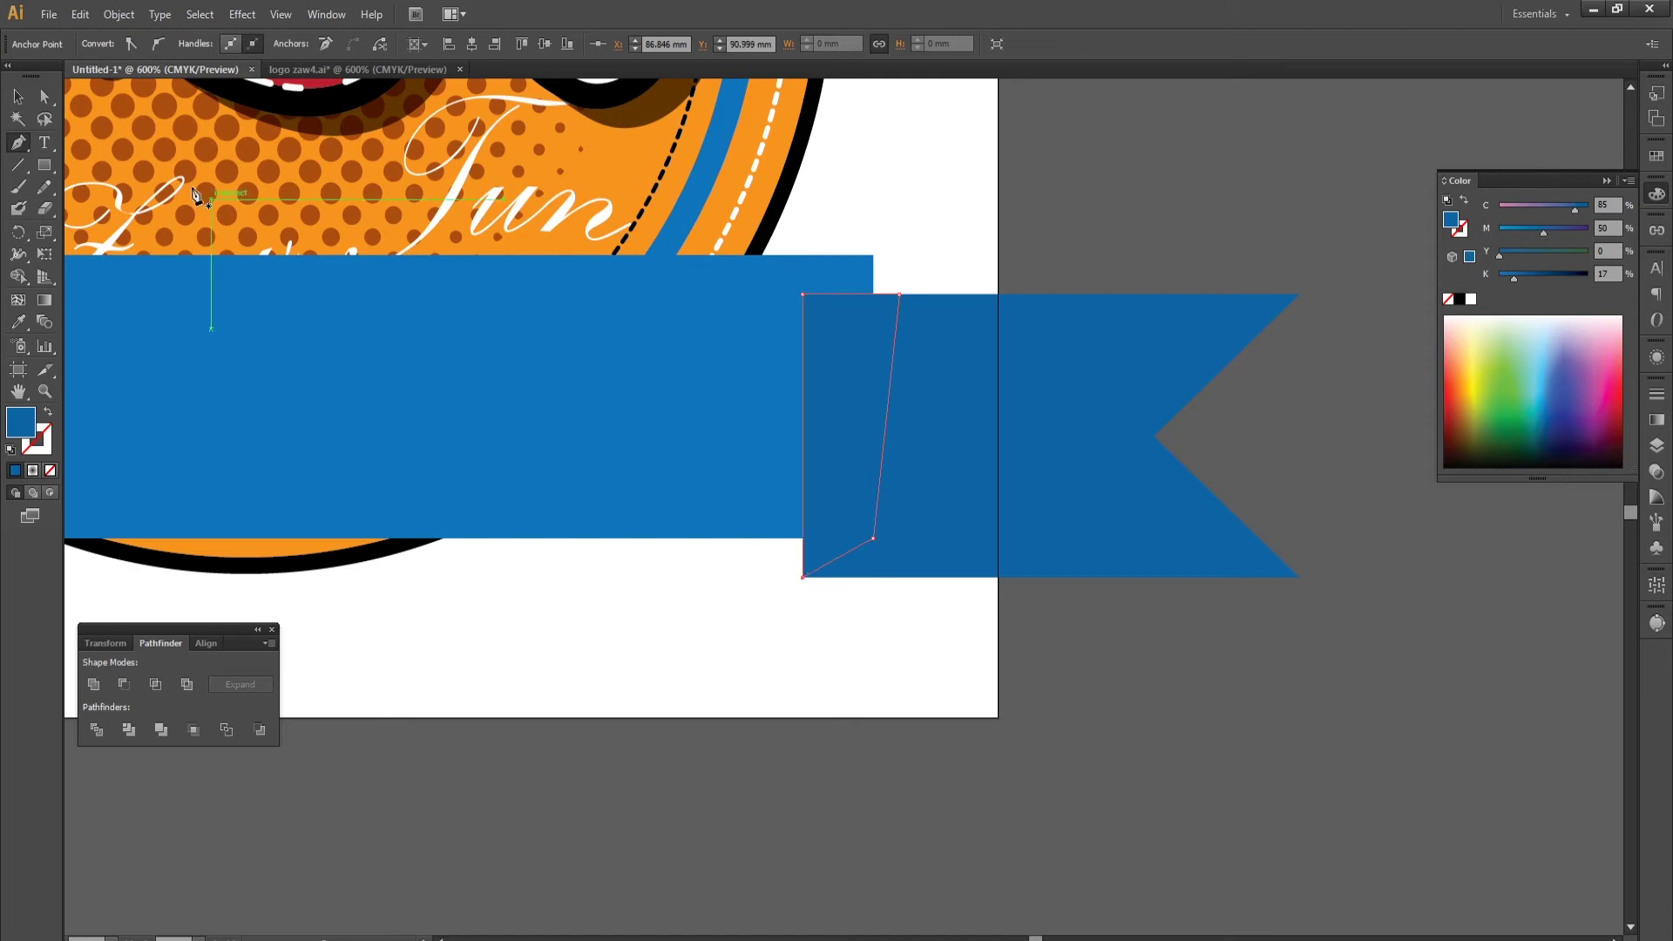
Darken the fold to K 41 and send it behind the banner.
click(21, 98)
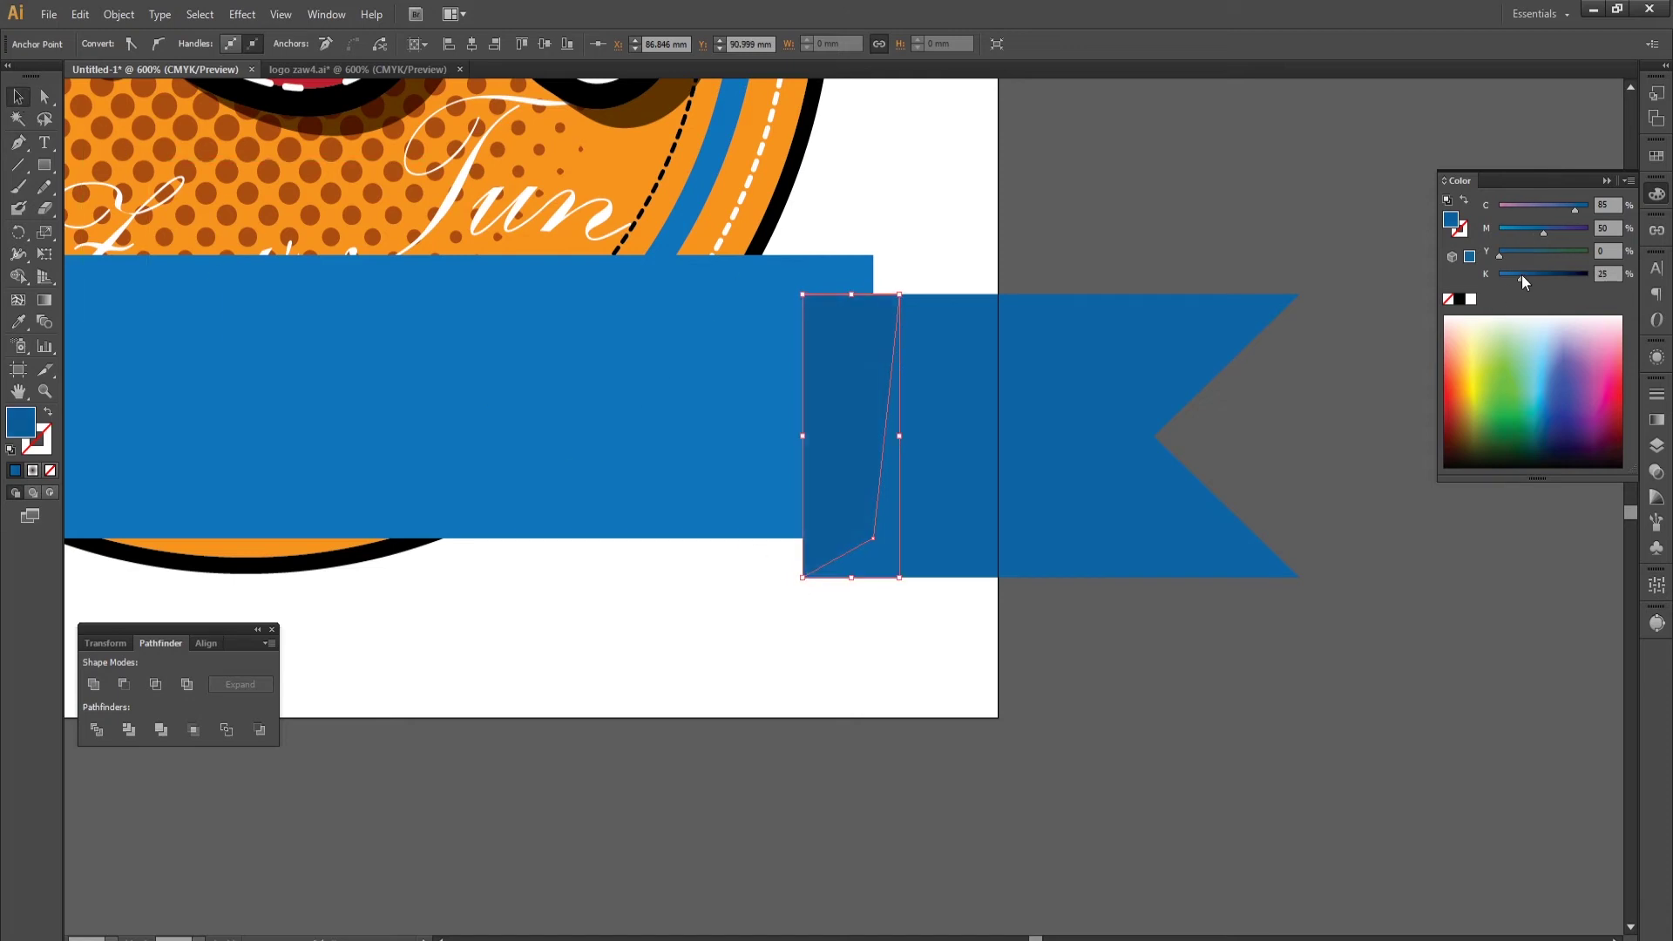
drag(1539, 275, 1535, 275)
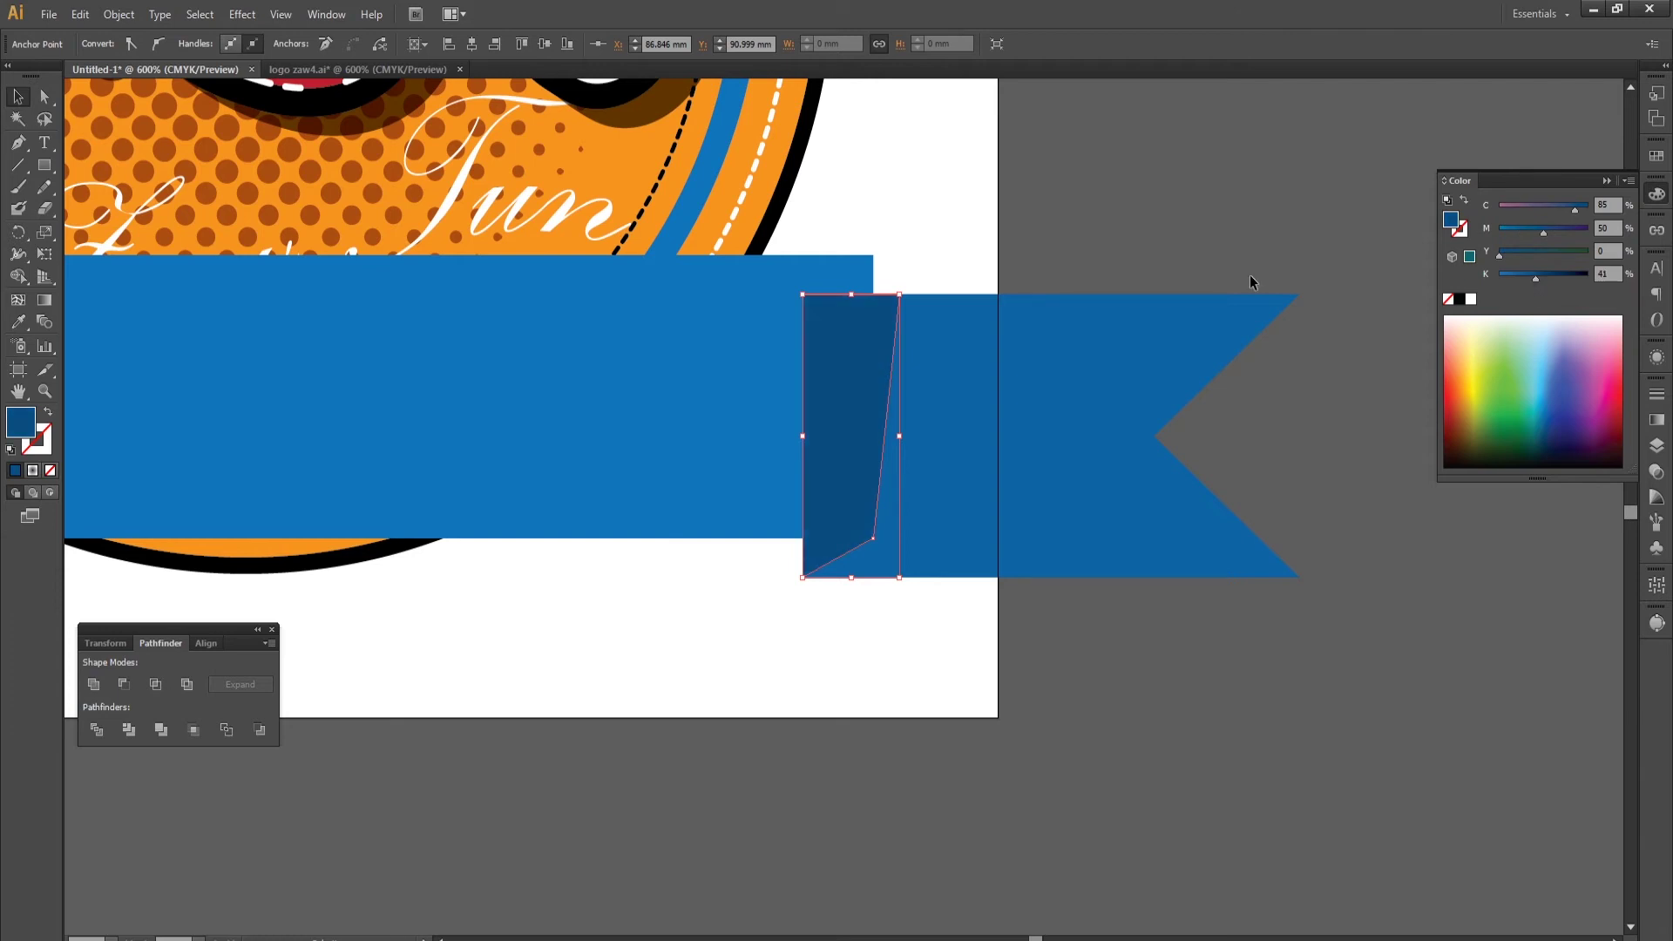
click(962, 245)
click(847, 352)
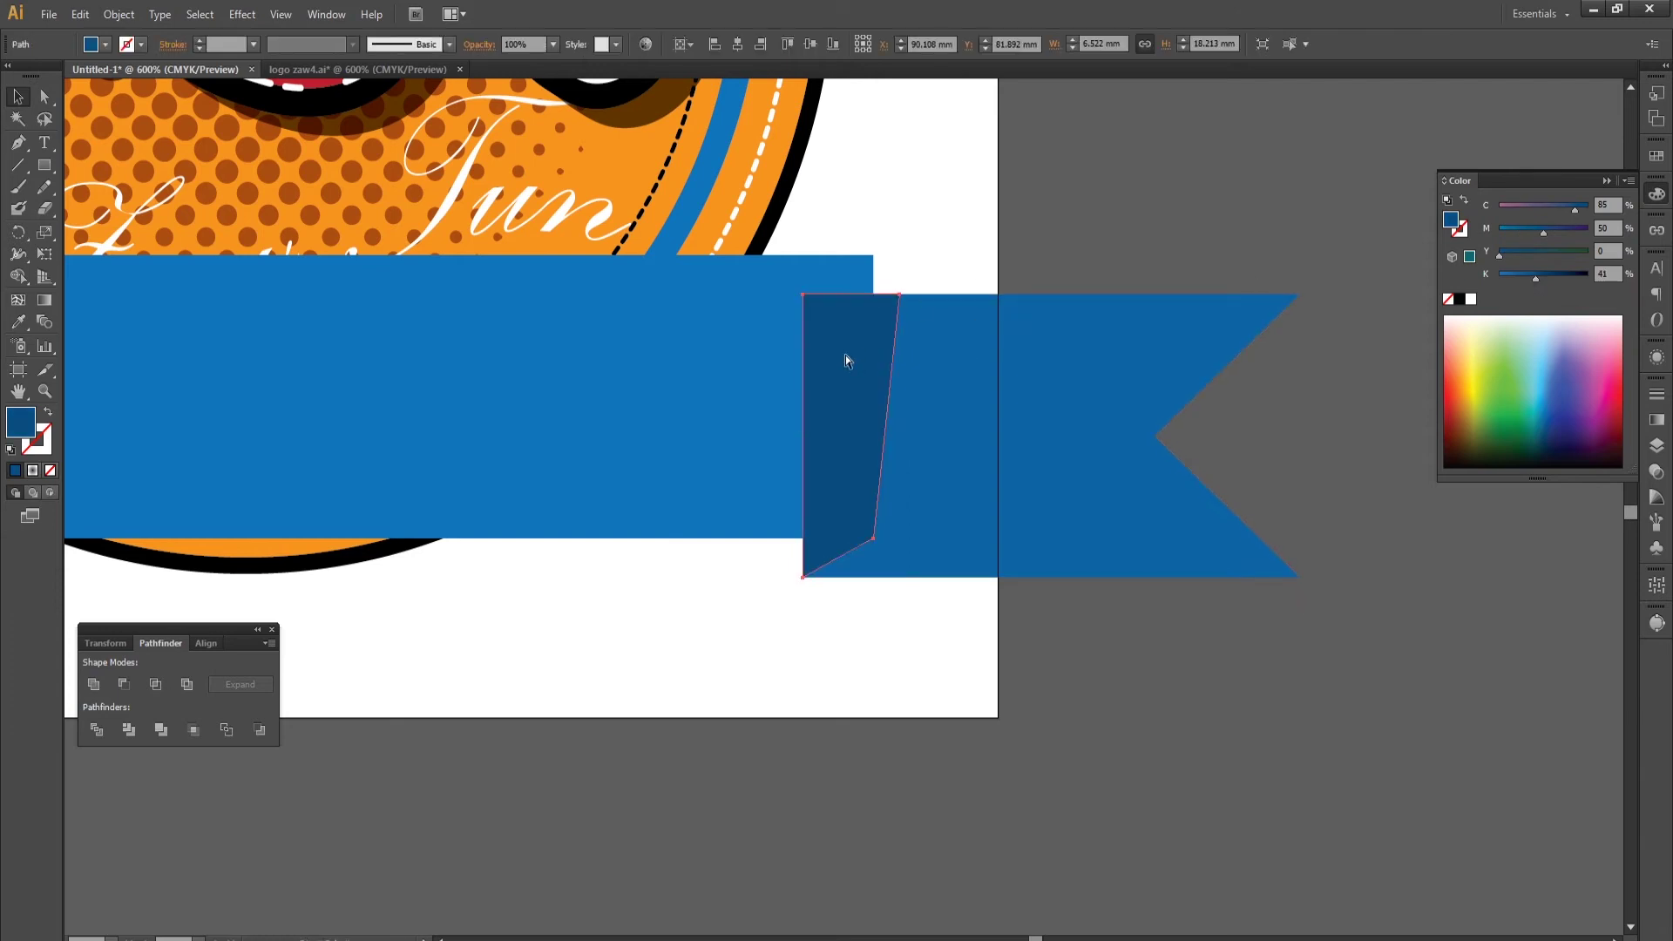
key(ctrl+shift+bracketleft)
Group the dark fold together with the flag tail.
click(886, 218)
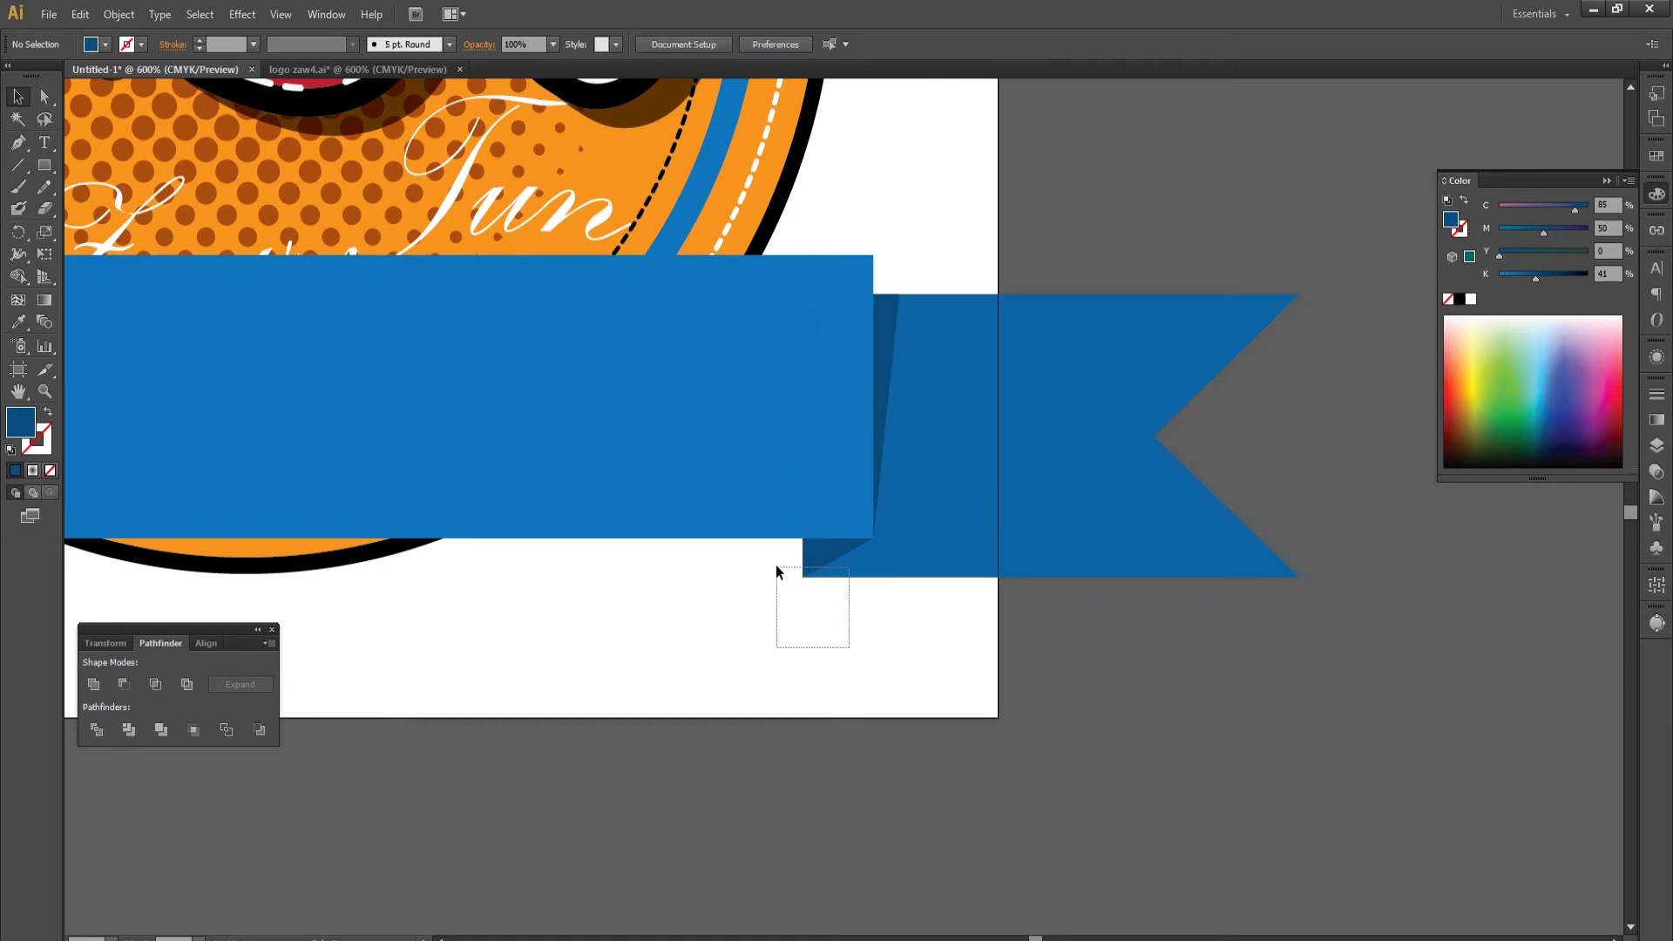
drag(776, 566, 775, 564)
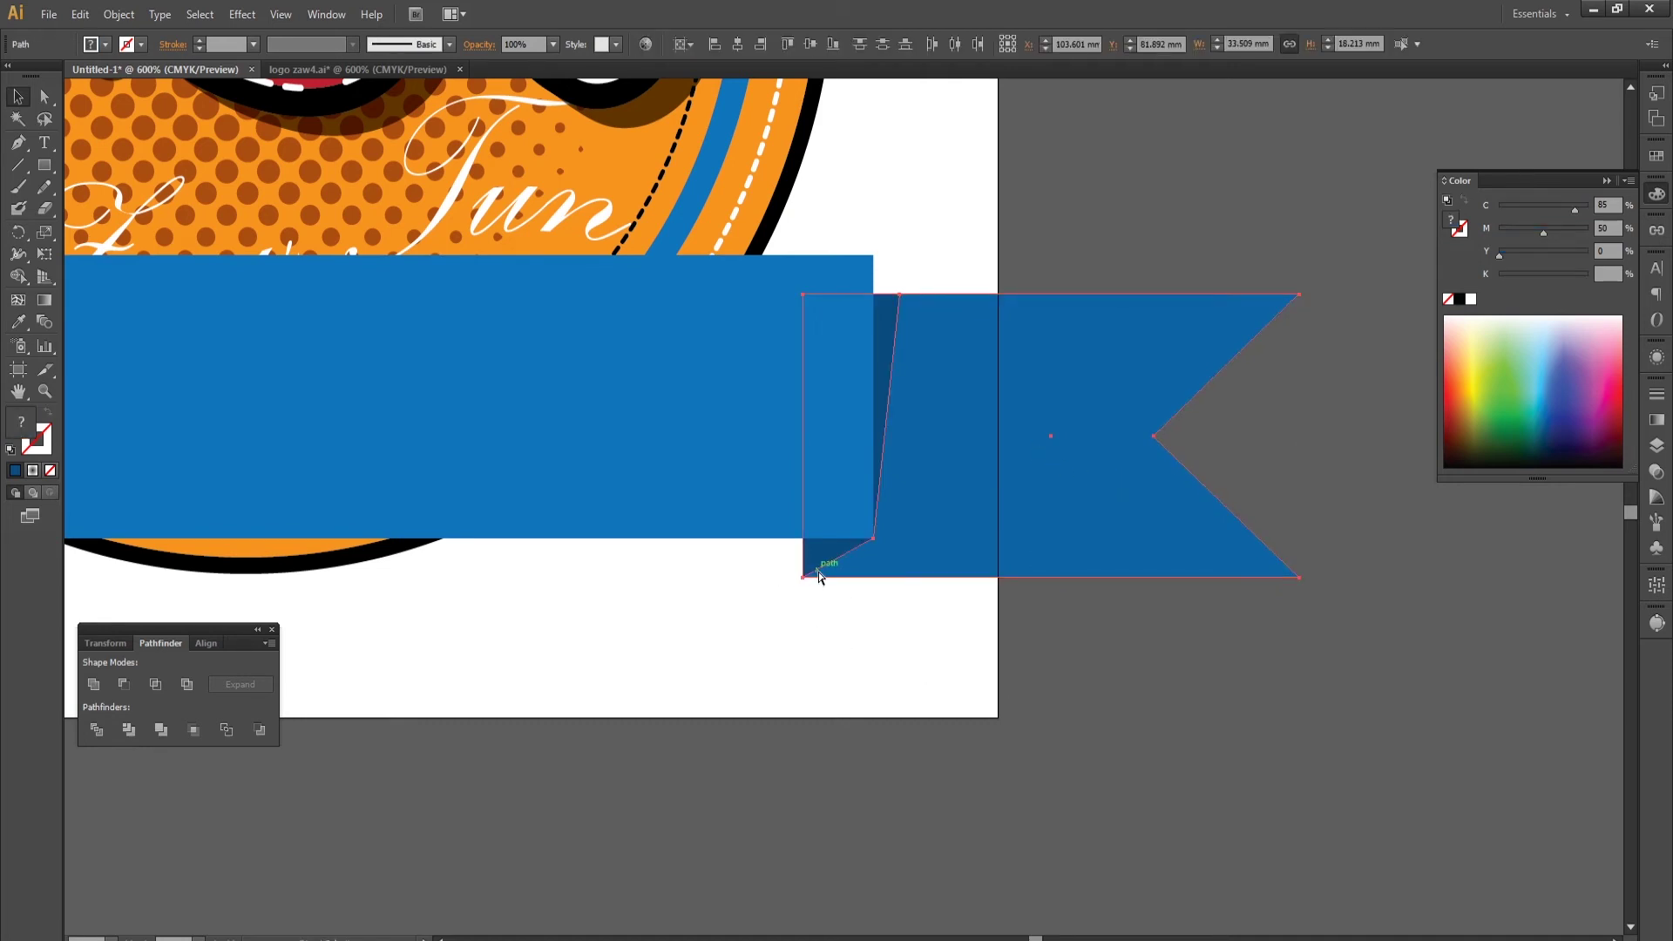
key(ctrl+g)
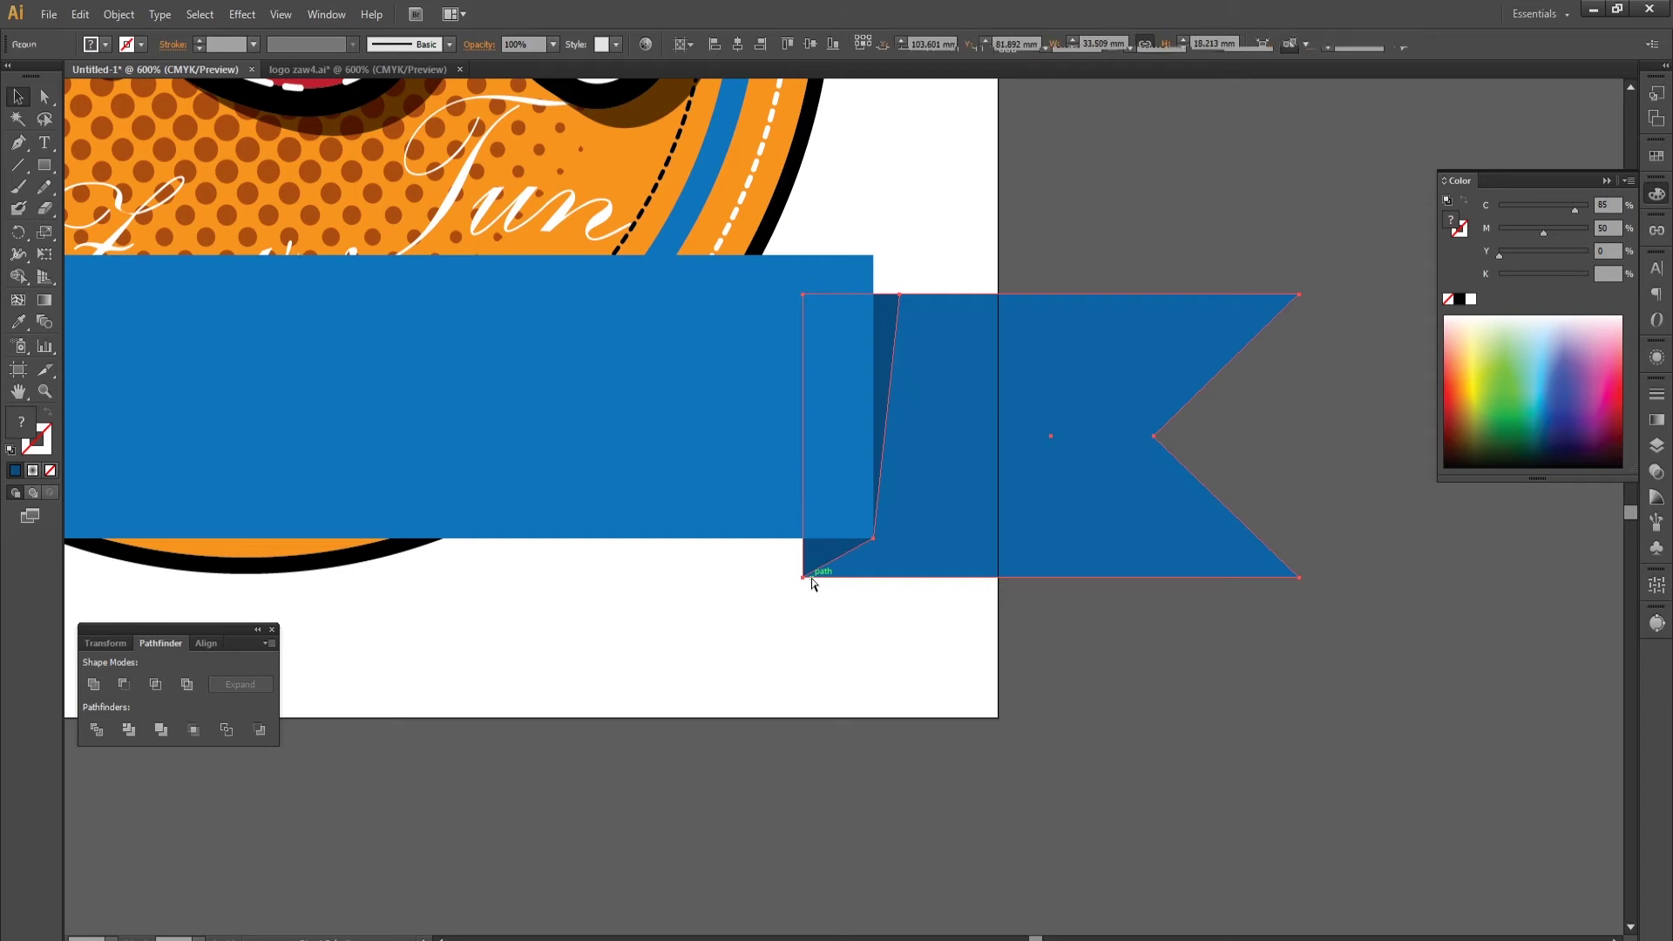
click(1008, 279)
scroll(1121, 421, down, 2)
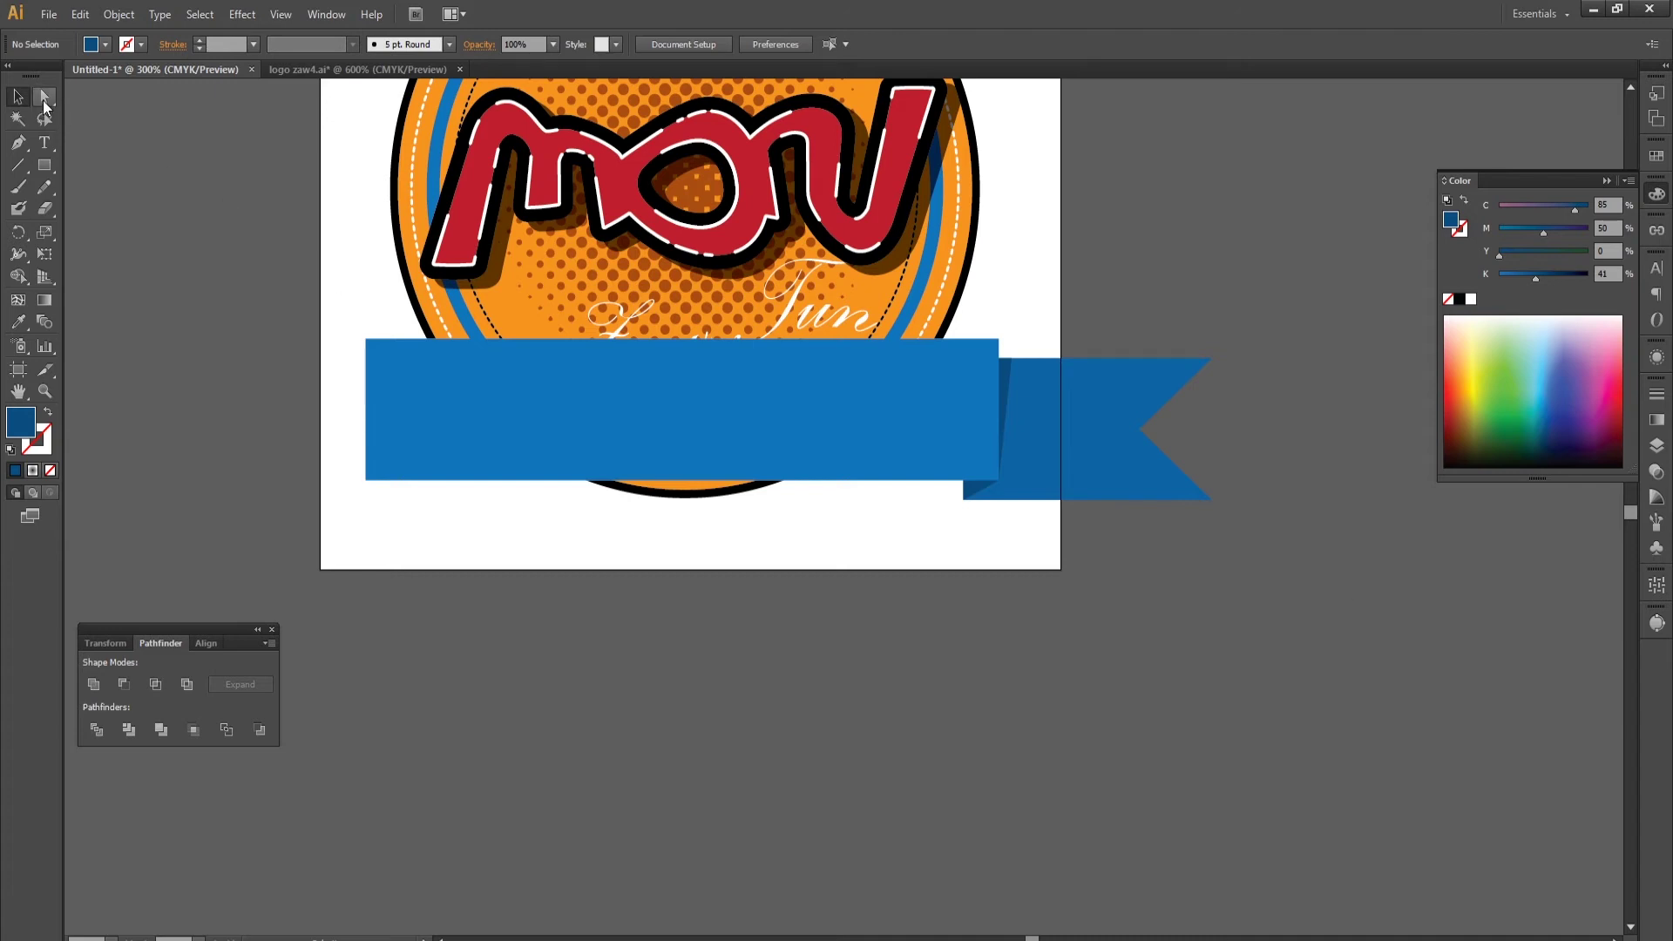
Narrow the flag tail from its left side to about 26.1 mm wide.
click(1016, 465)
key(a)
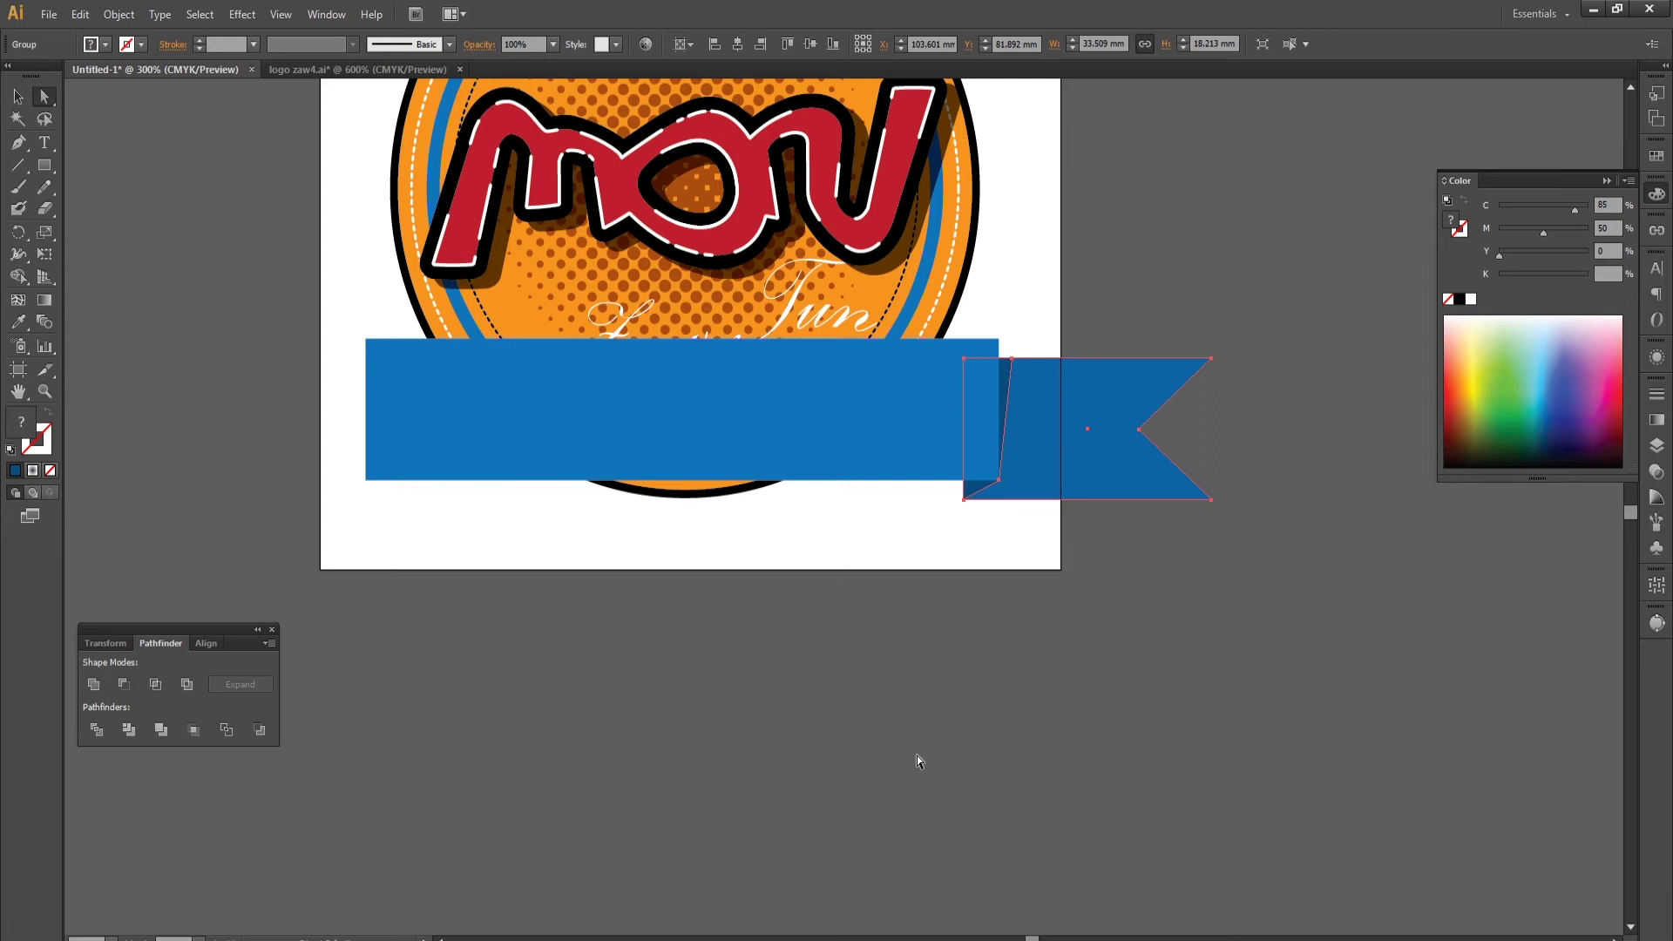
click(1050, 439)
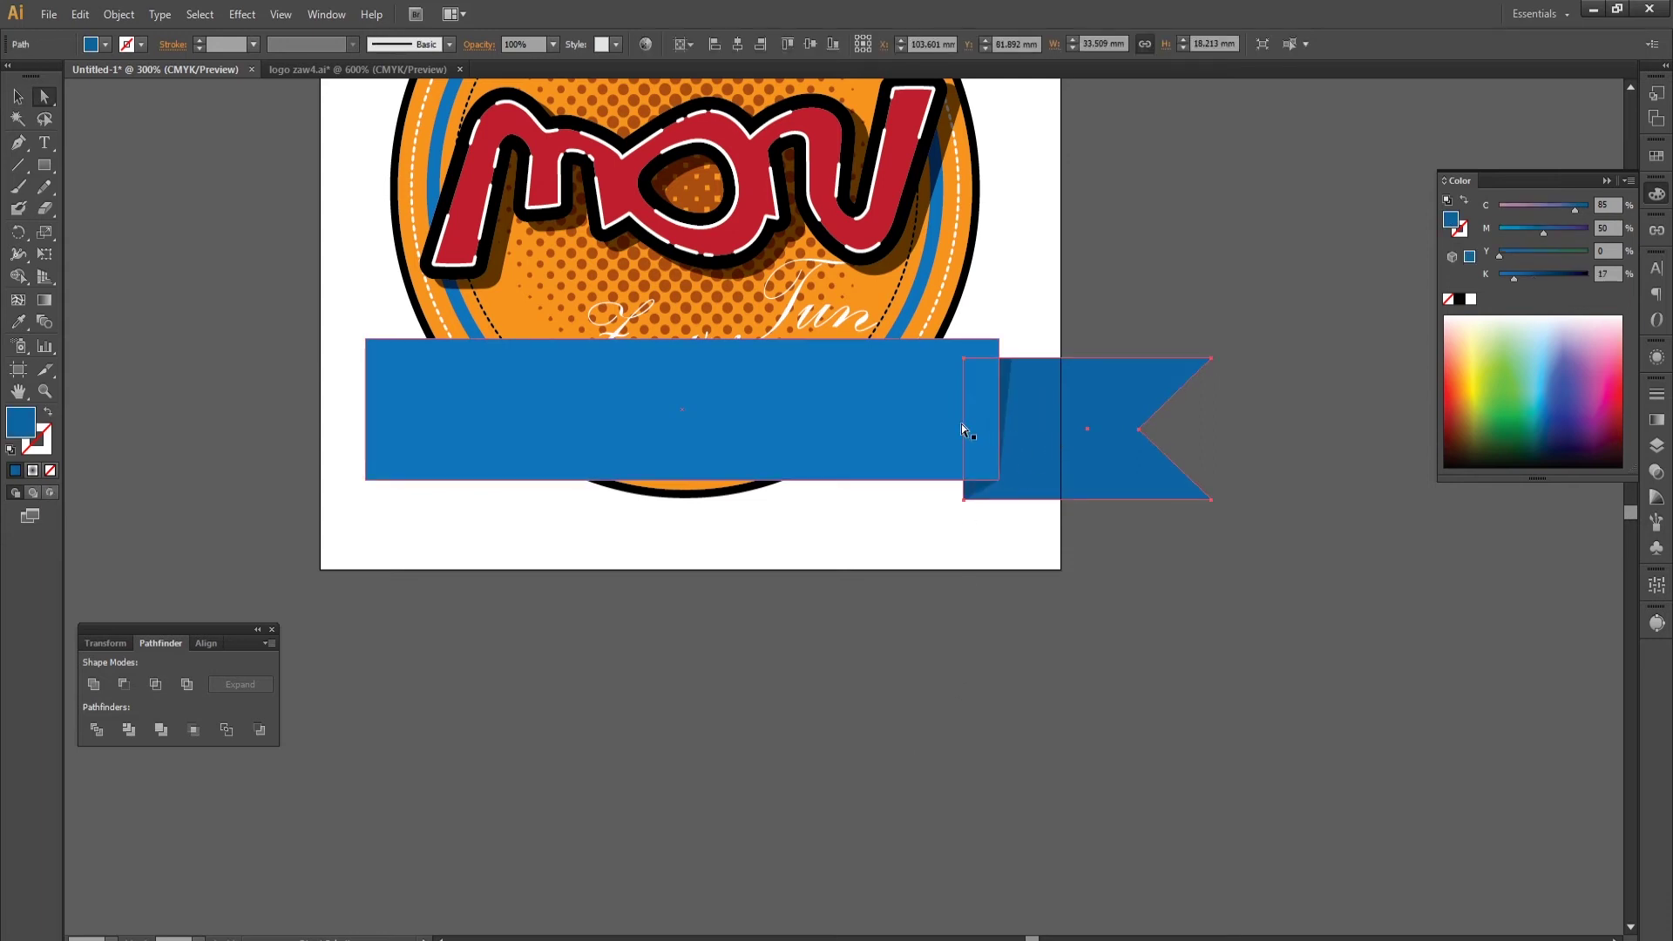
key(v)
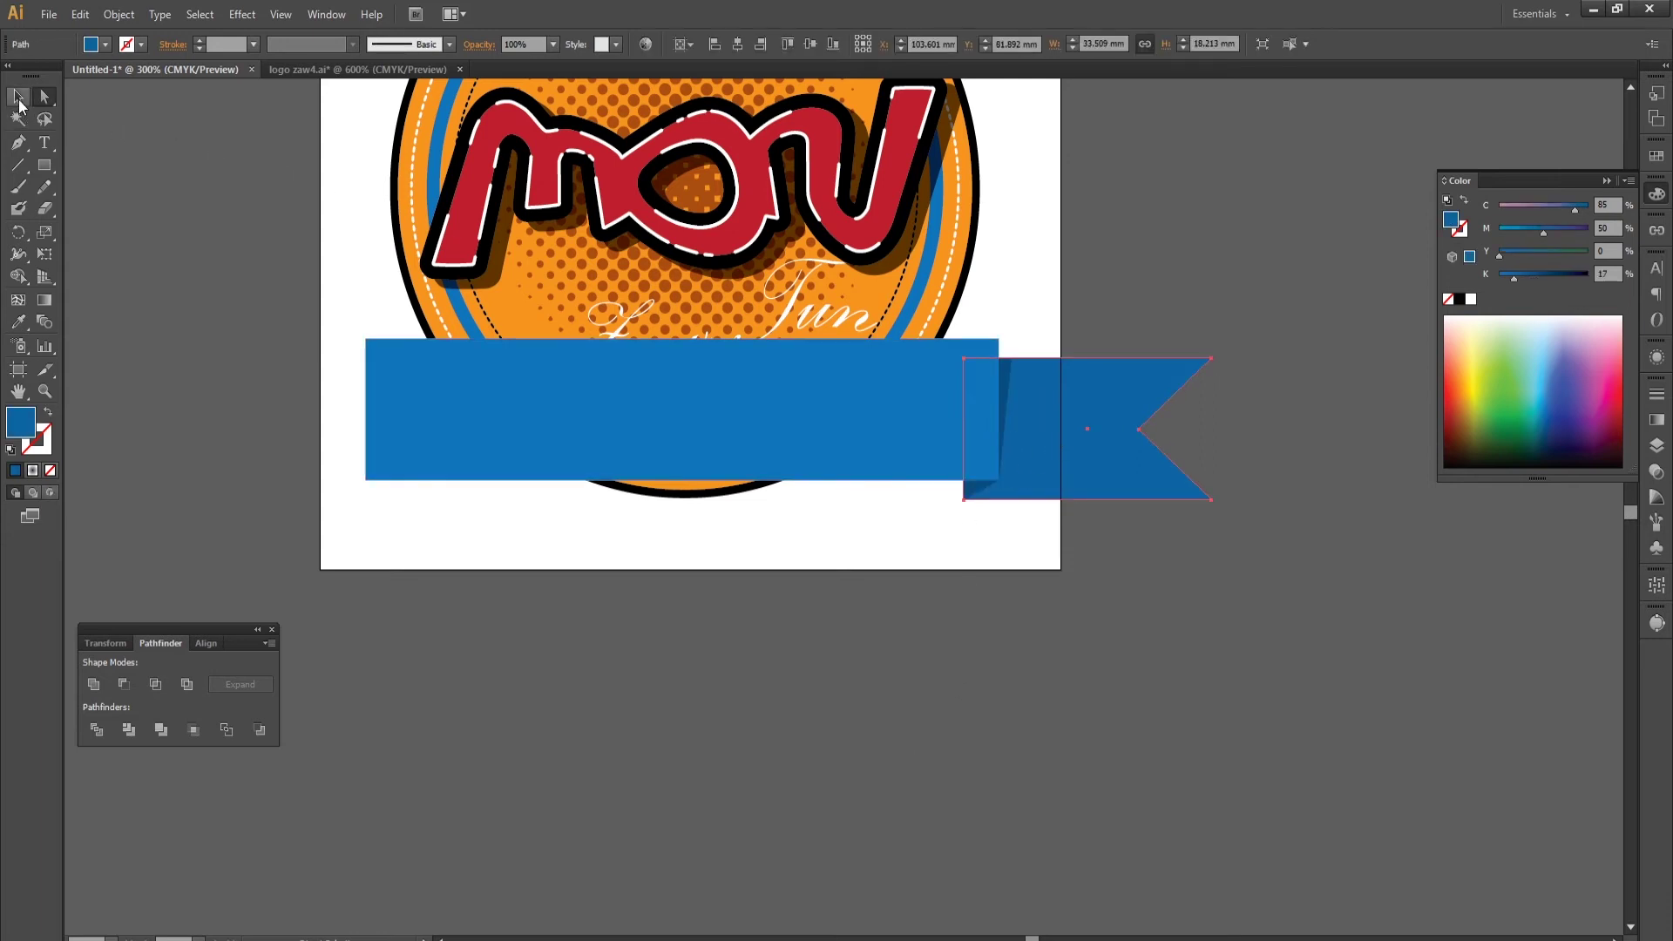
drag(965, 429, 1022, 432)
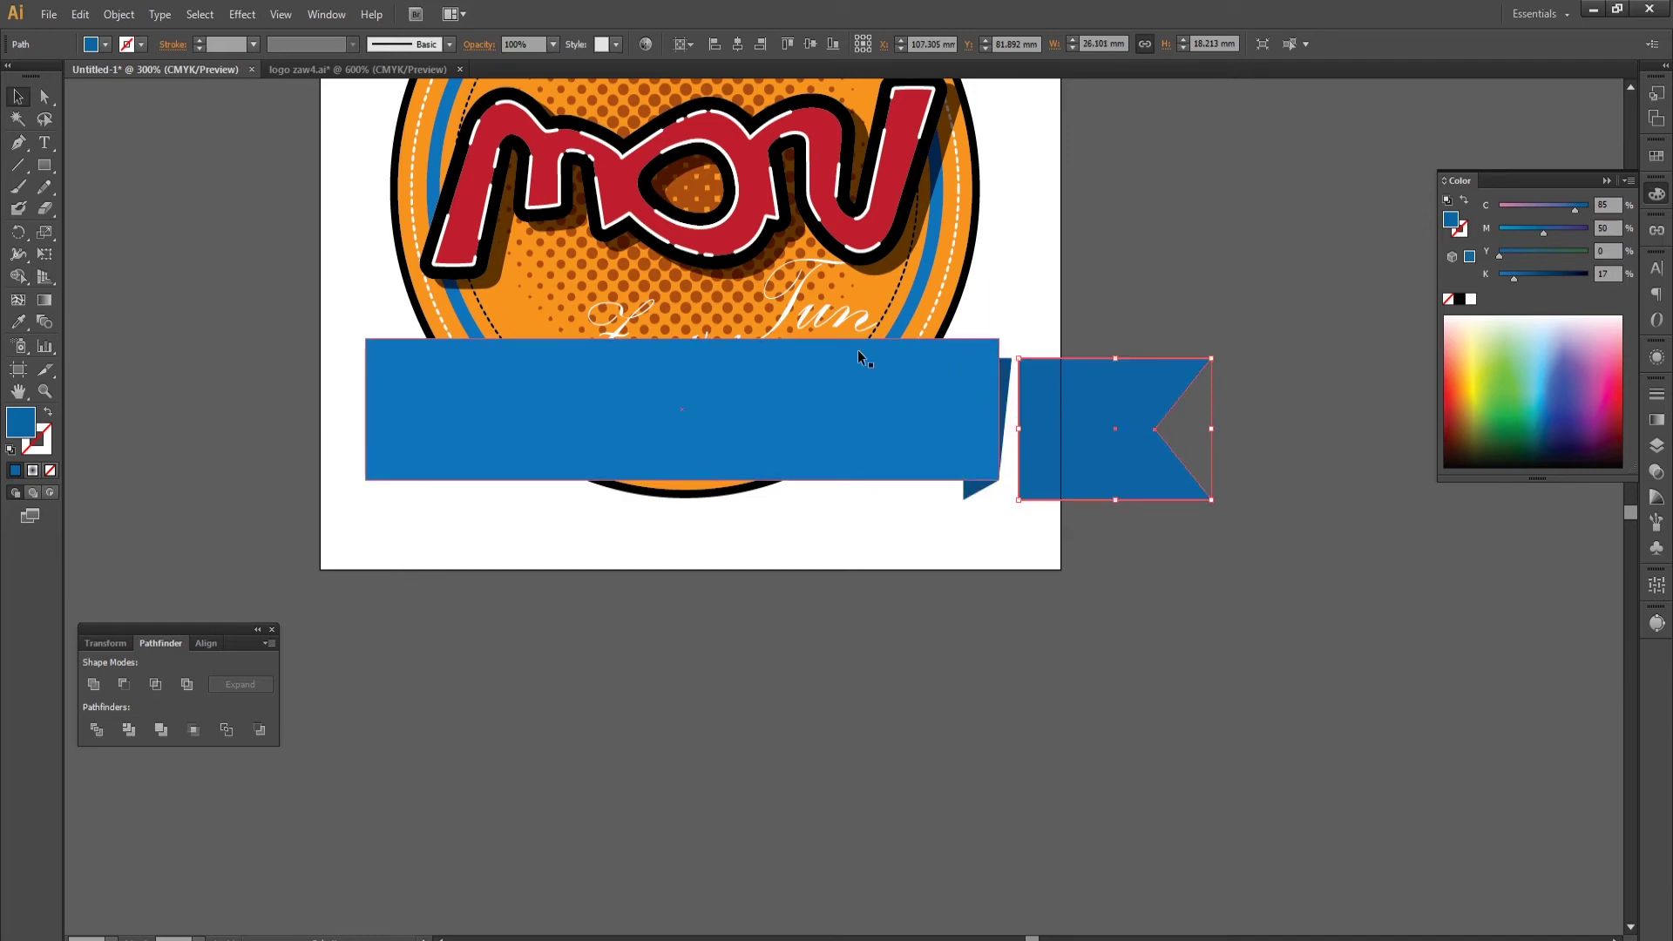
Slide the flag tail about 7.3 mm left so it meets the dark fold.
scroll(1016, 493, up, 2)
drag(1078, 484, 973, 492)
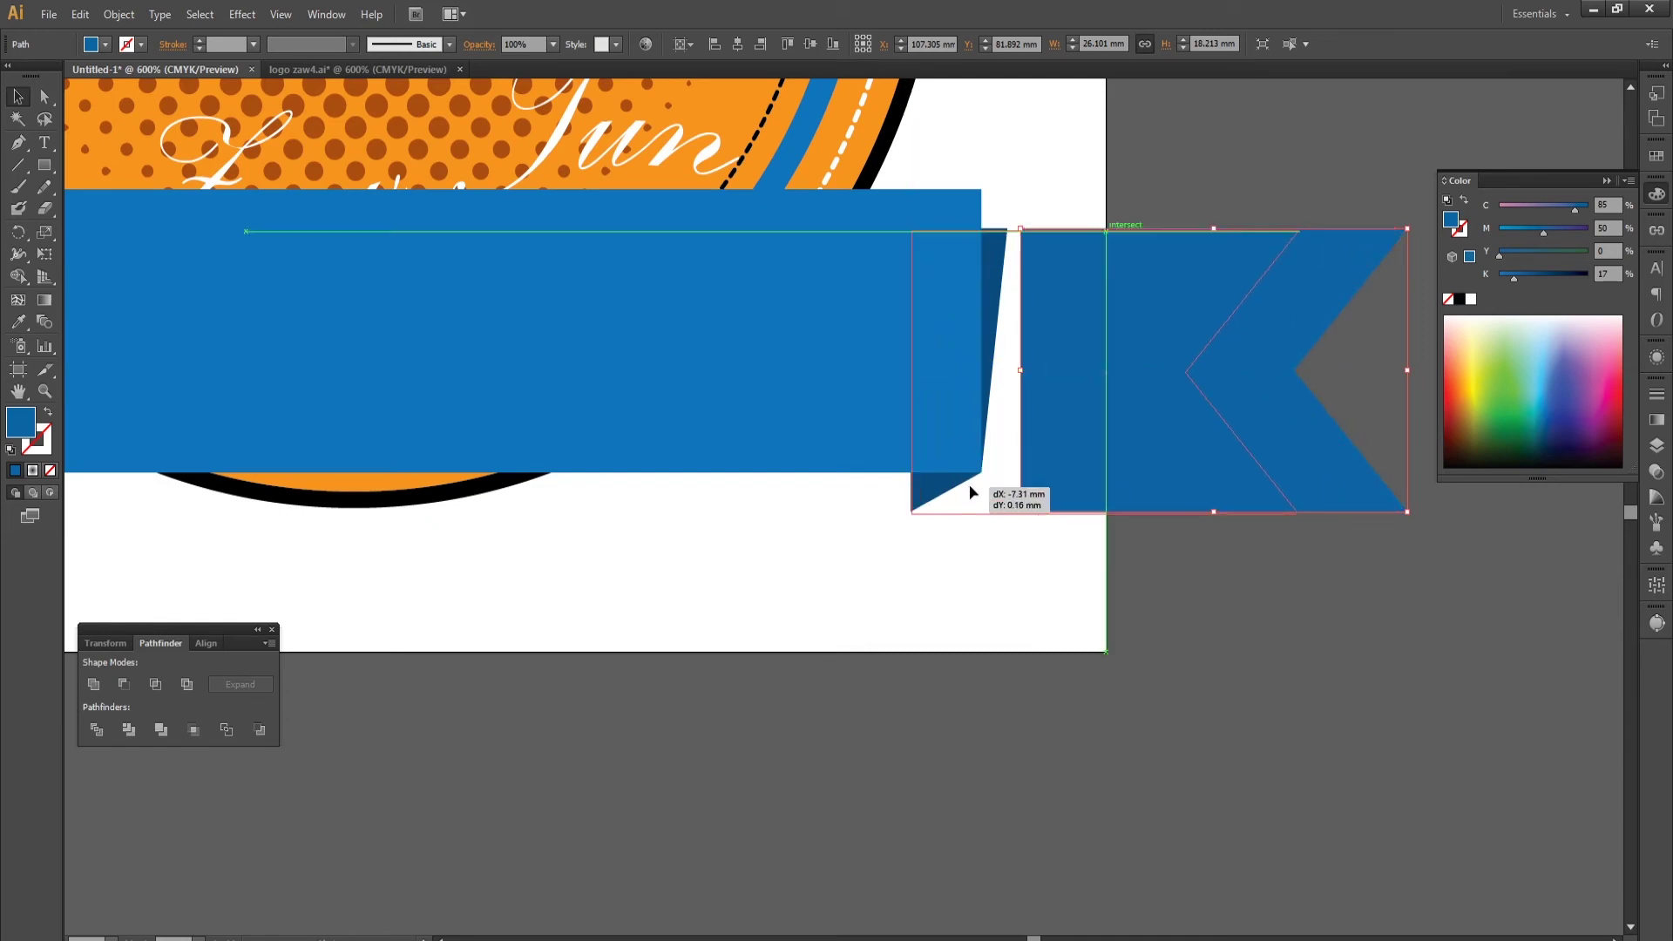
drag(970, 485, 971, 485)
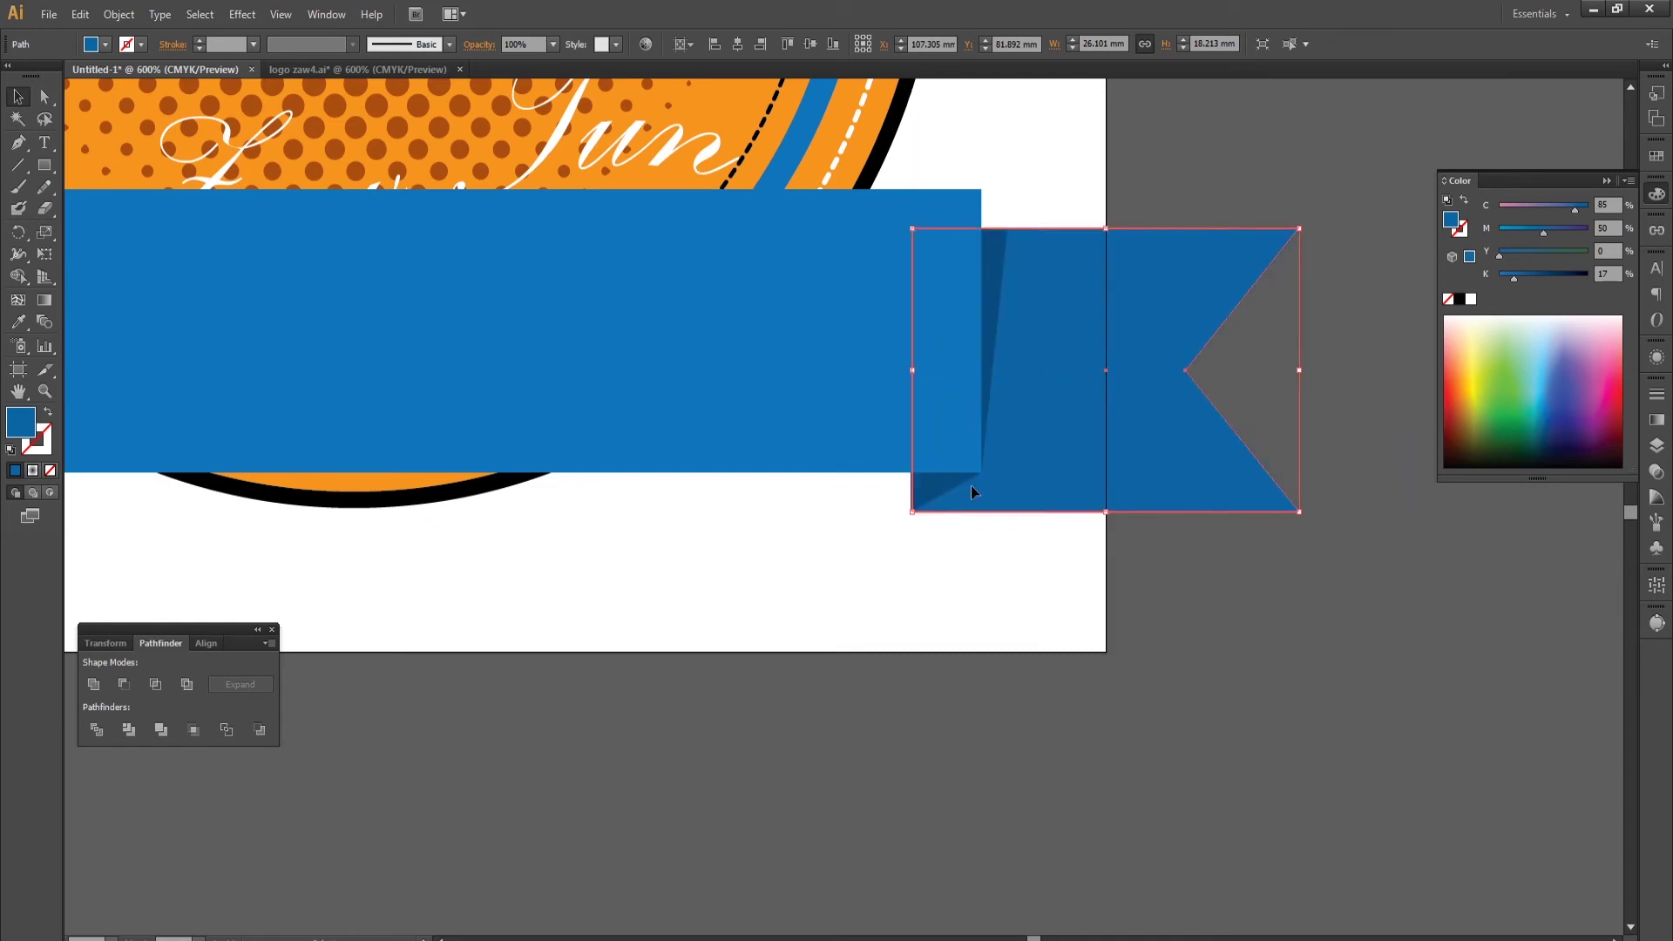
click(1276, 696)
scroll(1255, 678, down, 1)
scroll(1232, 682, down, 1)
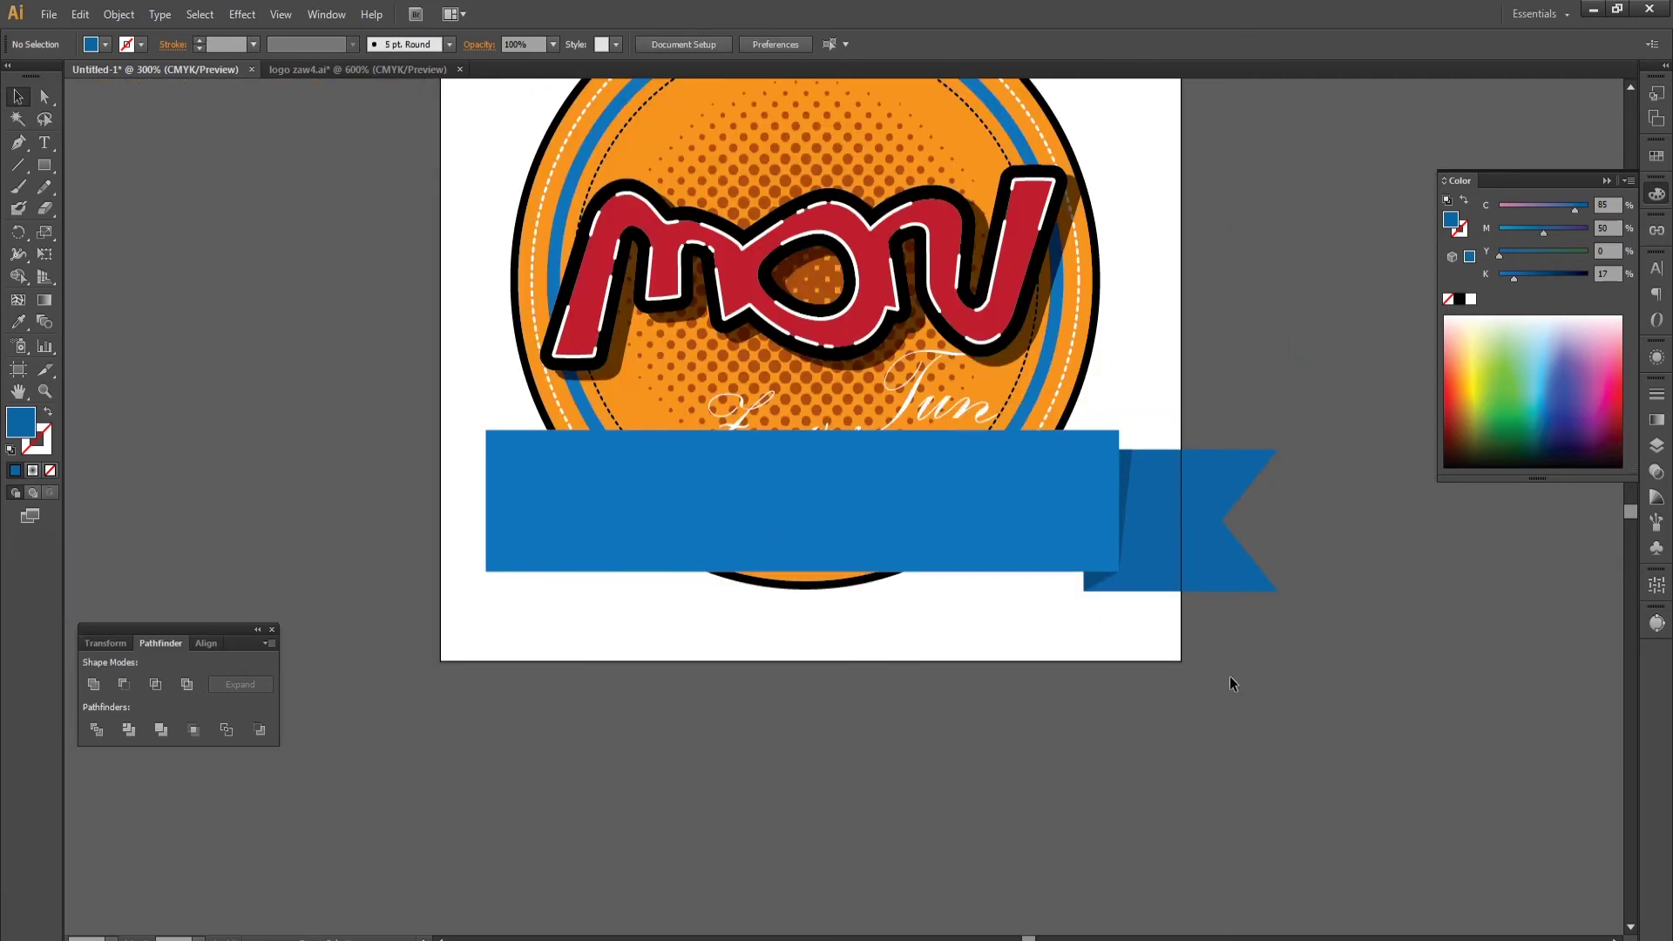
click(1148, 532)
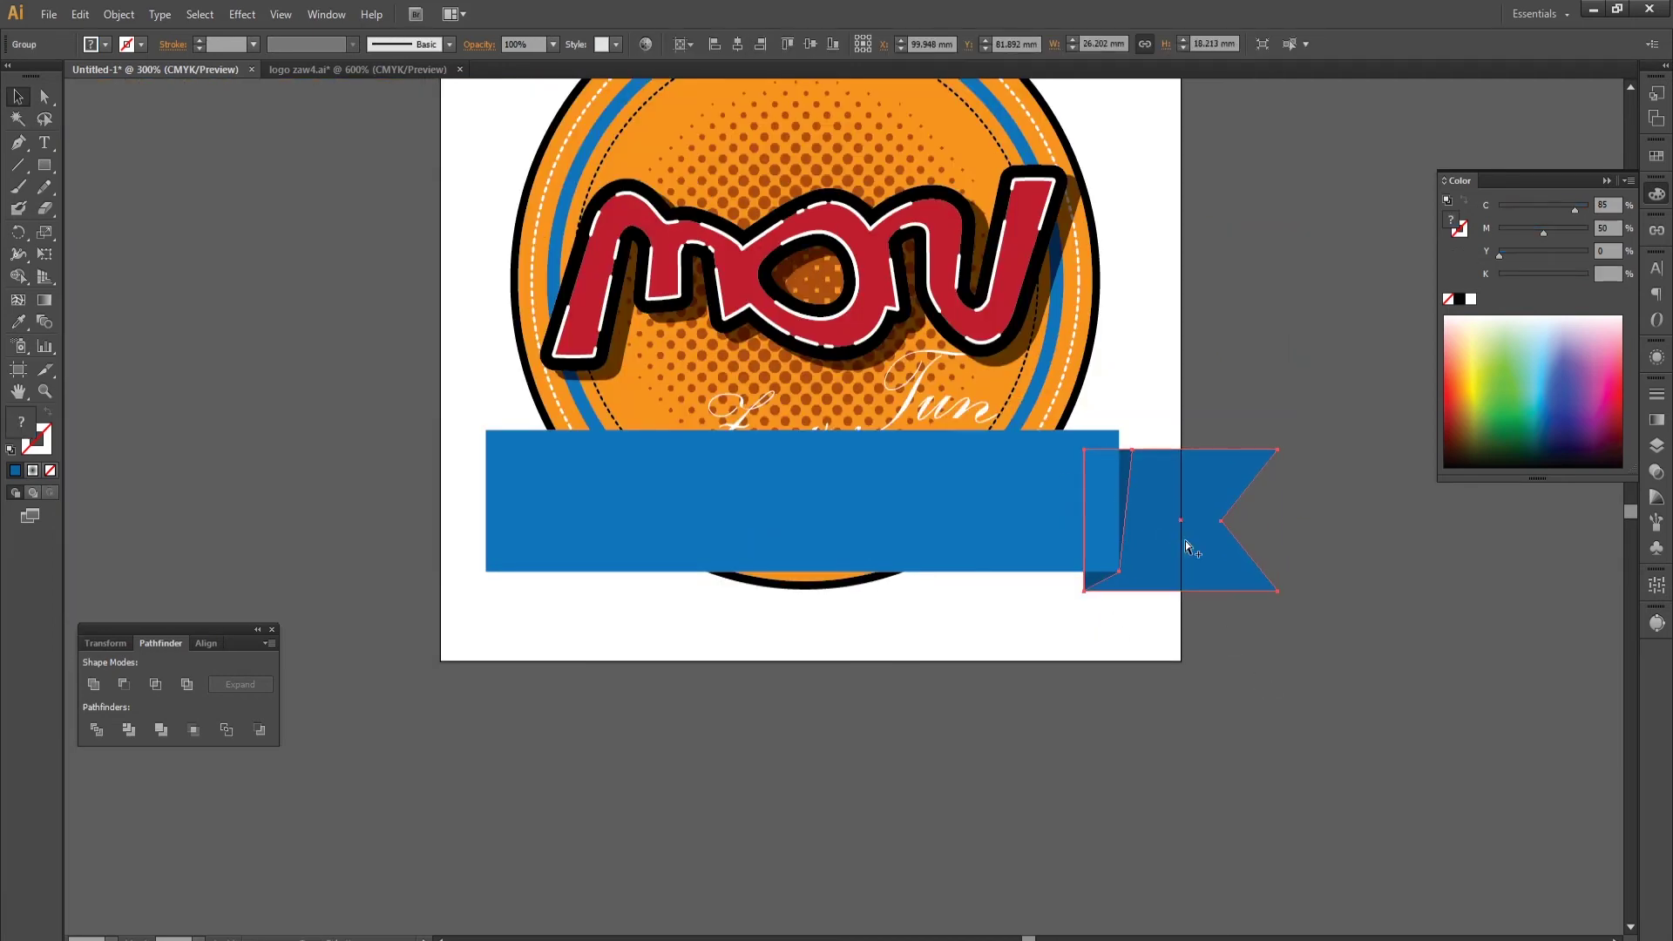
Copy the flag-and-fold group, paste it in front, and move the copy to the banner's left end.
click(79, 14)
click(106, 103)
click(80, 14)
click(127, 142)
drag(1129, 475, 401, 526)
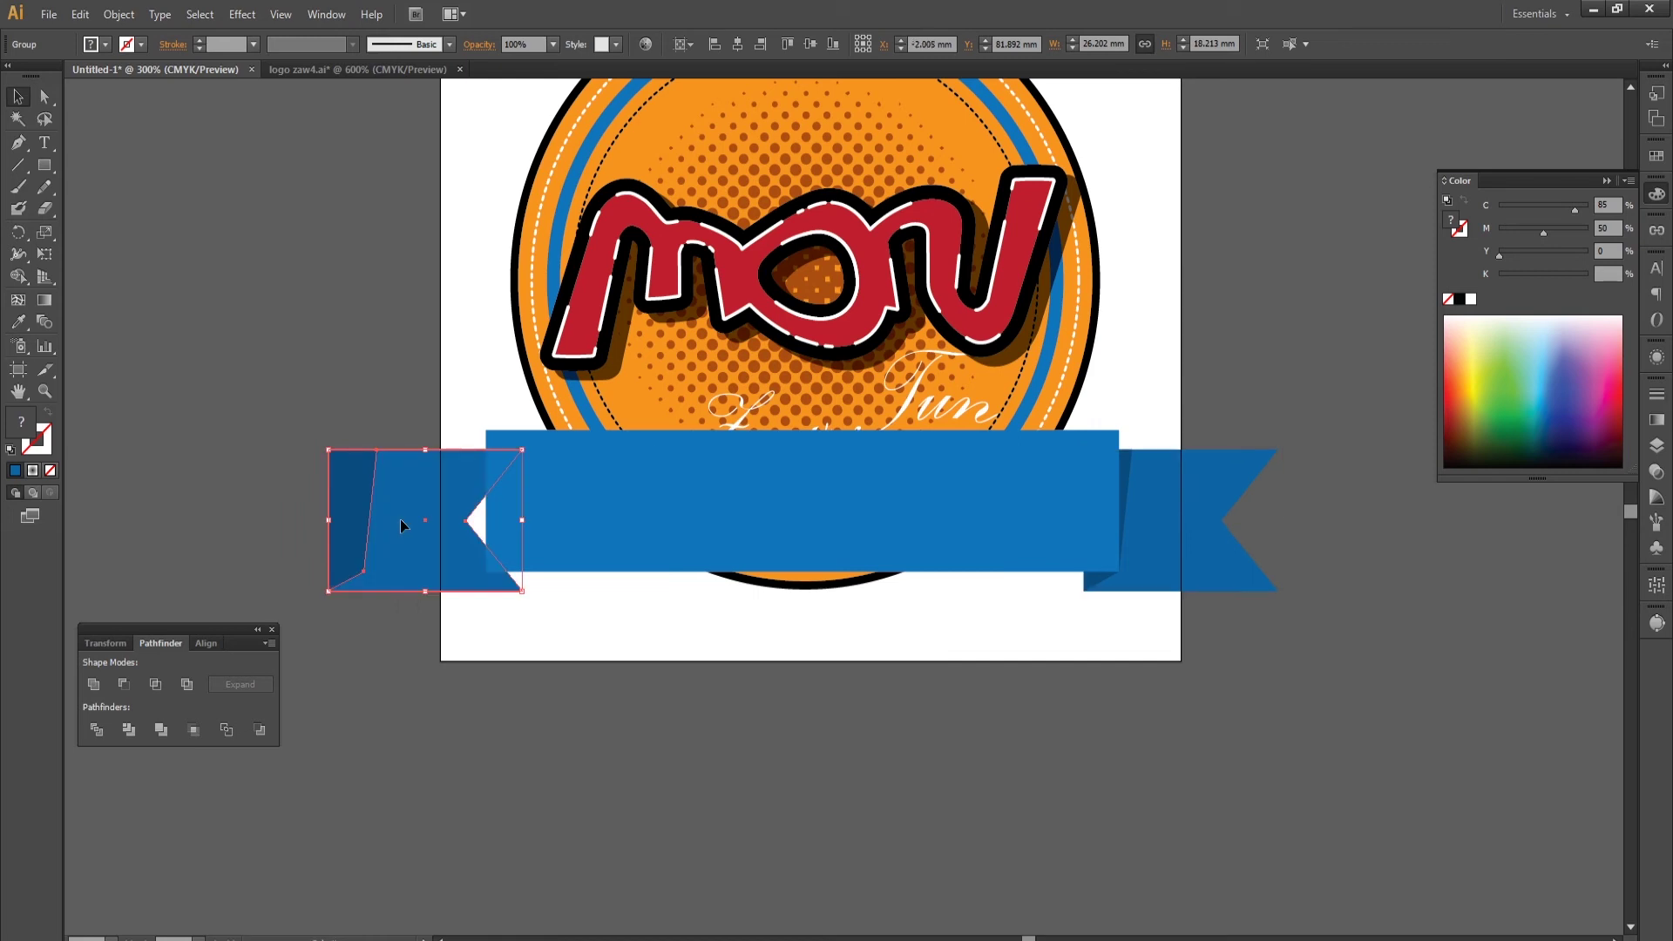
Reflect the copied piece across a vertical axis.
right_click(401, 525)
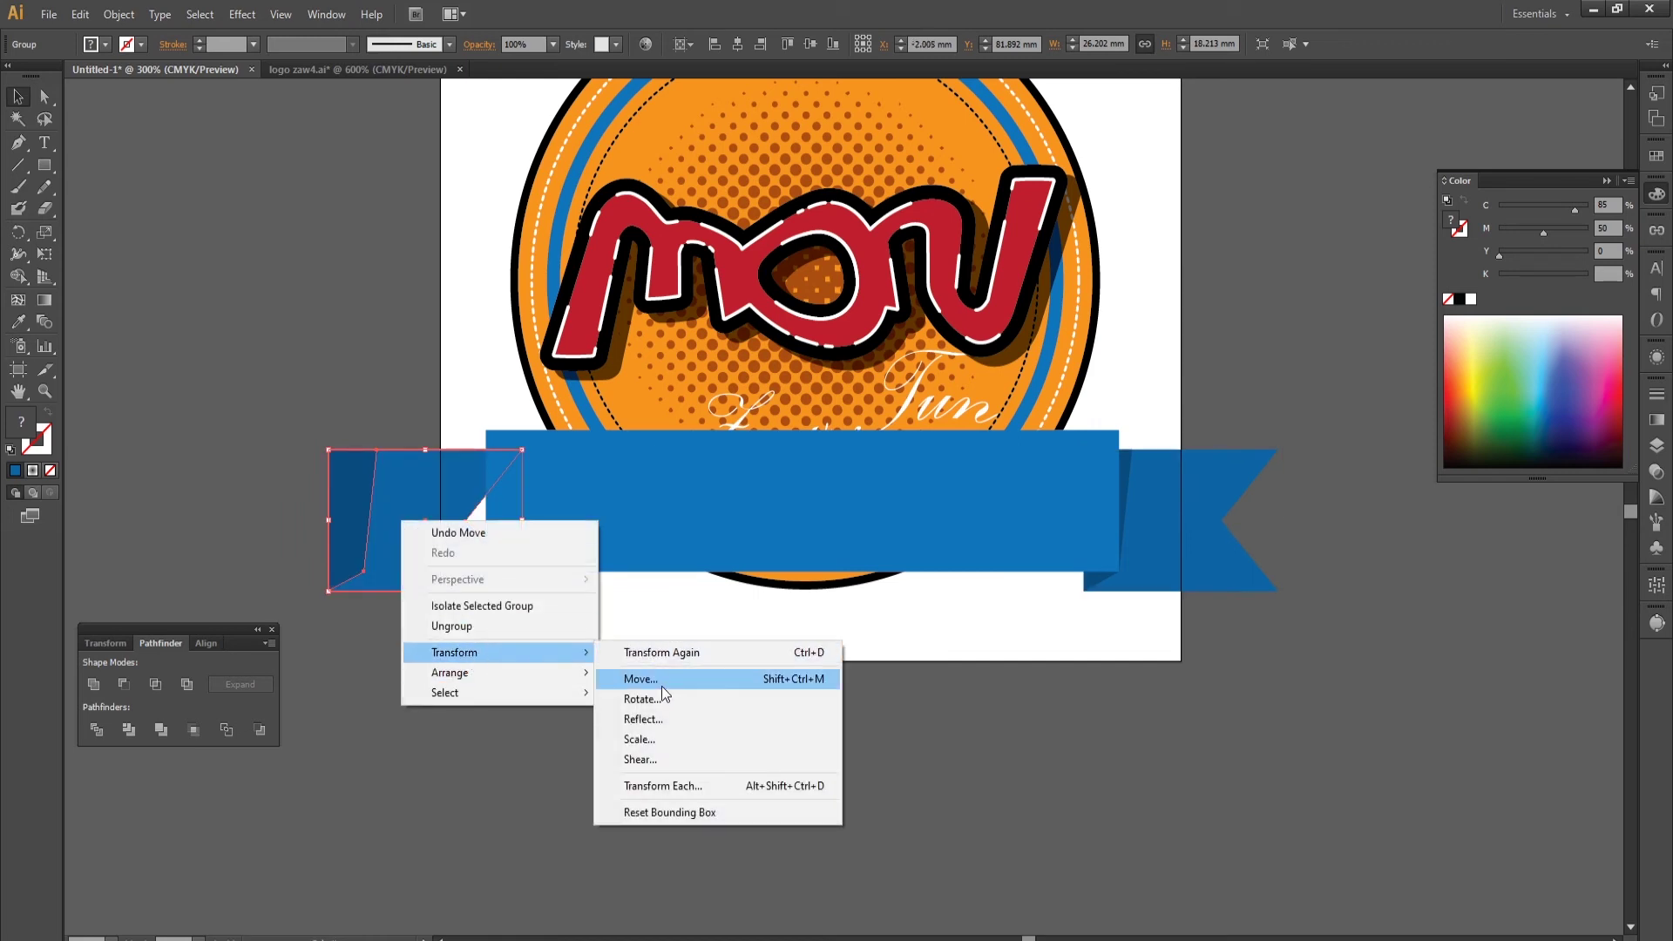
click(663, 719)
click(1307, 644)
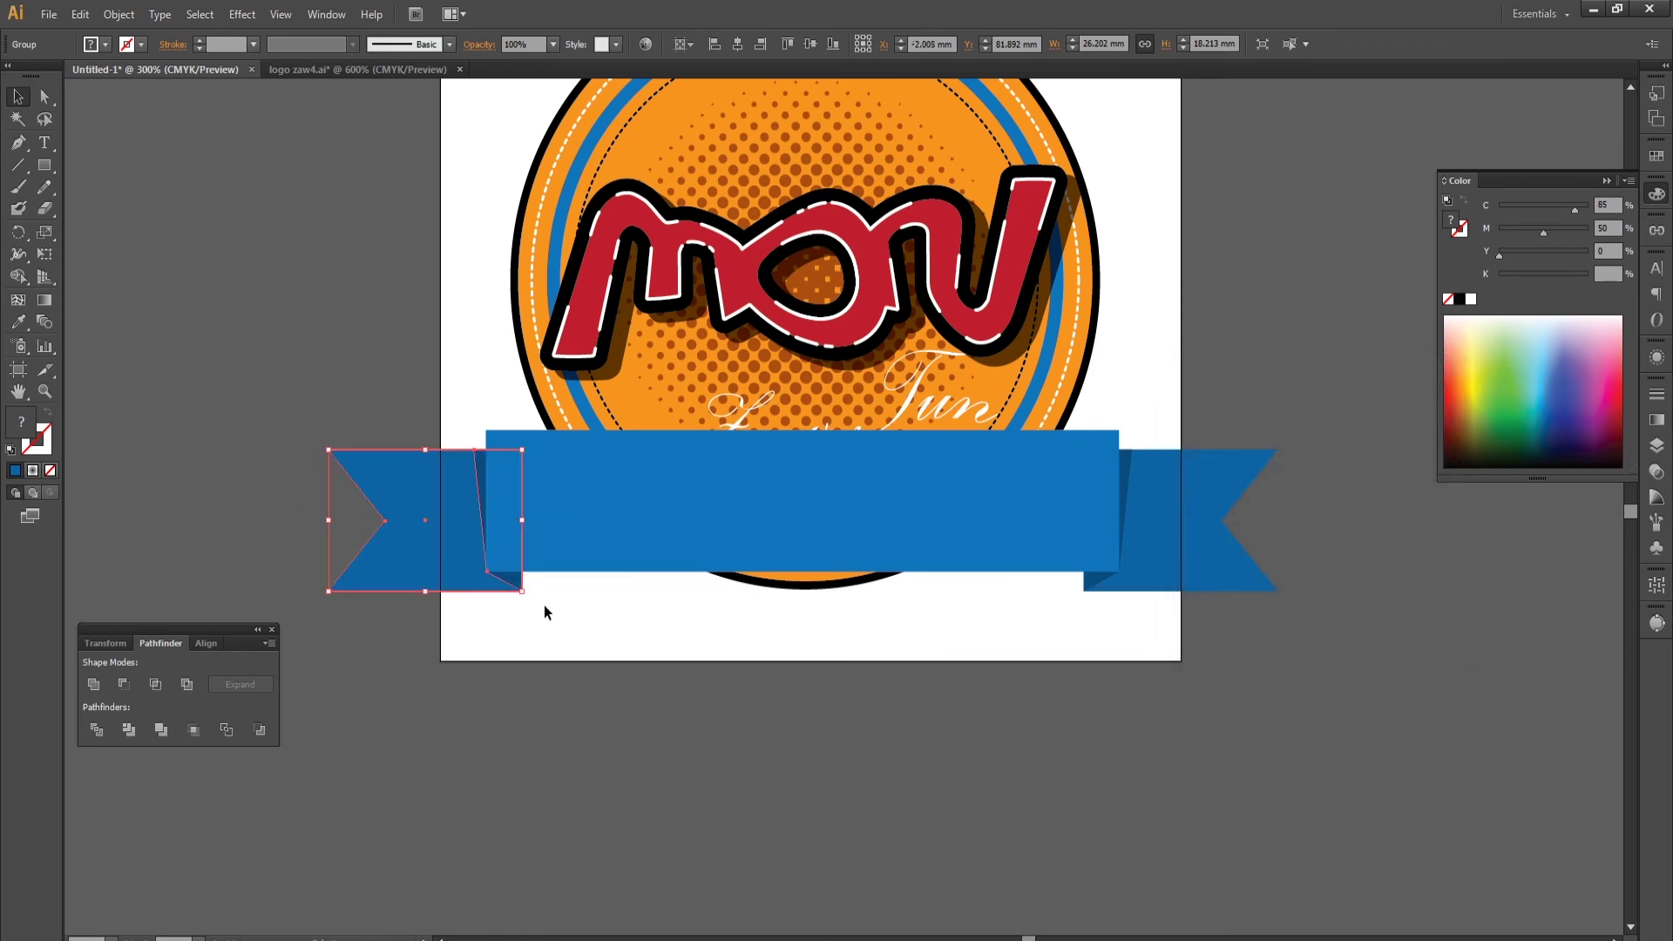
click(470, 656)
scroll(462, 640, up, 2)
Zoom in and nudge the left ribbon piece up-left onto the banner's bottom-left corner.
mouse_move(766, 489)
mouse_down()
mouse_move(440, 324)
mouse_move(594, 441)
mouse_up()
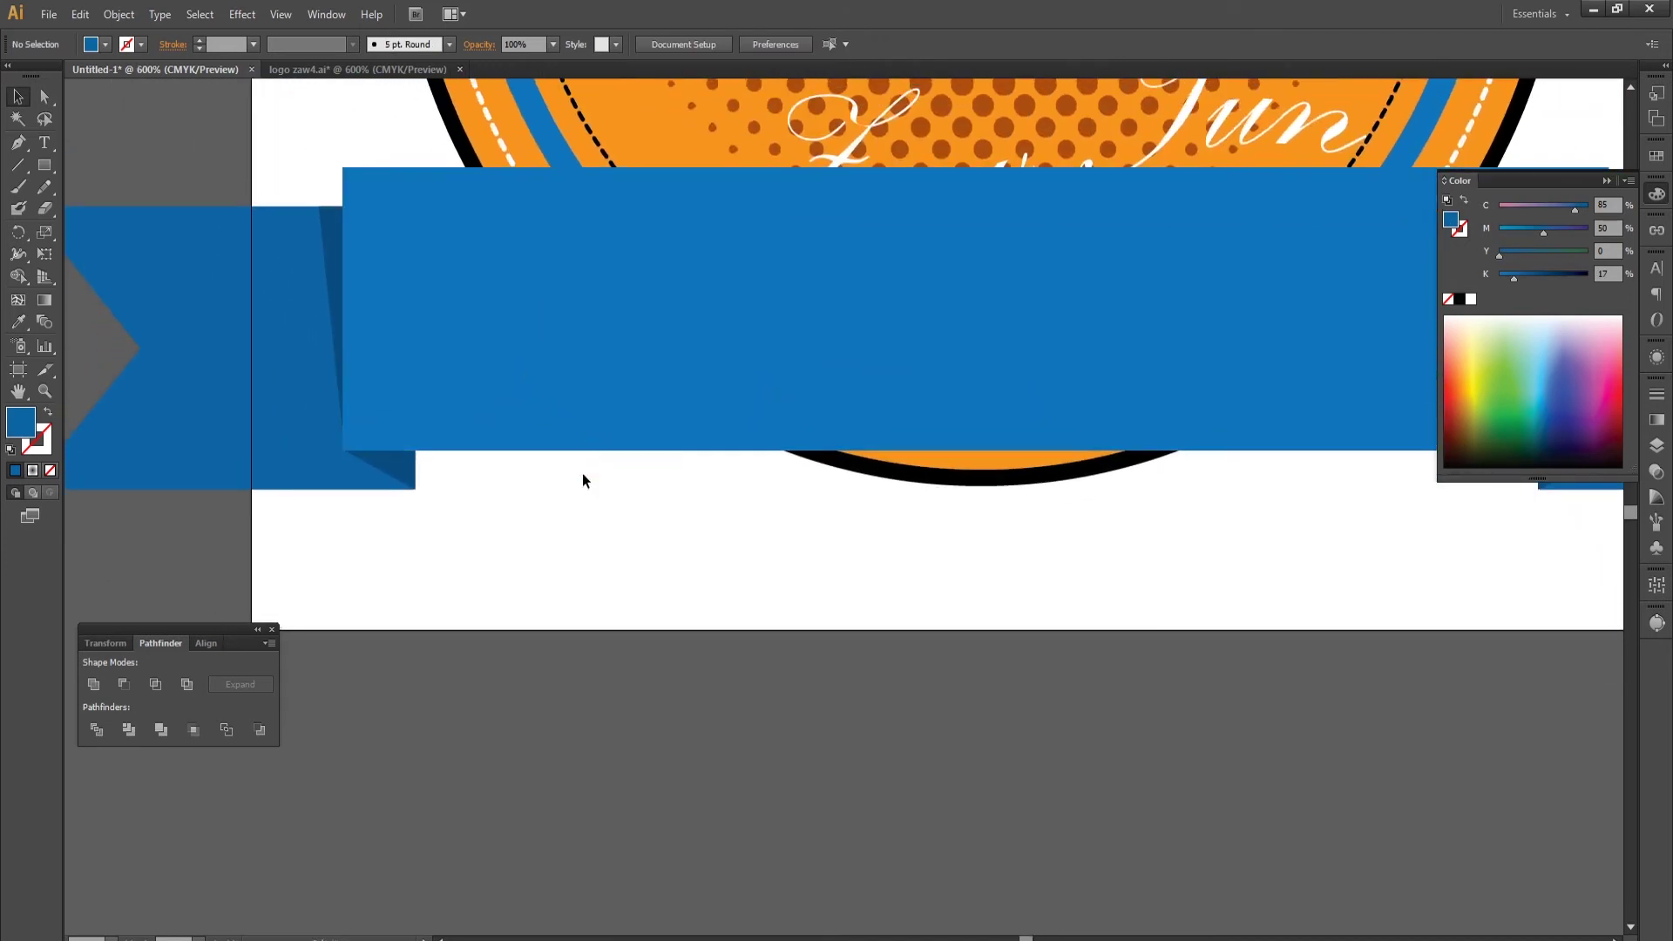
scroll(282, 475, up, 2)
scroll(344, 476, up, 2)
scroll(480, 422, up, 2)
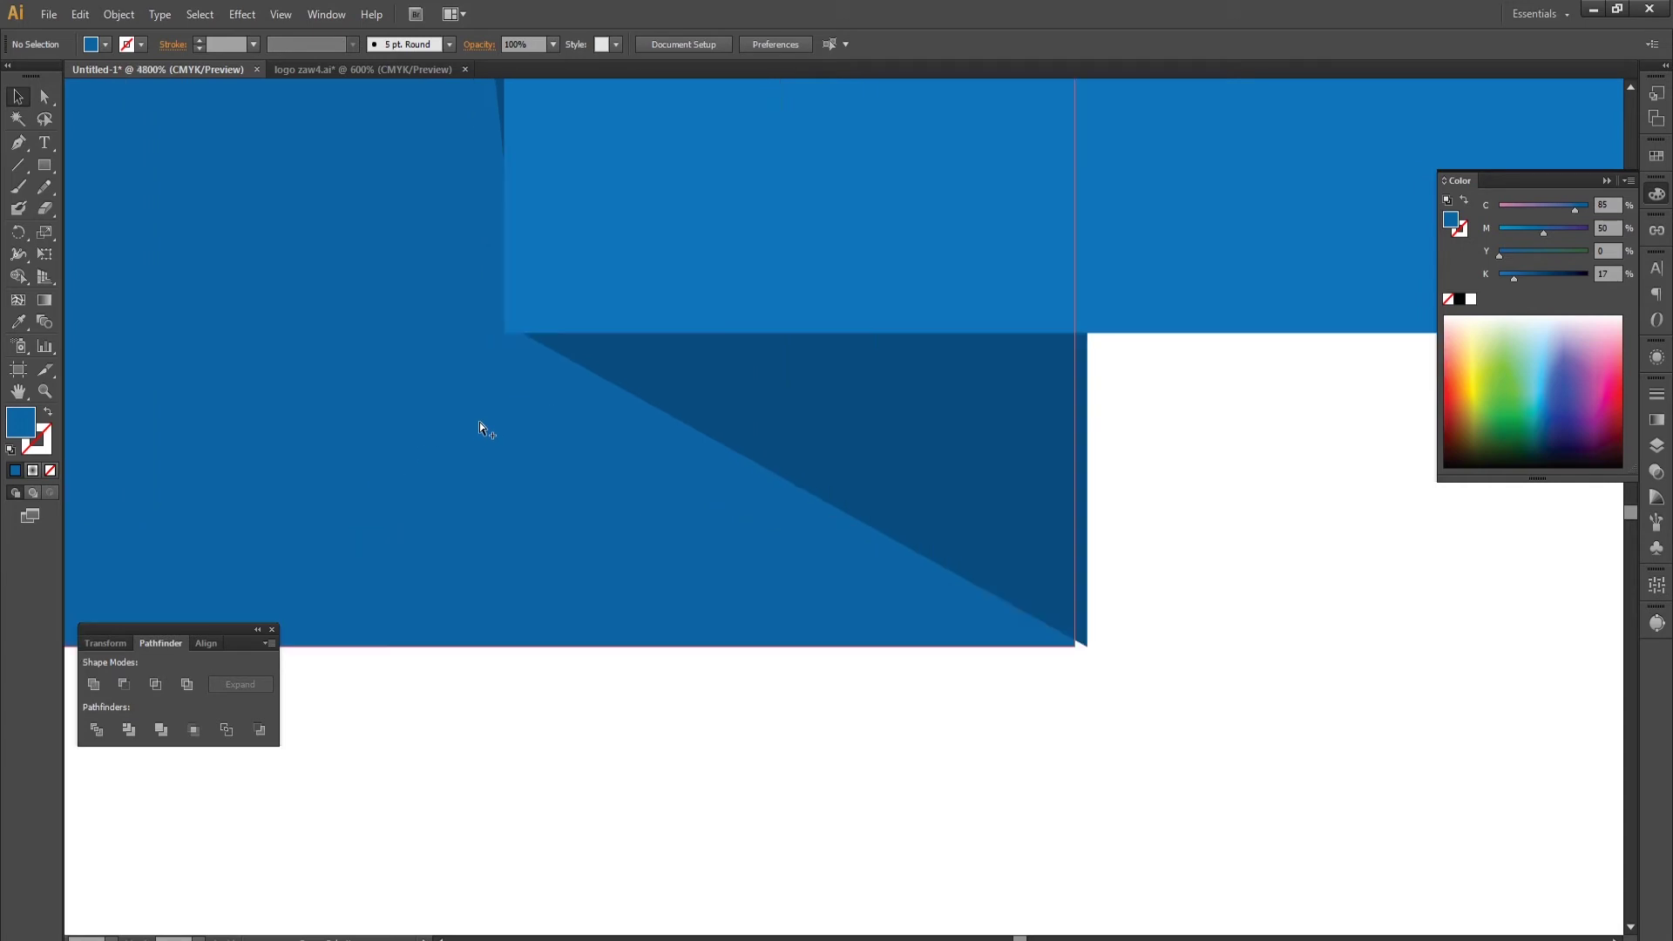
click(499, 418)
drag(526, 485, 511, 442)
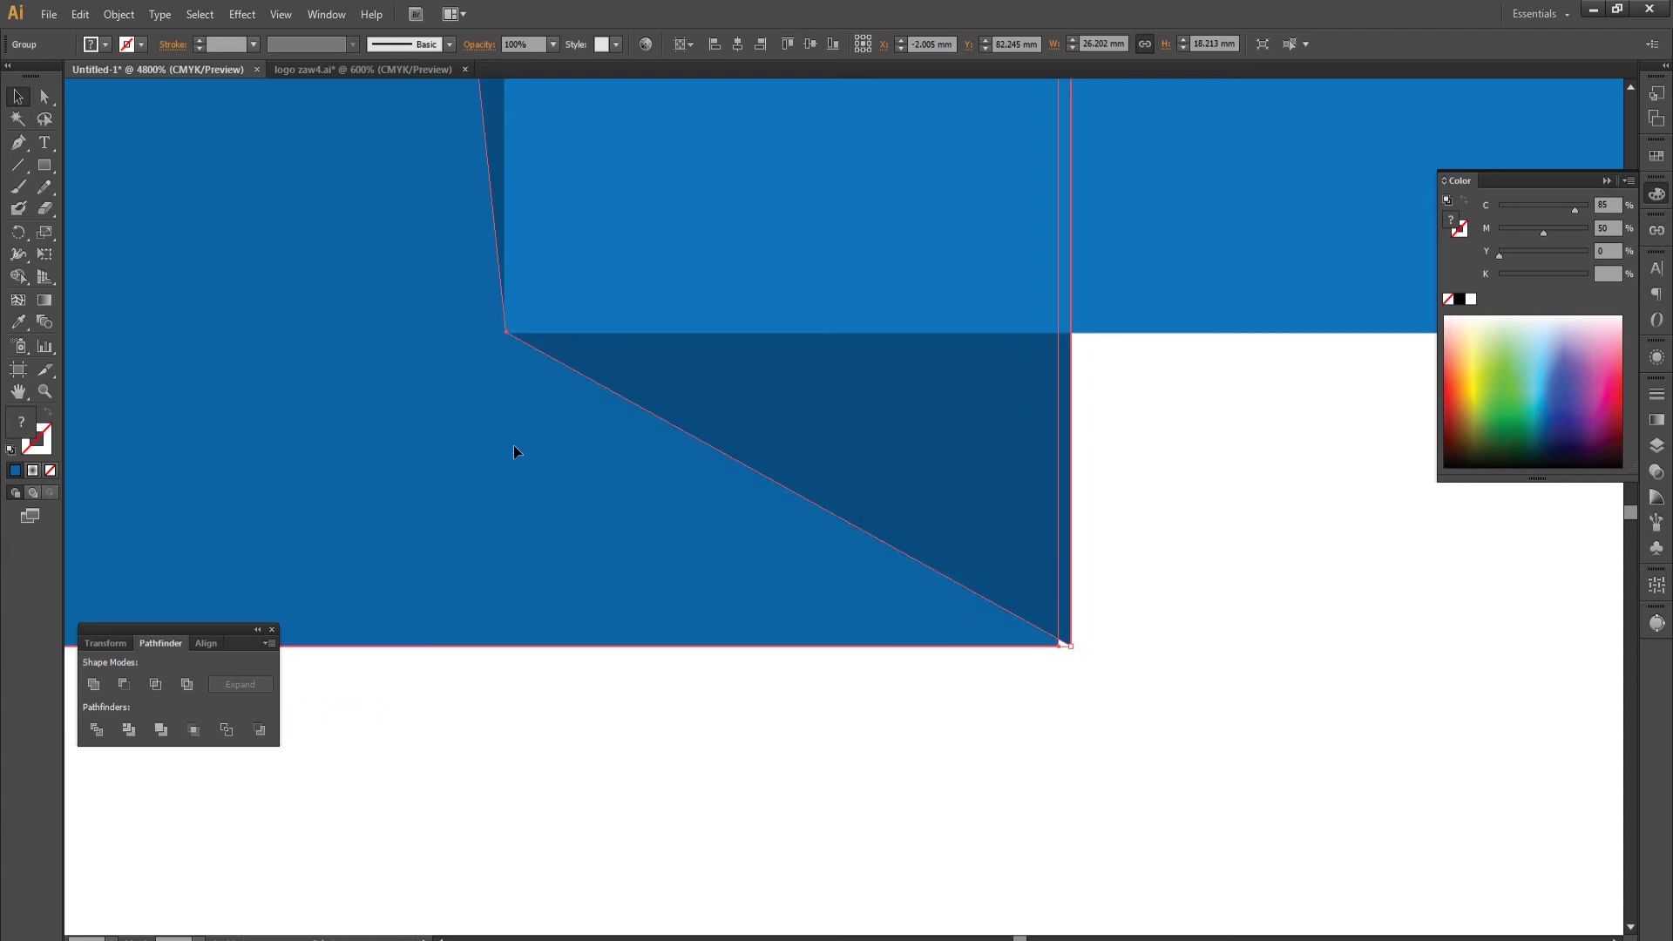
alt+scroll(600, 489, down, 4)
alt+scroll(599, 488, down, 3)
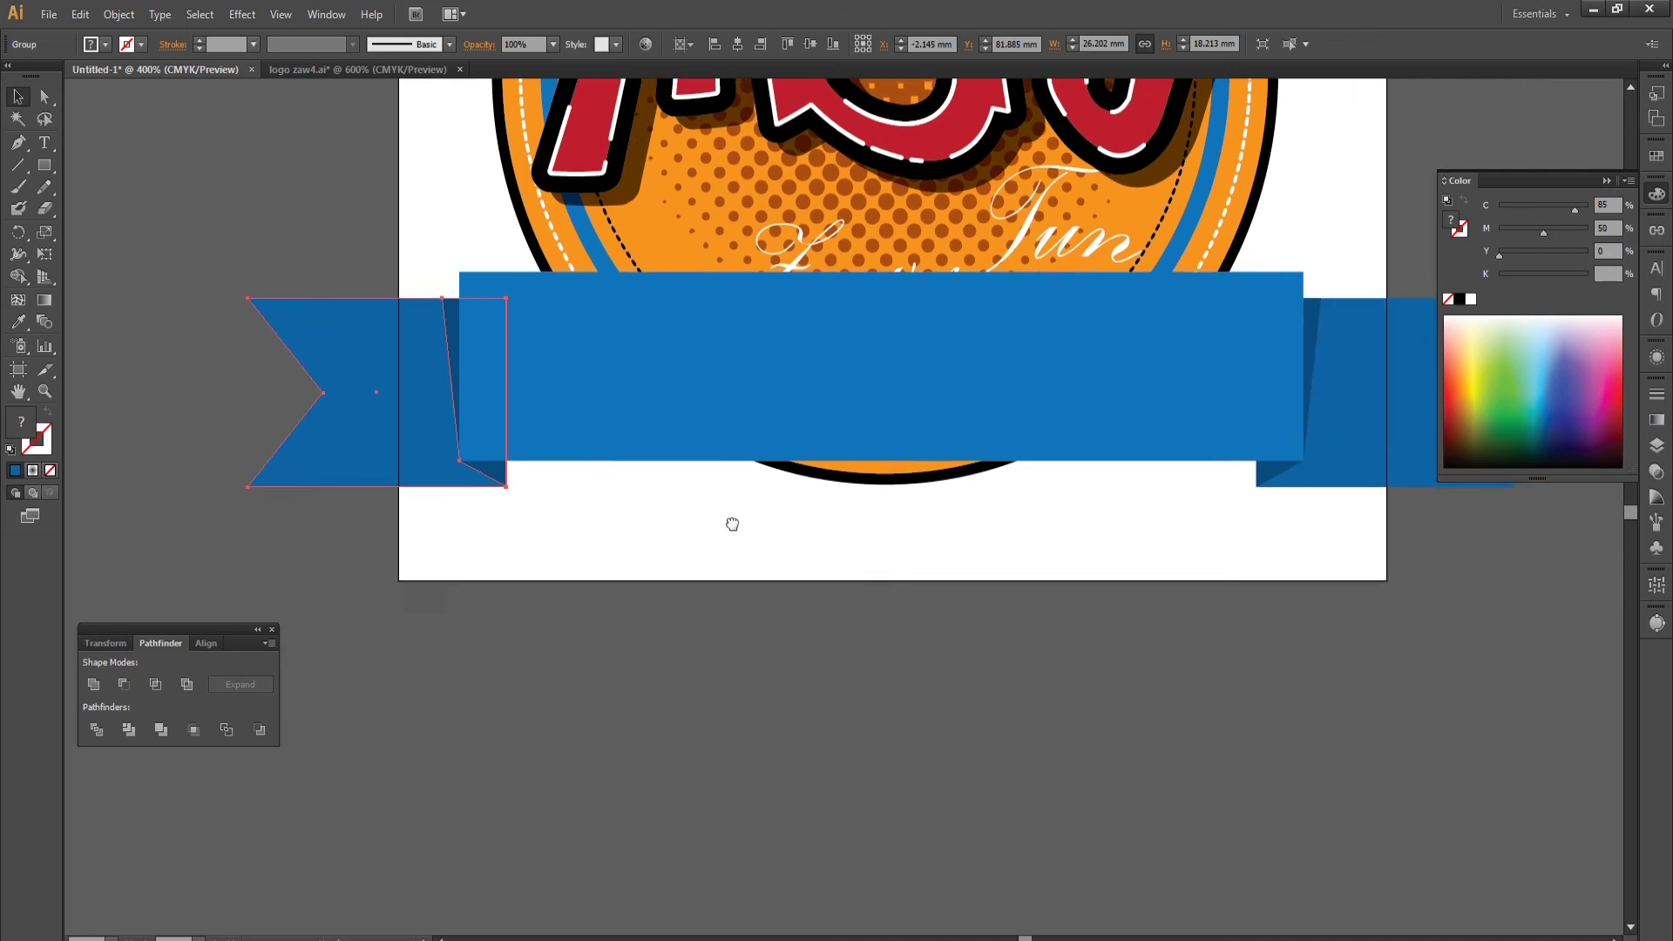
click(694, 521)
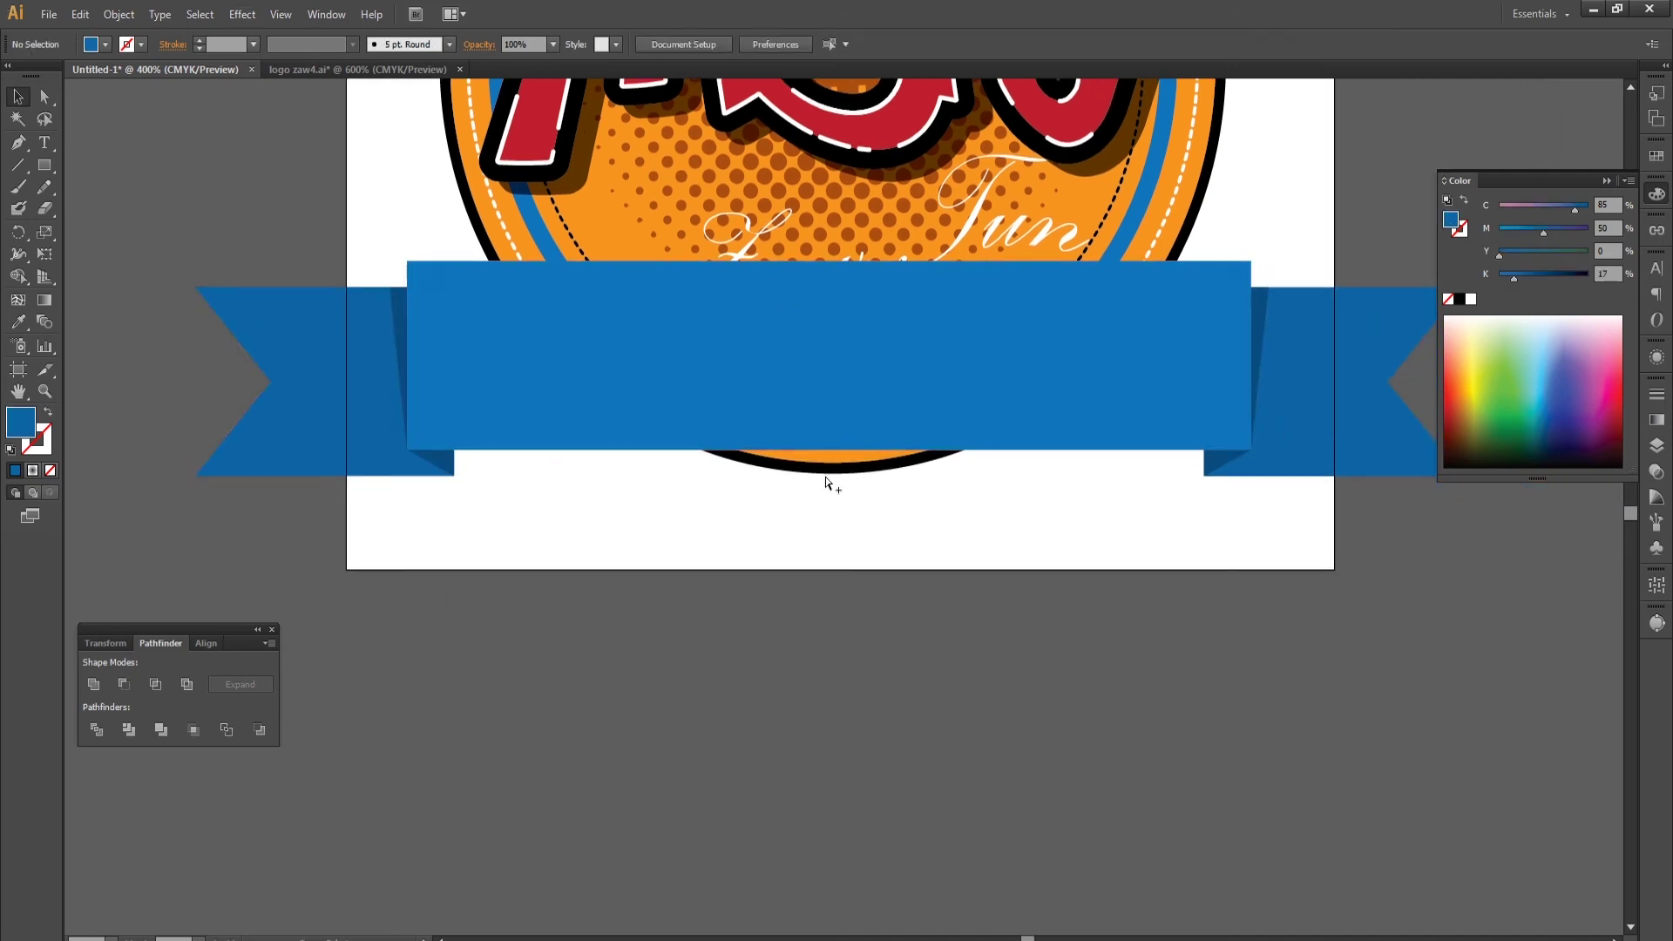
Send both ribbon ends back behind the front band.
alt+scroll(823, 479, down, 1)
drag(1082, 563, 1133, 462)
shift+click(508, 462)
key(ctrl+bracketleft)
key(ctrl+bracketleft)
Lower the central blue band's magenta to 43.
click(669, 579)
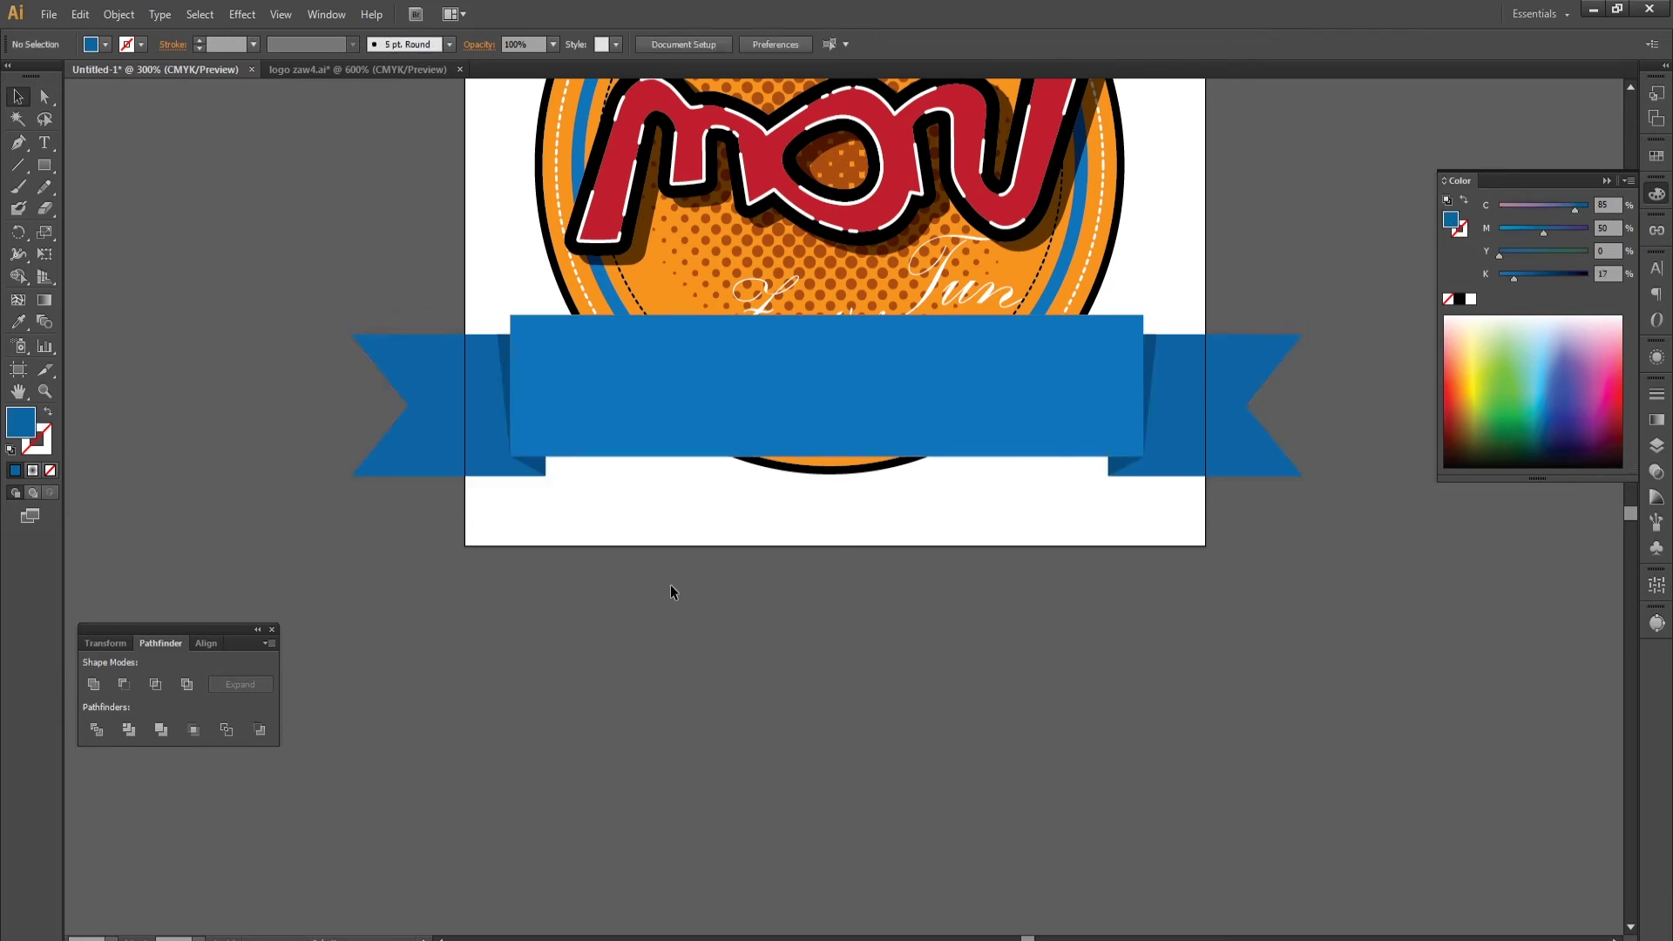
click(1176, 420)
click(1020, 415)
drag(1539, 233, 1538, 232)
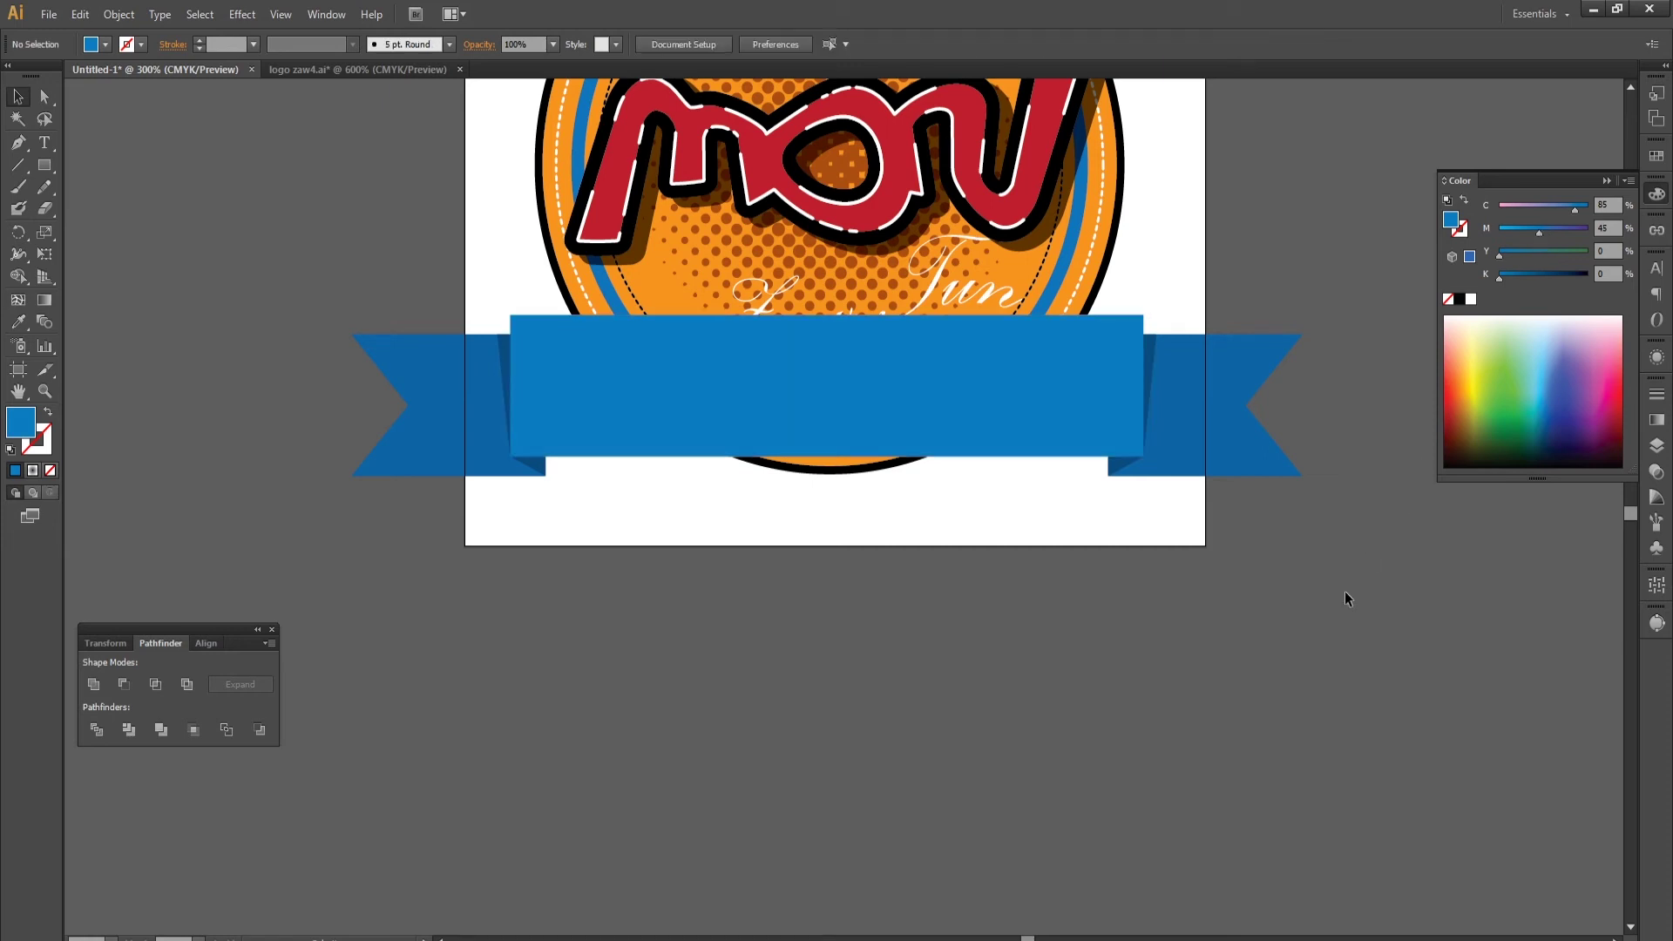
Group the central band with both ribbon ends.
shift+click(1185, 424)
shift+click(466, 441)
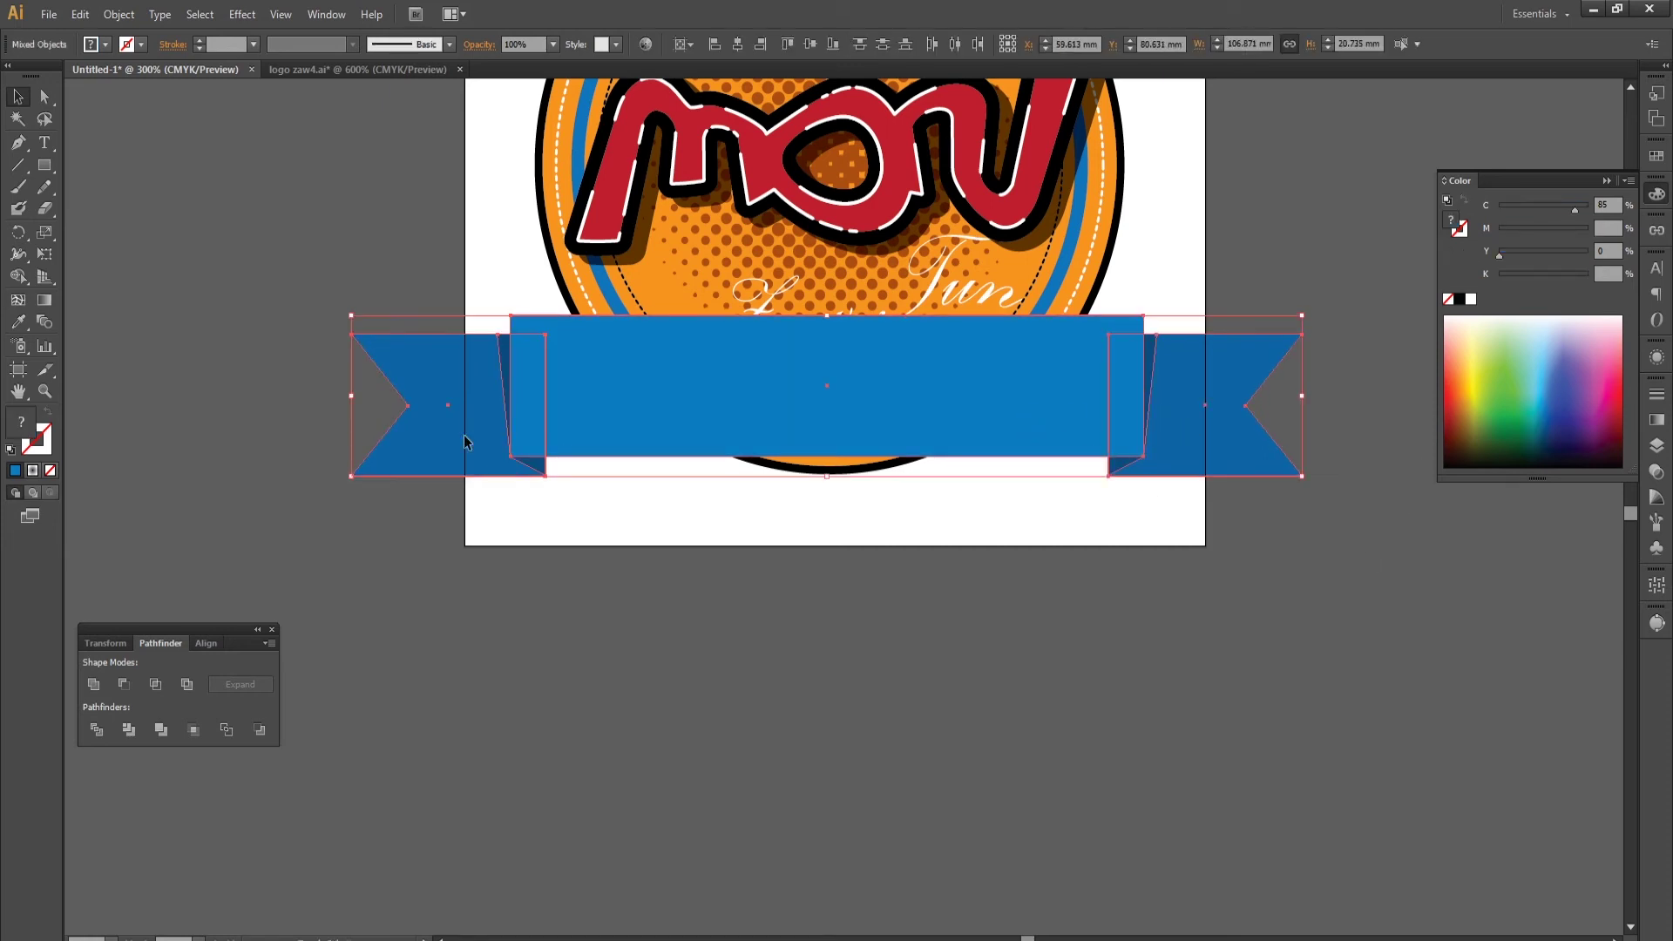
click(119, 14)
click(141, 82)
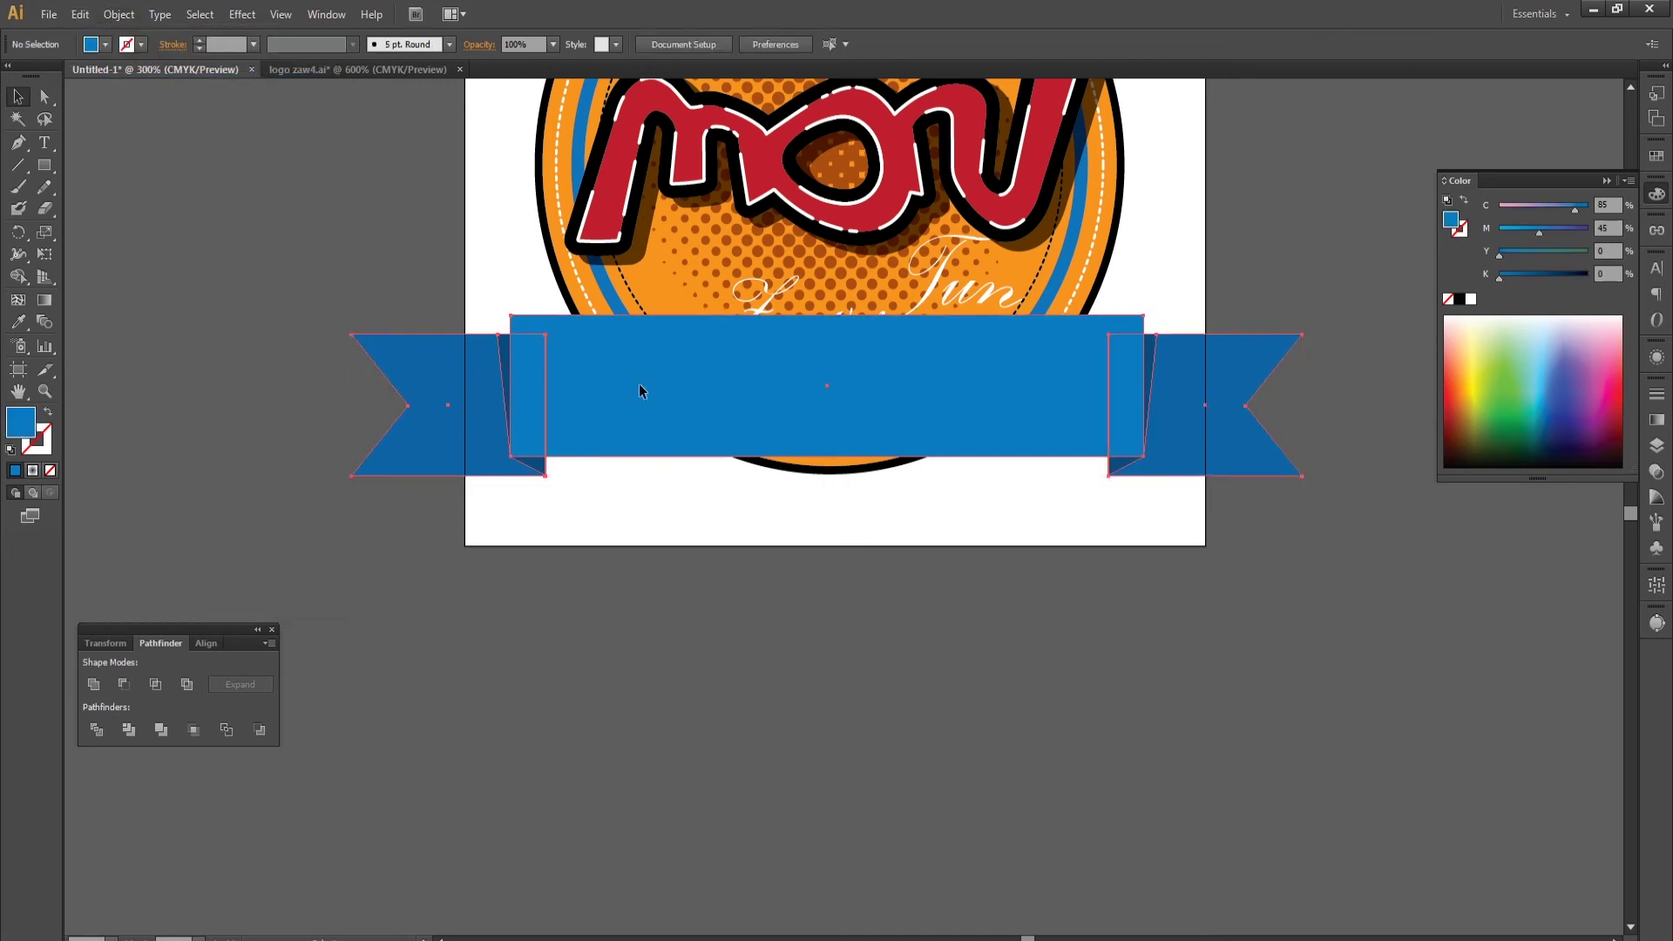
key(ctrl+shift+b)
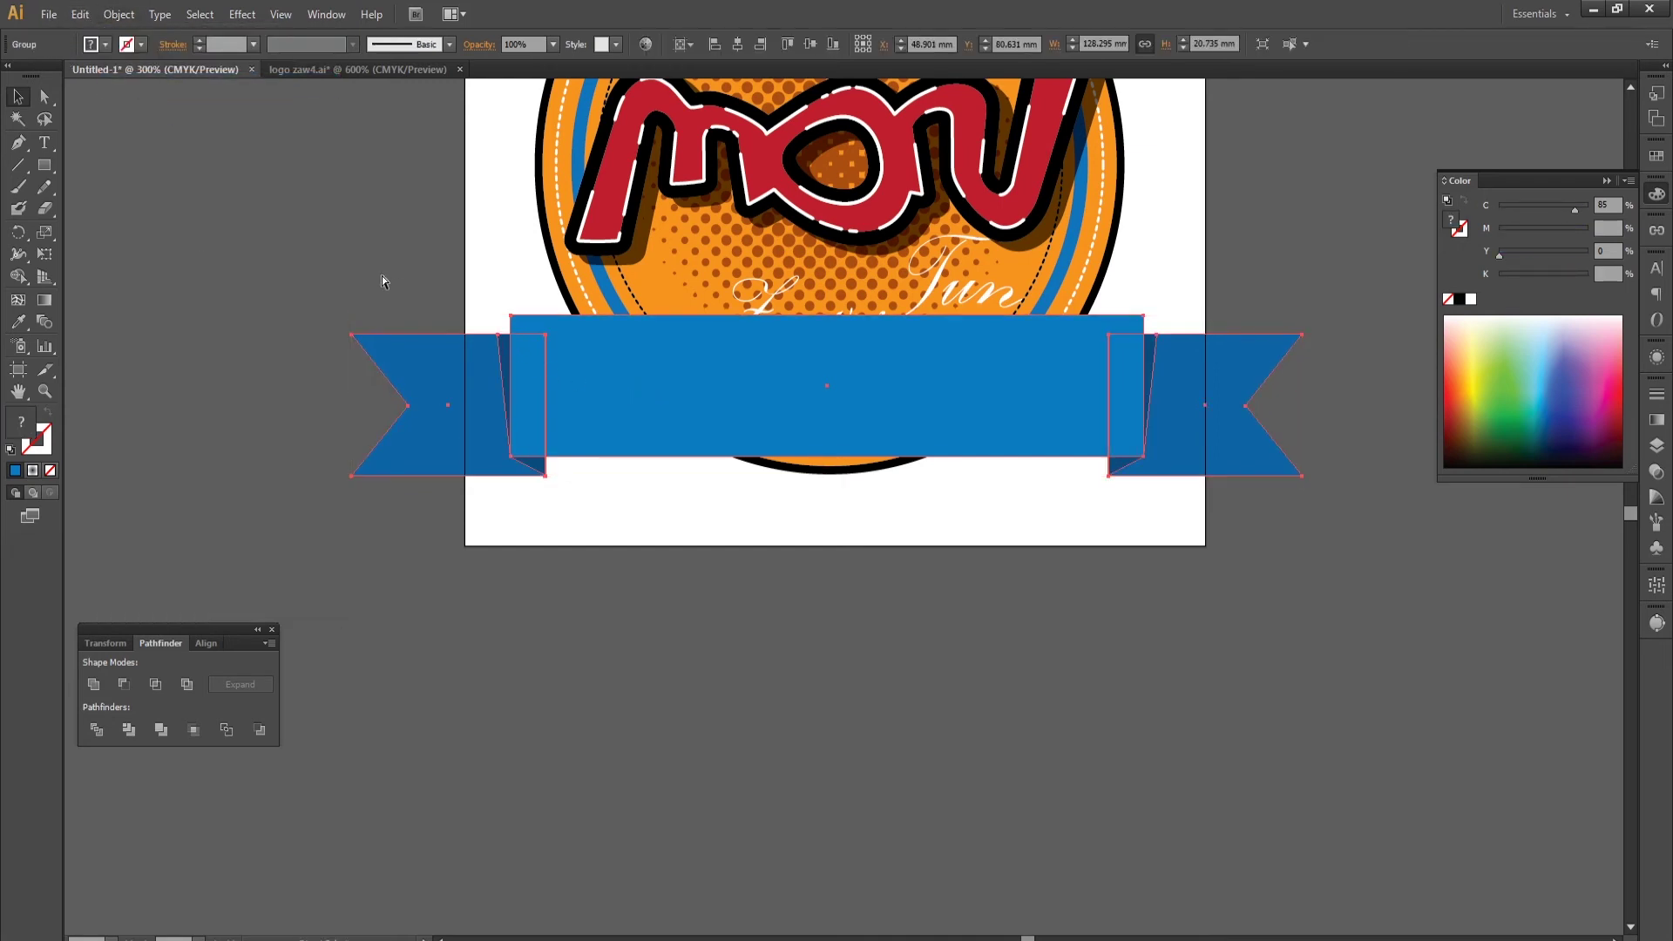
key(ctrl+alt+shift+w)
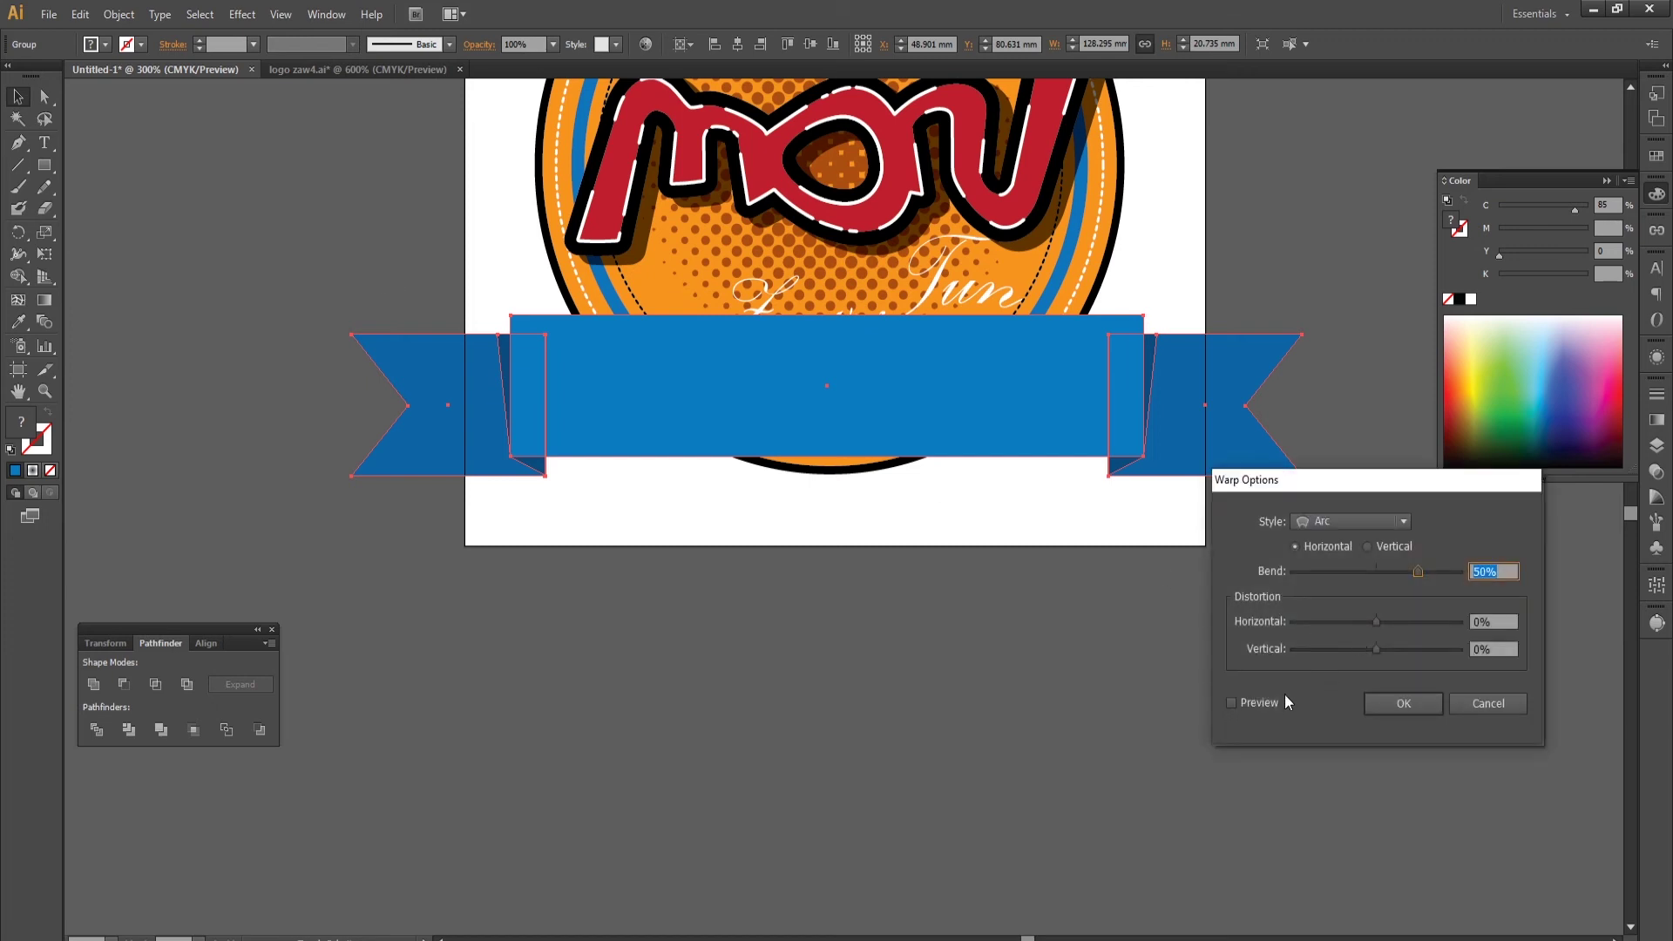
click(1232, 702)
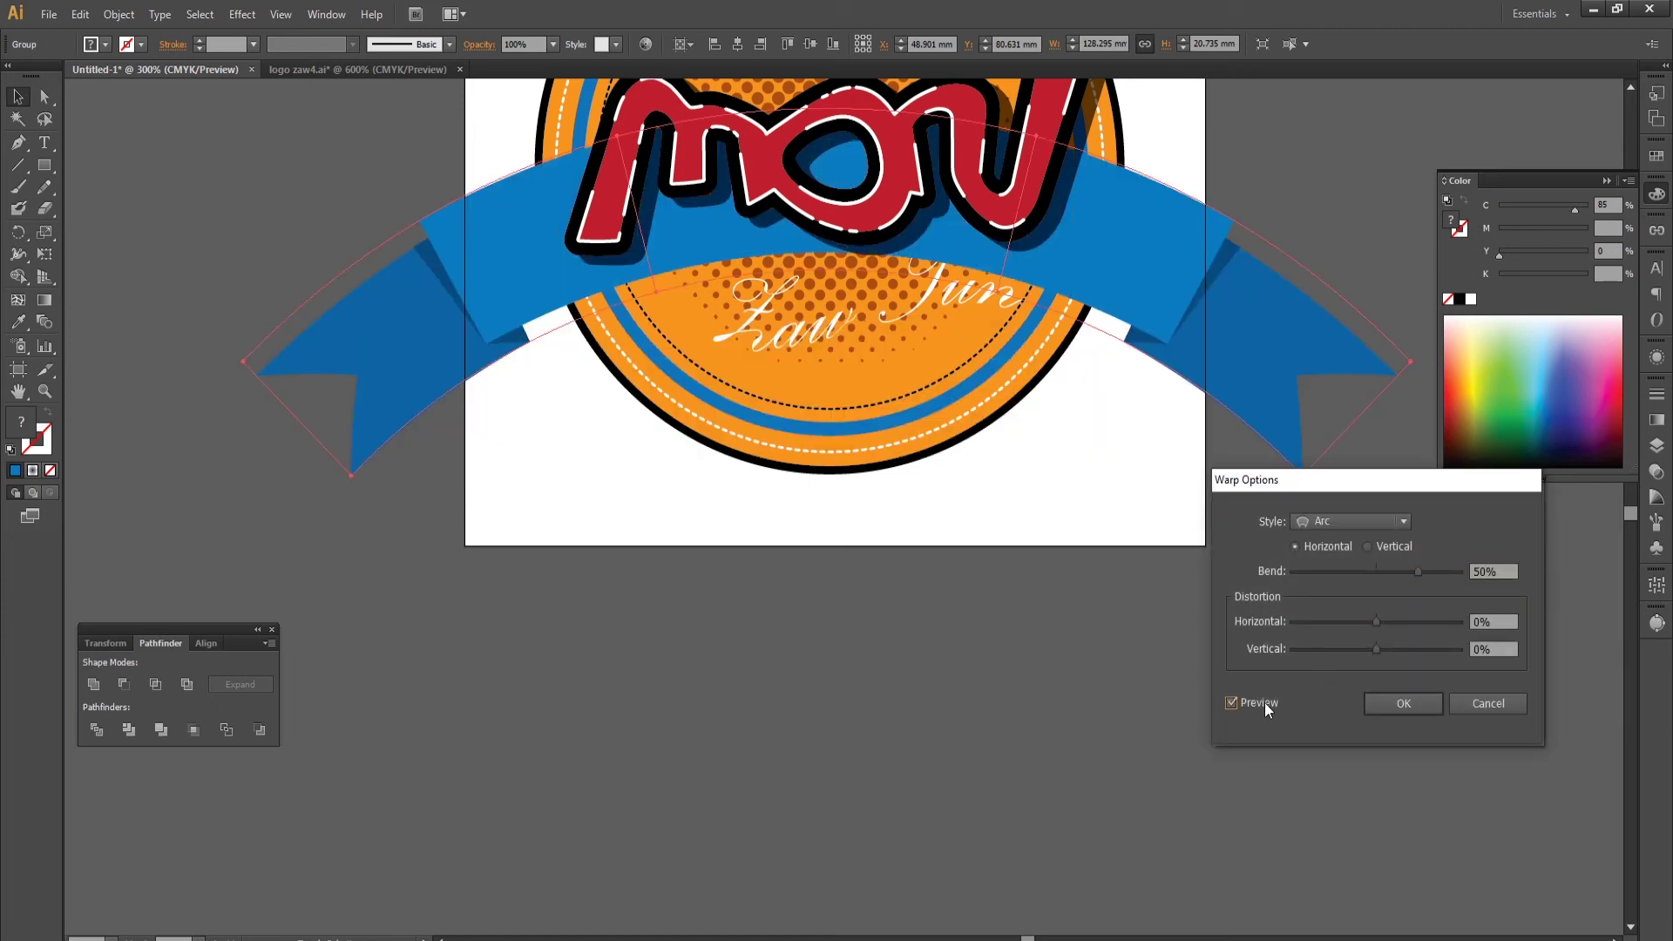
click(1515, 572)
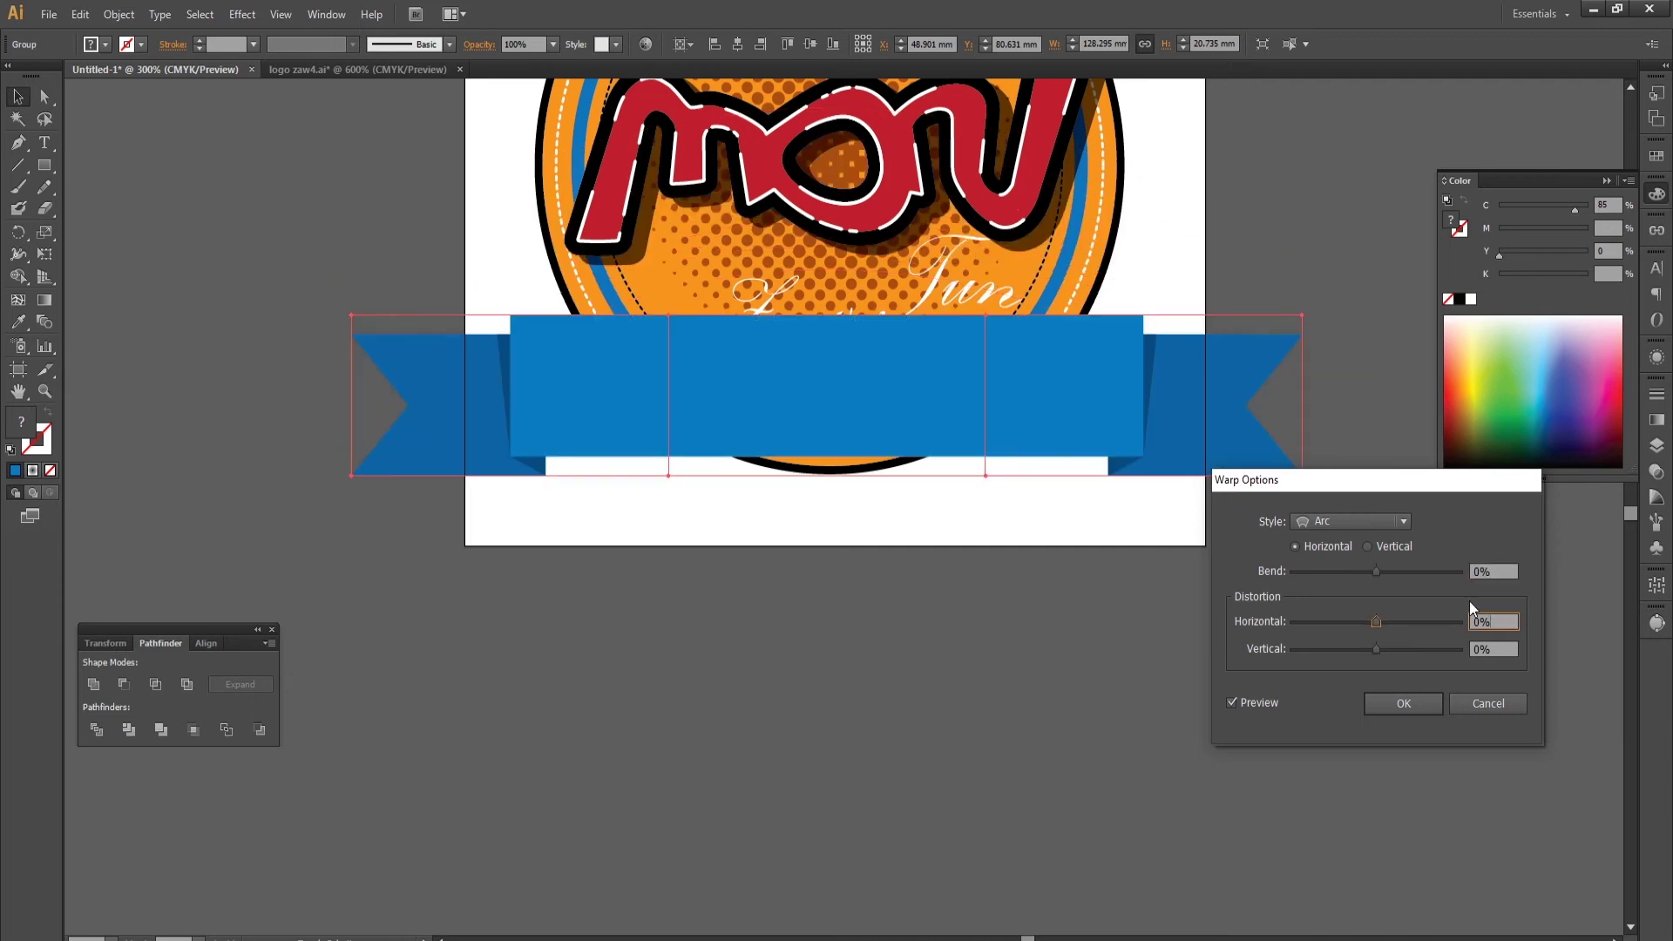
click(1354, 520)
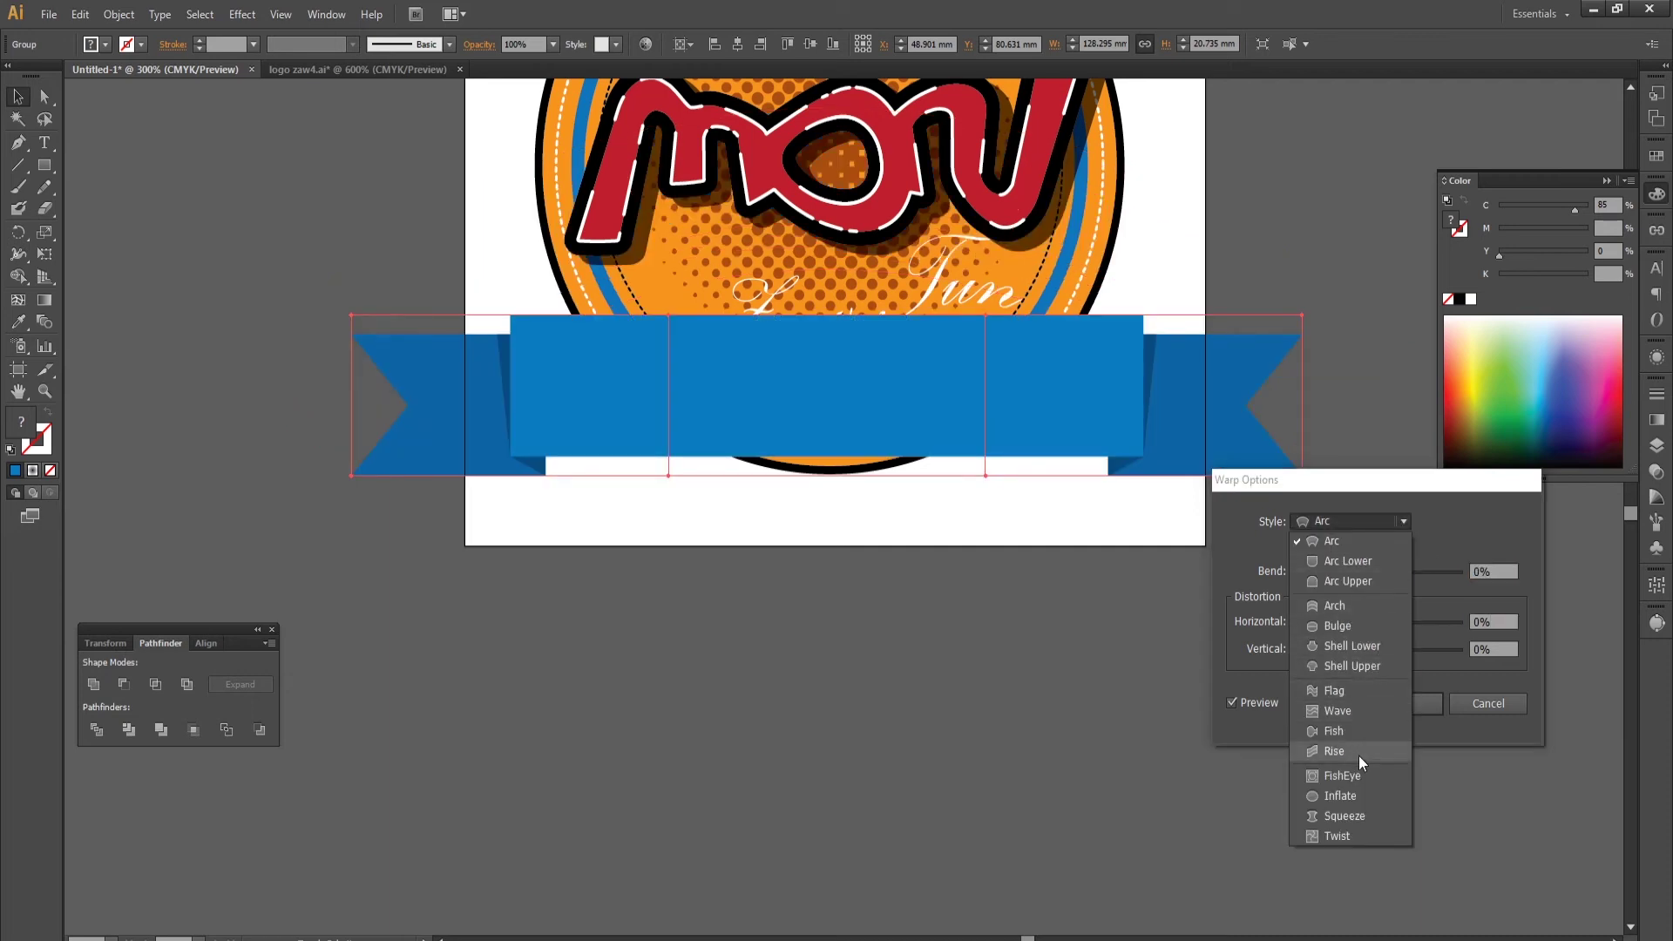
click(1341, 835)
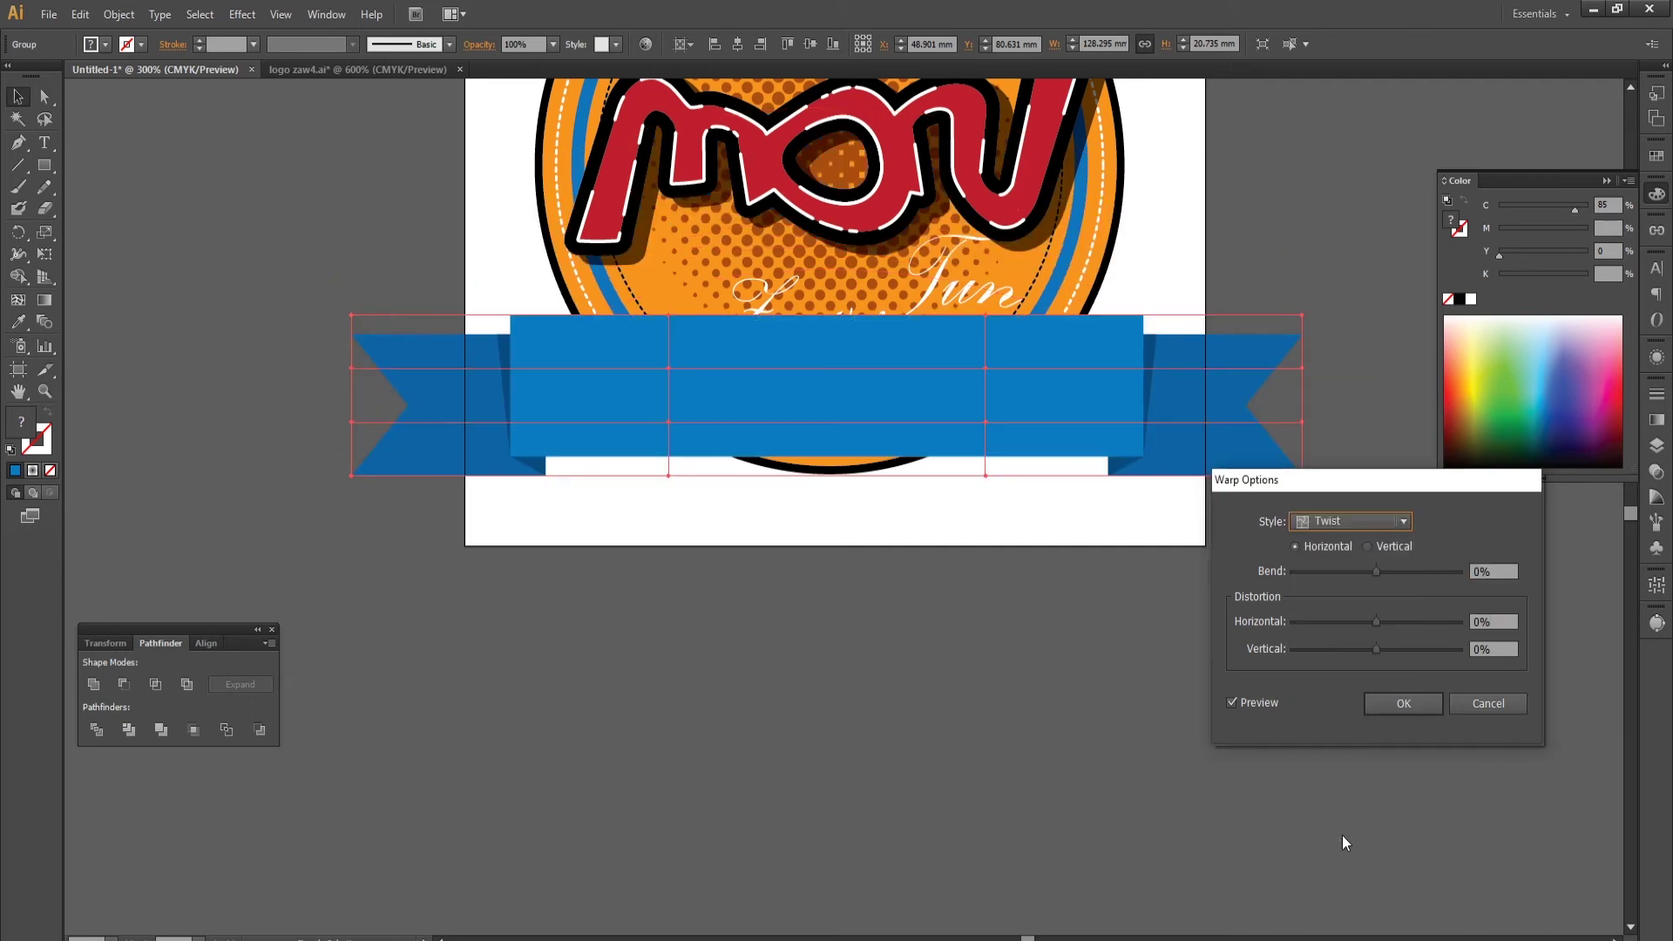
click(1369, 571)
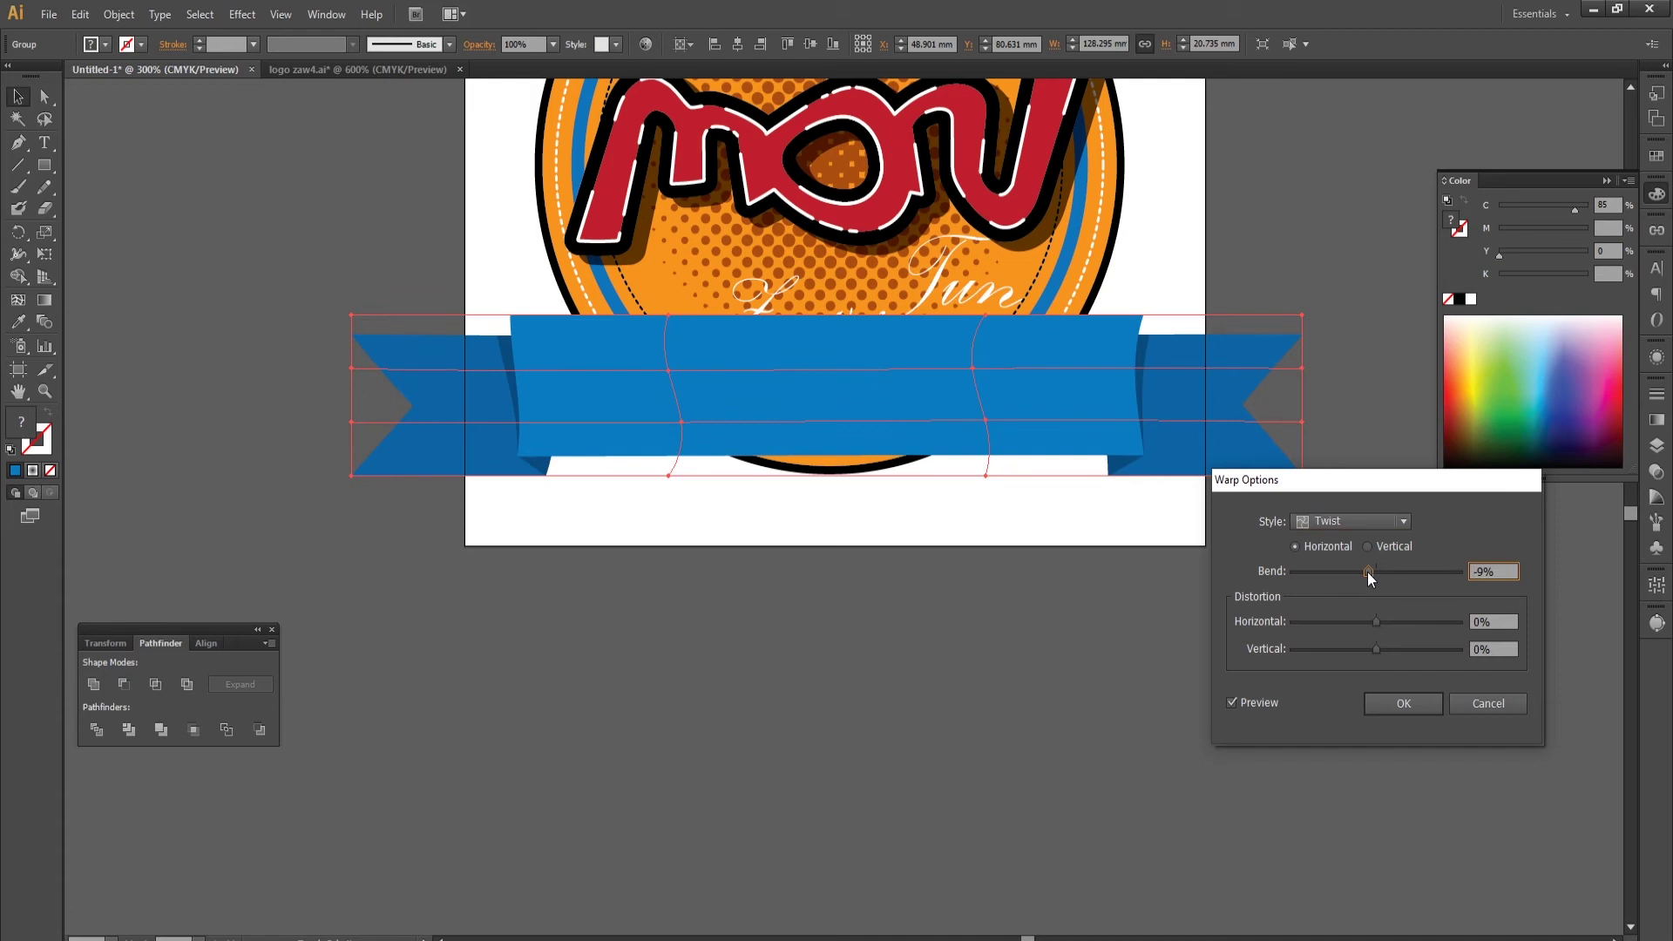
click(1364, 571)
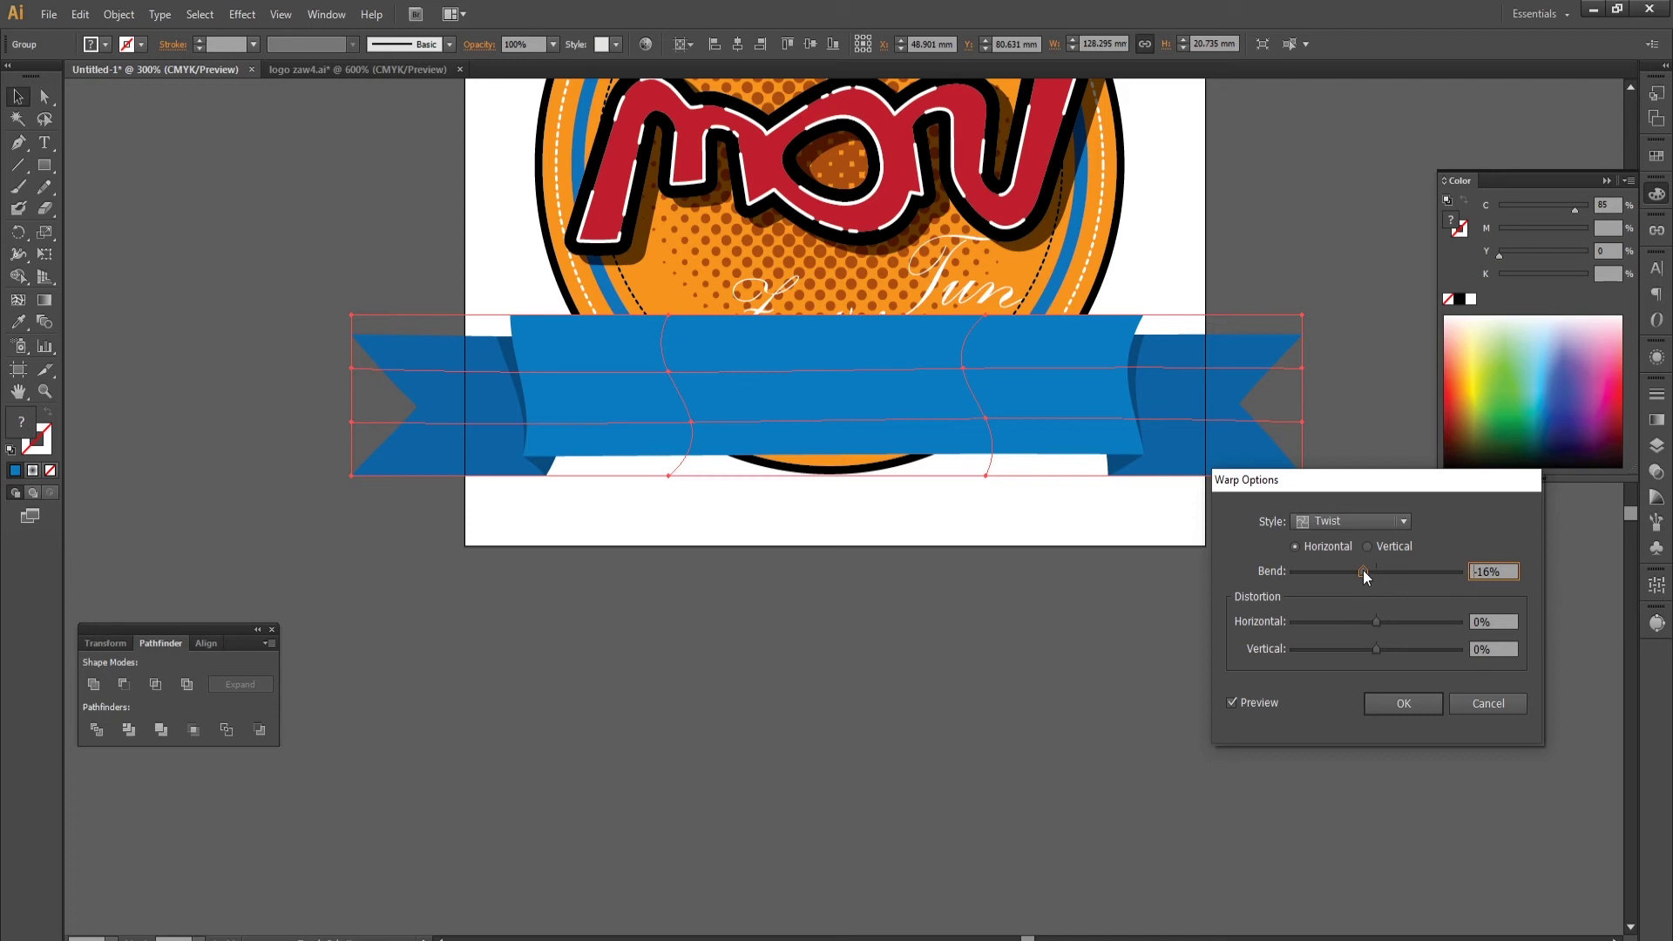
drag(1360, 572, 1357, 572)
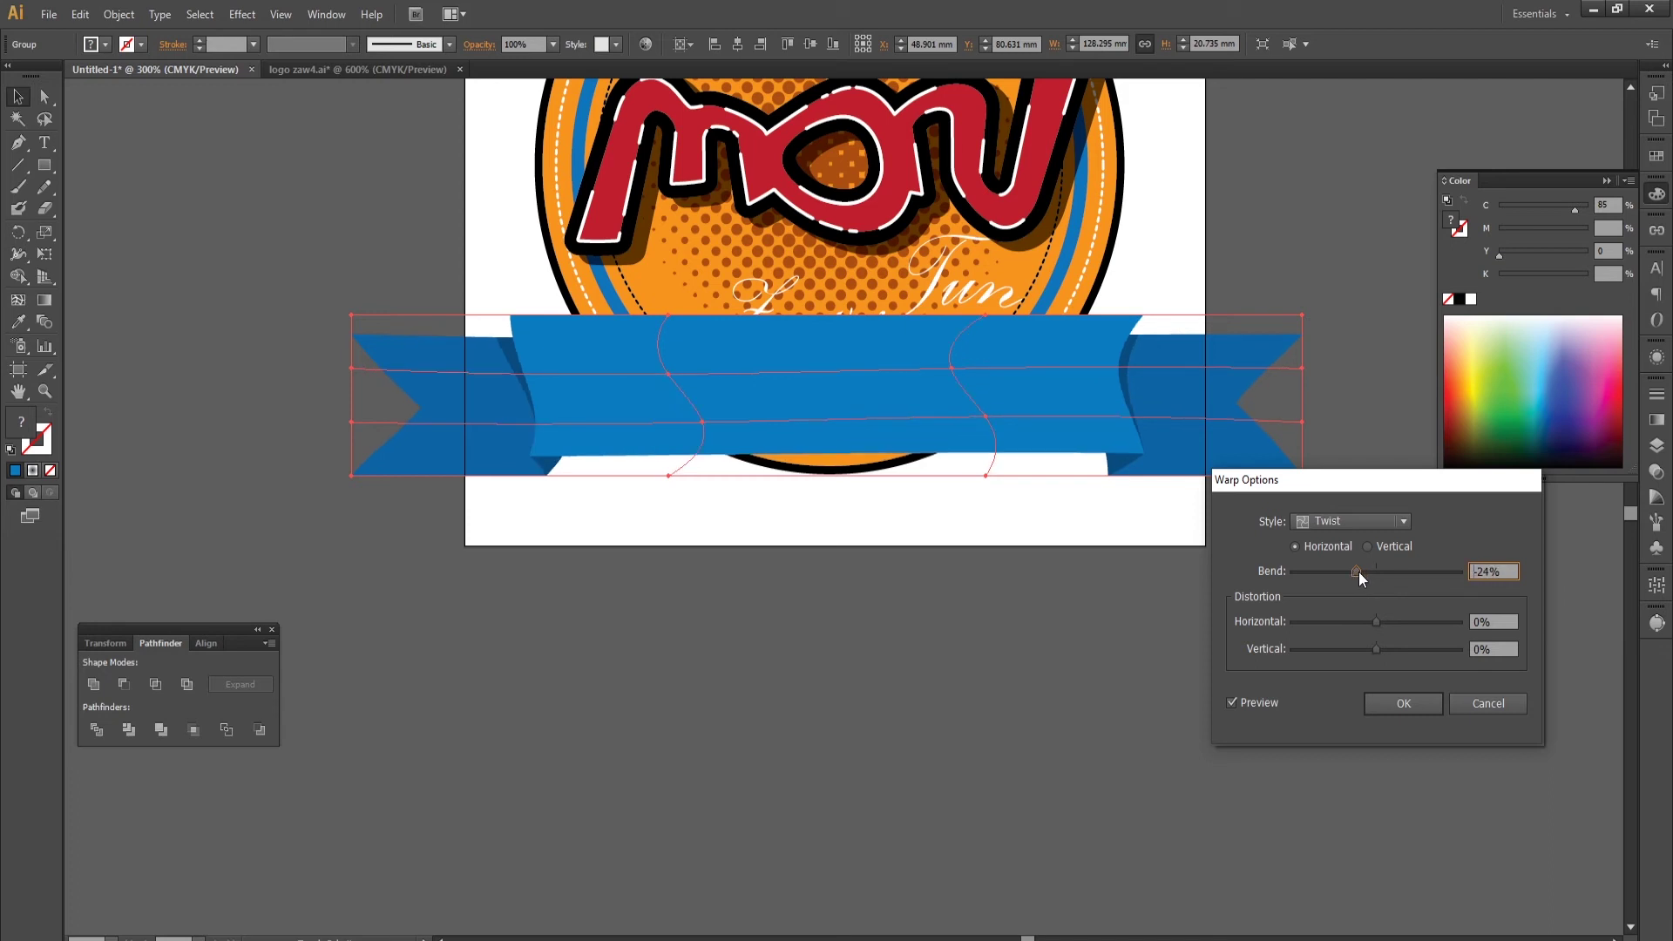
key(Down)
key(Down)
key(Down)
key(Up)
key(Up)
key(Up)
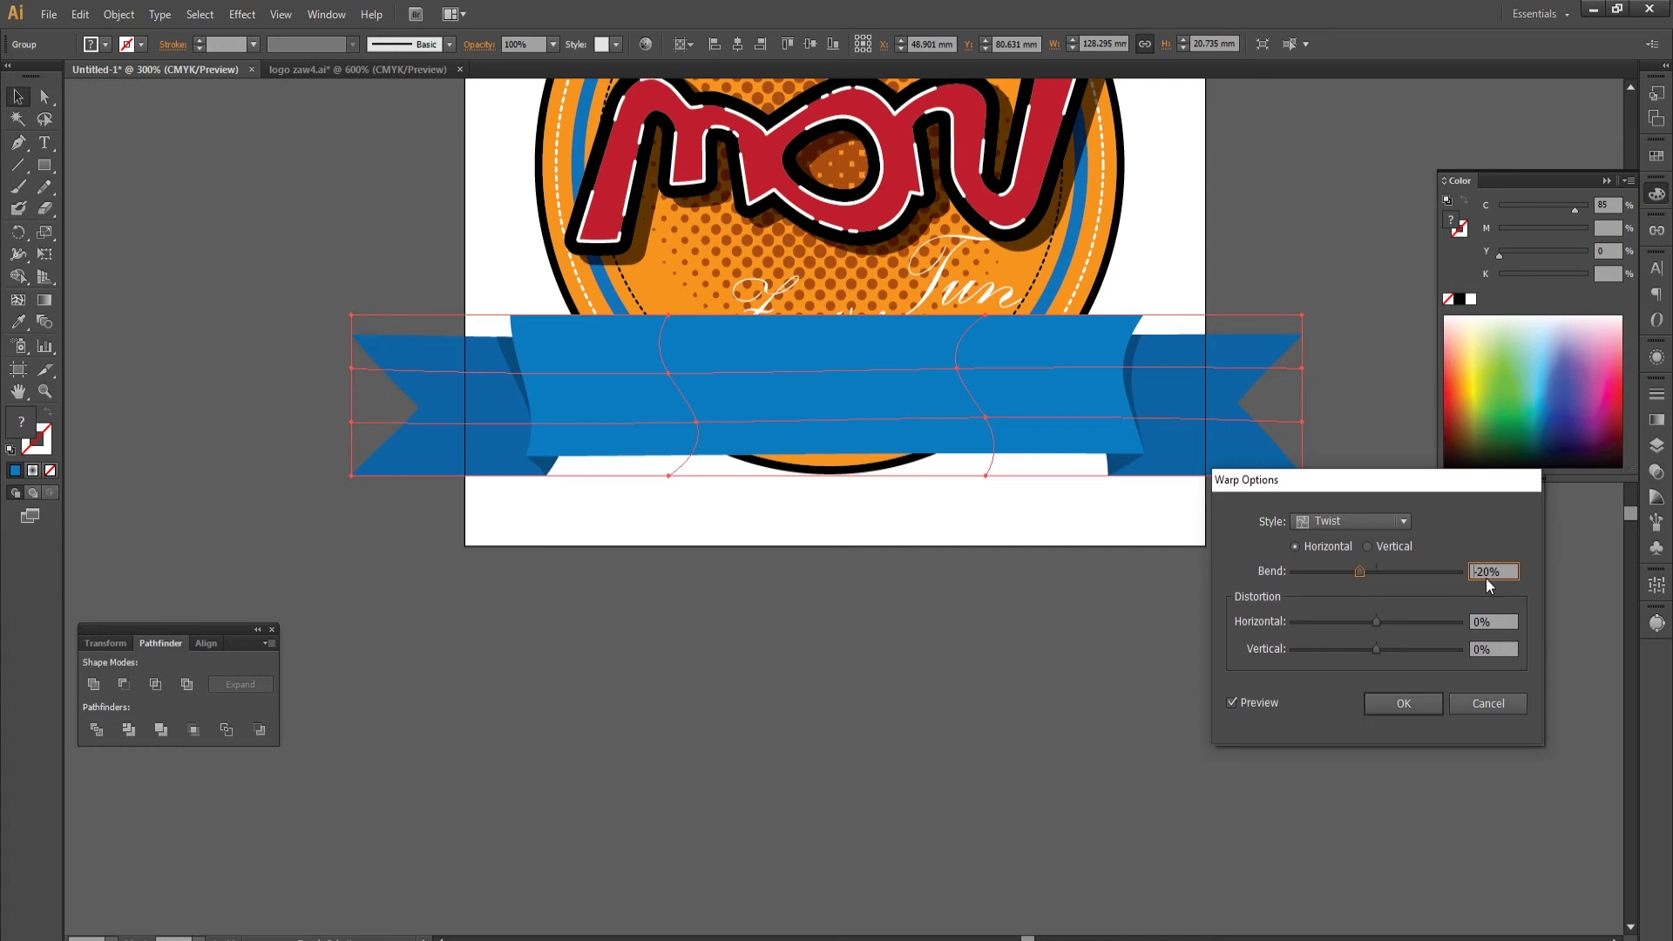
drag(1493, 571, 1436, 576)
text(15)
click(1416, 704)
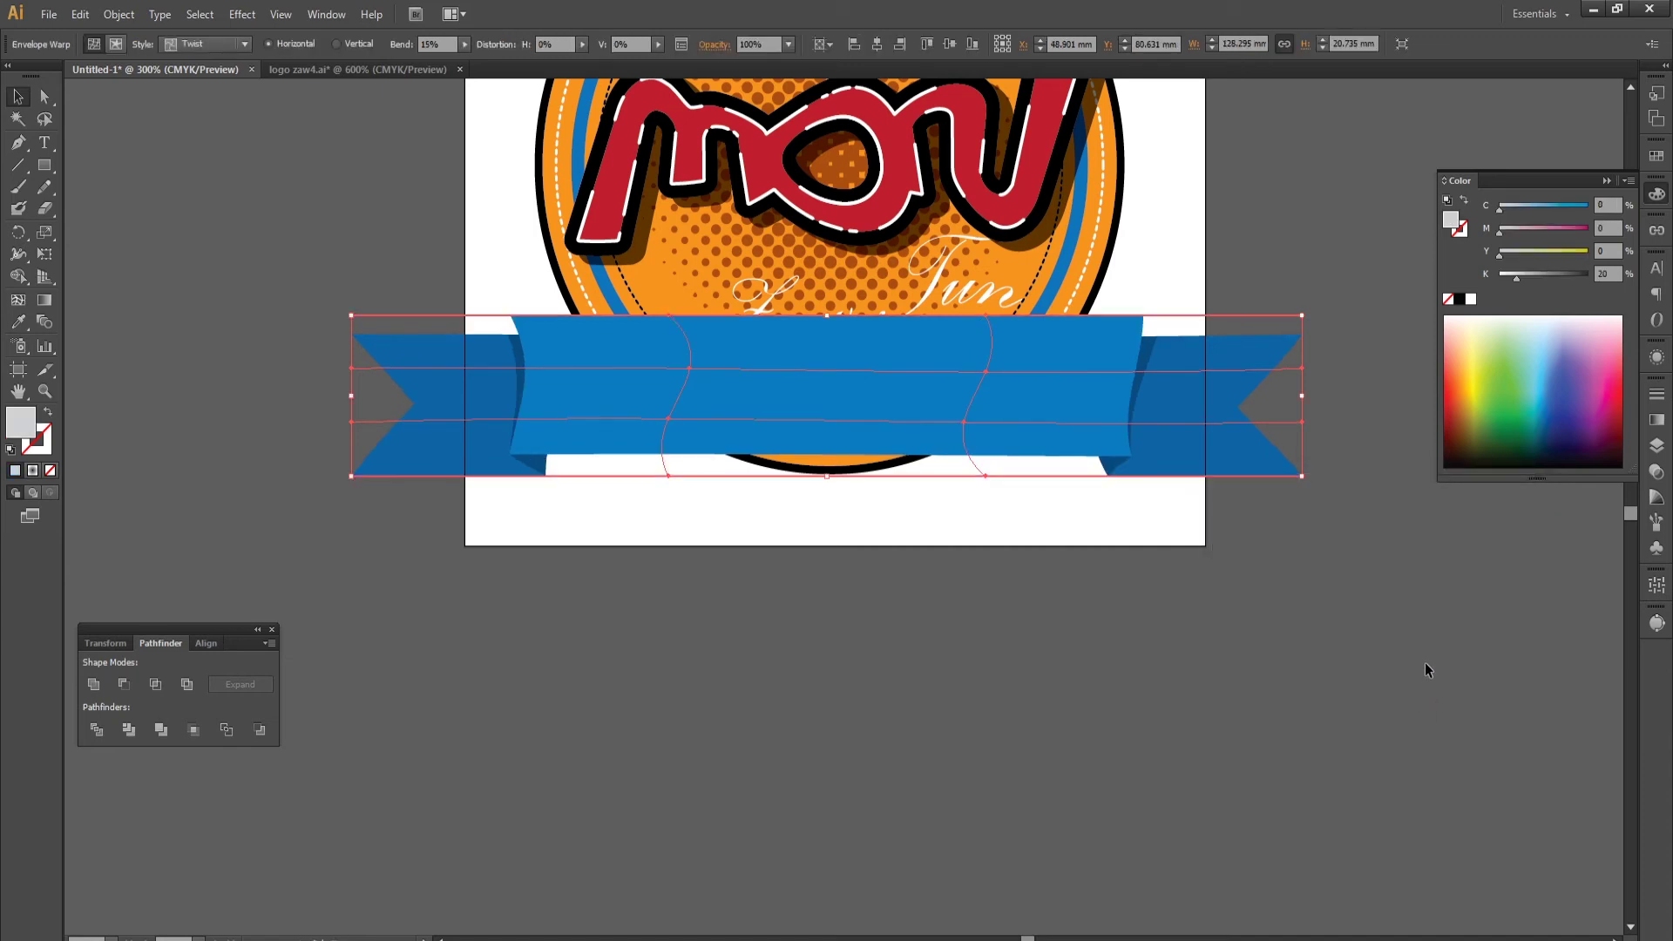
key(ctrl+z)
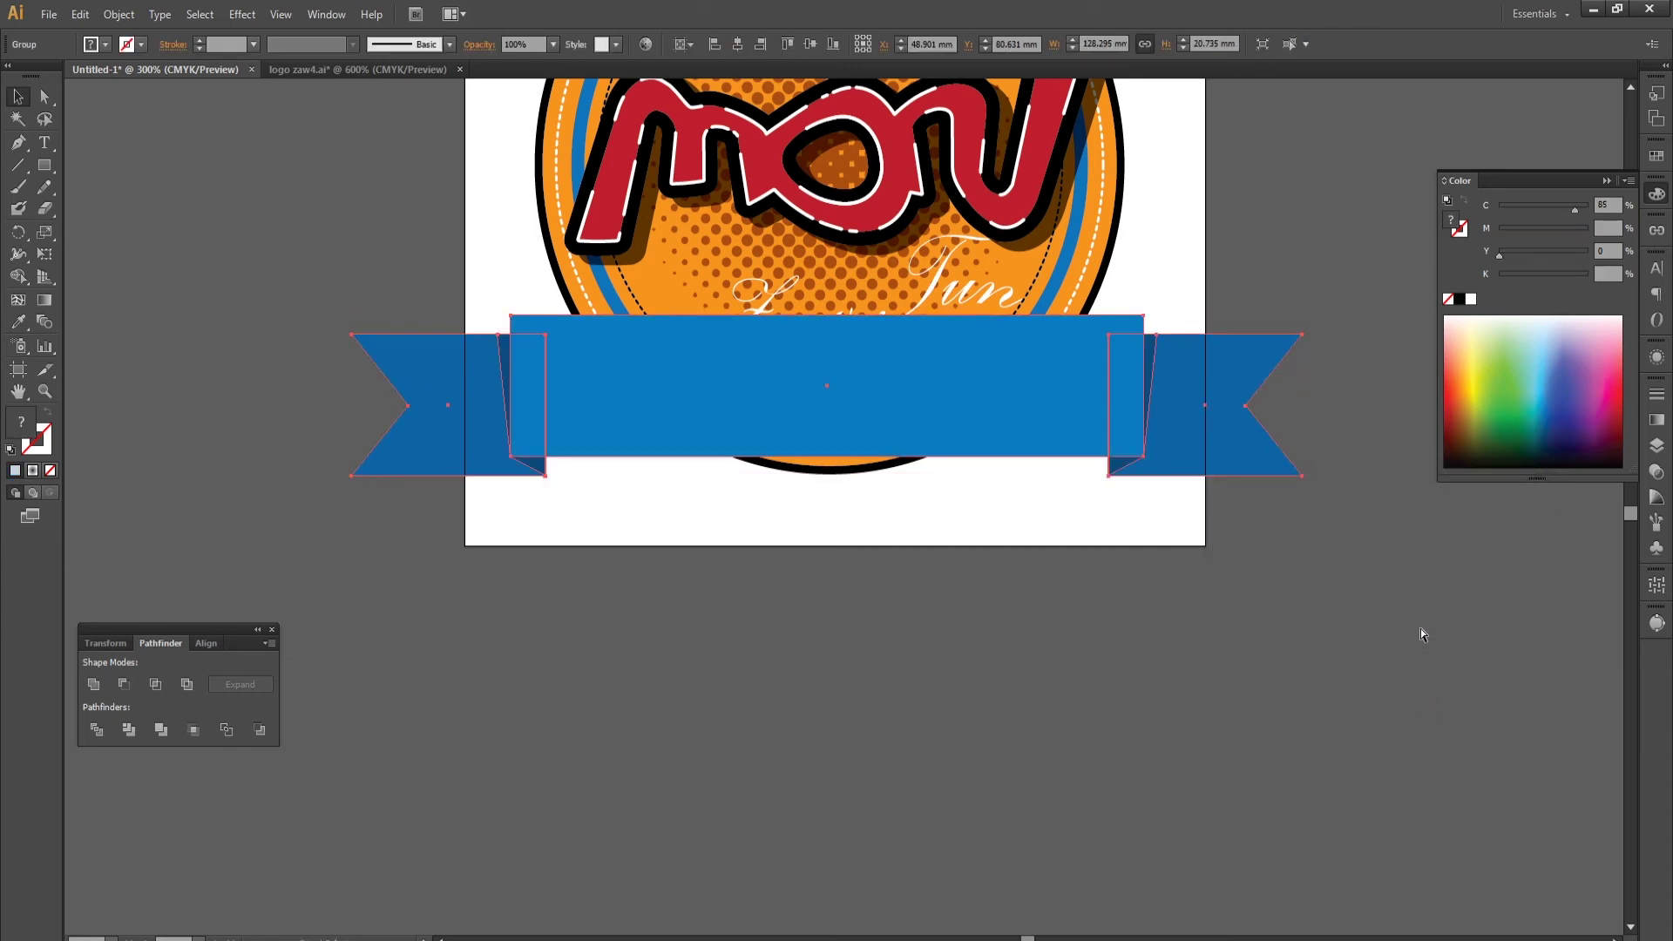
key(ctrl+alt+shift+w)
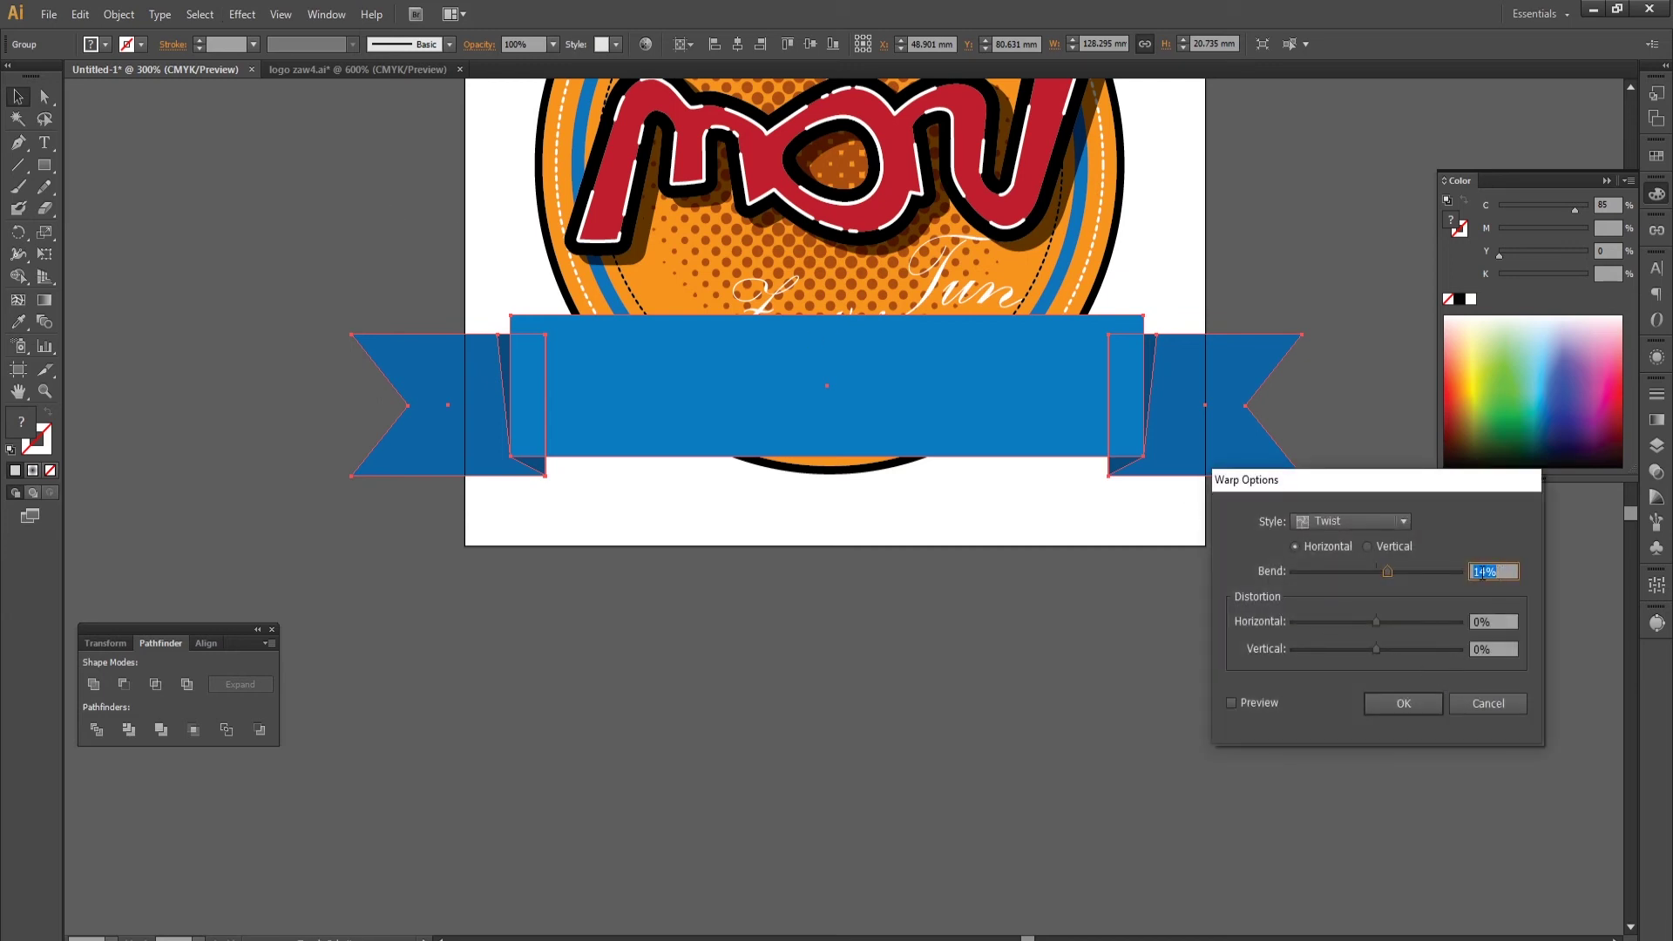
Apply a Twist warp with -14% bend to the ribbon, previewing live.
drag(1374, 571, 1366, 572)
click(1231, 702)
click(1366, 571)
drag(1368, 569, 1363, 571)
click(1404, 716)
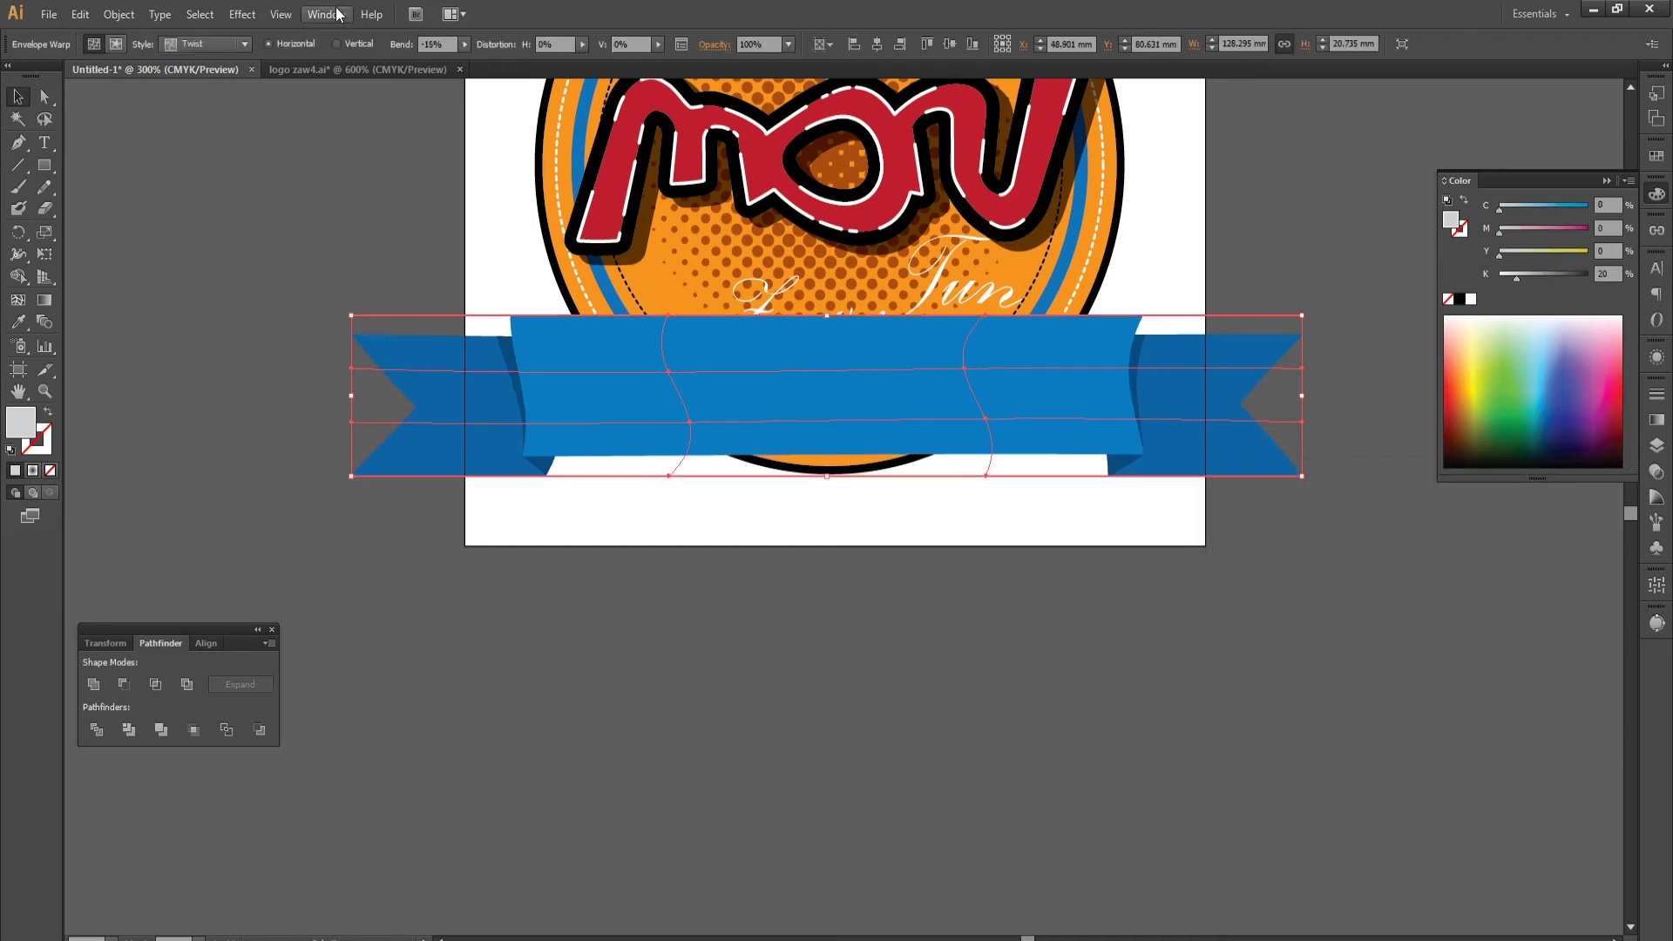
Expand the twisted ribbon's object and fill into plain paths.
click(118, 14)
click(144, 209)
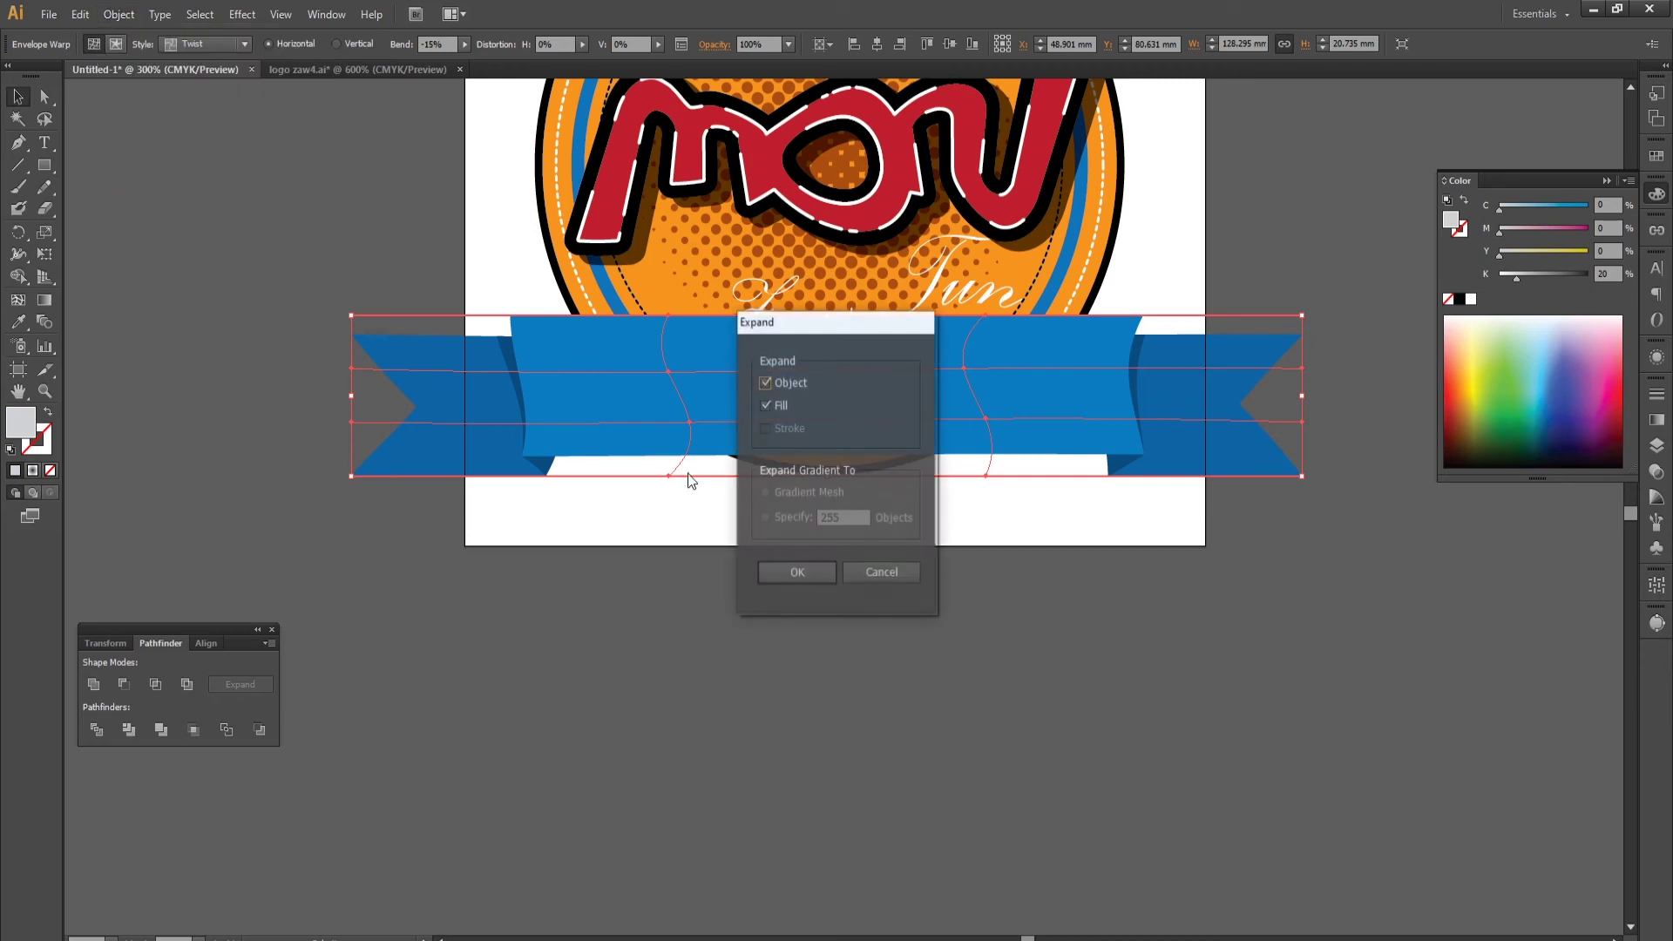
click(772, 566)
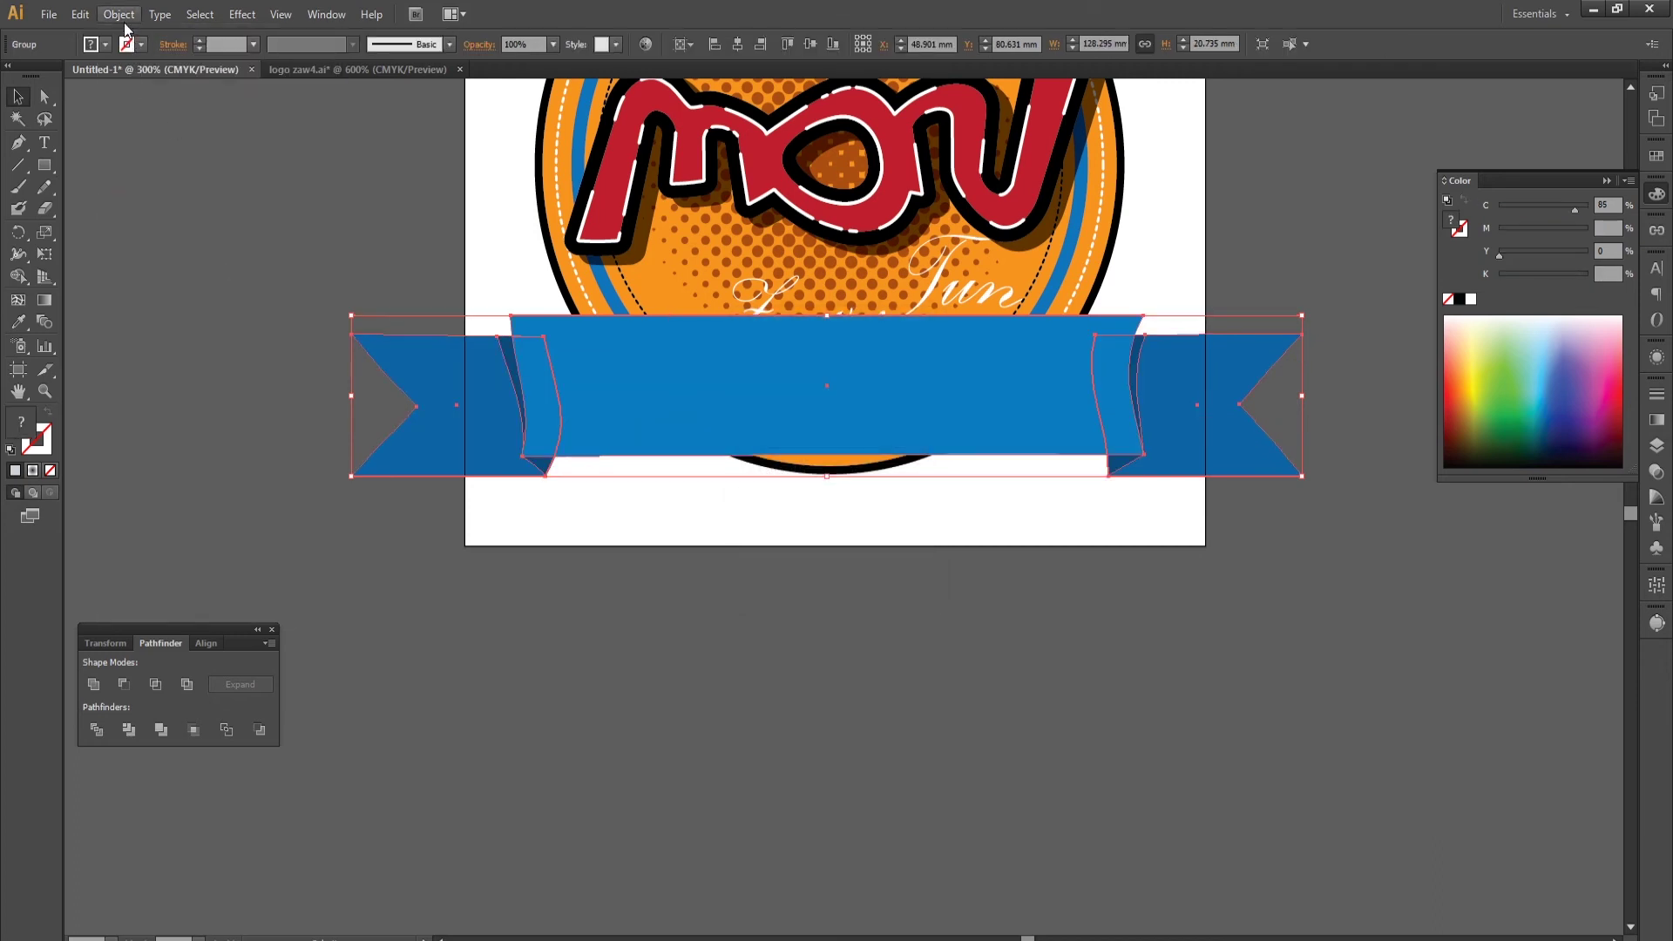
click(165, 202)
click(572, 373)
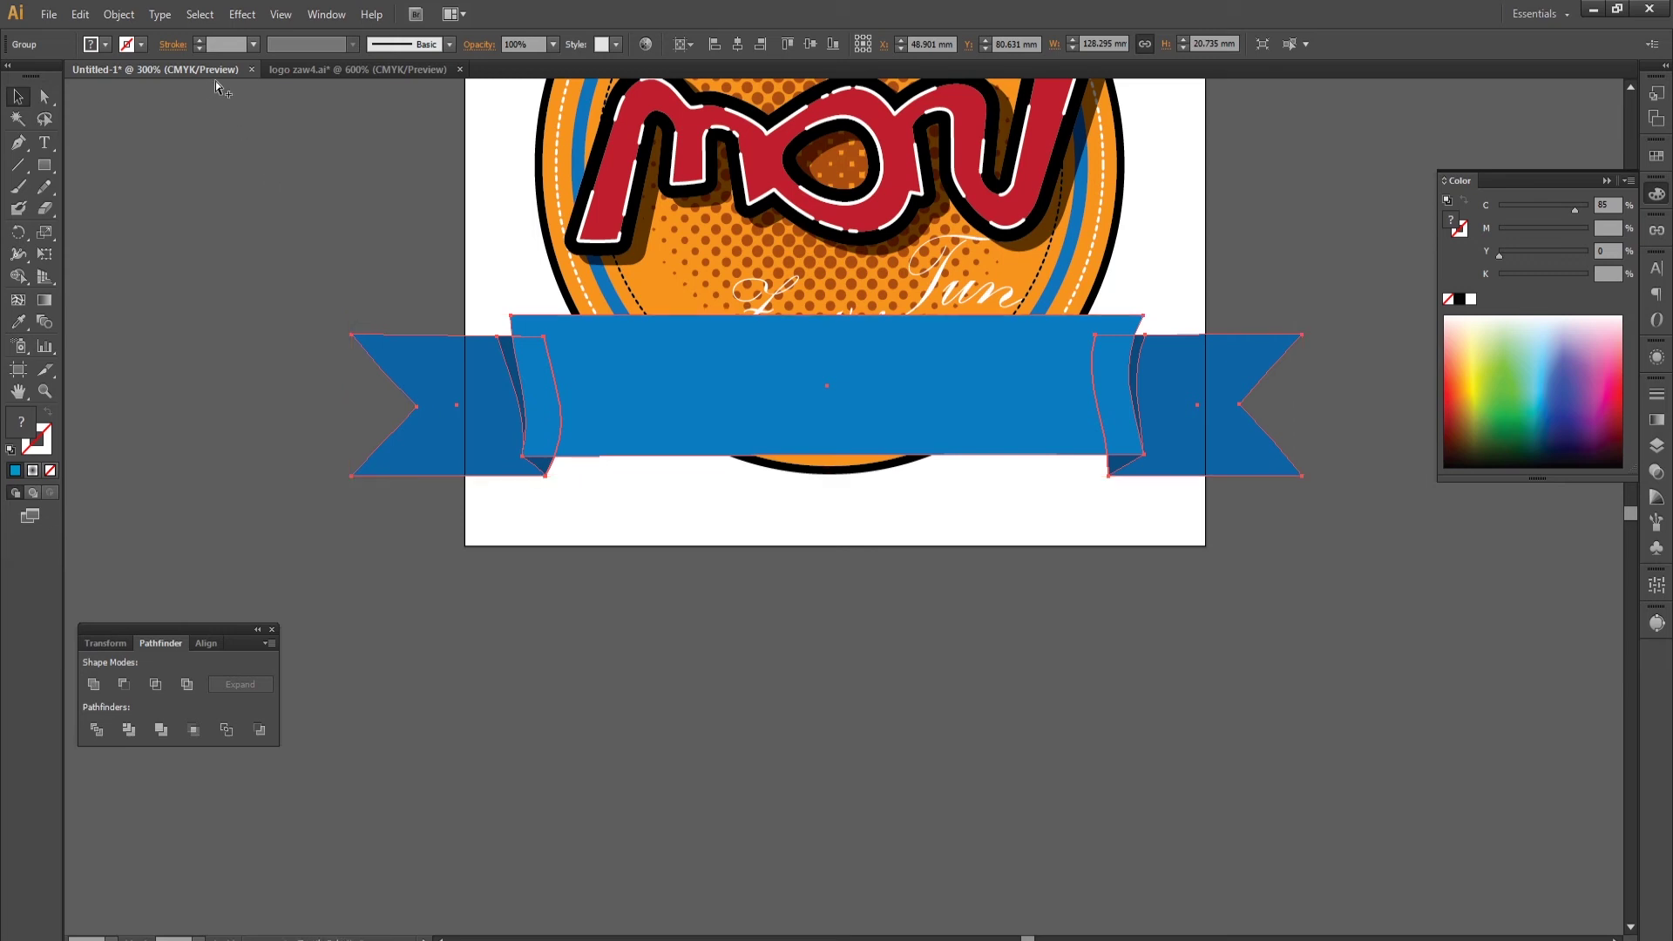
Try an Arch warp on the ribbon at 28%, 23% and 16% bend, then reset to 0%.
key(ctrl+alt+shift+w)
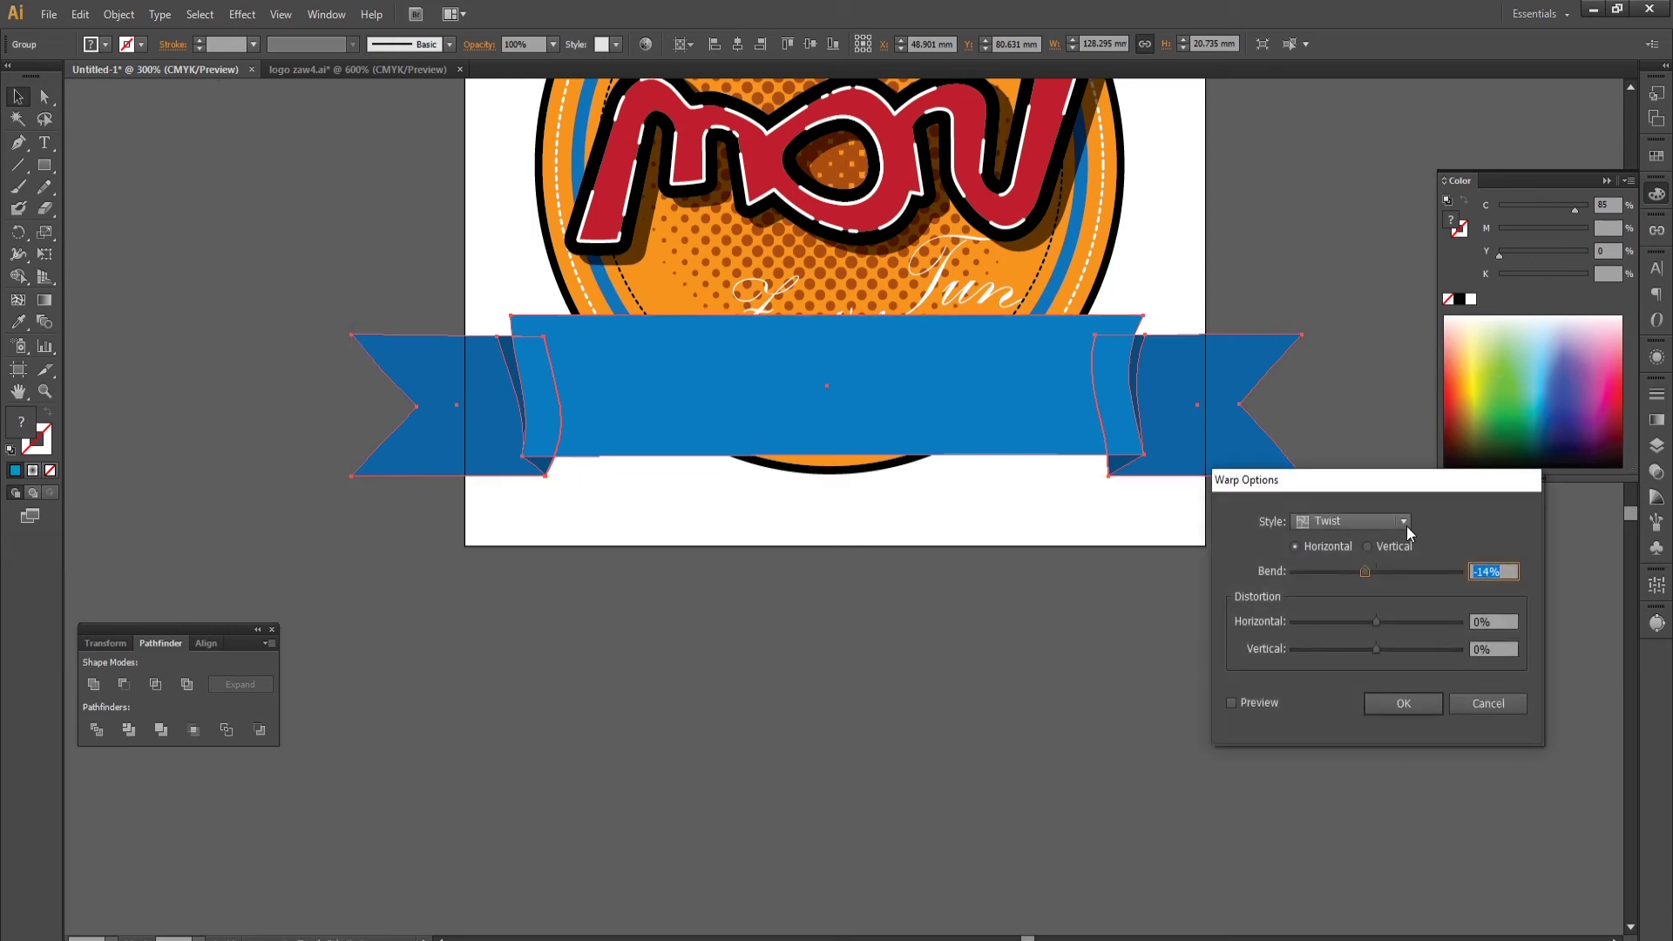
click(1269, 703)
double_click(1510, 570)
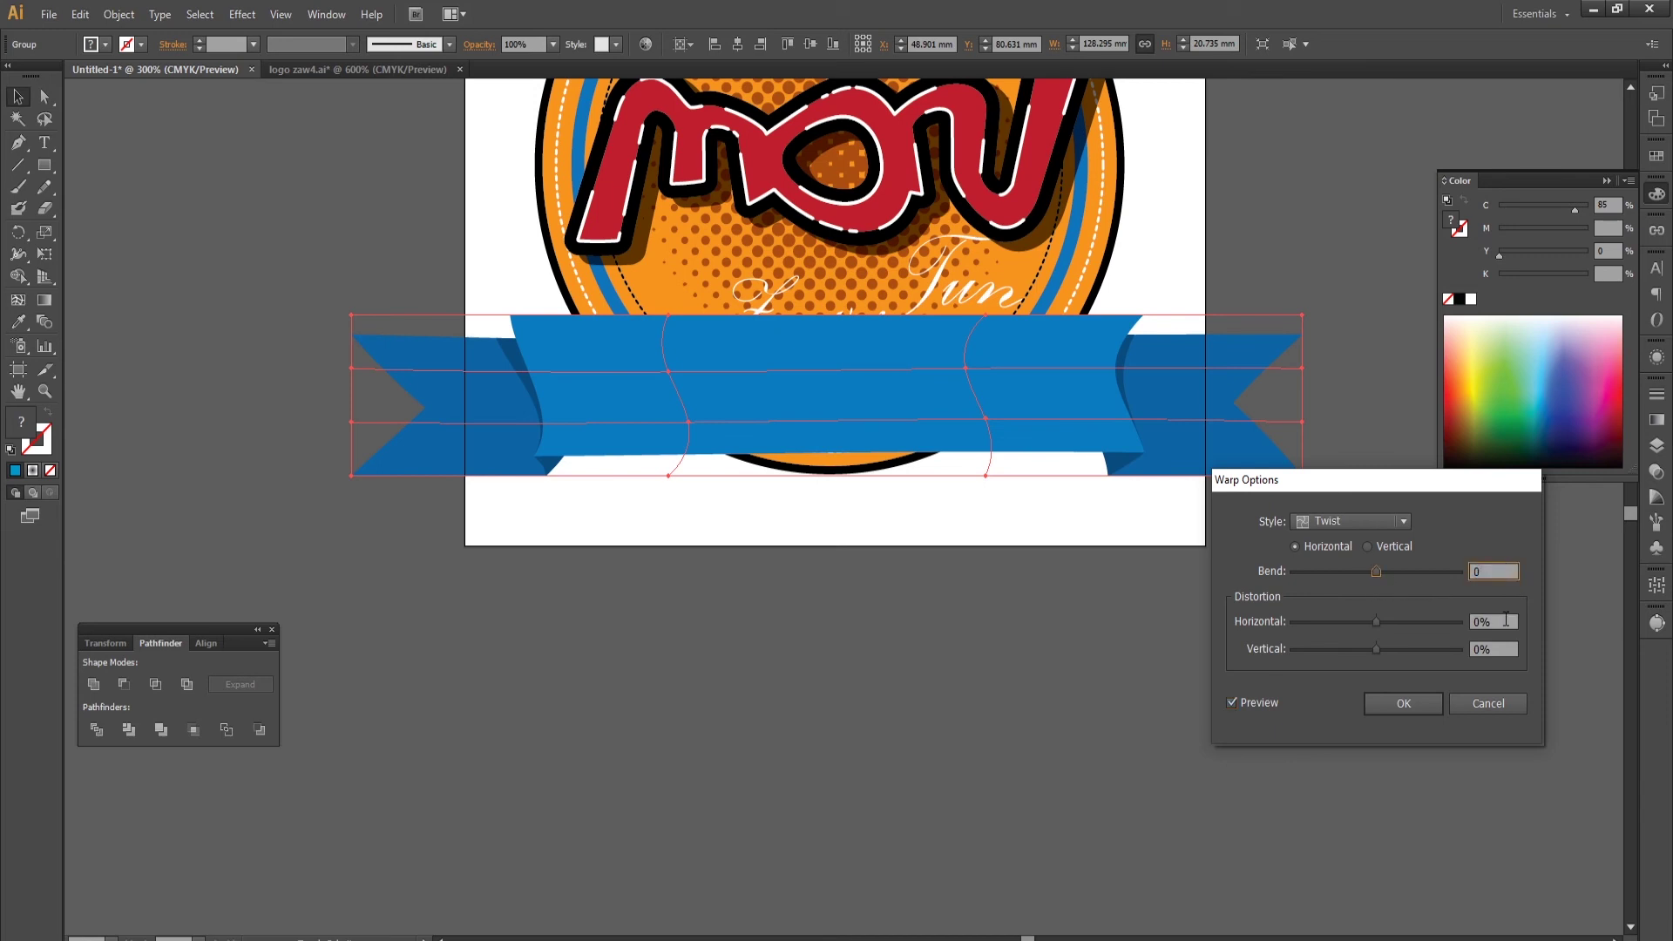
key(Tab)
click(1403, 521)
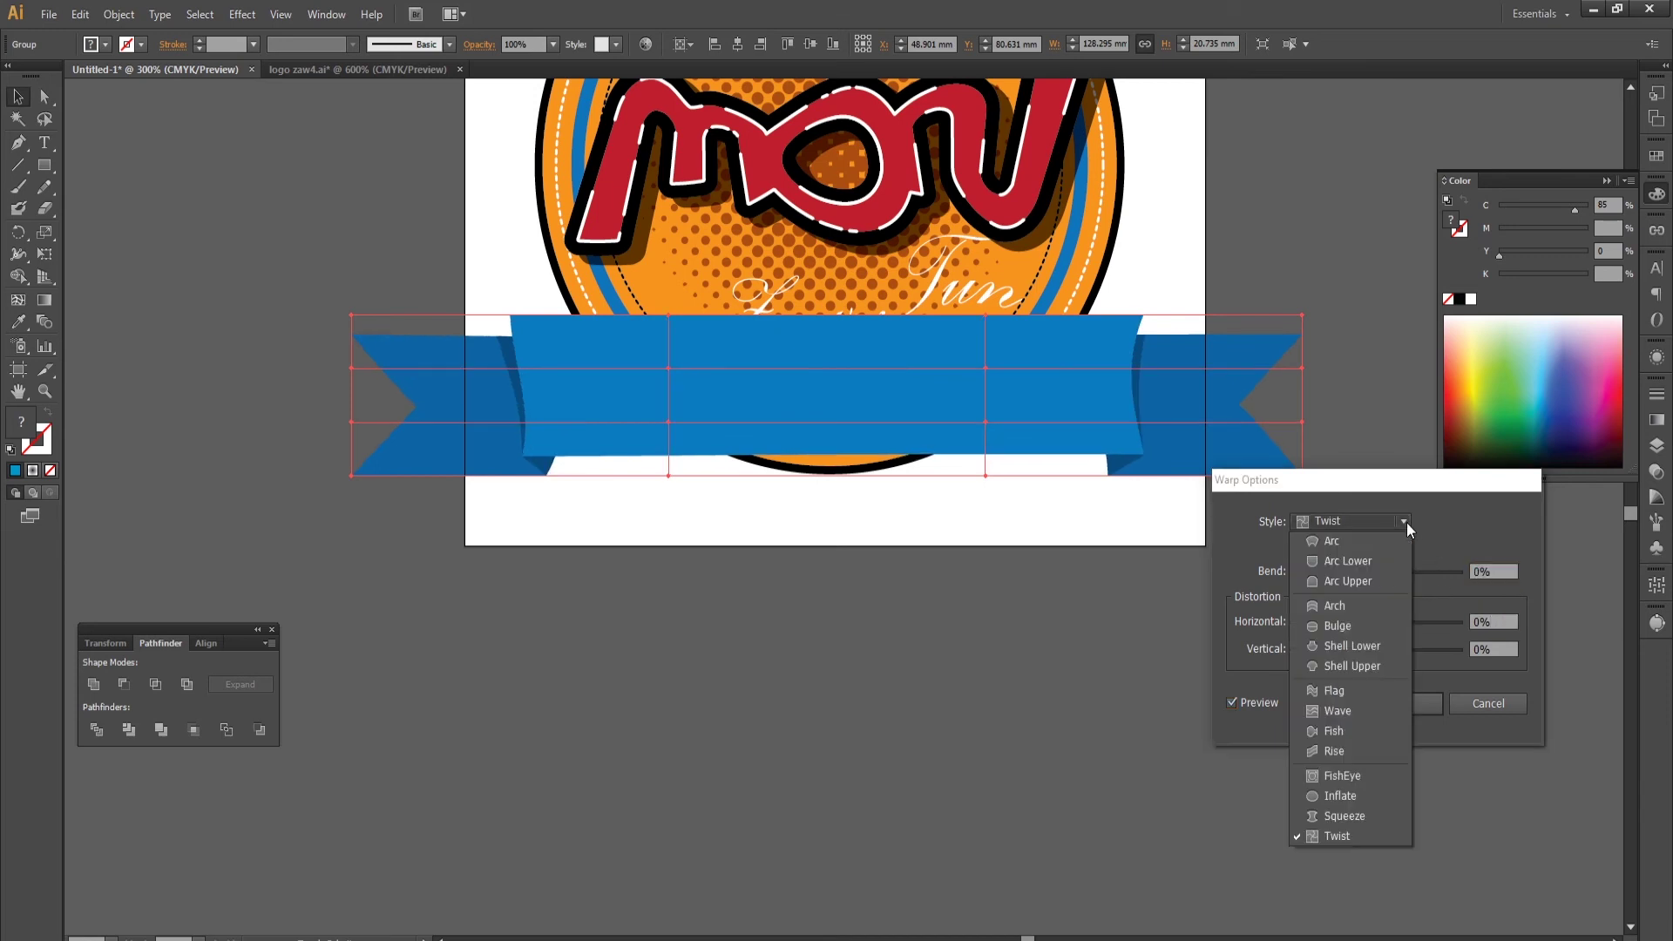
click(1383, 605)
drag(1373, 573, 1399, 571)
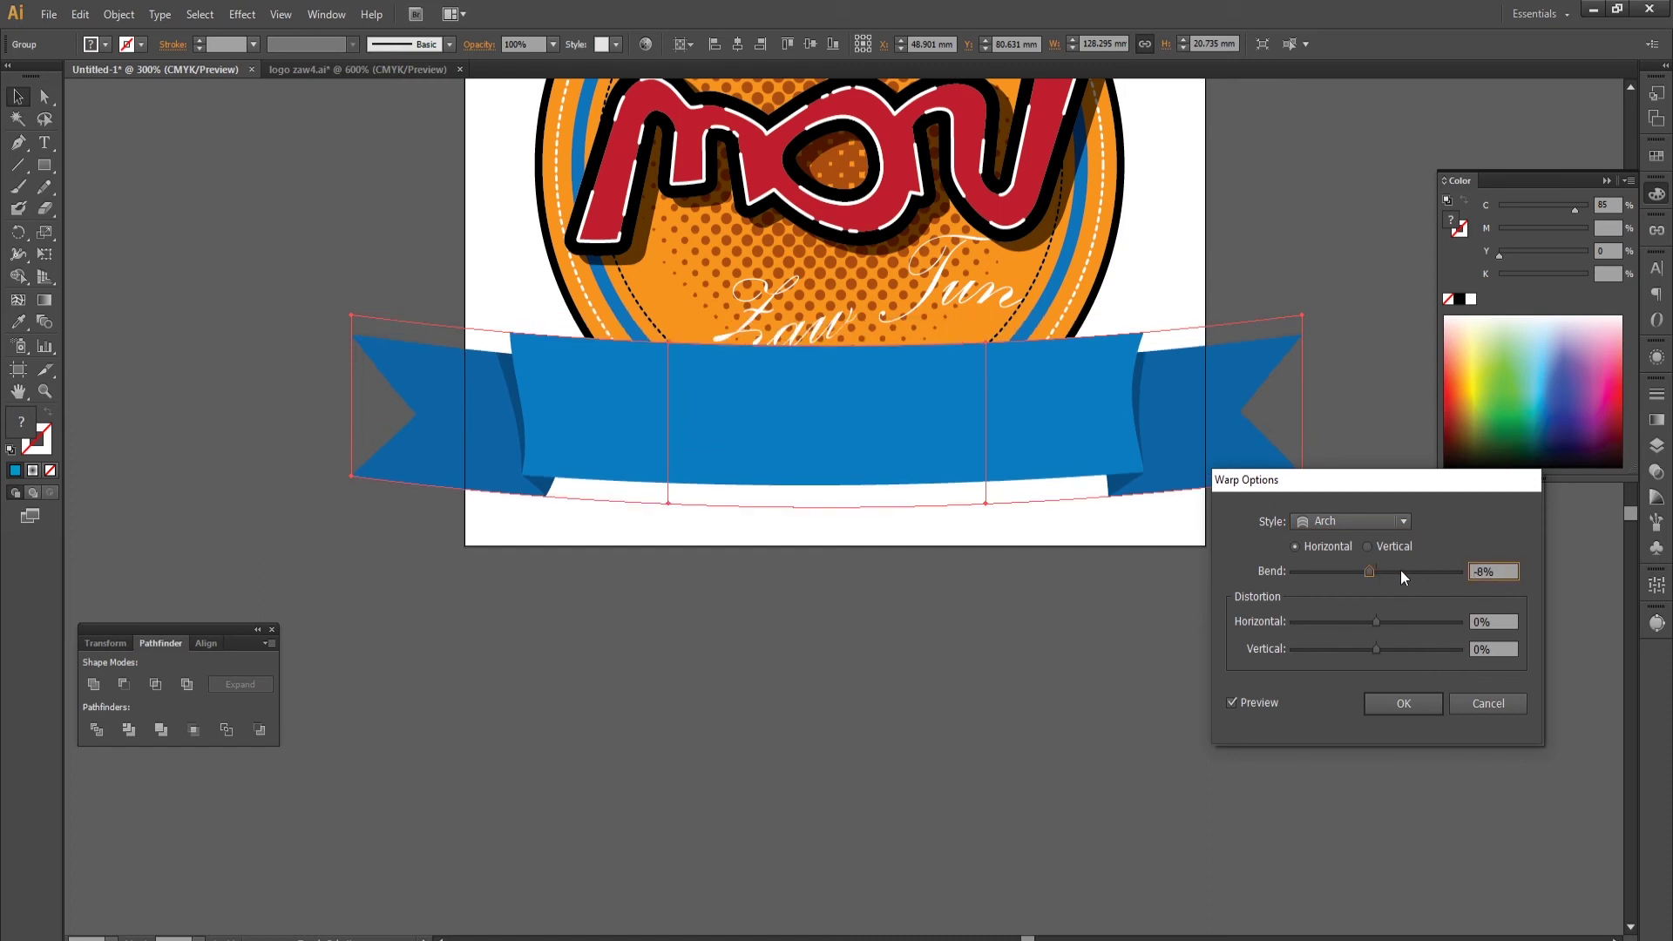
key(Down)
key(Down)
key(Down)
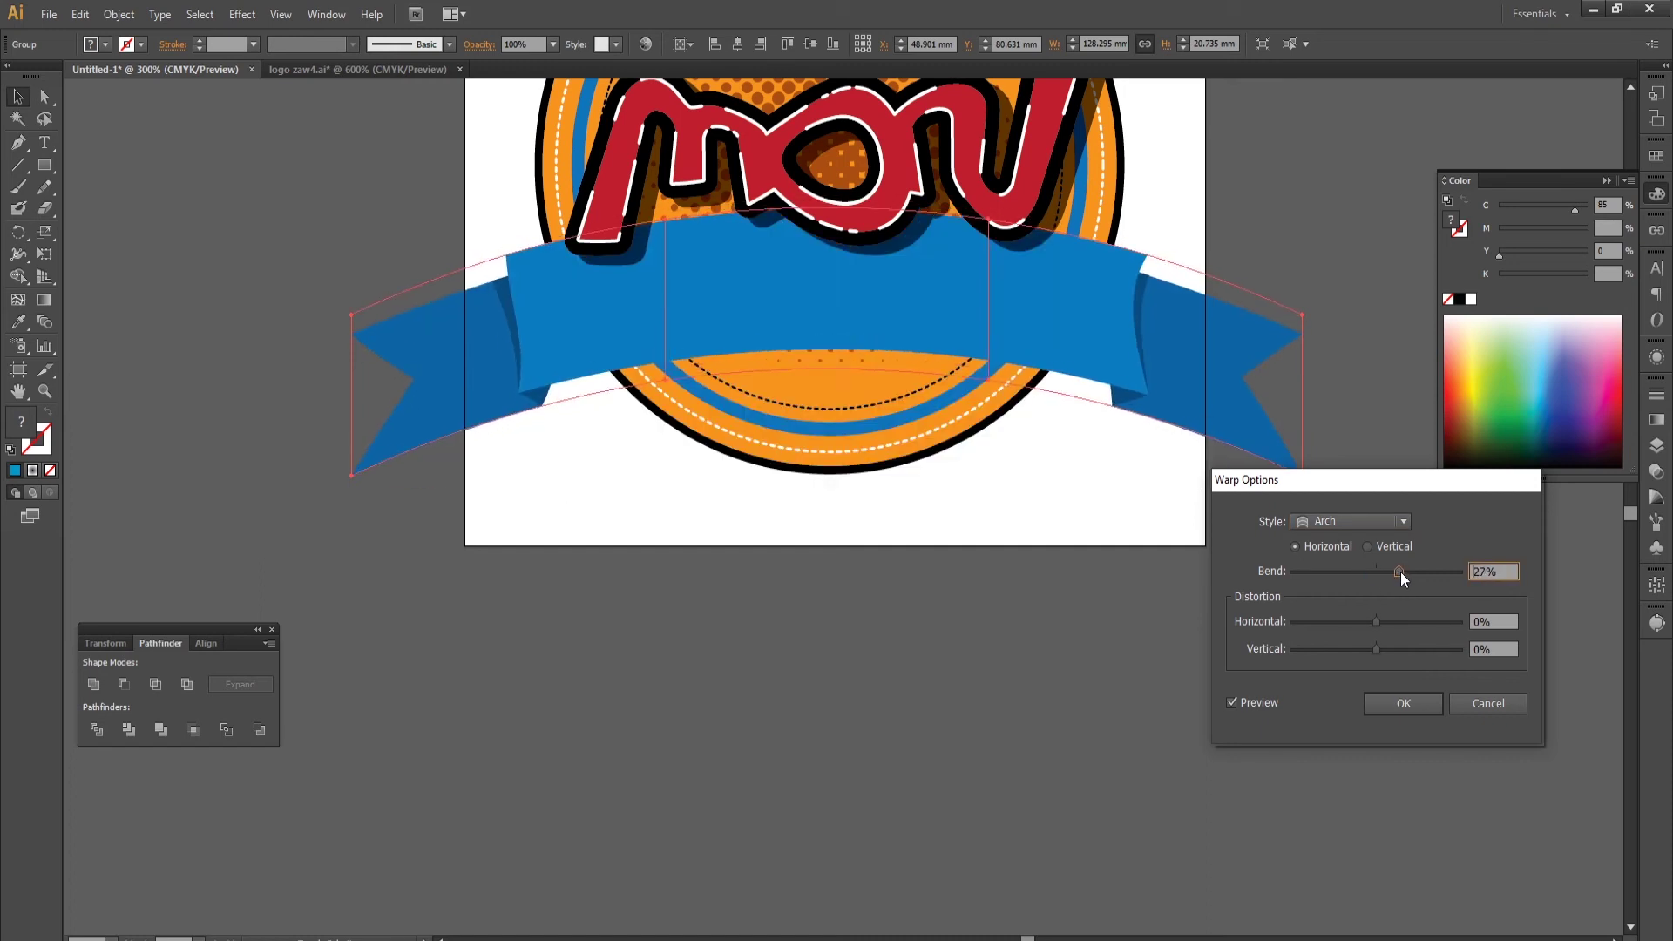
key(Down)
key(Down)
key(Down)
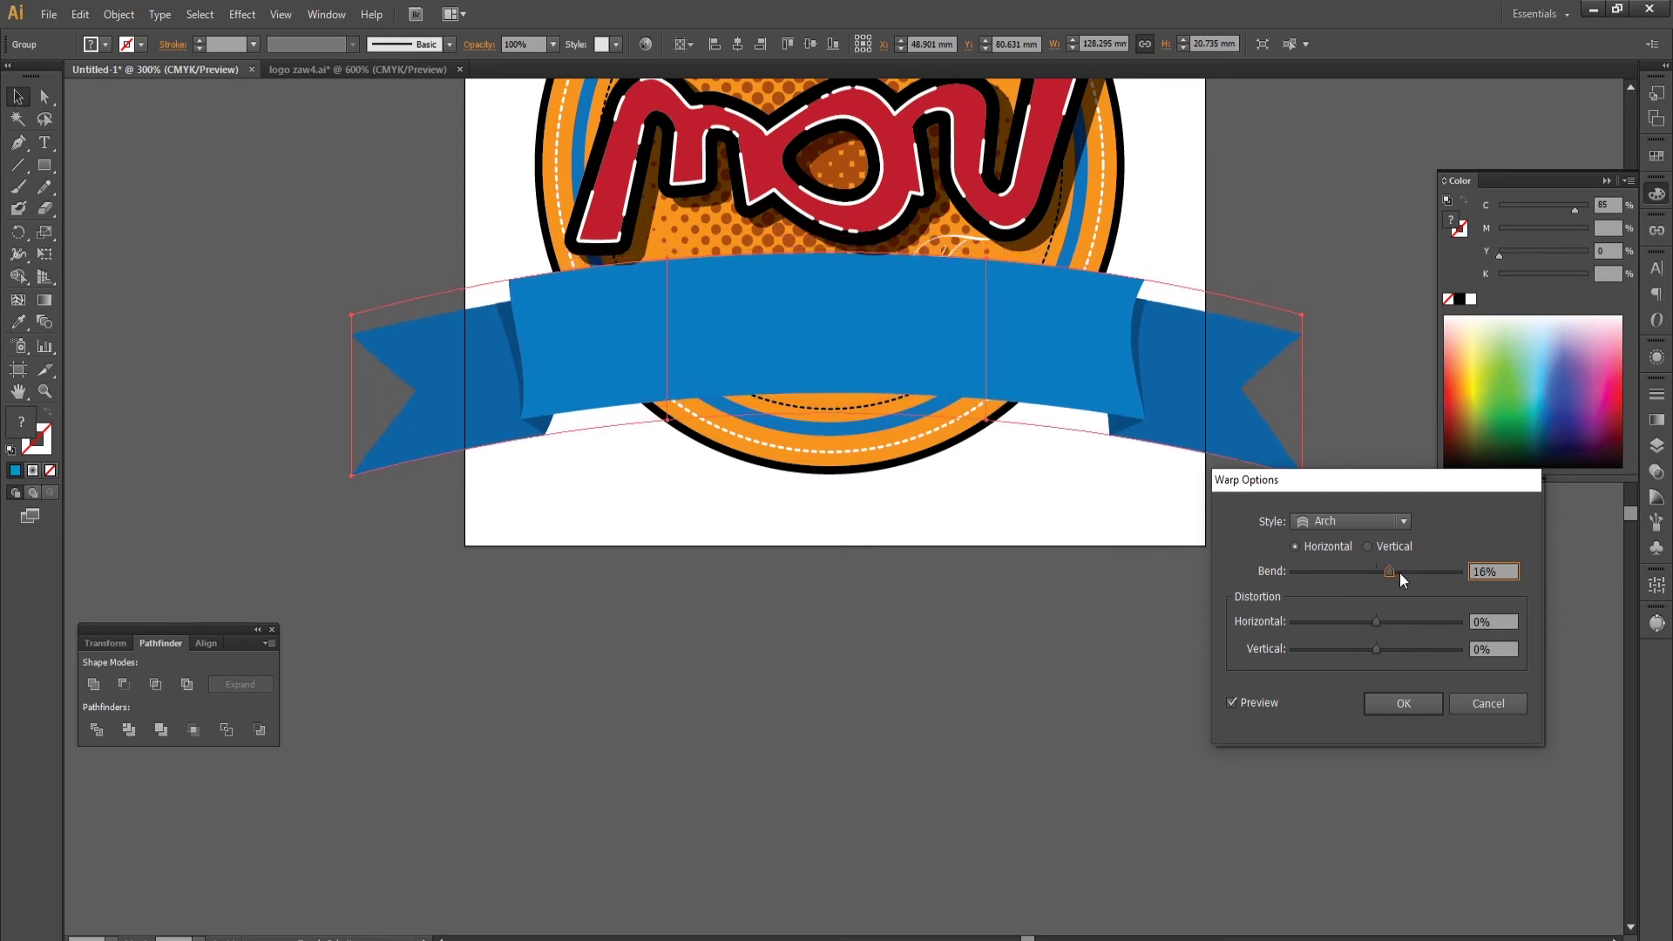
double_click(1490, 571)
text(0)
key(Tab)
Apply a Flag warp to the ribbon with about 50% bend.
click(1405, 521)
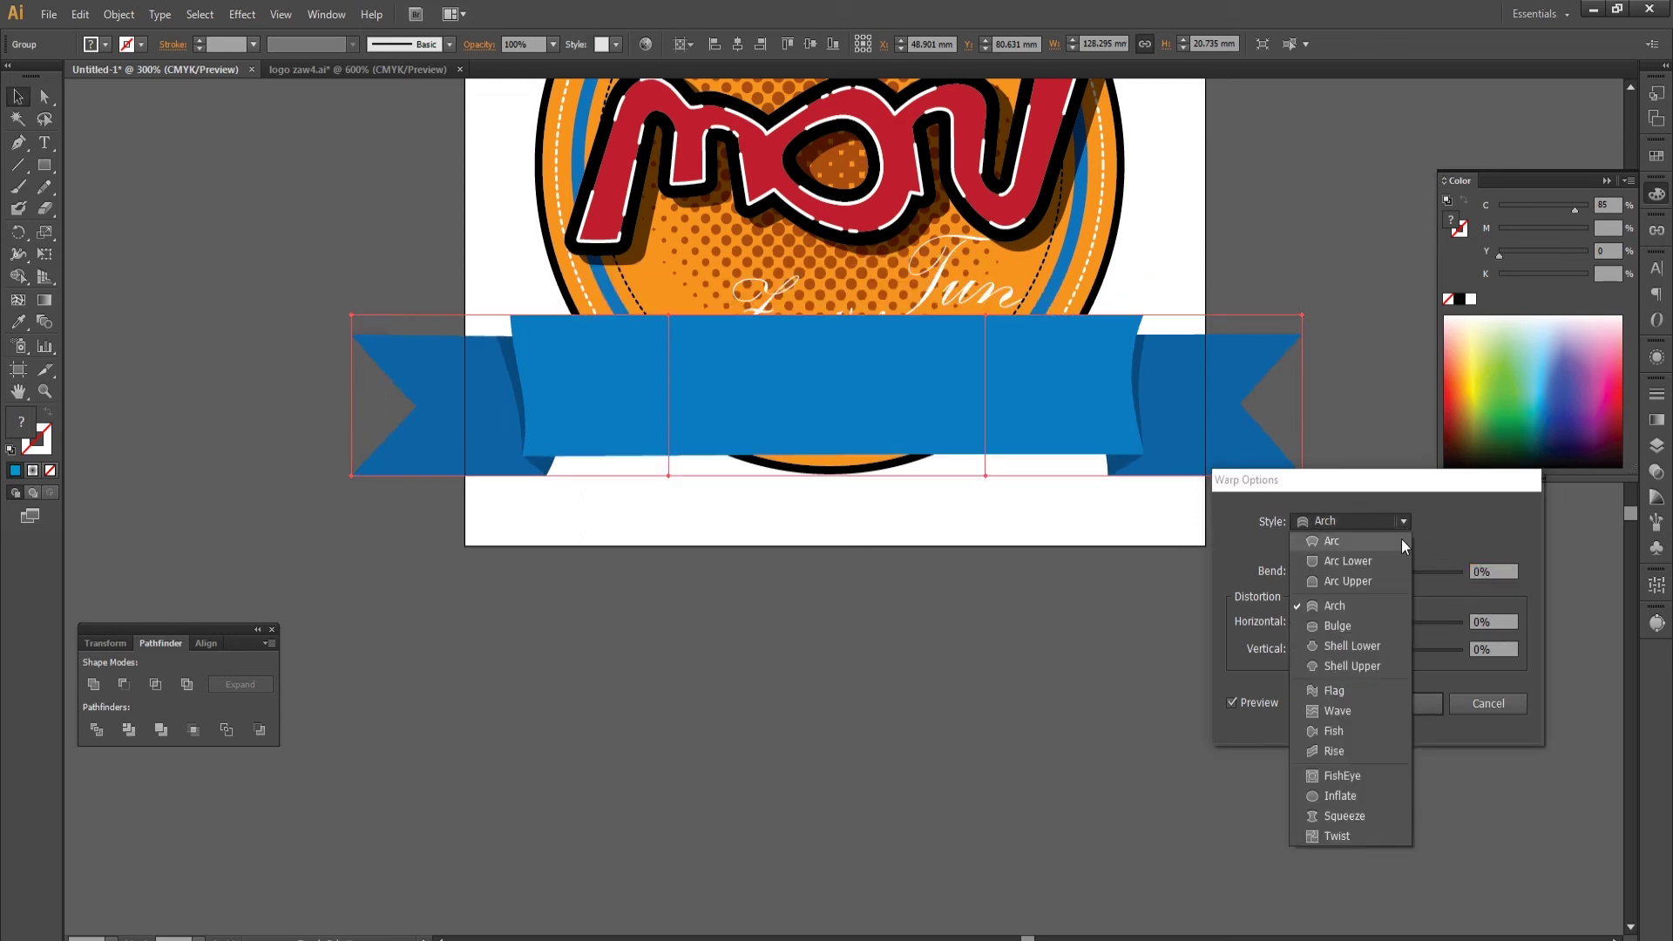
click(1362, 688)
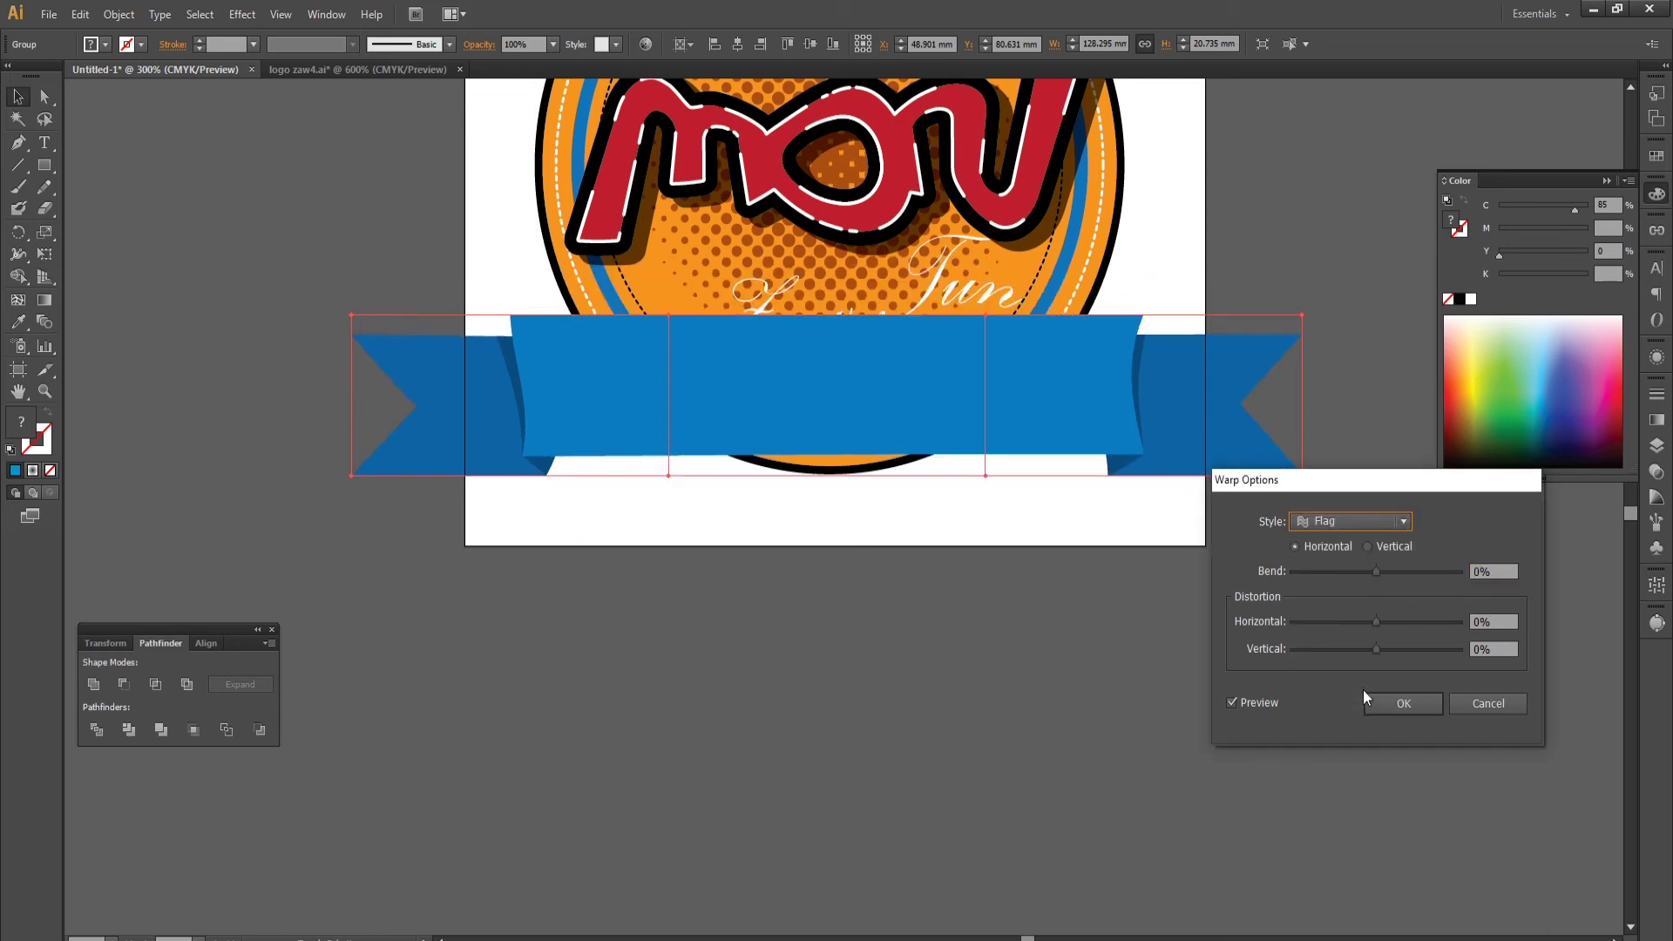
drag(1372, 574, 1420, 570)
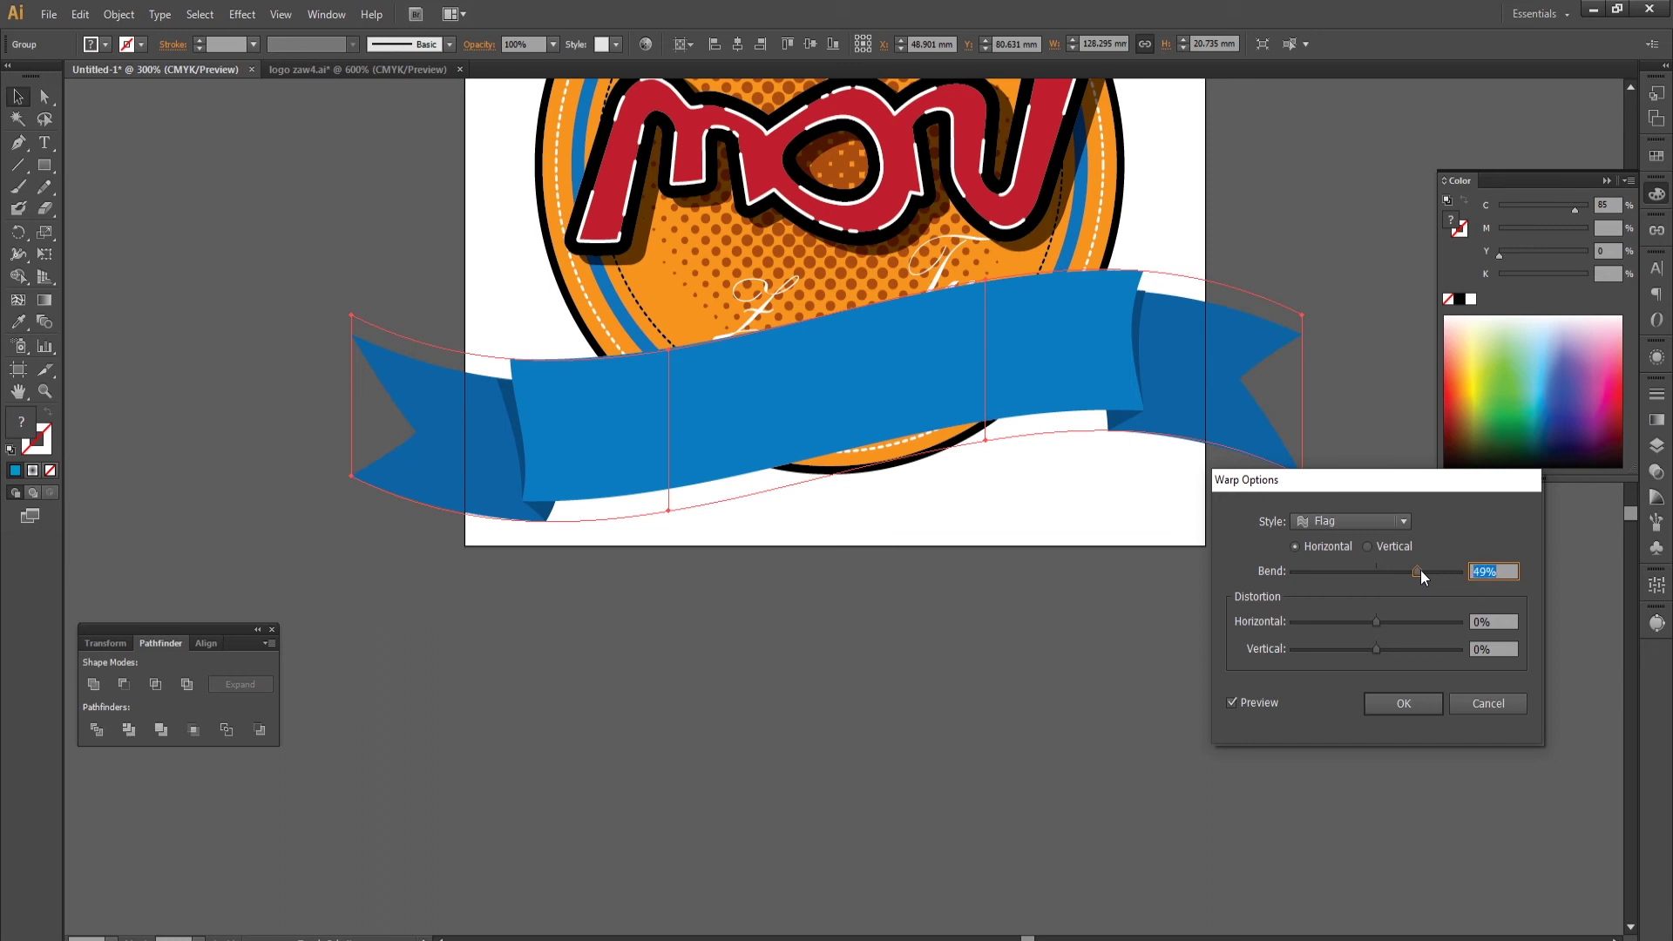
drag(1420, 572, 1421, 571)
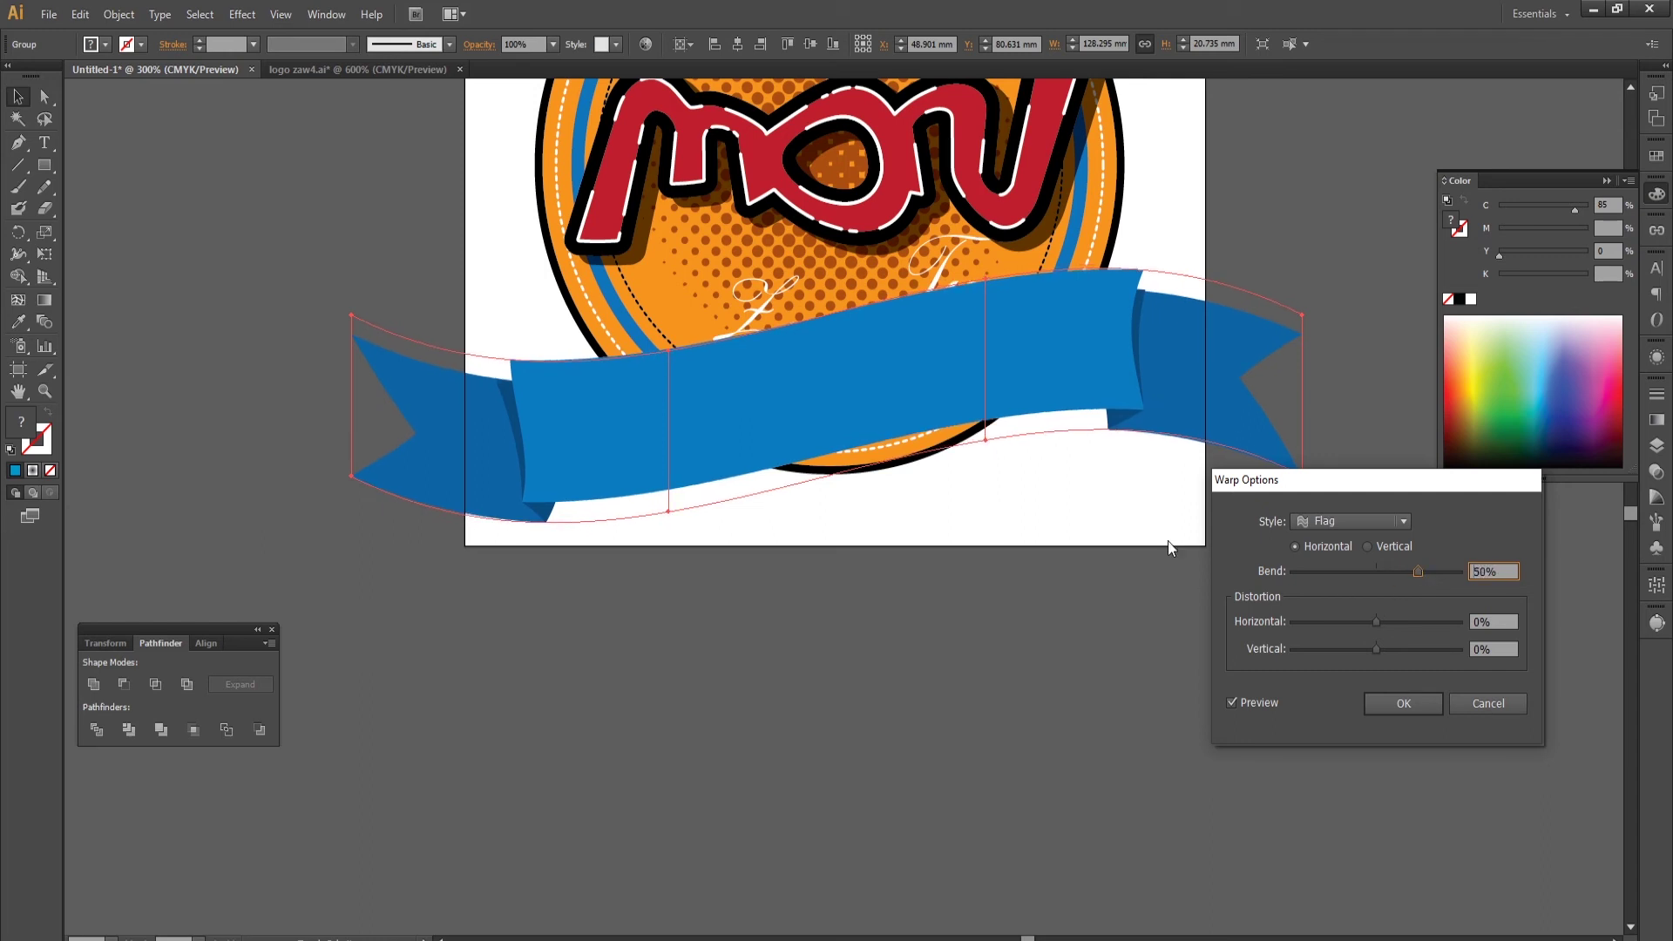
click(1403, 705)
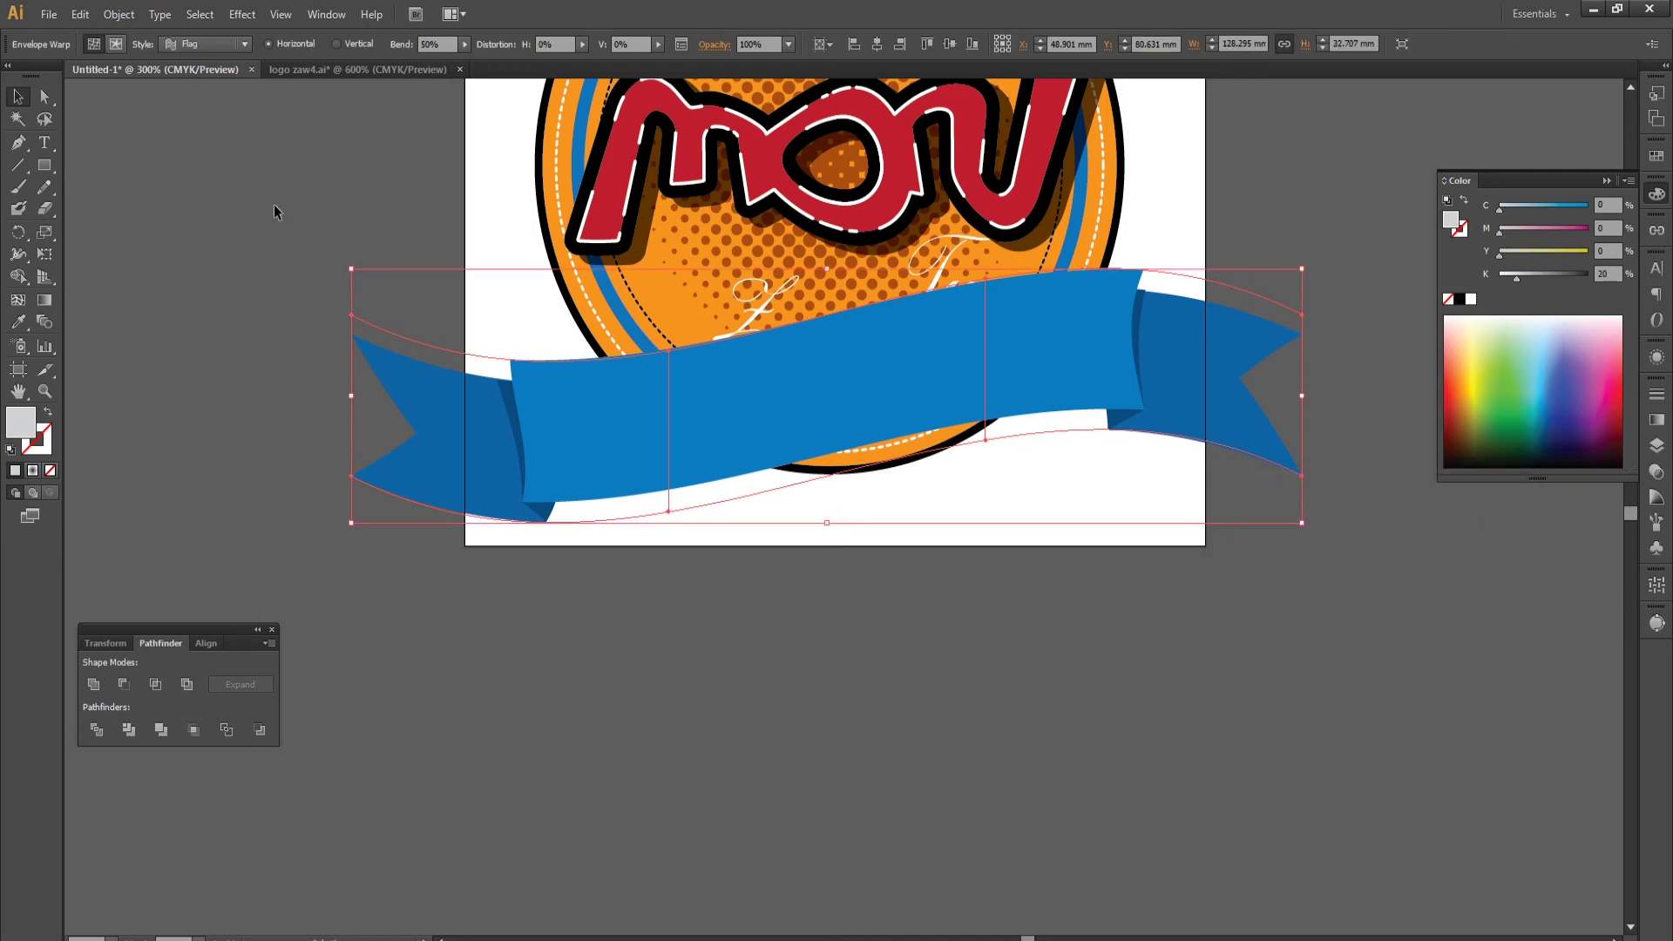
Expand the flag-warped ribbon into editable shapes.
click(119, 13)
click(157, 212)
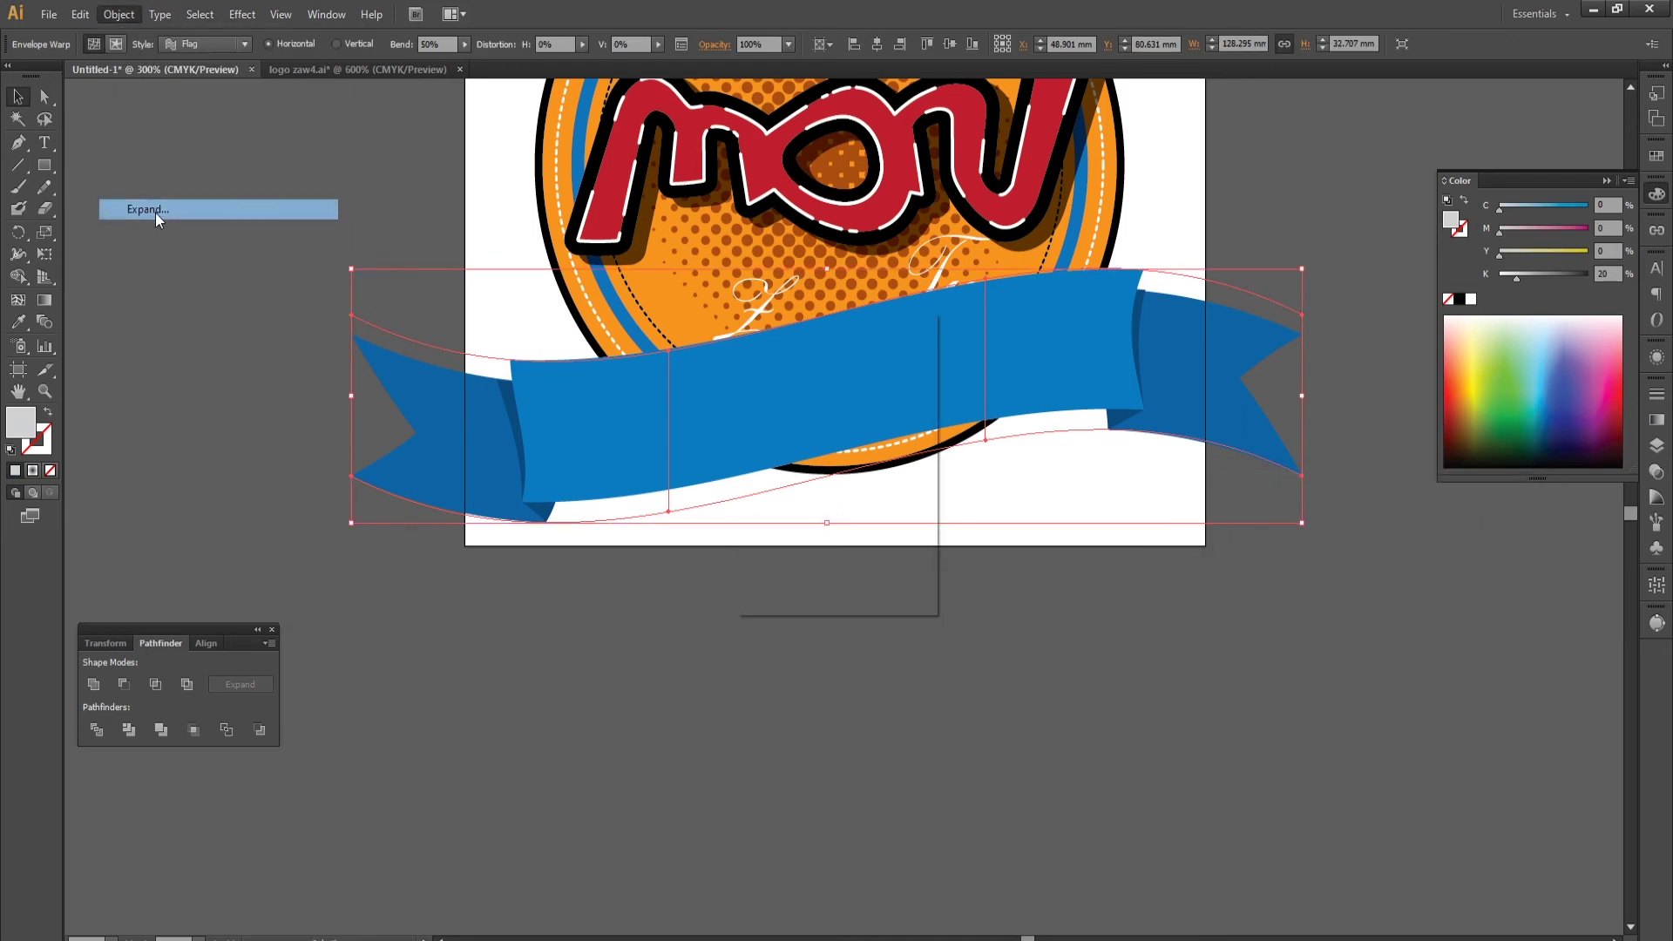
click(796, 571)
click(286, 205)
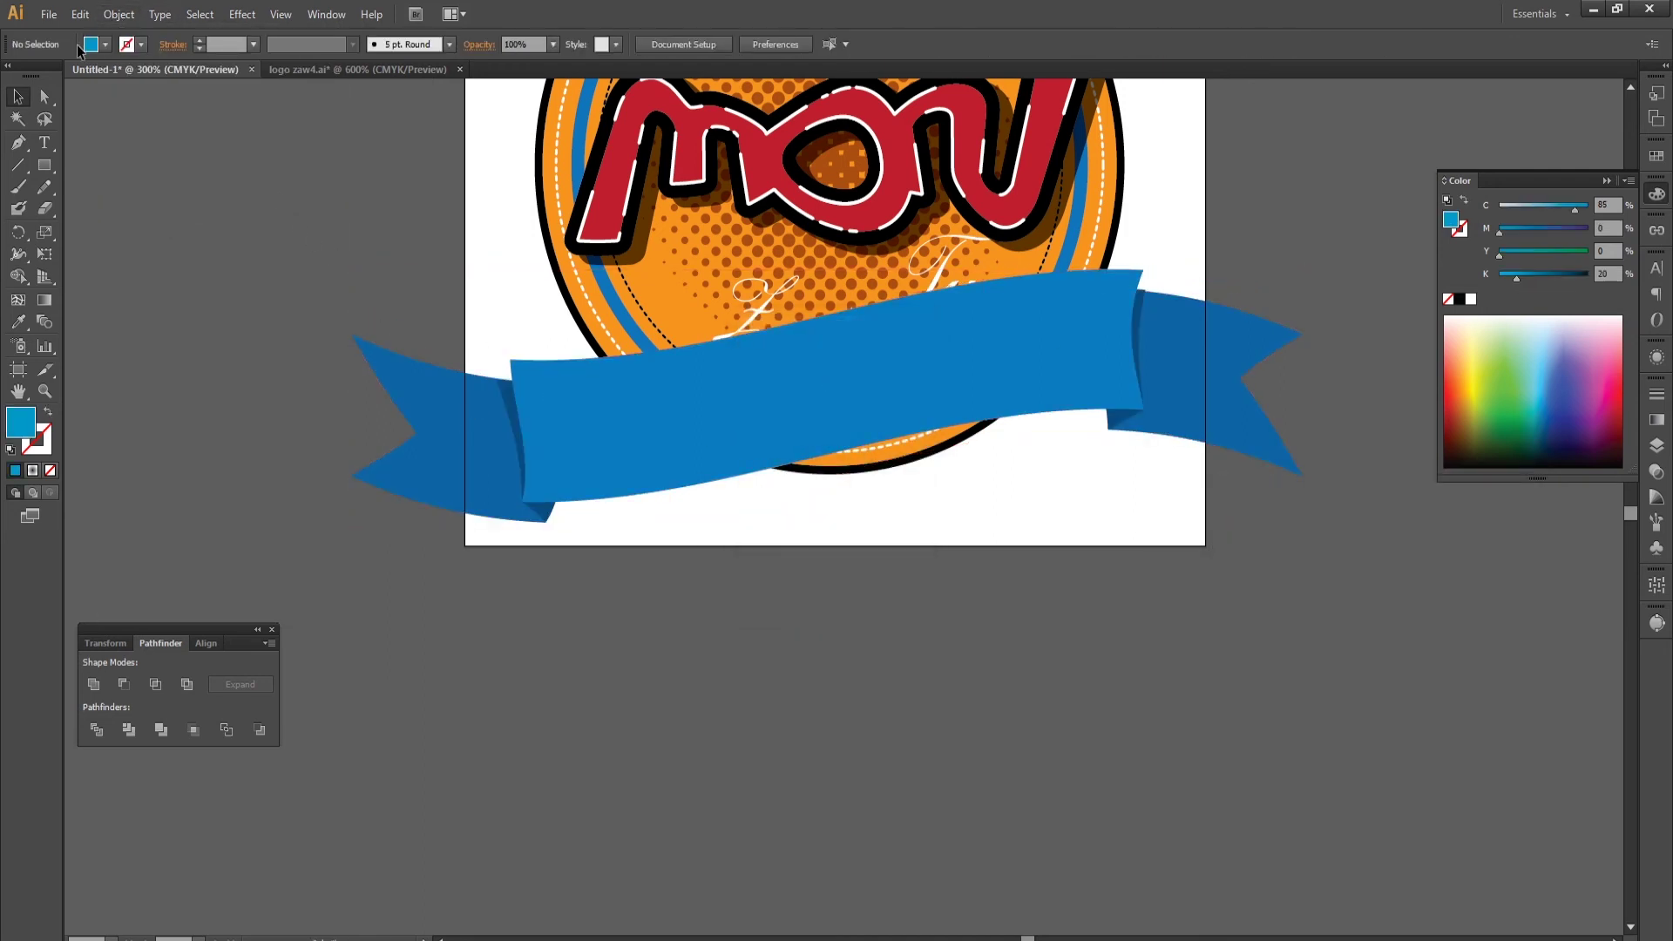
scroll(1048, 547, down, 1)
scroll(1044, 557, down, 1)
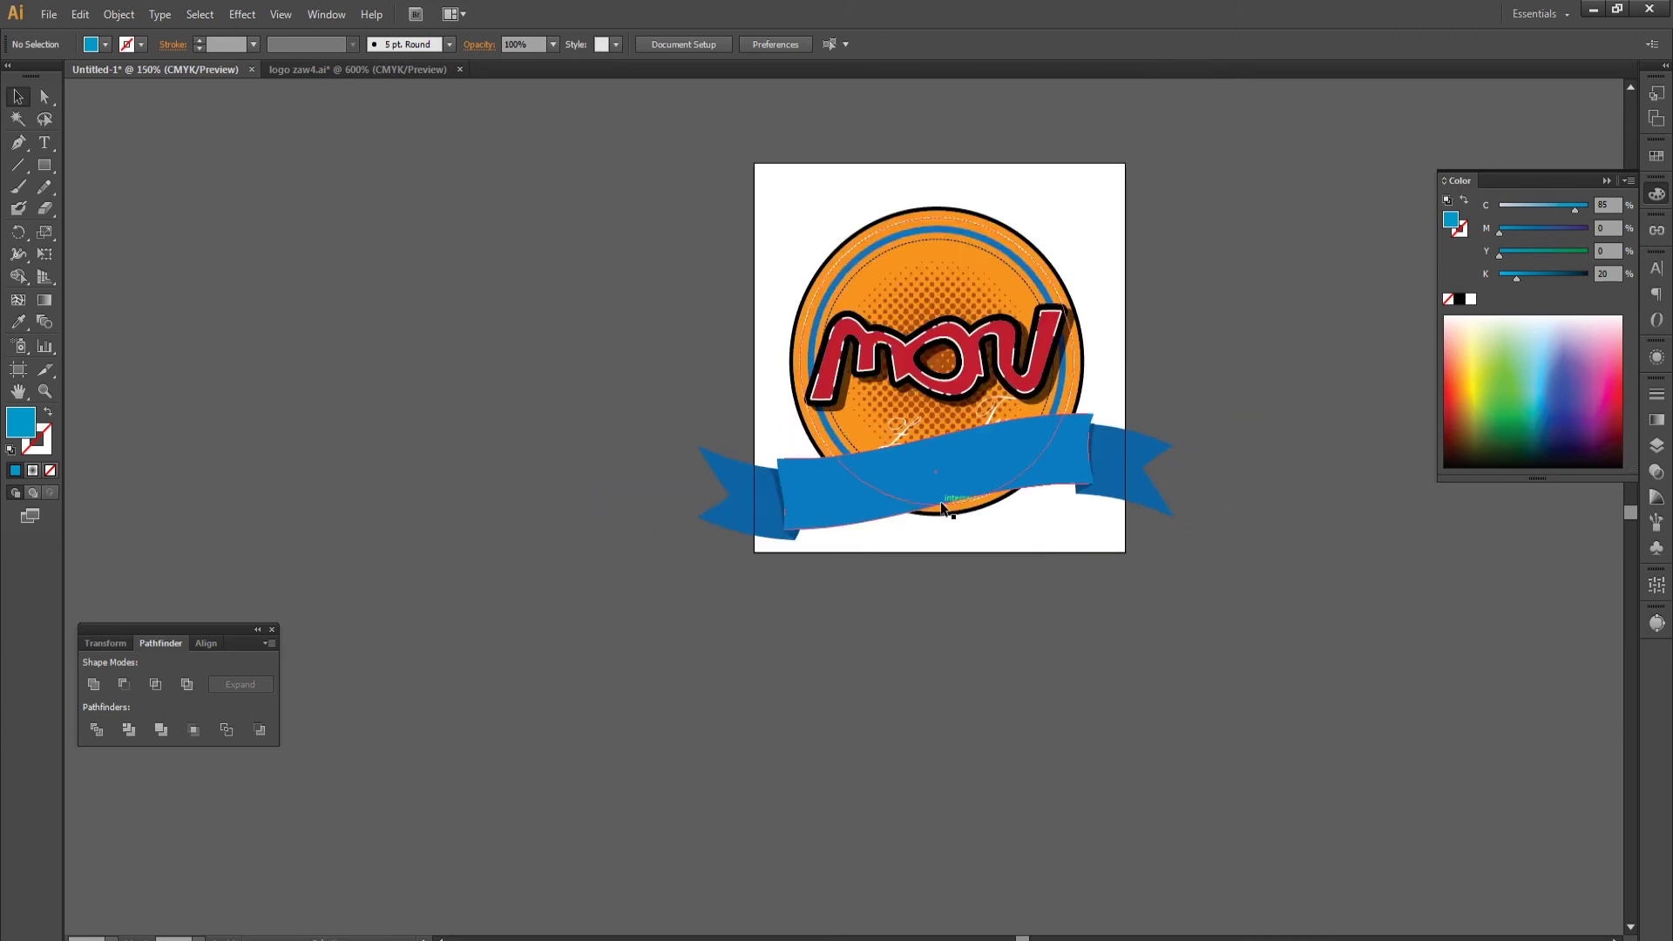
Bring the Zaw Tun script text to the front and move it onto the ribbon.
click(918, 482)
drag(911, 488, 933, 497)
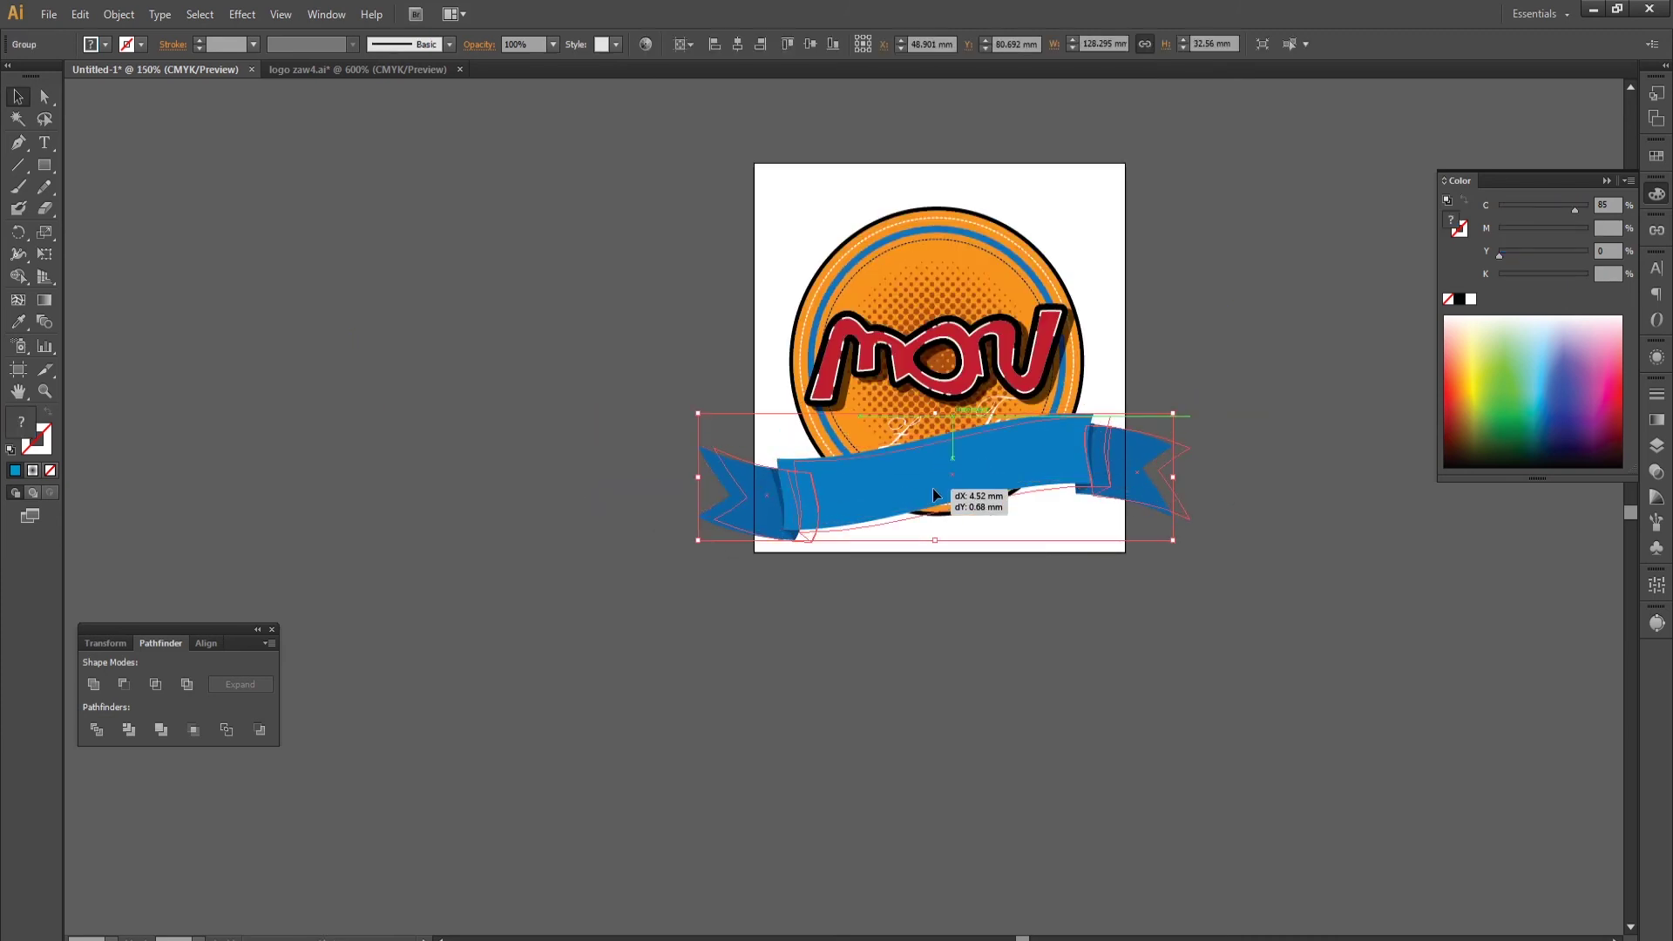
click(901, 441)
right_click(900, 440)
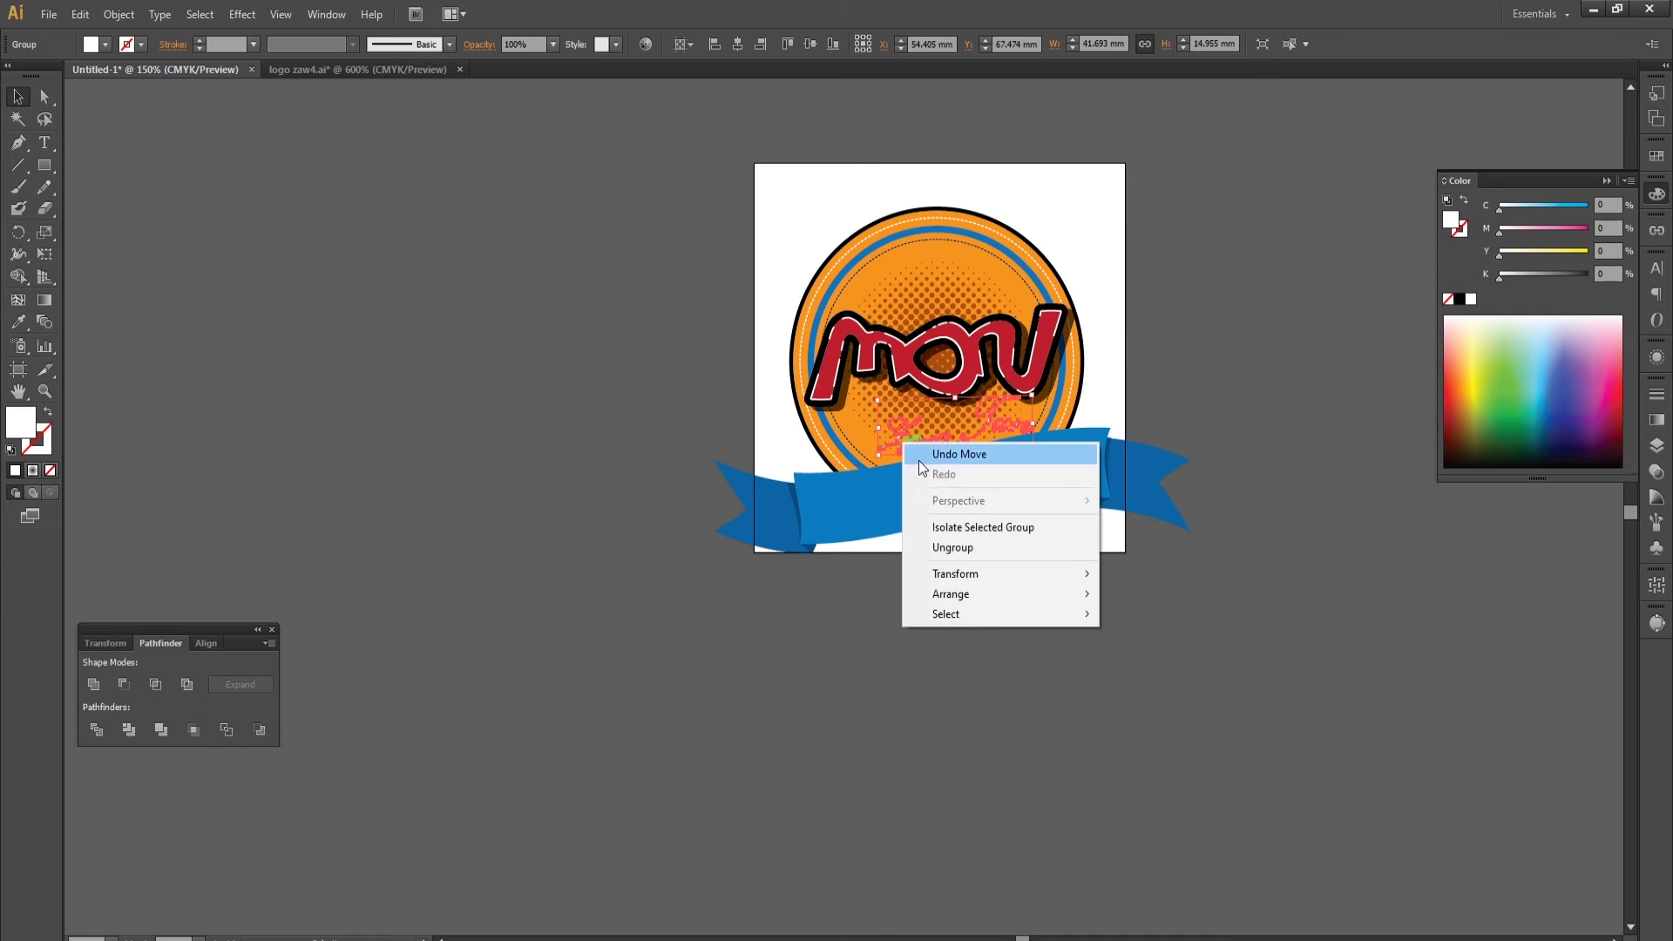
click(1141, 595)
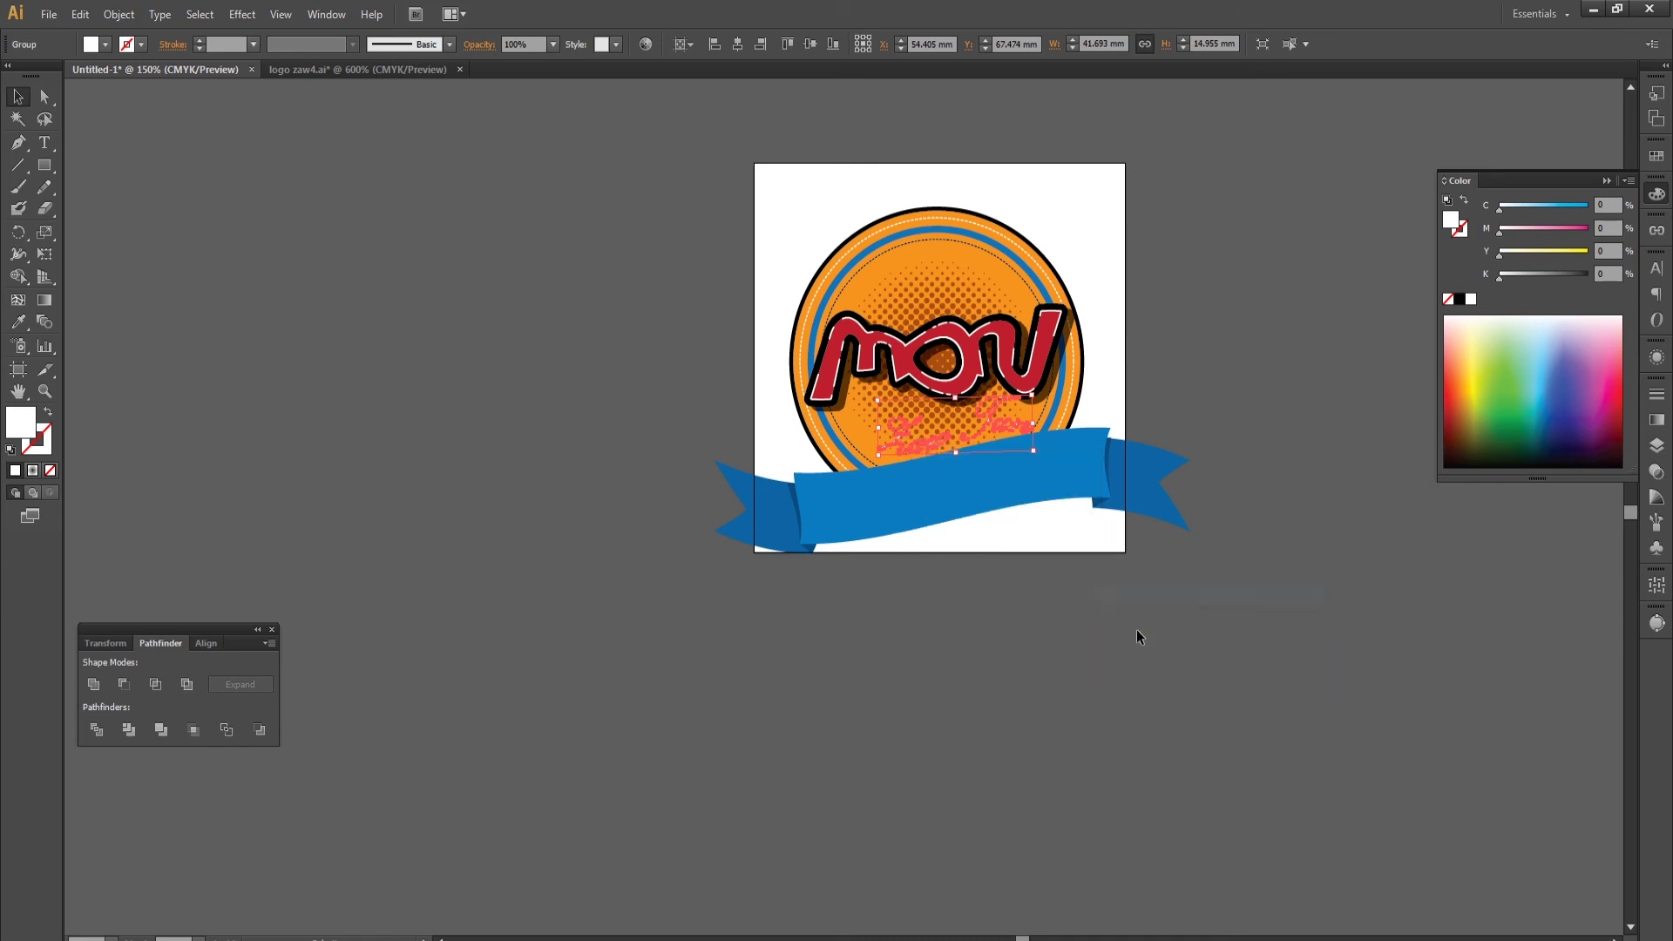
scroll(1002, 510, up, 2)
mouse_move(971, 342)
mouse_down()
mouse_move(968, 447)
mouse_move(1095, 450)
mouse_up()
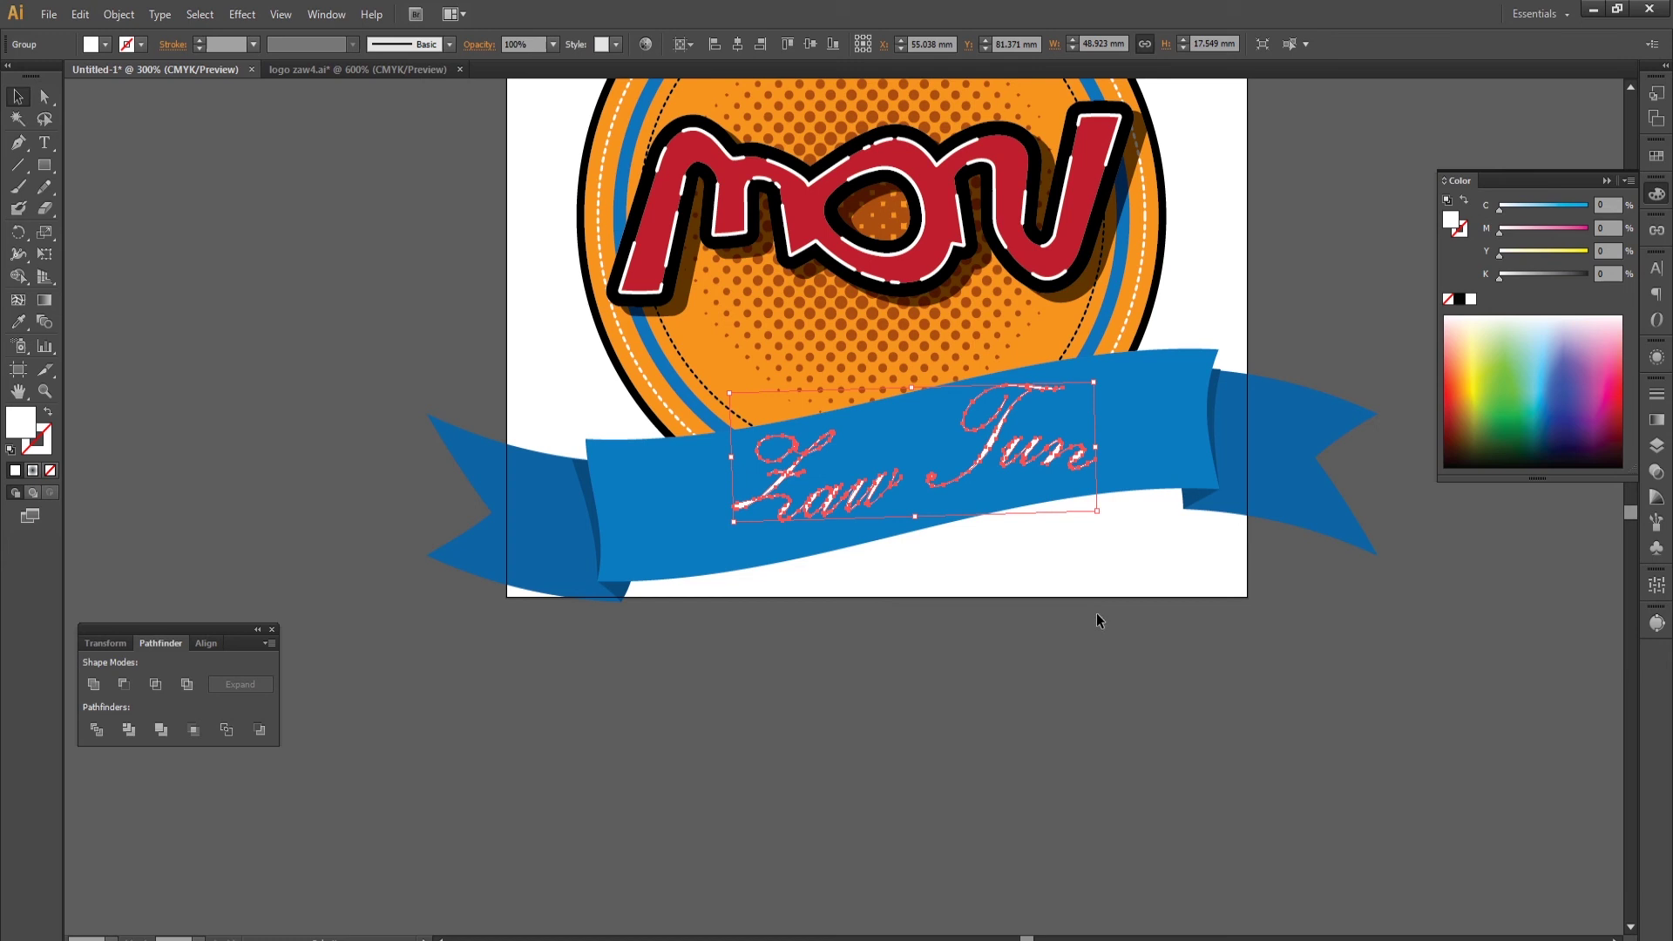
Centre the ribbon and text horizontally and vertically, then move them below the circle.
shift+click(1133, 462)
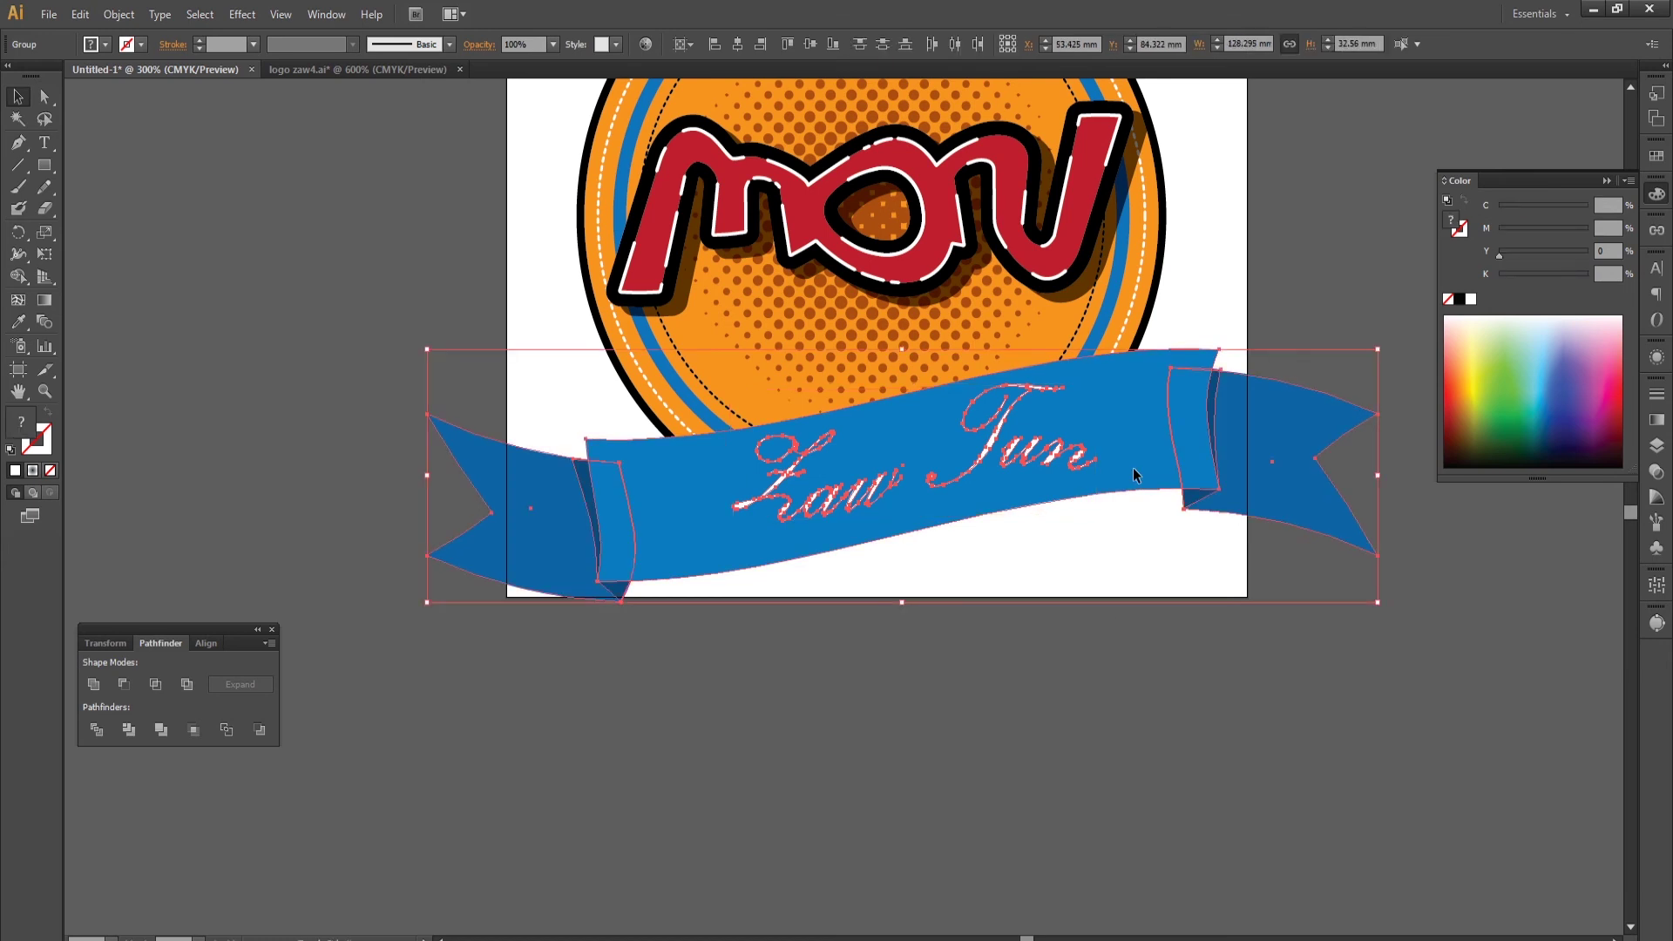
click(737, 48)
click(814, 44)
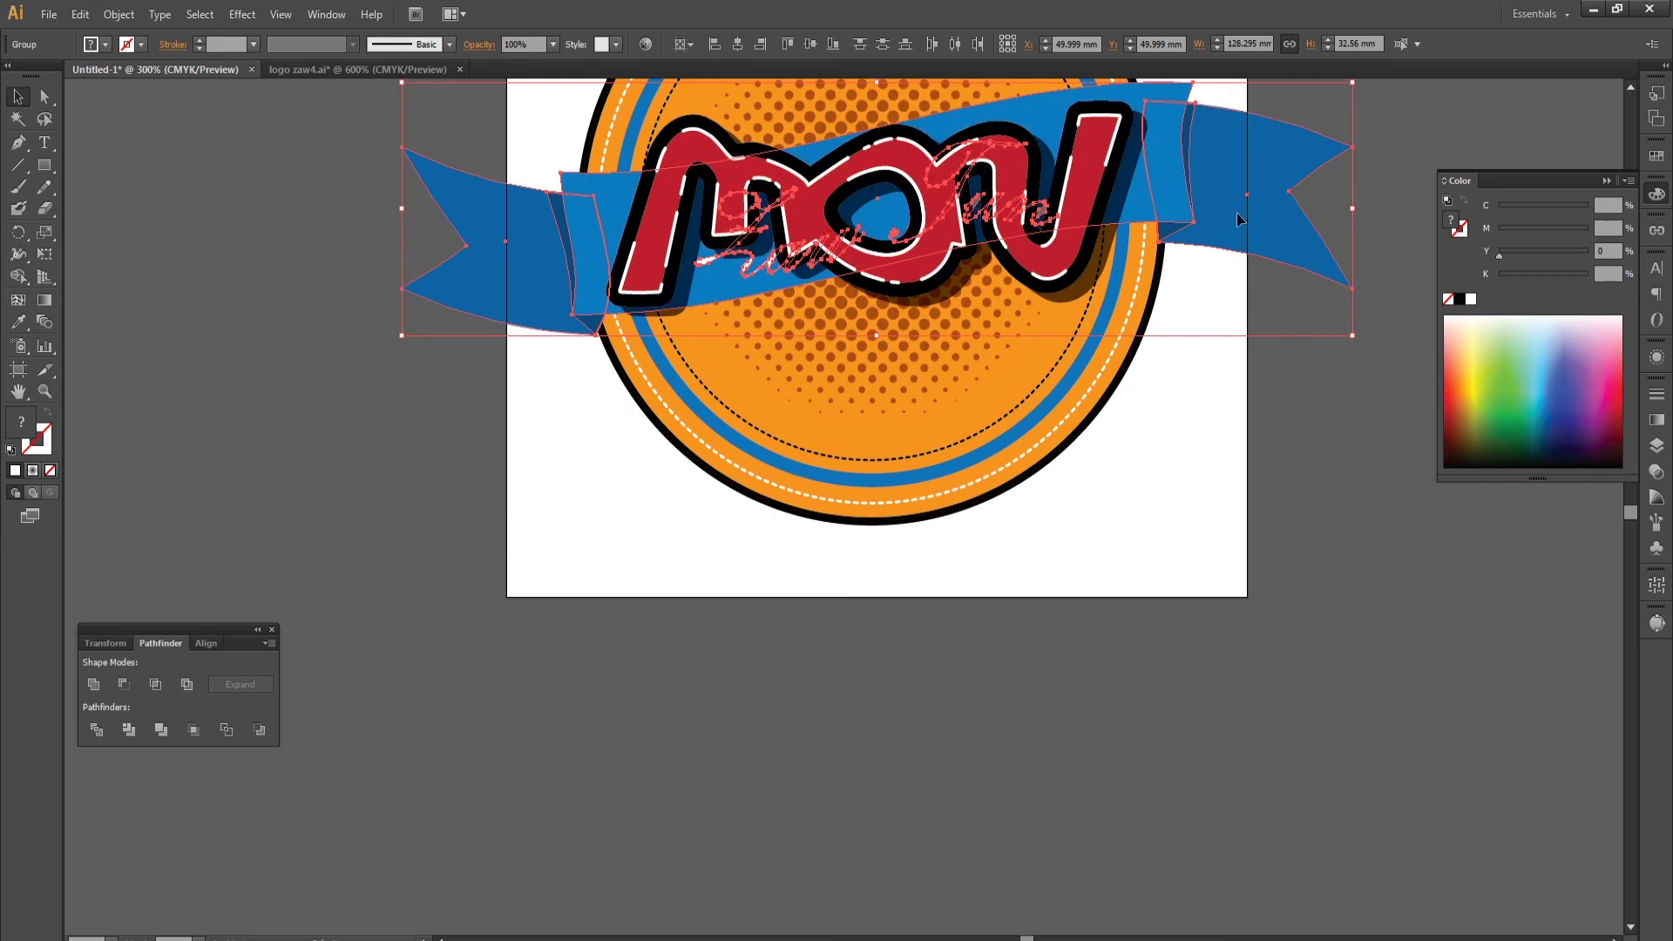
drag(986, 148, 1008, 569)
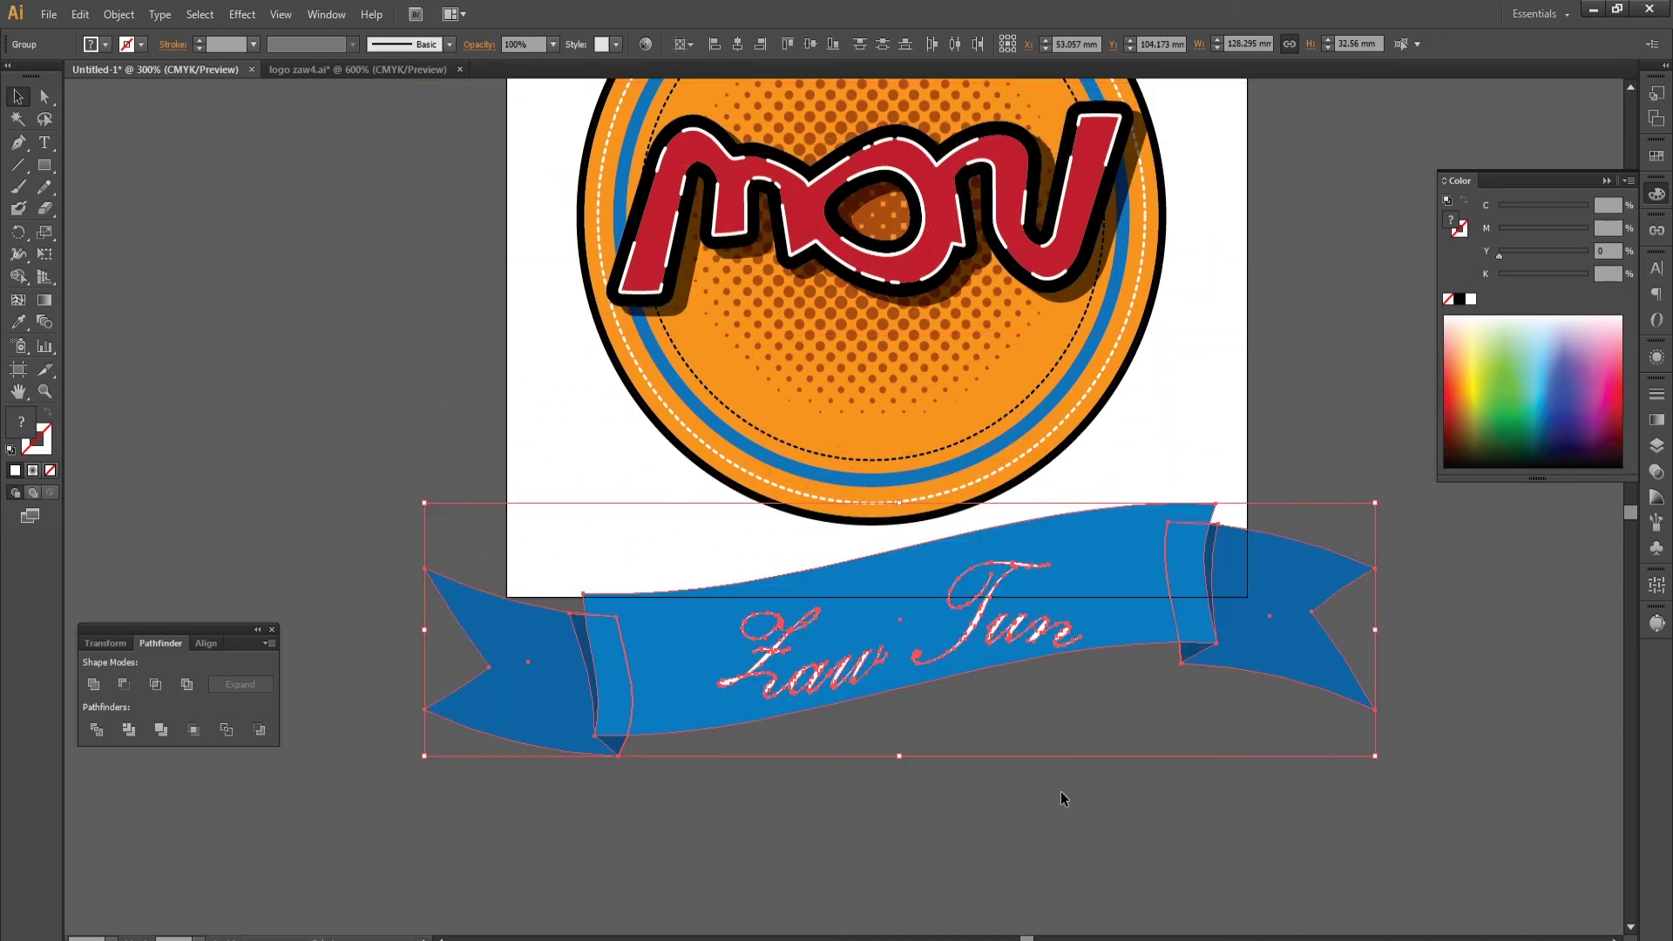
click(1060, 791)
scroll(1027, 756, up, 1)
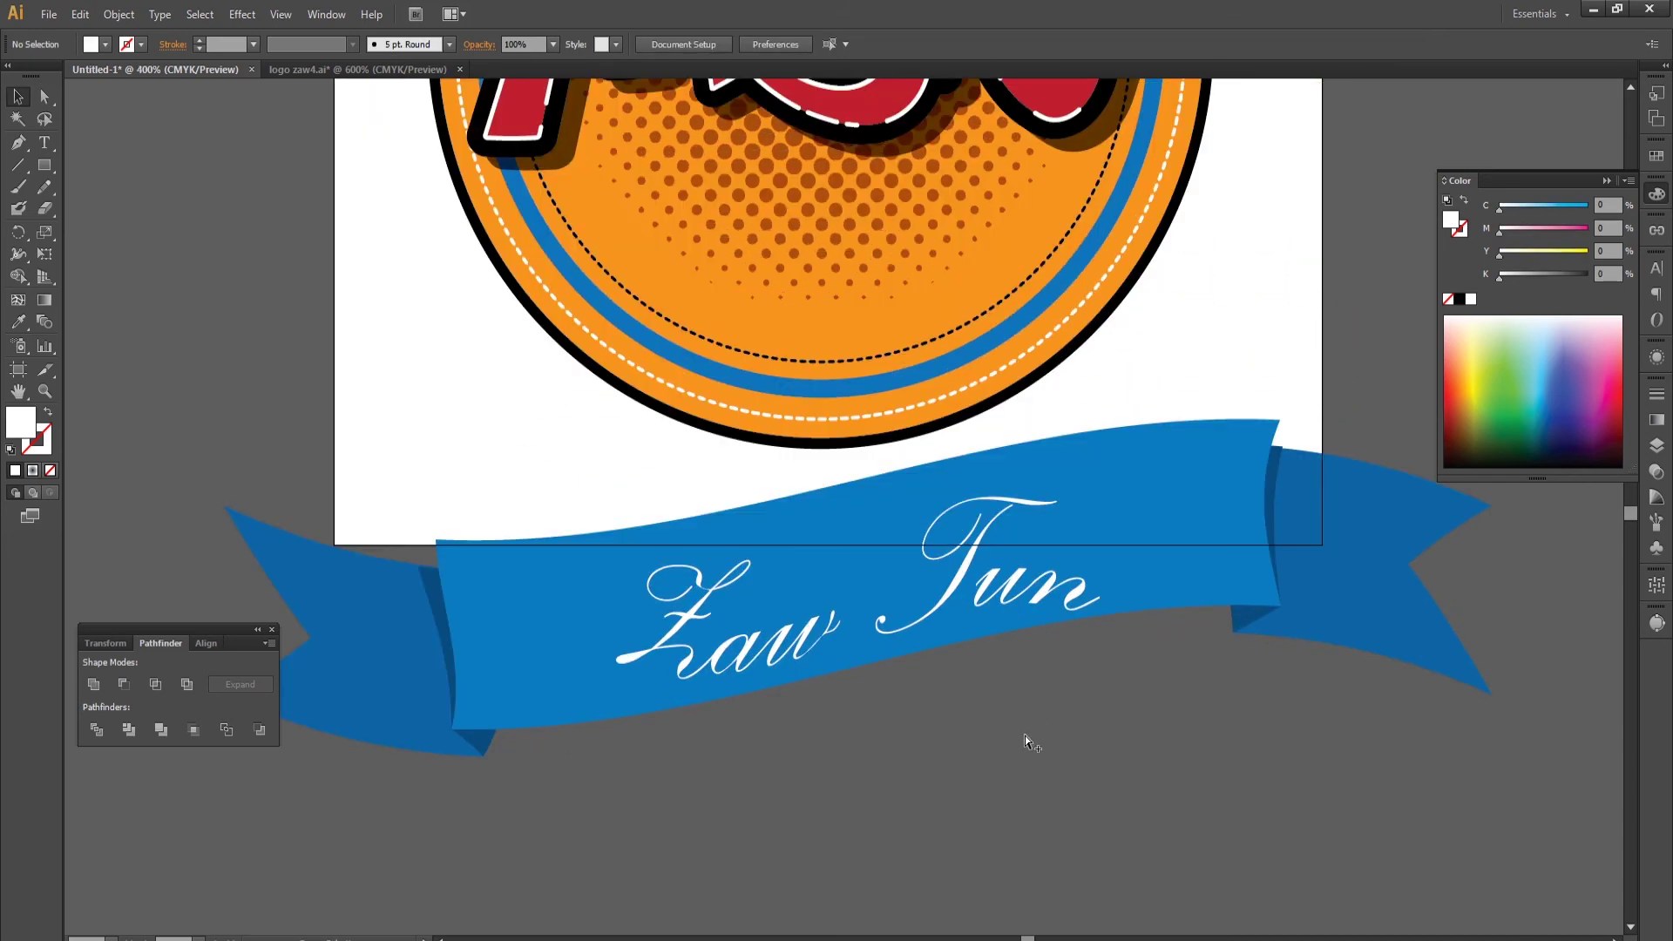
click(1005, 598)
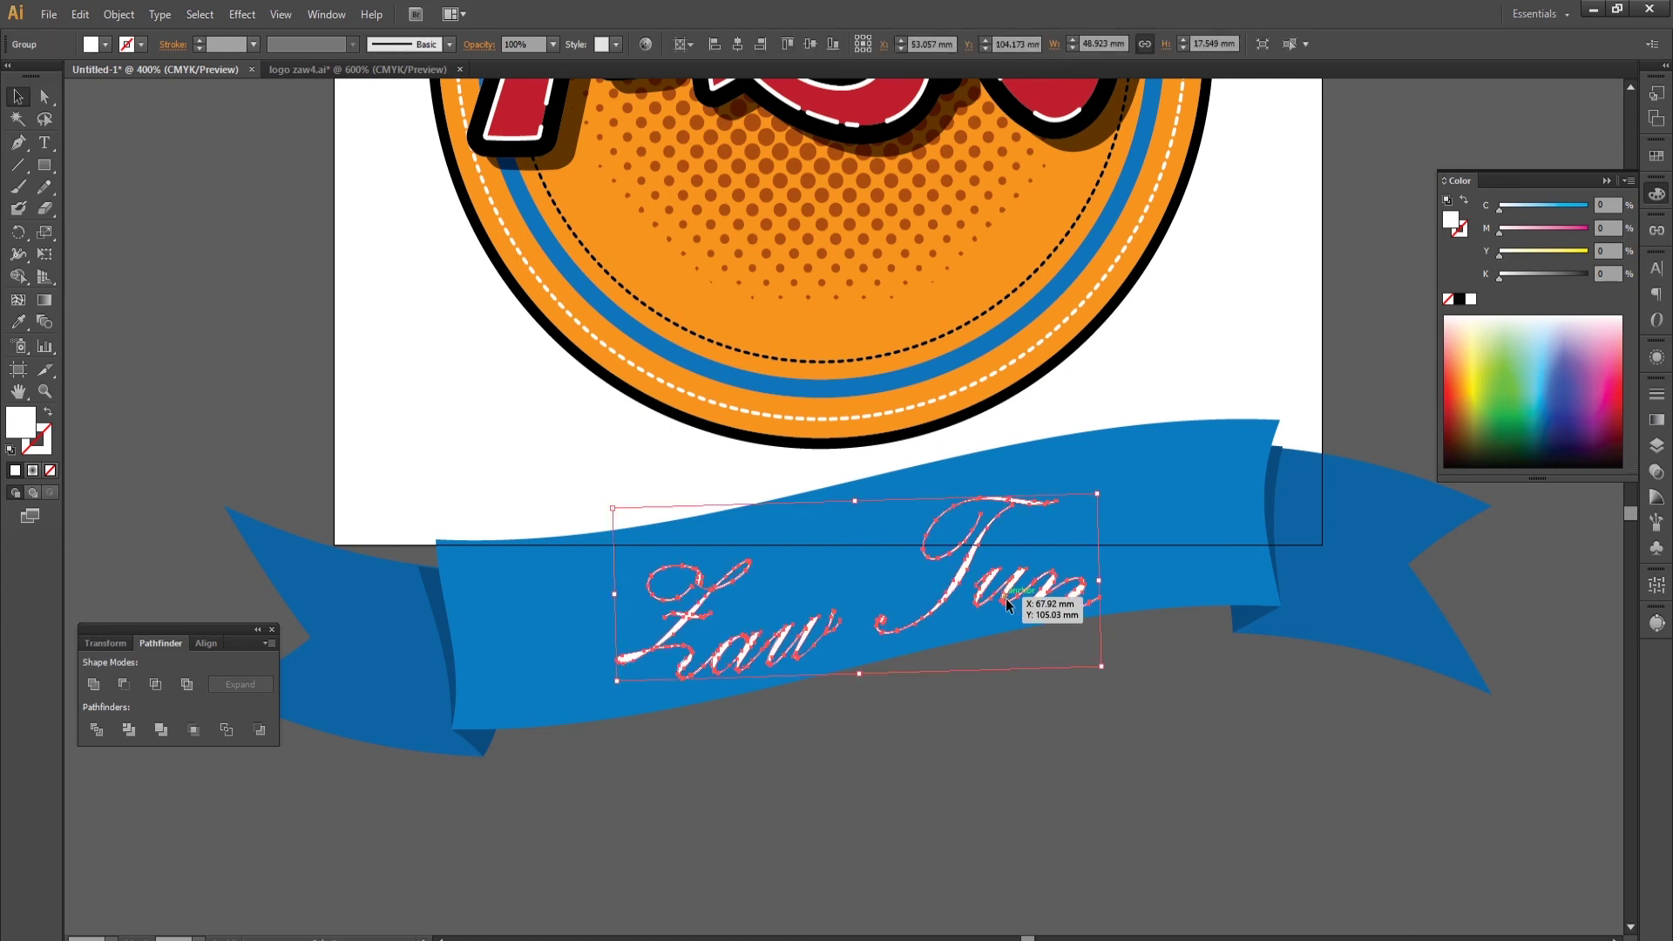
drag(1006, 598, 1011, 615)
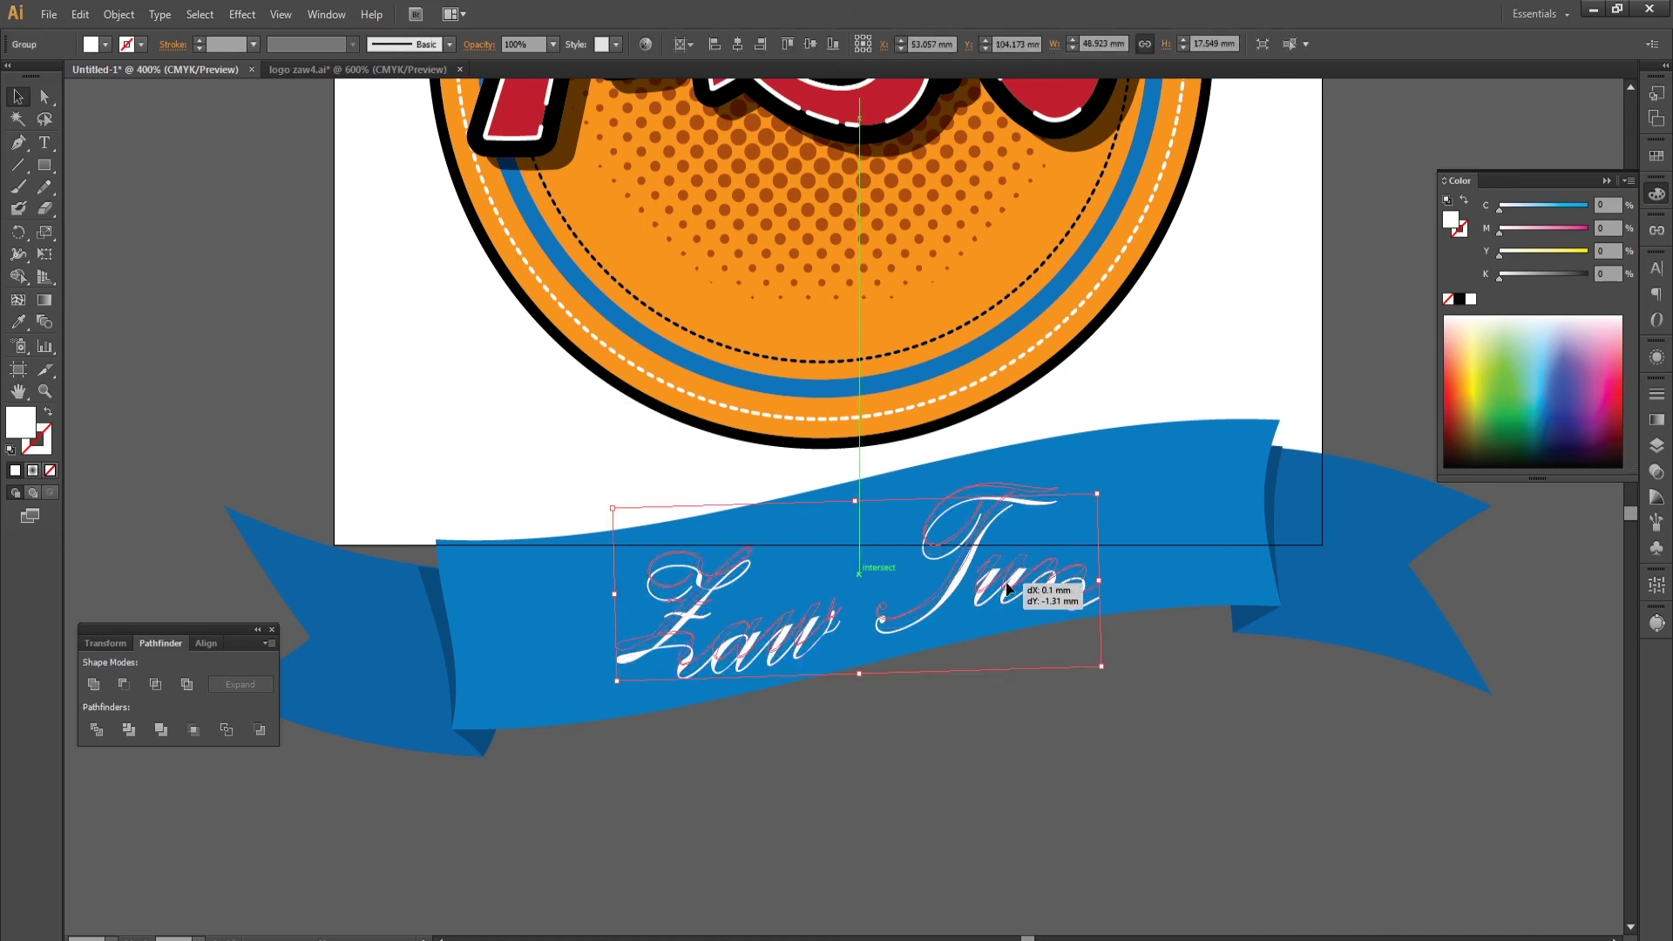
click(1035, 735)
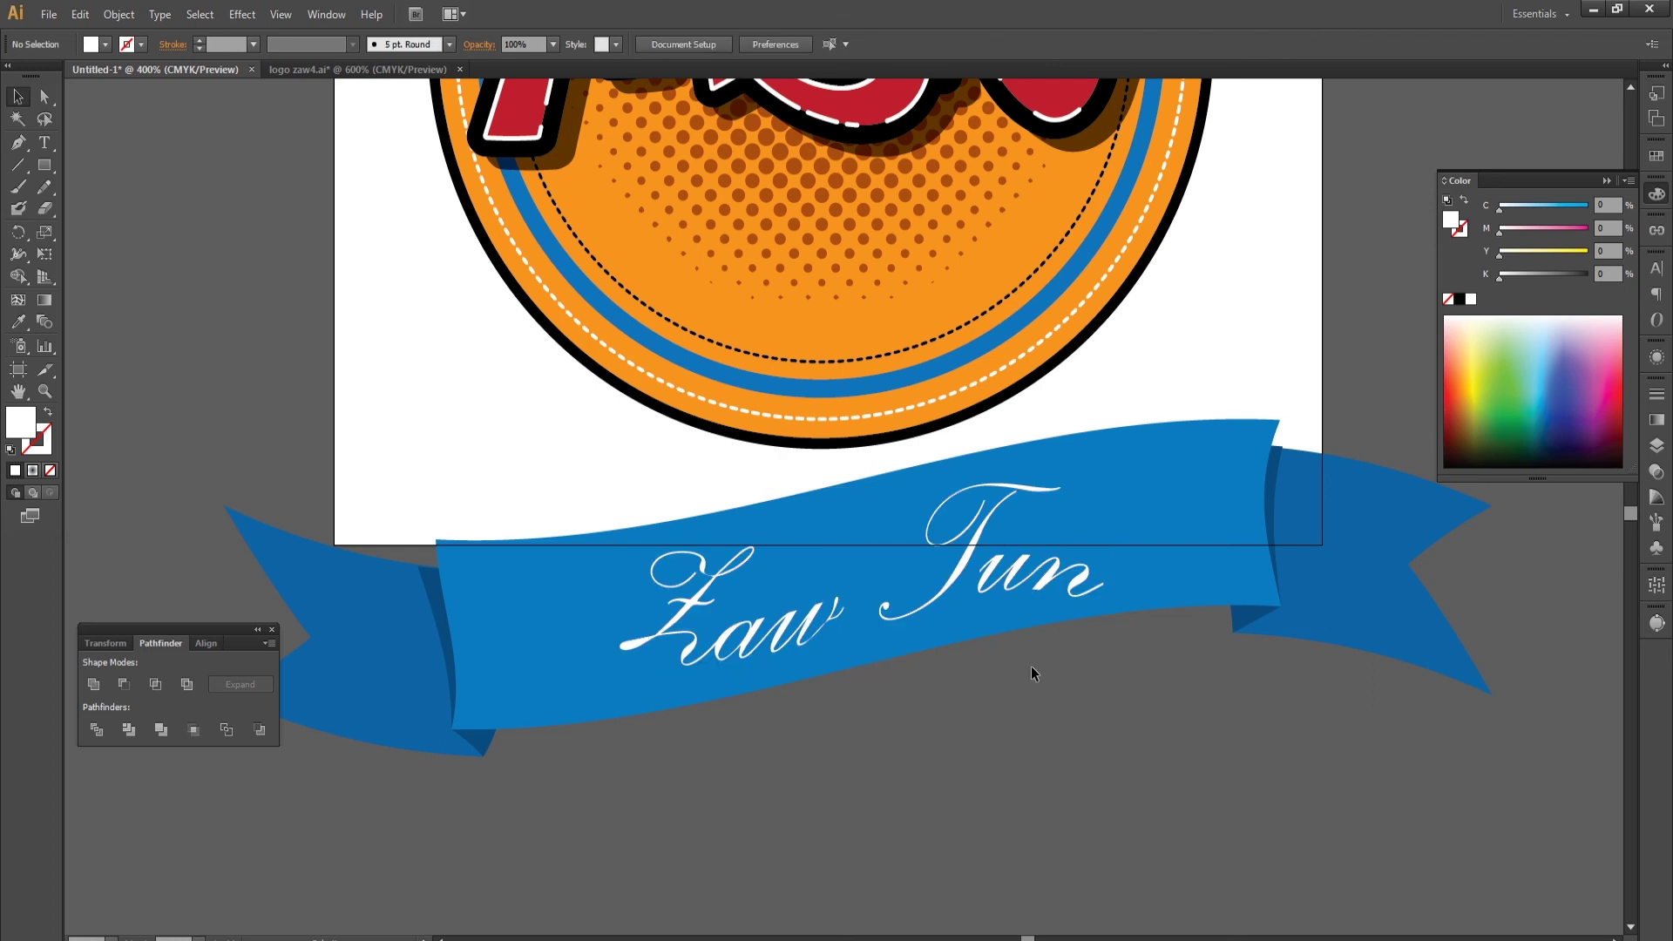
click(1014, 583)
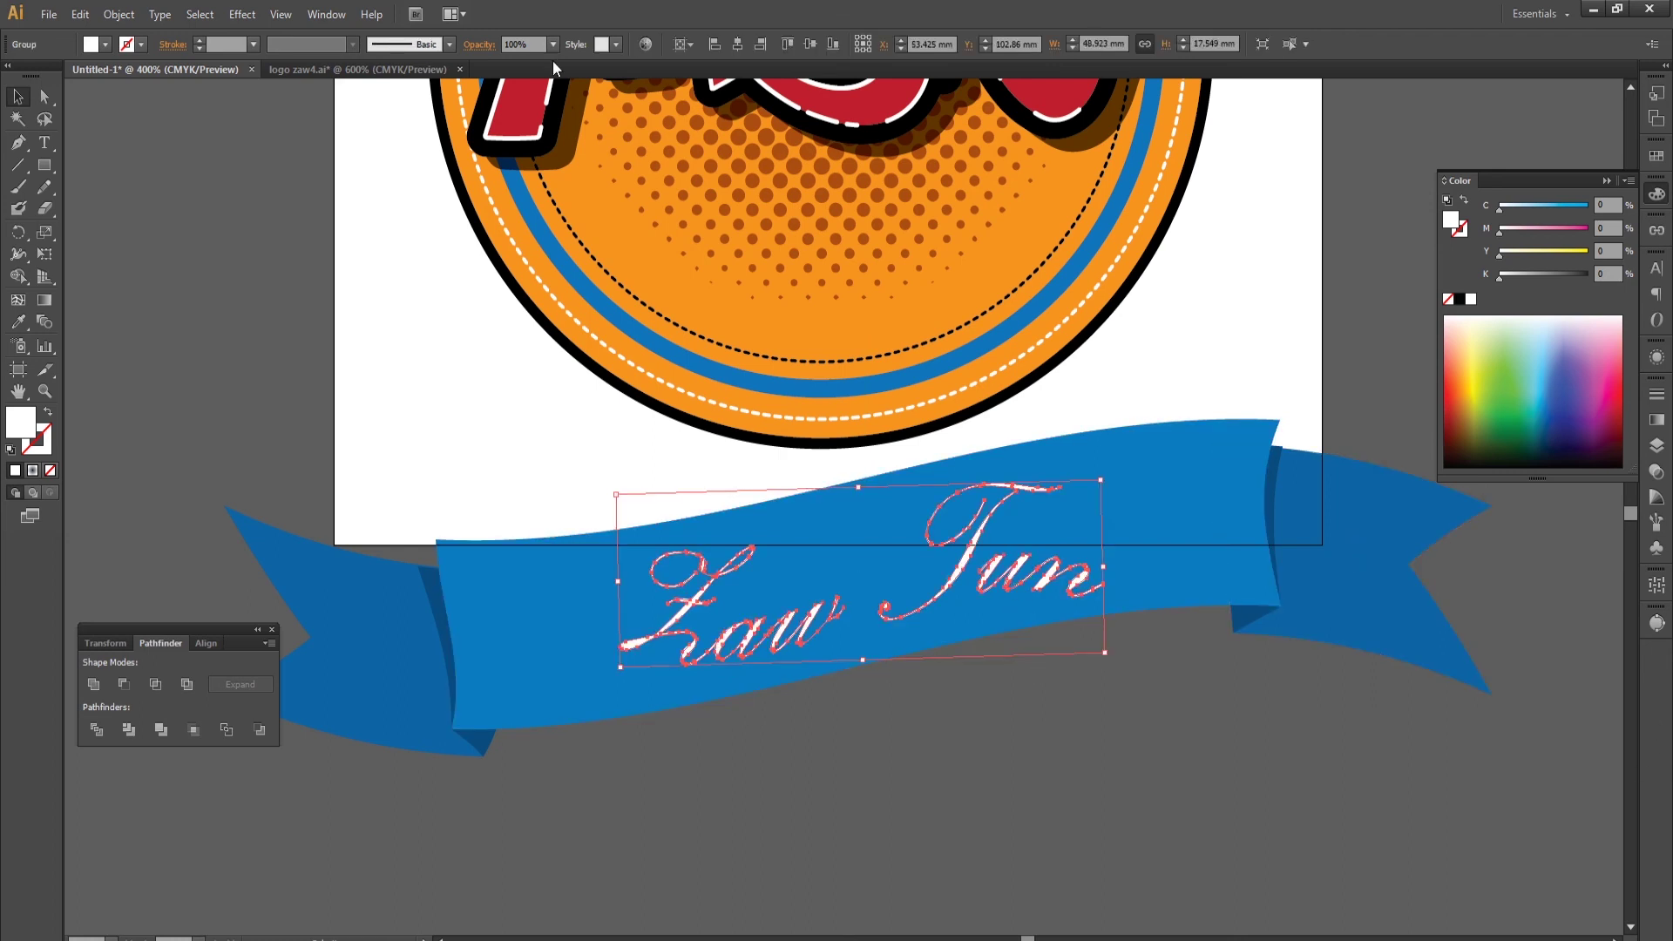
Open Drop Shadow with preview and set the Y offset to 1 mm.
click(240, 15)
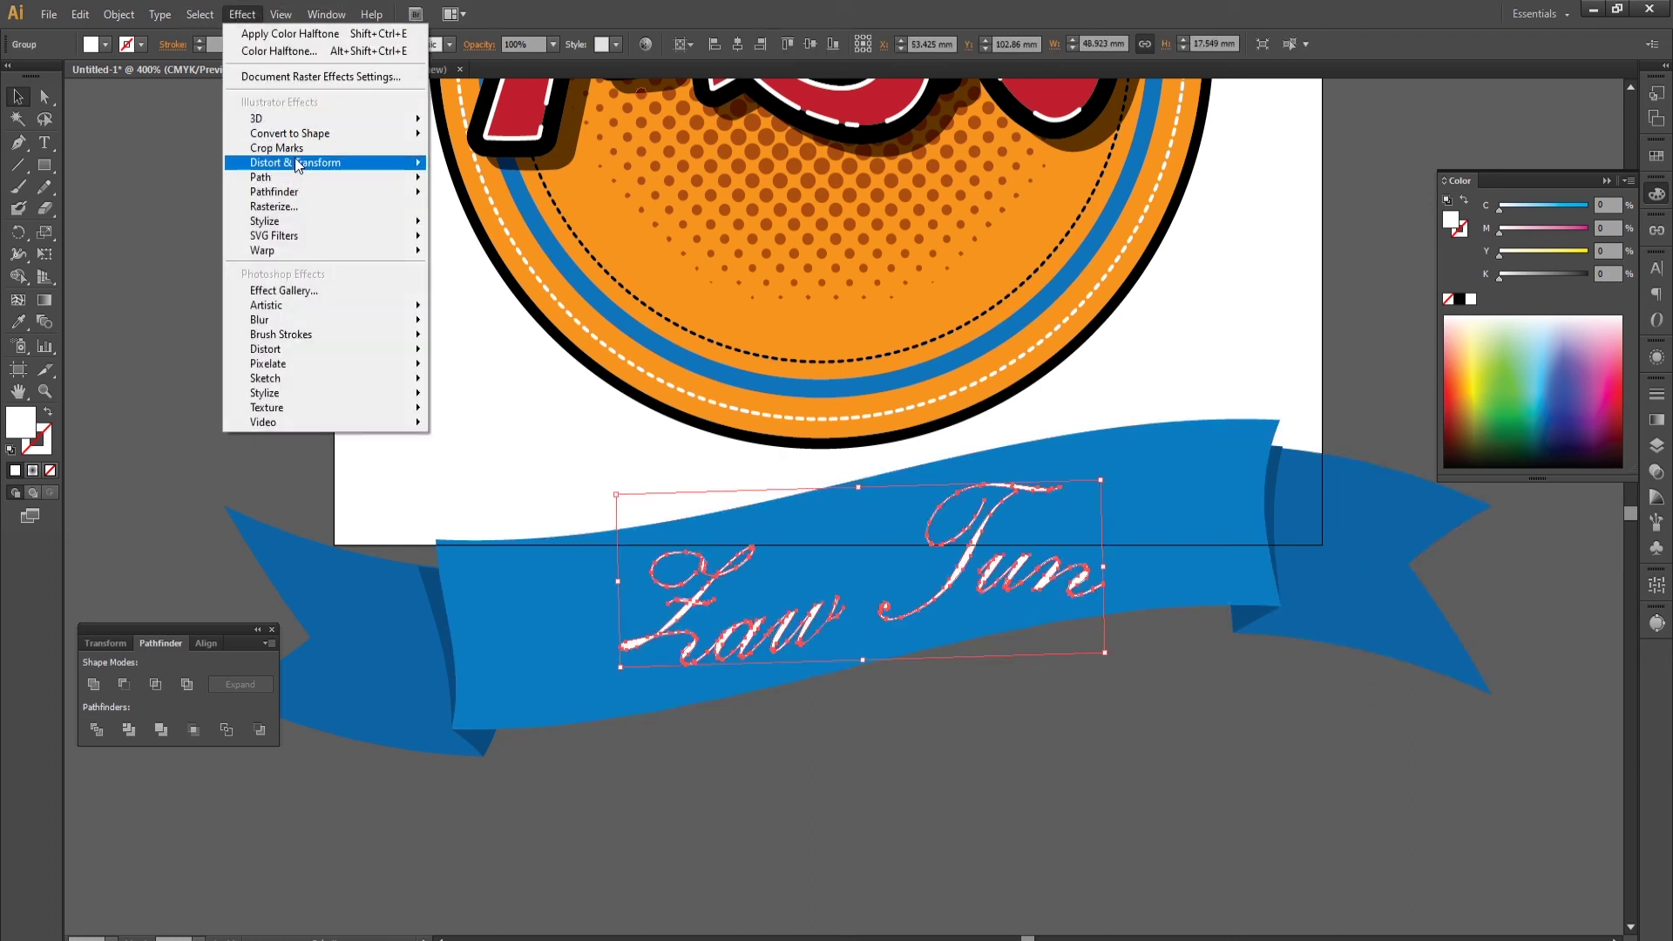
mouse_move(264, 221)
click(481, 224)
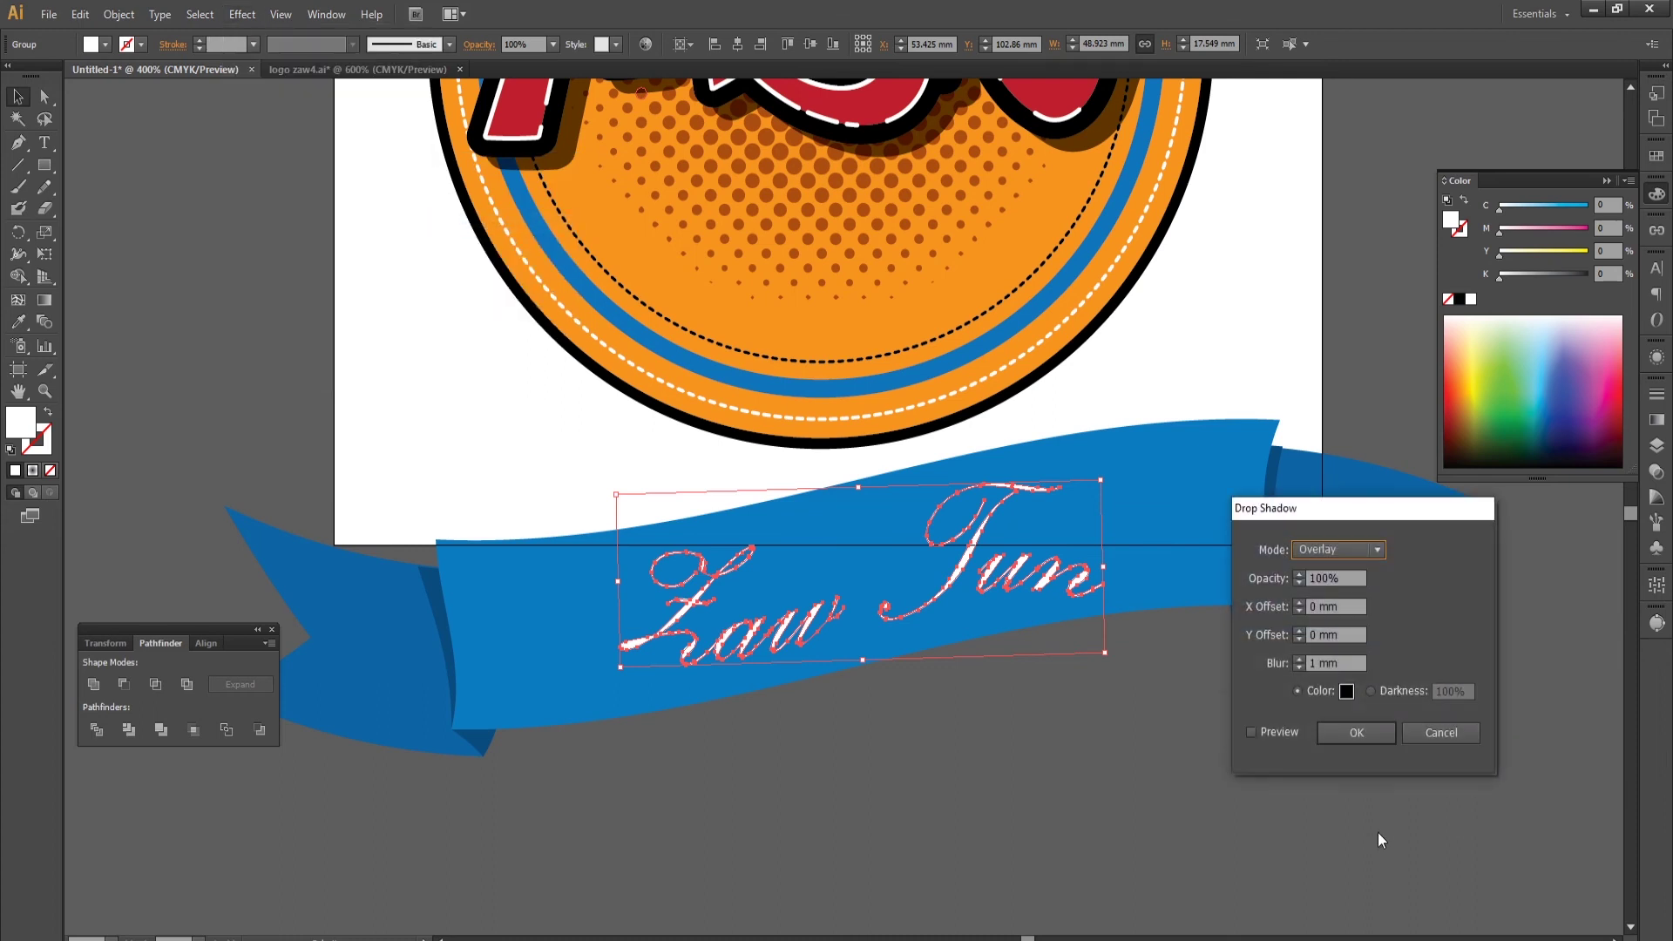
click(1291, 734)
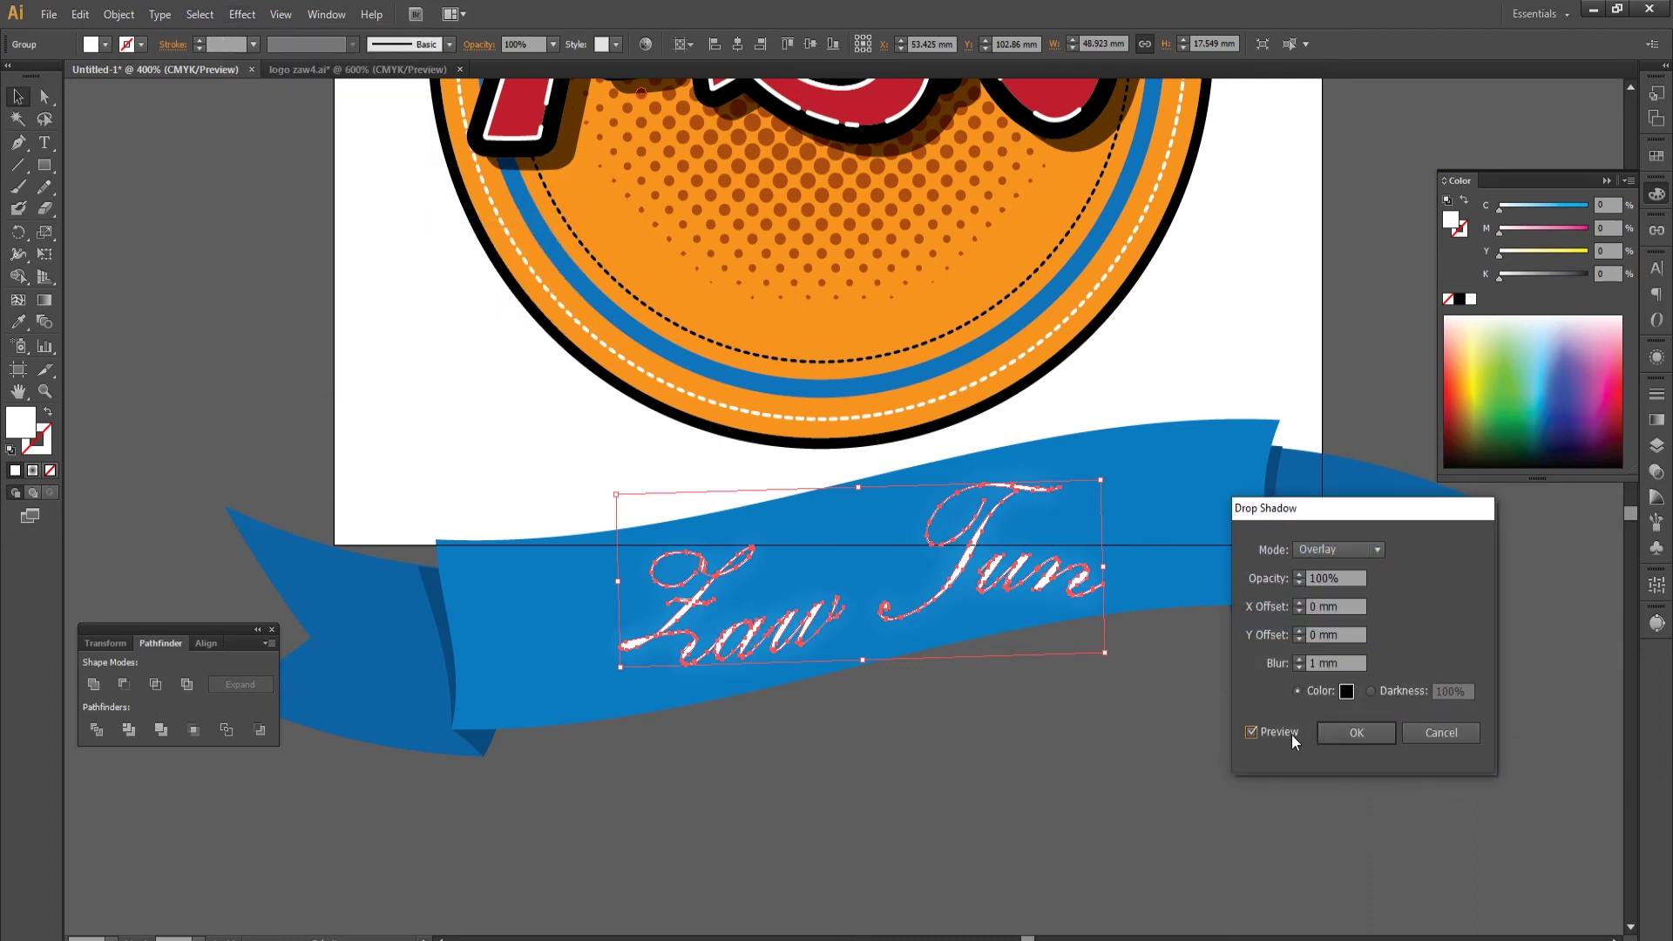
click(1373, 552)
click(1308, 667)
text(0)
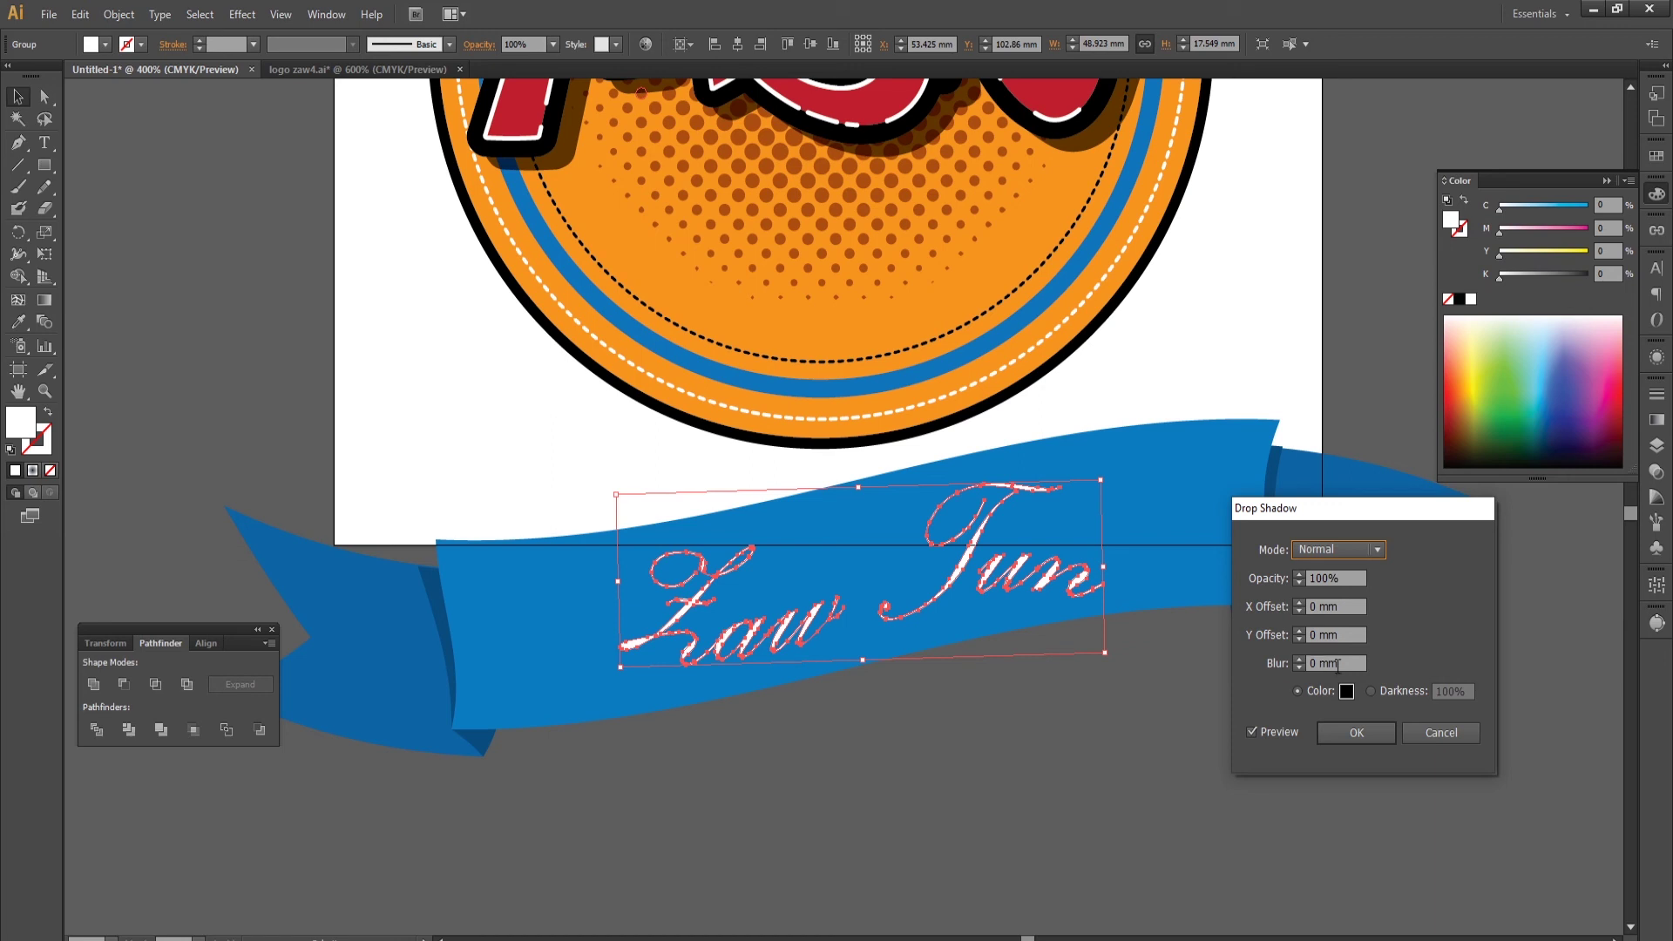
double_click(1314, 635)
text(1)
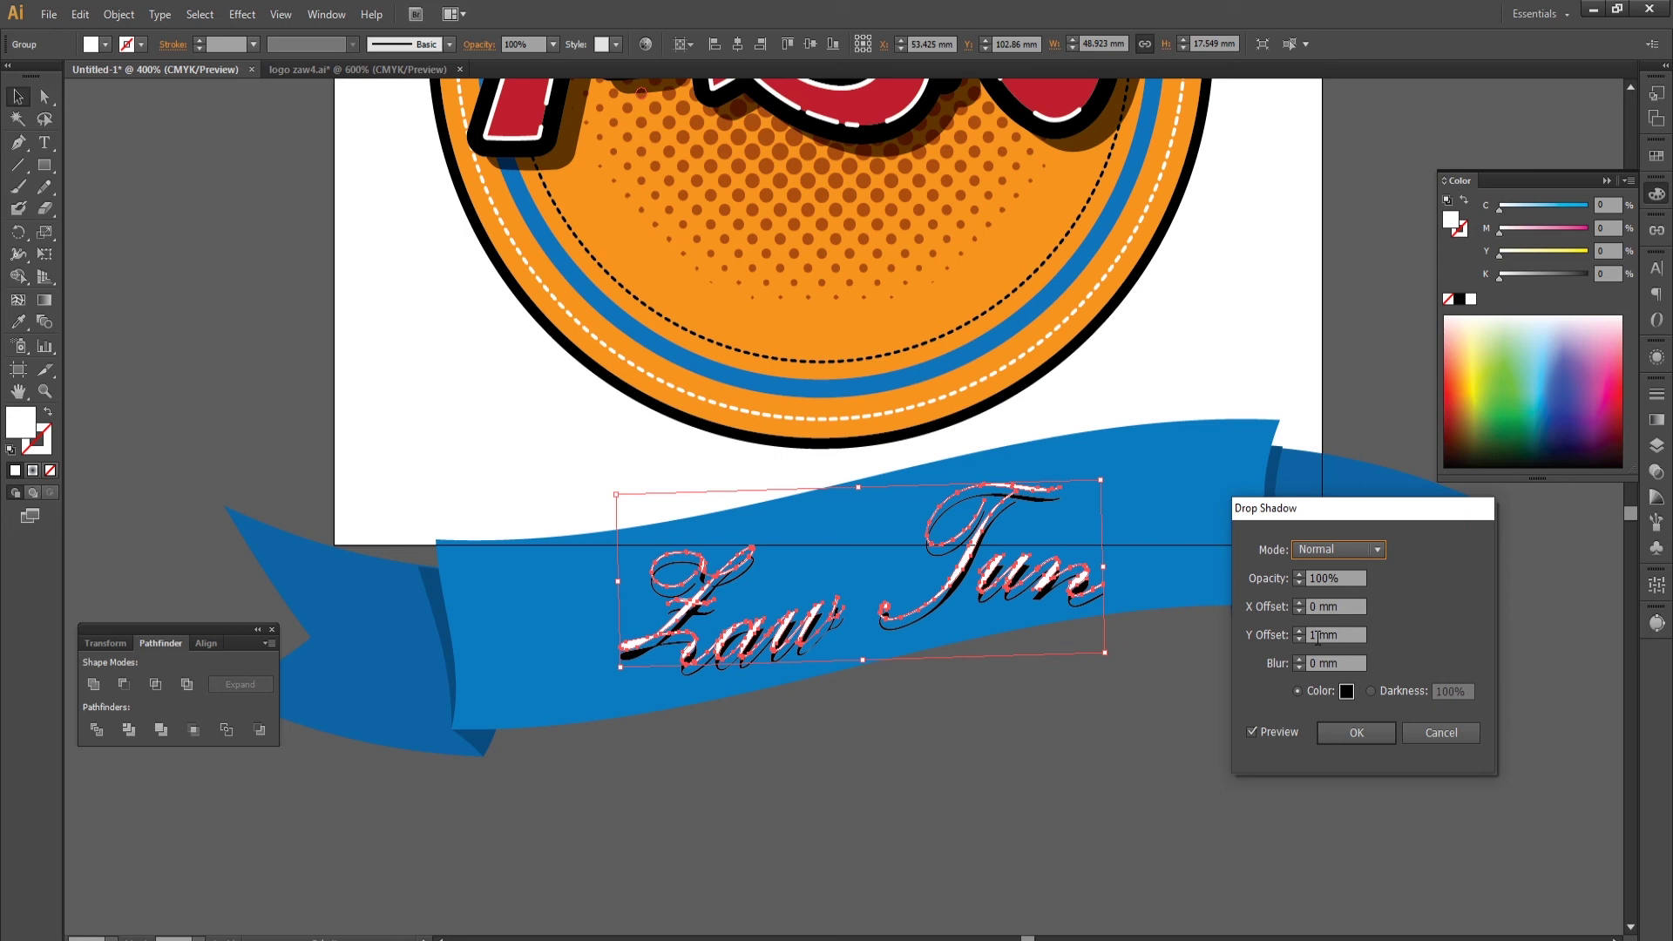
Set the drop shadow opacity to 80%.
double_click(1305, 584)
key(Down)
key(Down)
key(Down)
key(Down)
key(Down)
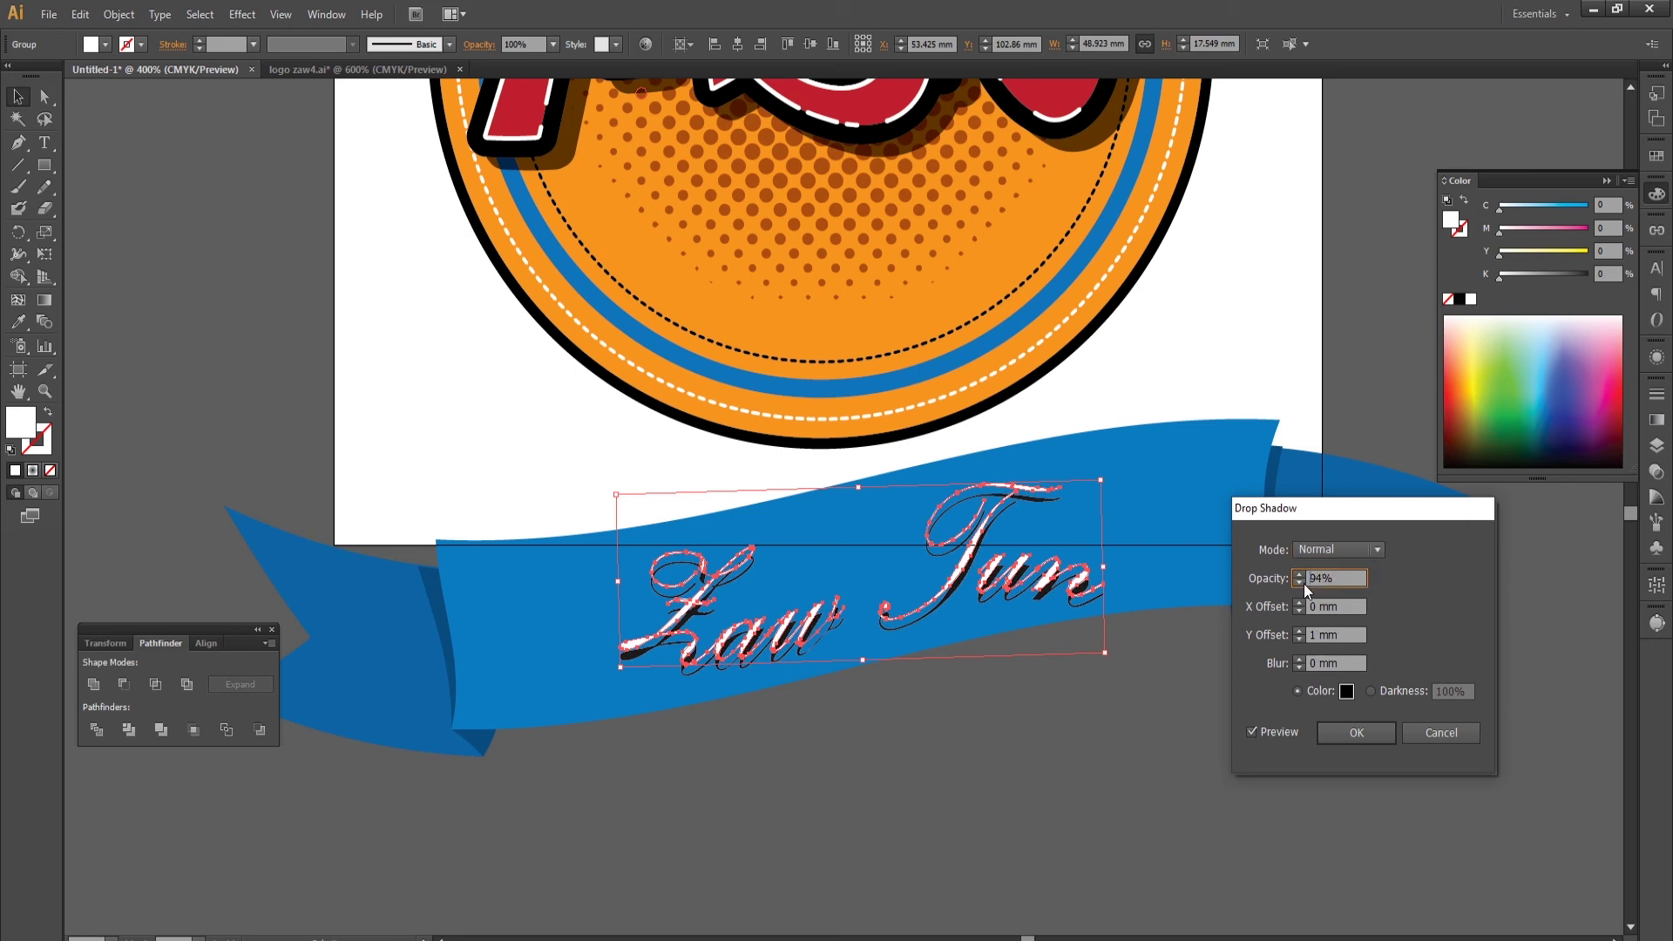
key(Down)
key(Down)
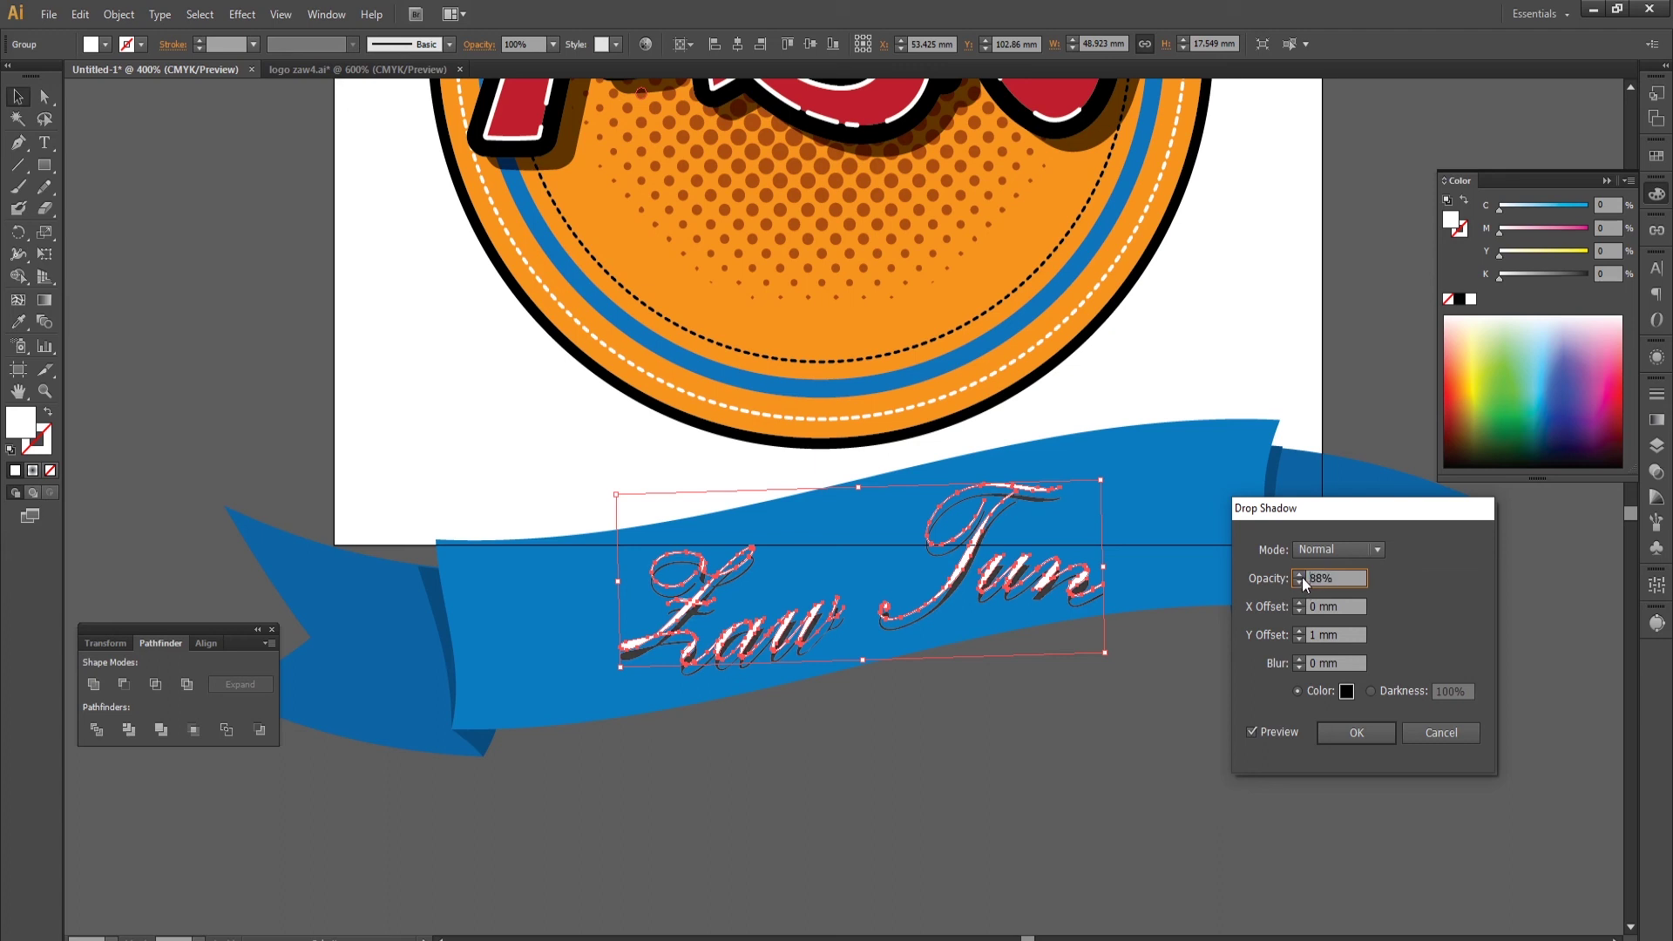
key(Down)
key(Down)
key(Down)
key(Down)
click(1299, 575)
click(1299, 575)
click(1299, 575)
click(1299, 575)
click(1299, 575)
text(60)
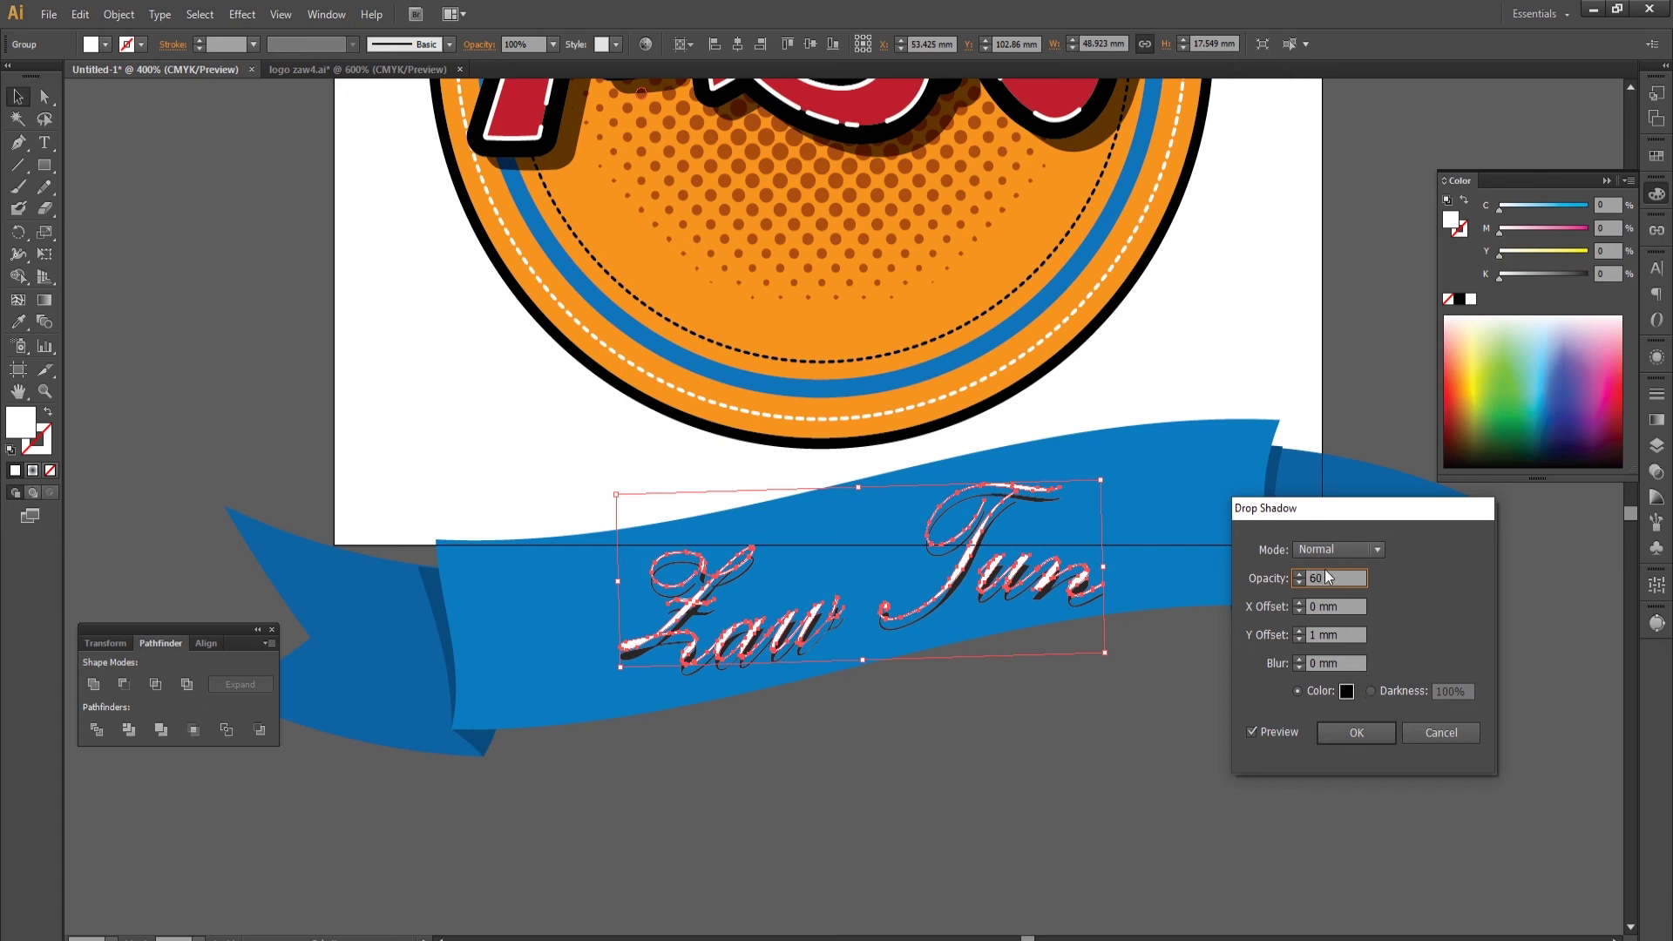
double_click(1316, 578)
text(80)
click(1348, 605)
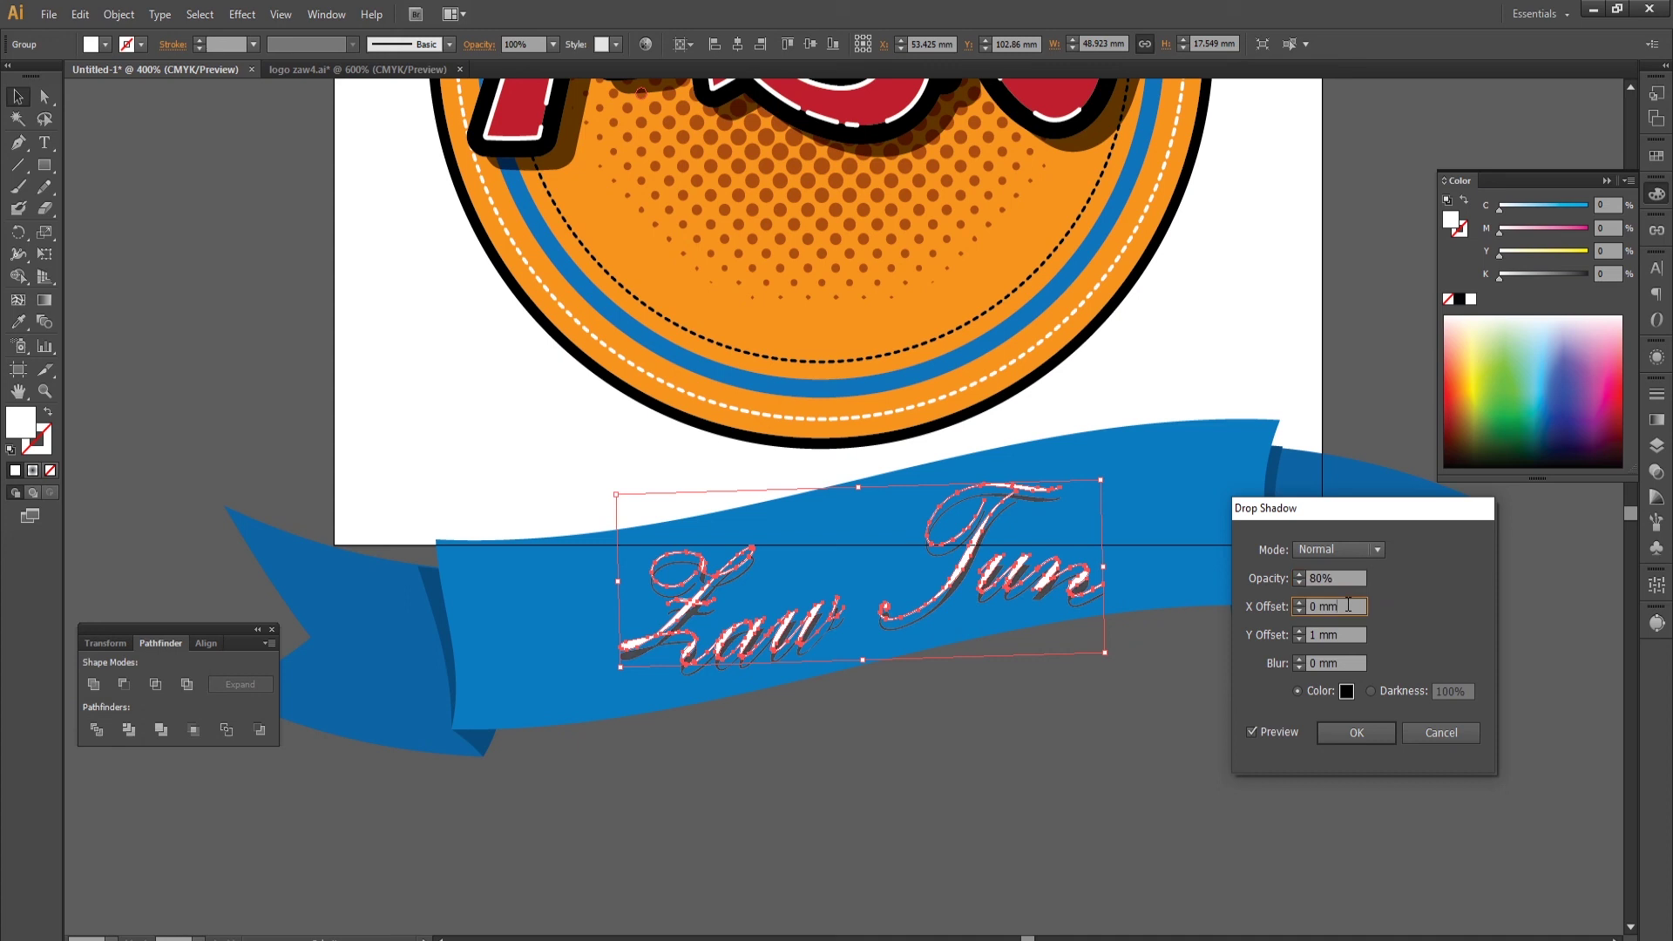
Switch the shadow blend mode to Multiply and apply the drop shadow.
click(1374, 551)
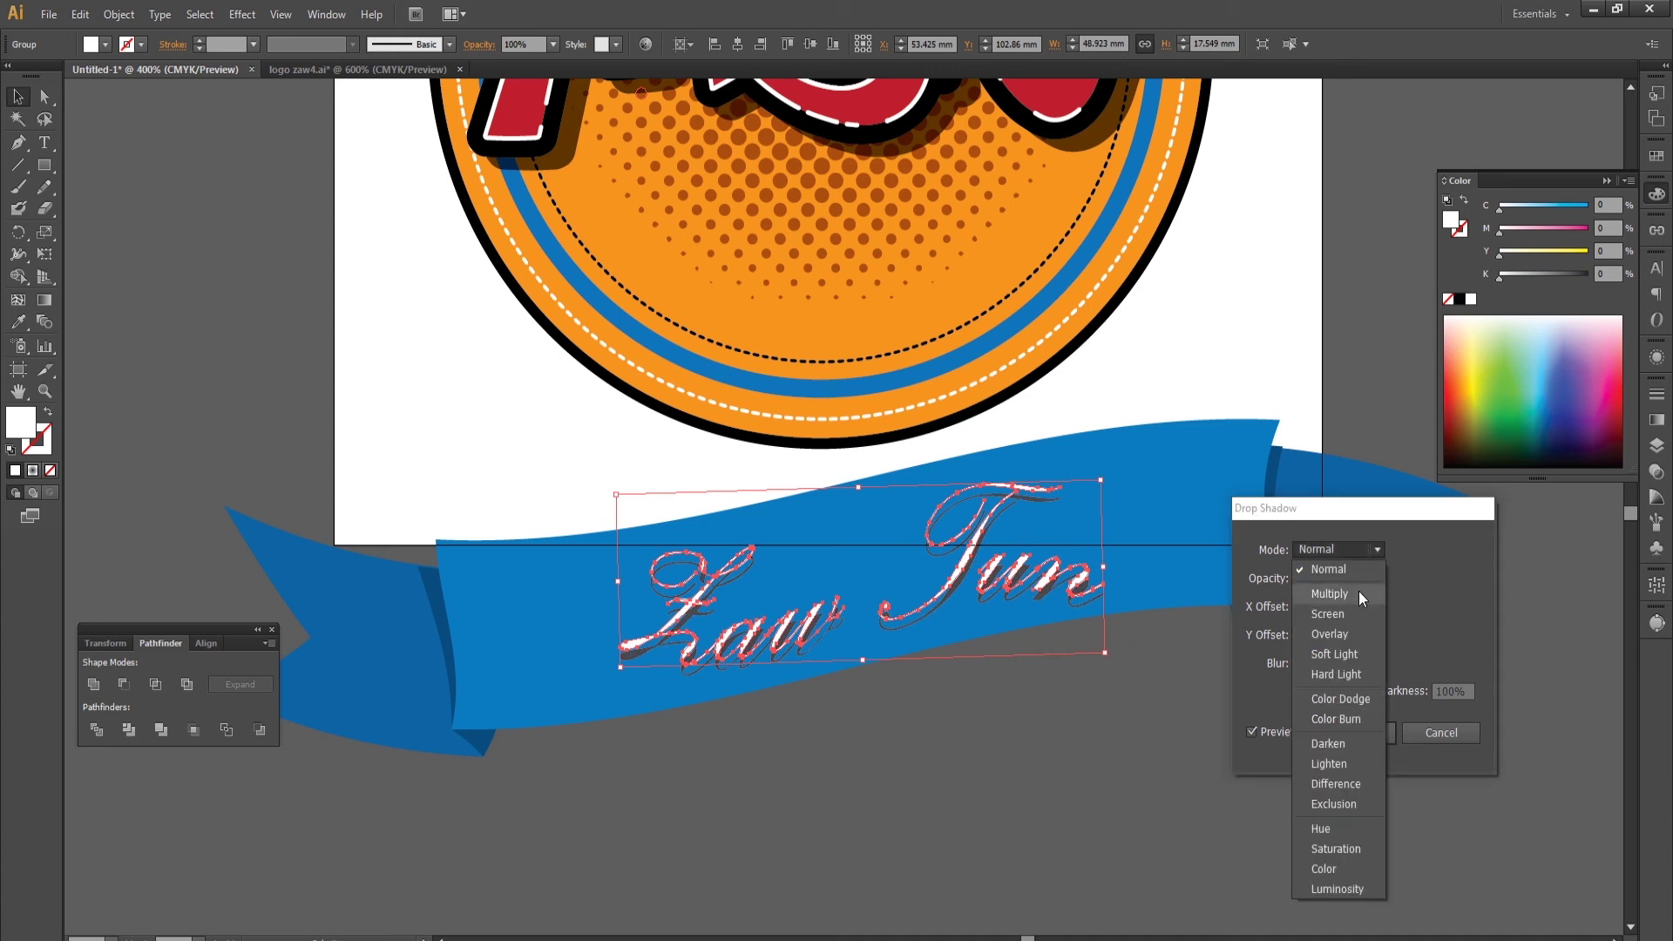
click(1361, 590)
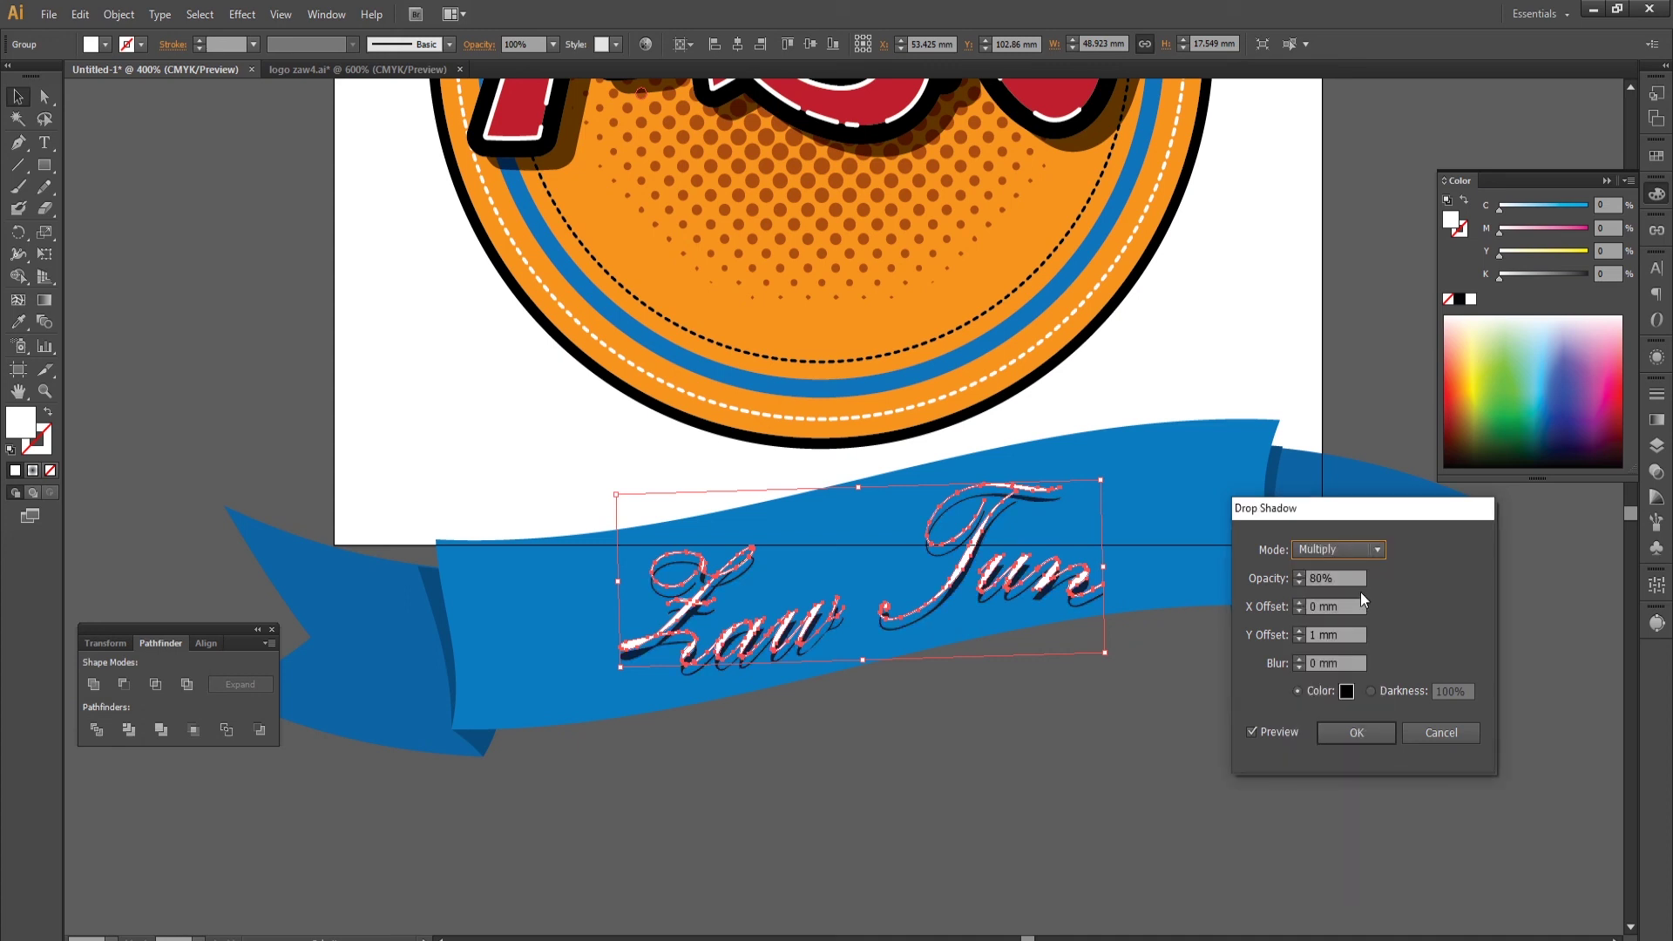
click(1351, 734)
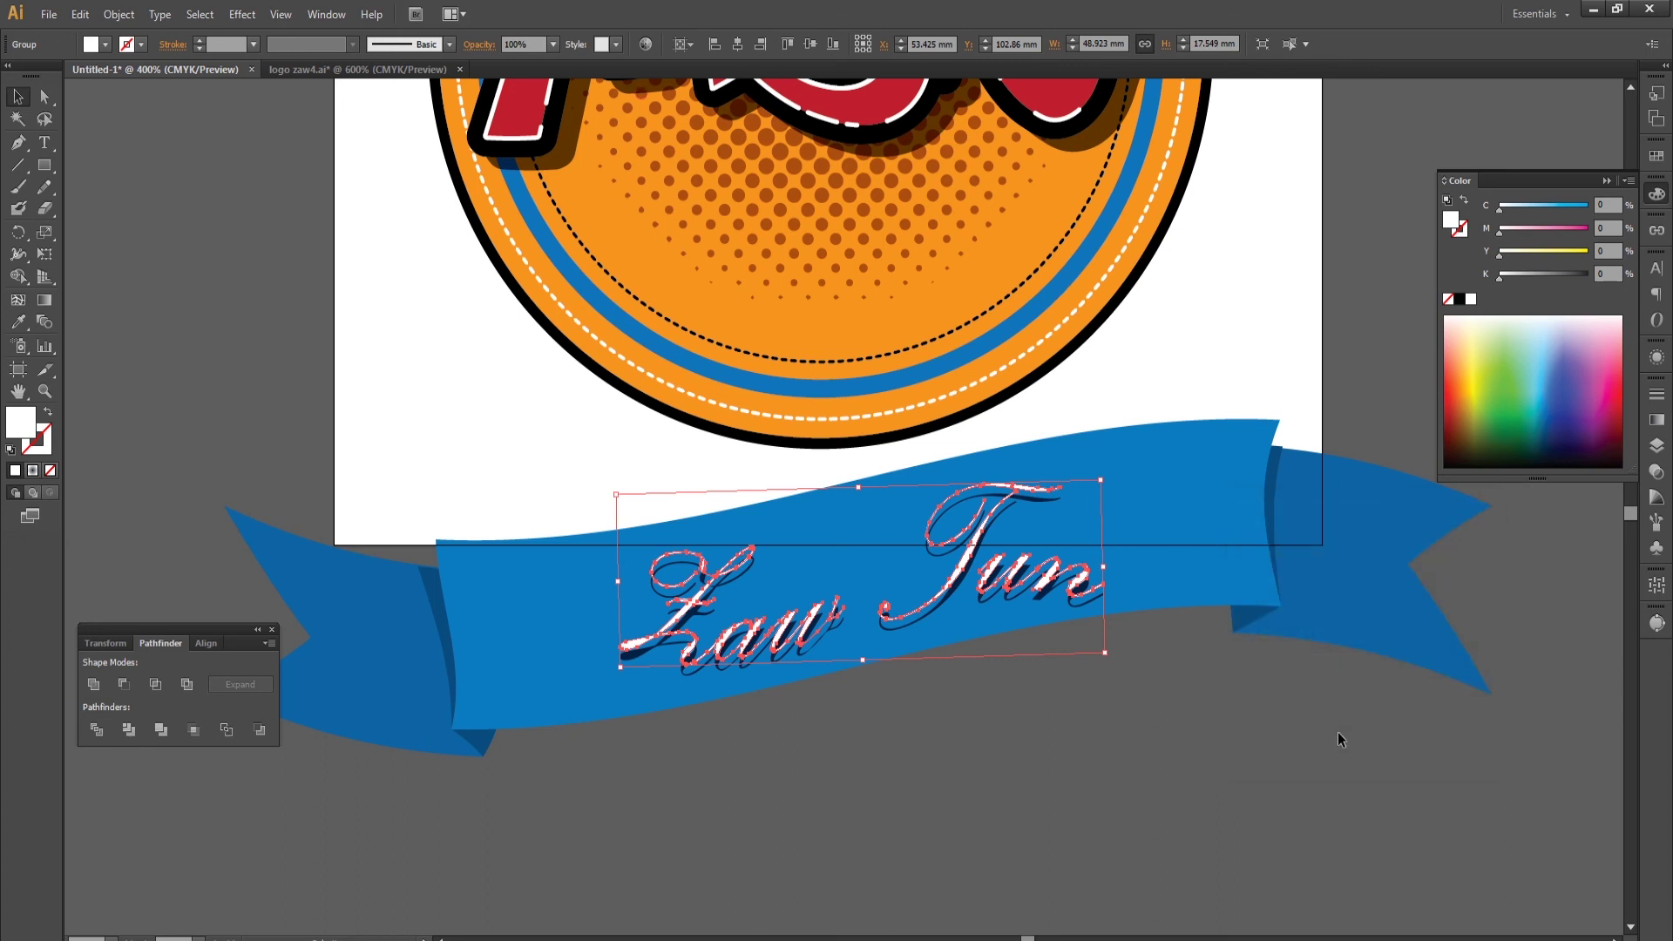
Expand the shadowed Zaw Tun text into plain shapes and group it with its shadow.
click(118, 14)
click(158, 230)
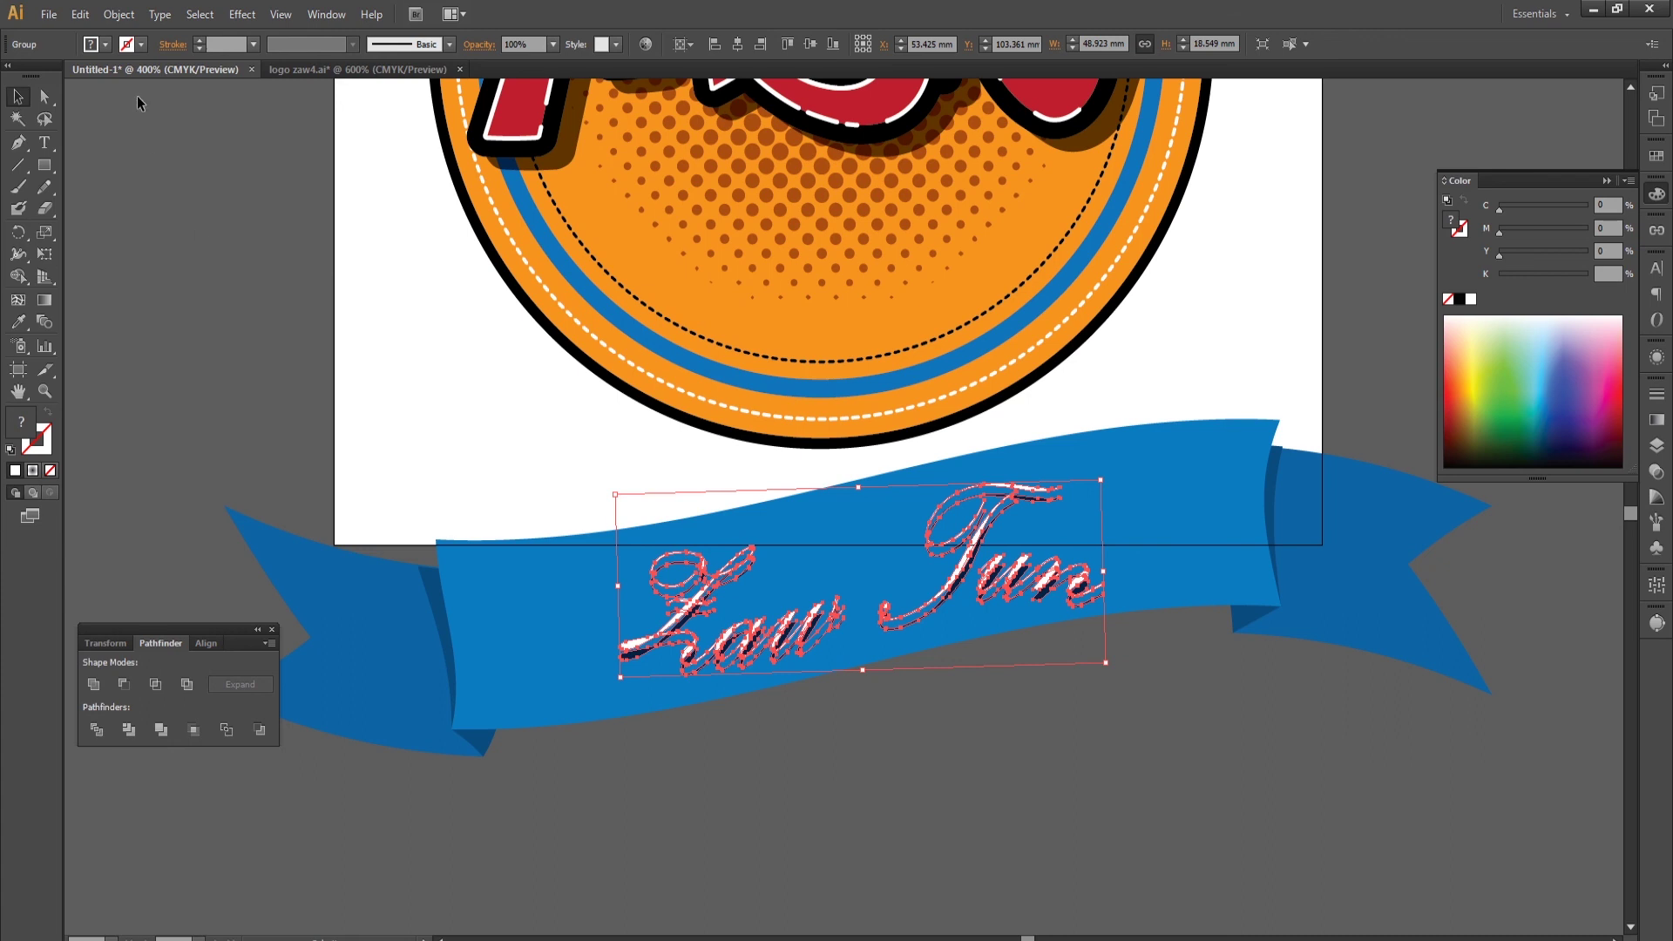
click(118, 14)
click(139, 78)
click(797, 449)
Shrink the ribbon group to about 93 mm wide and move it onto the badge's lower half.
key(ctrl+minus)
key(ctrl+minus)
key(ctrl+minus)
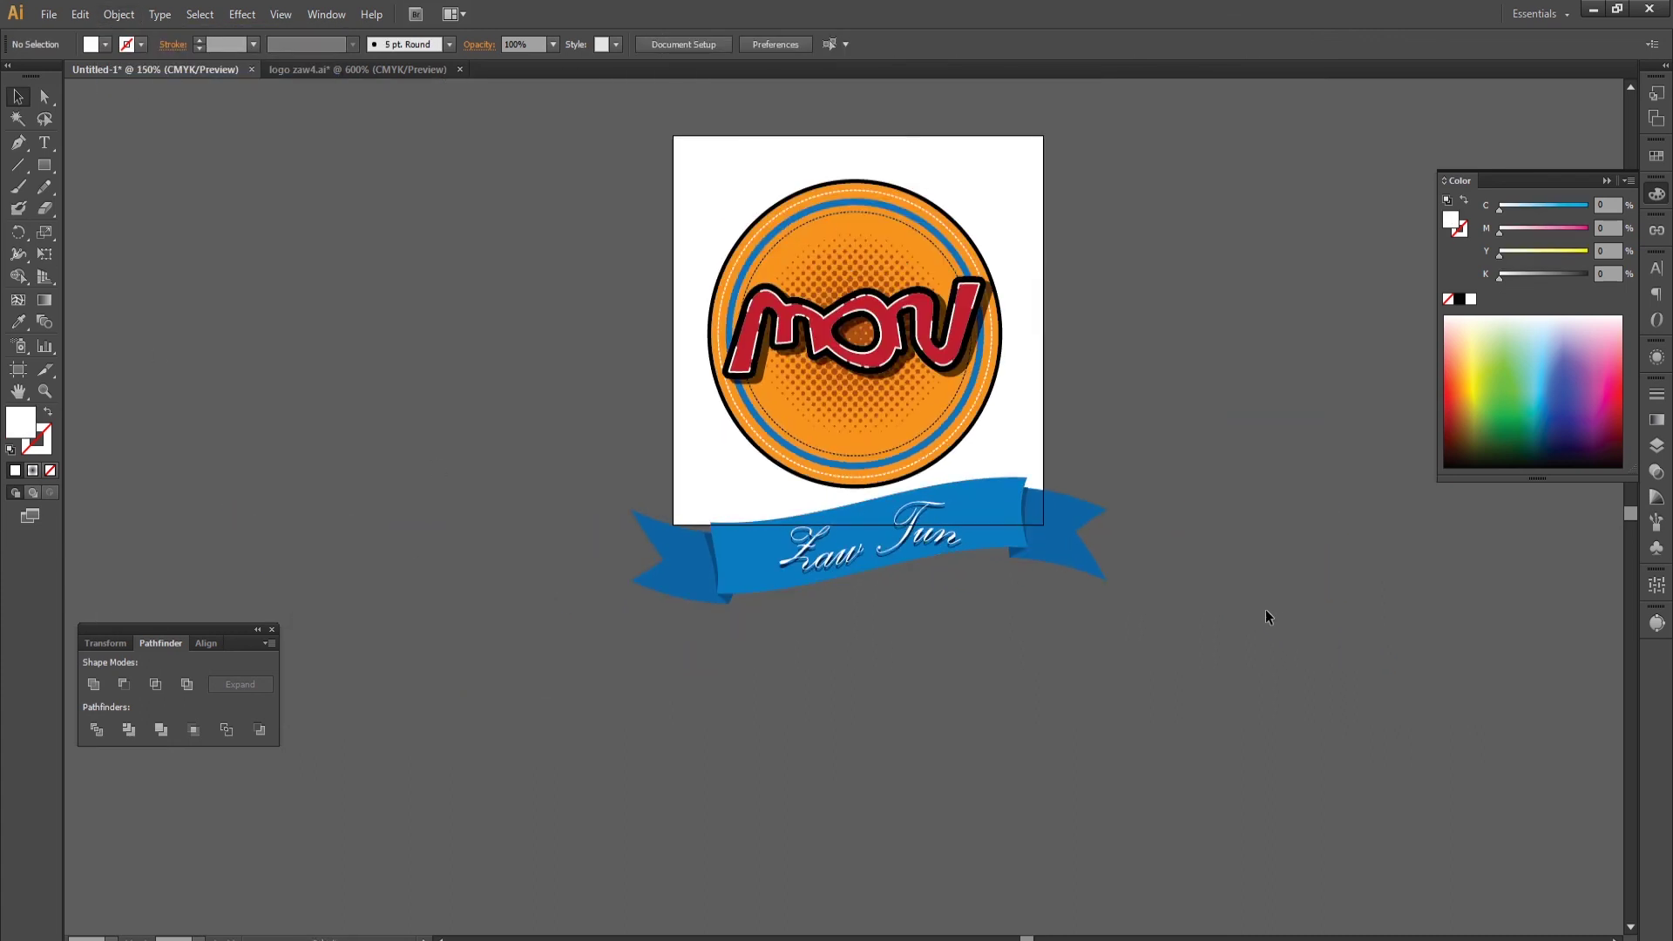
drag(877, 588, 877, 588)
drag(755, 546, 759, 544)
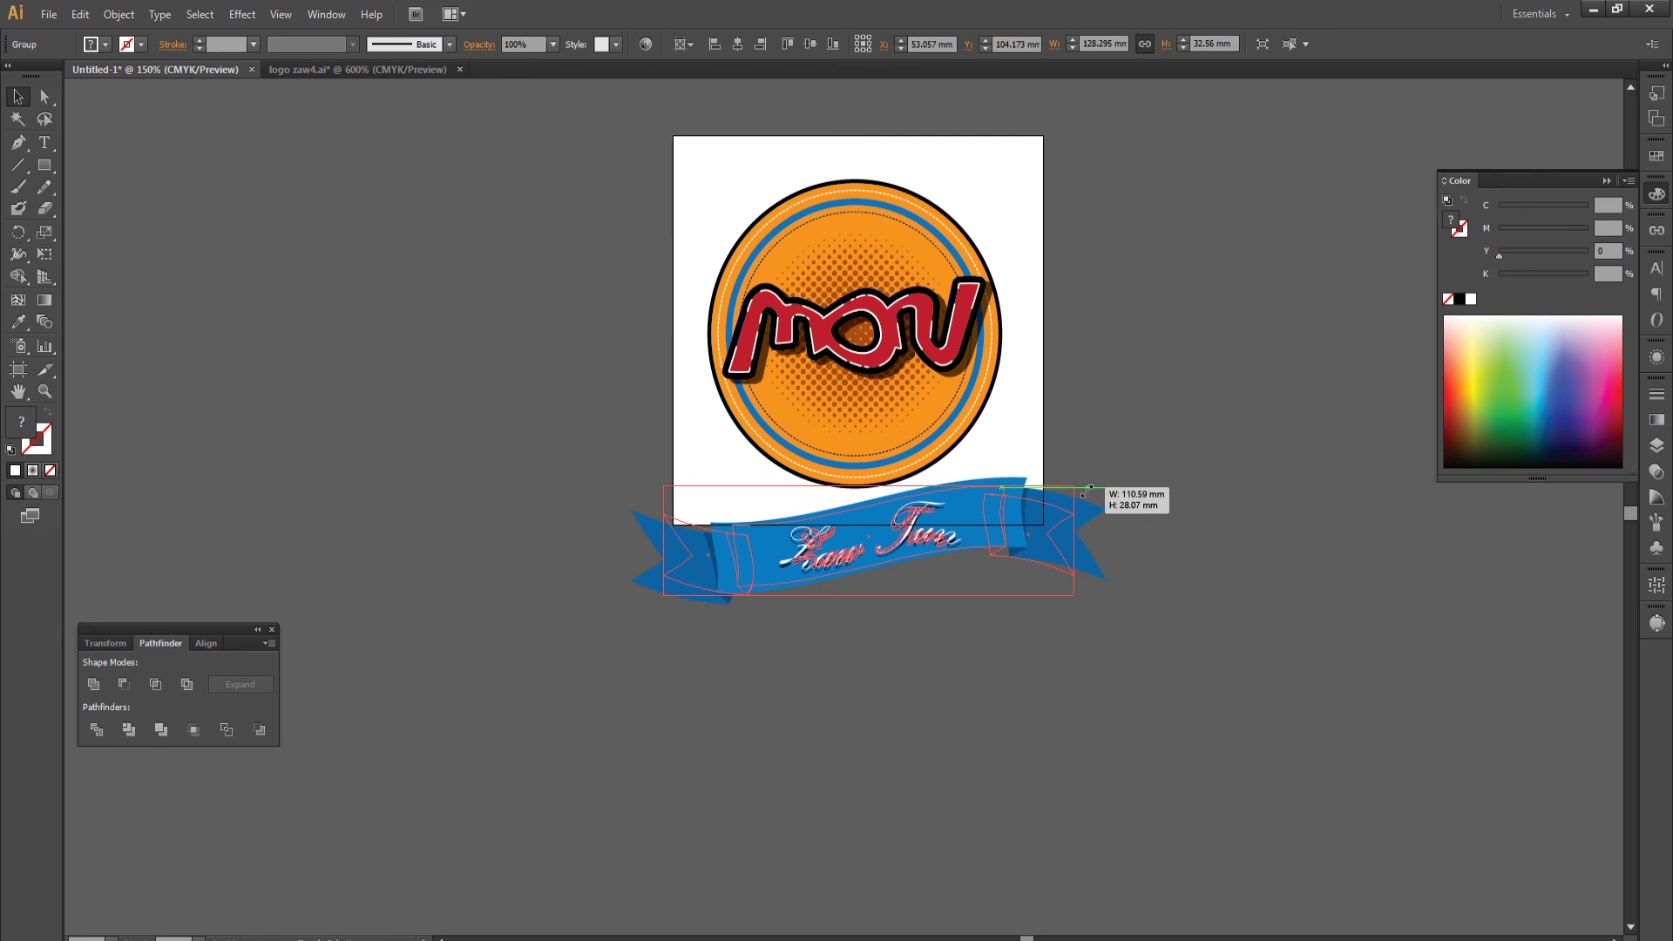
drag(1105, 477, 1042, 494)
drag(946, 530, 939, 411)
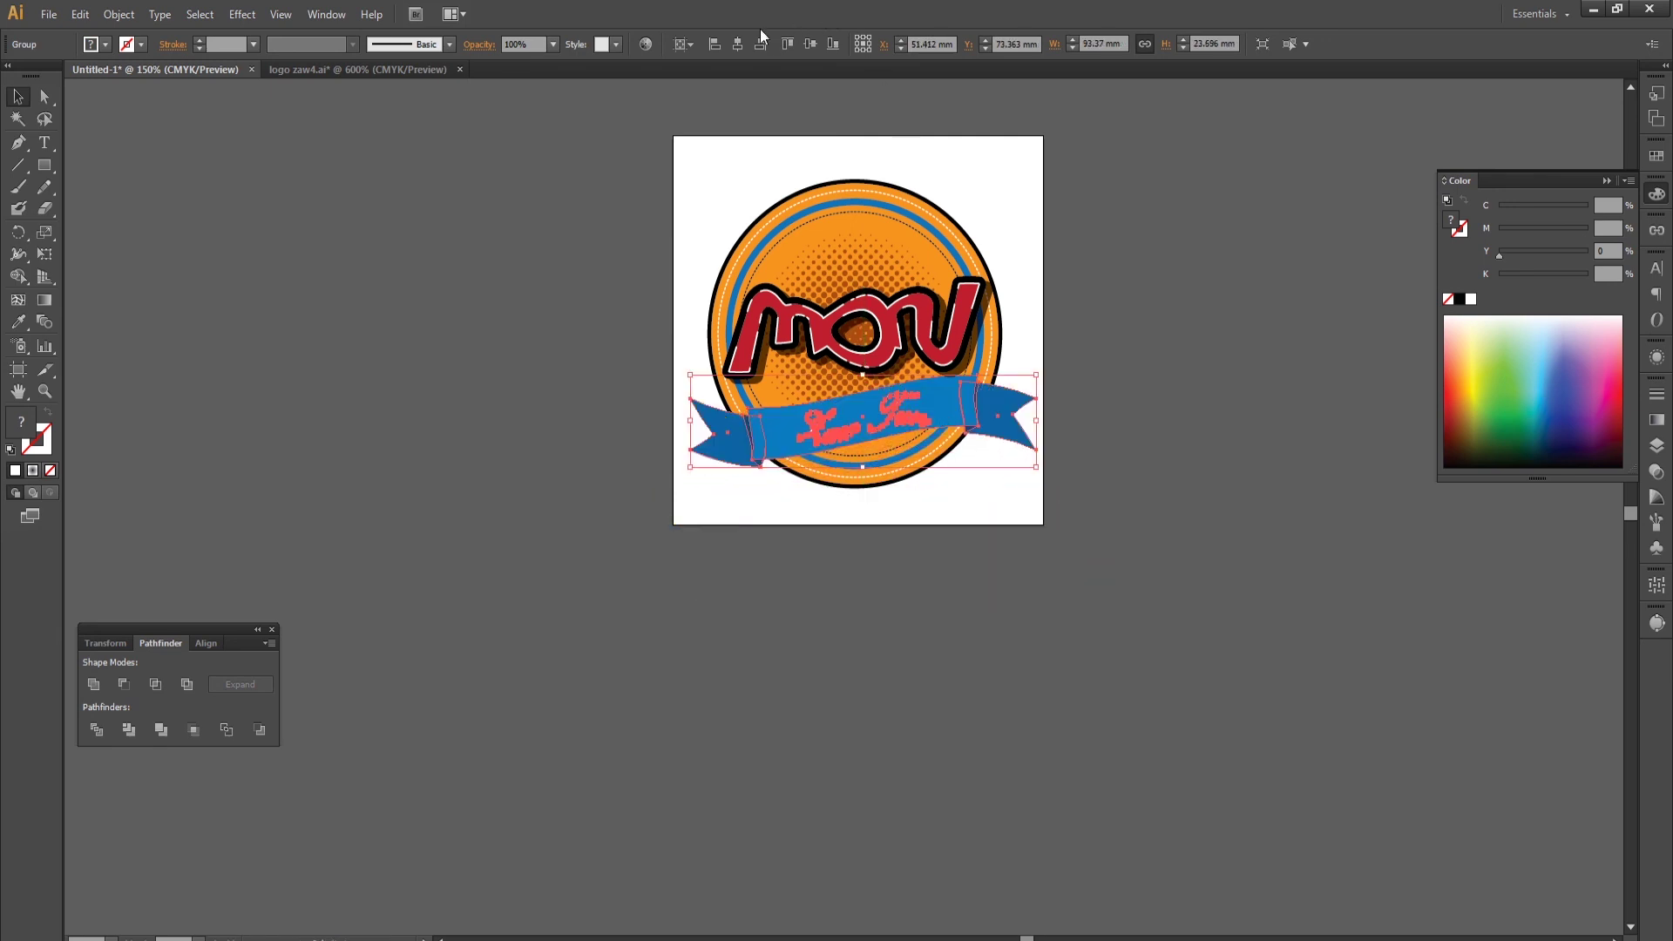
Centre the ribbon on the artboard, then nudge it down below the mou lettering.
click(737, 44)
click(808, 45)
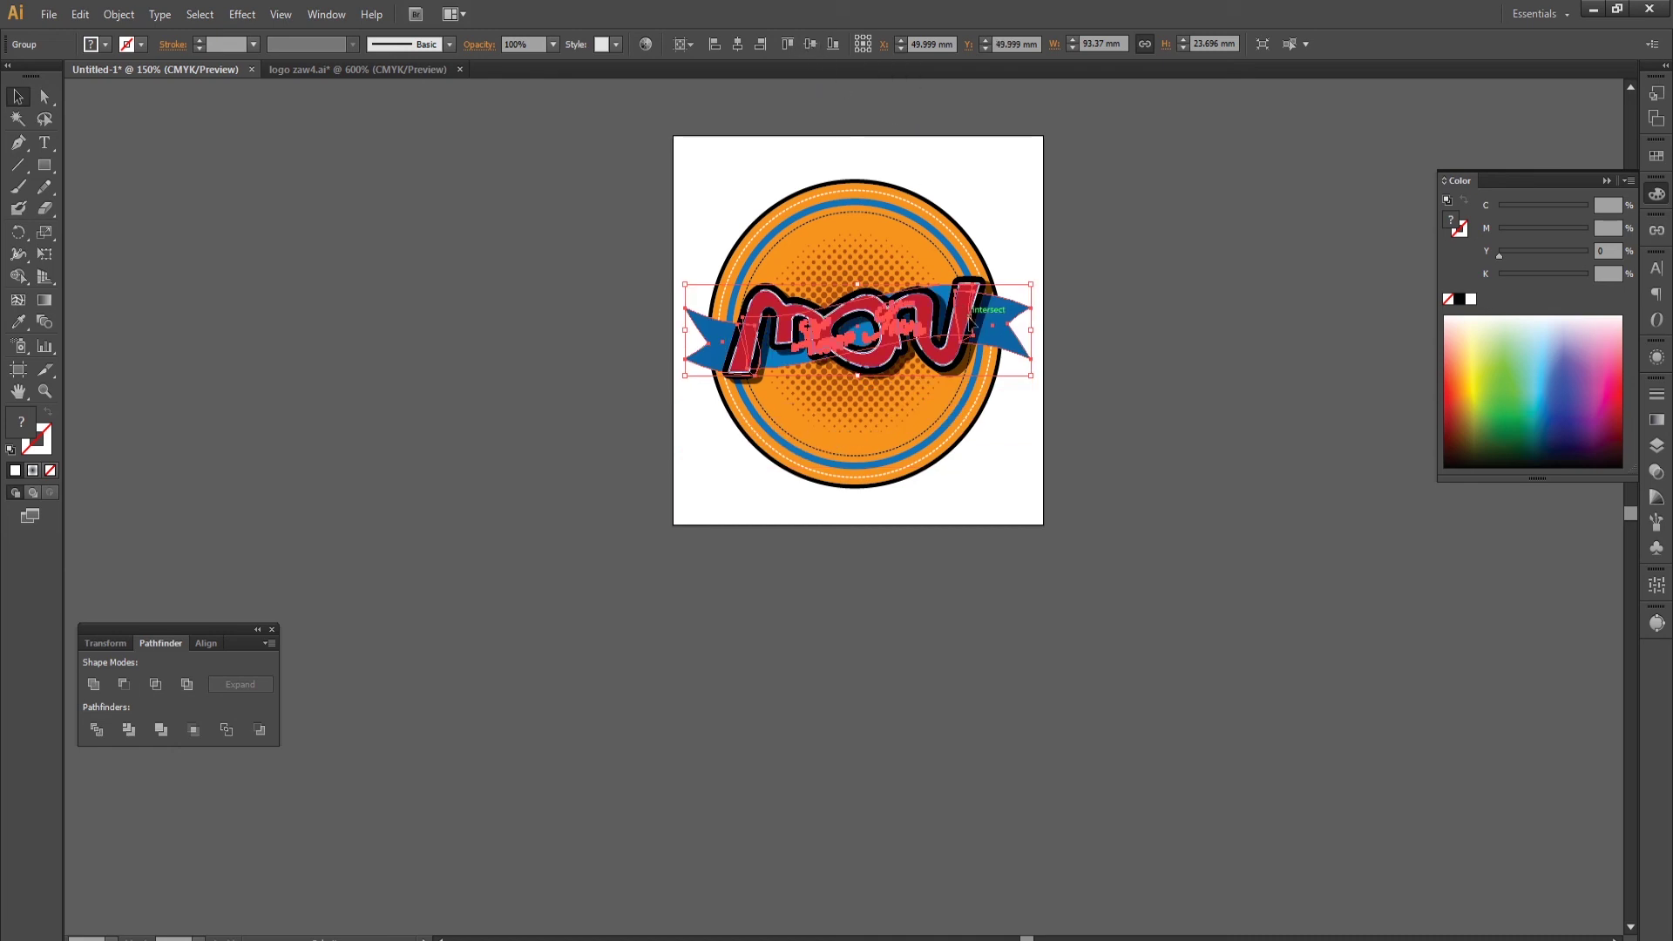
key(Down)
key(Down)
key(Down)
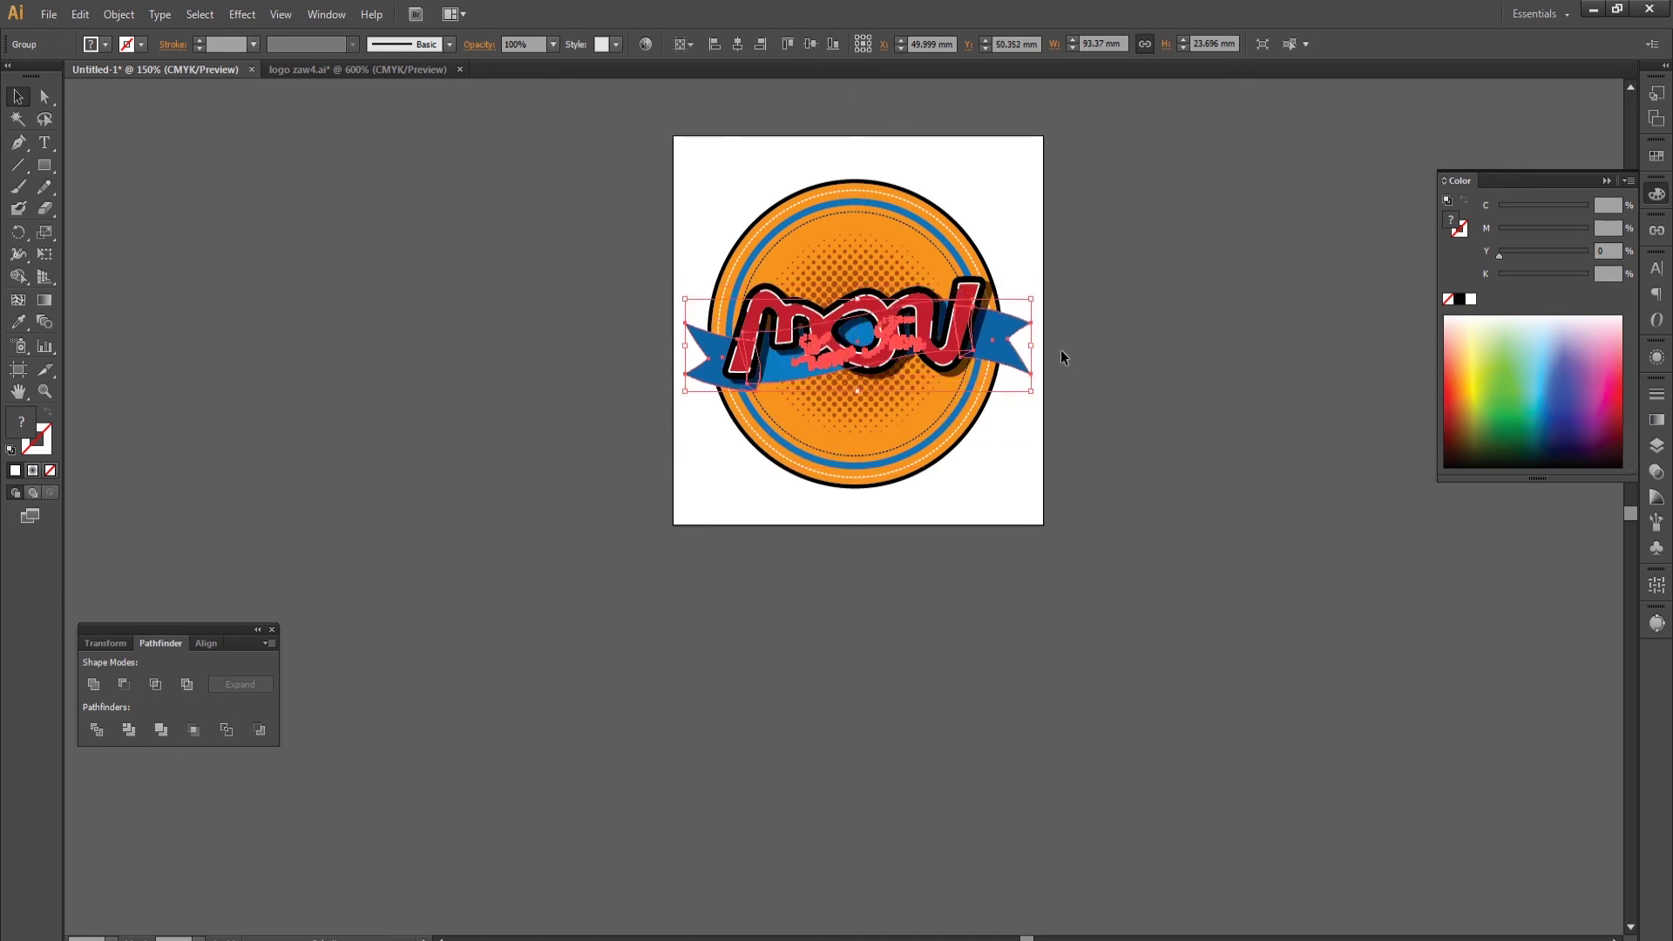
key(Down)
key(Down)
key(Down)
key(Down)
key(Down)
key(Down)
key(Down)
key(Down)
key(Down)
key(Down)
key(Down)
key(Down)
click(1207, 373)
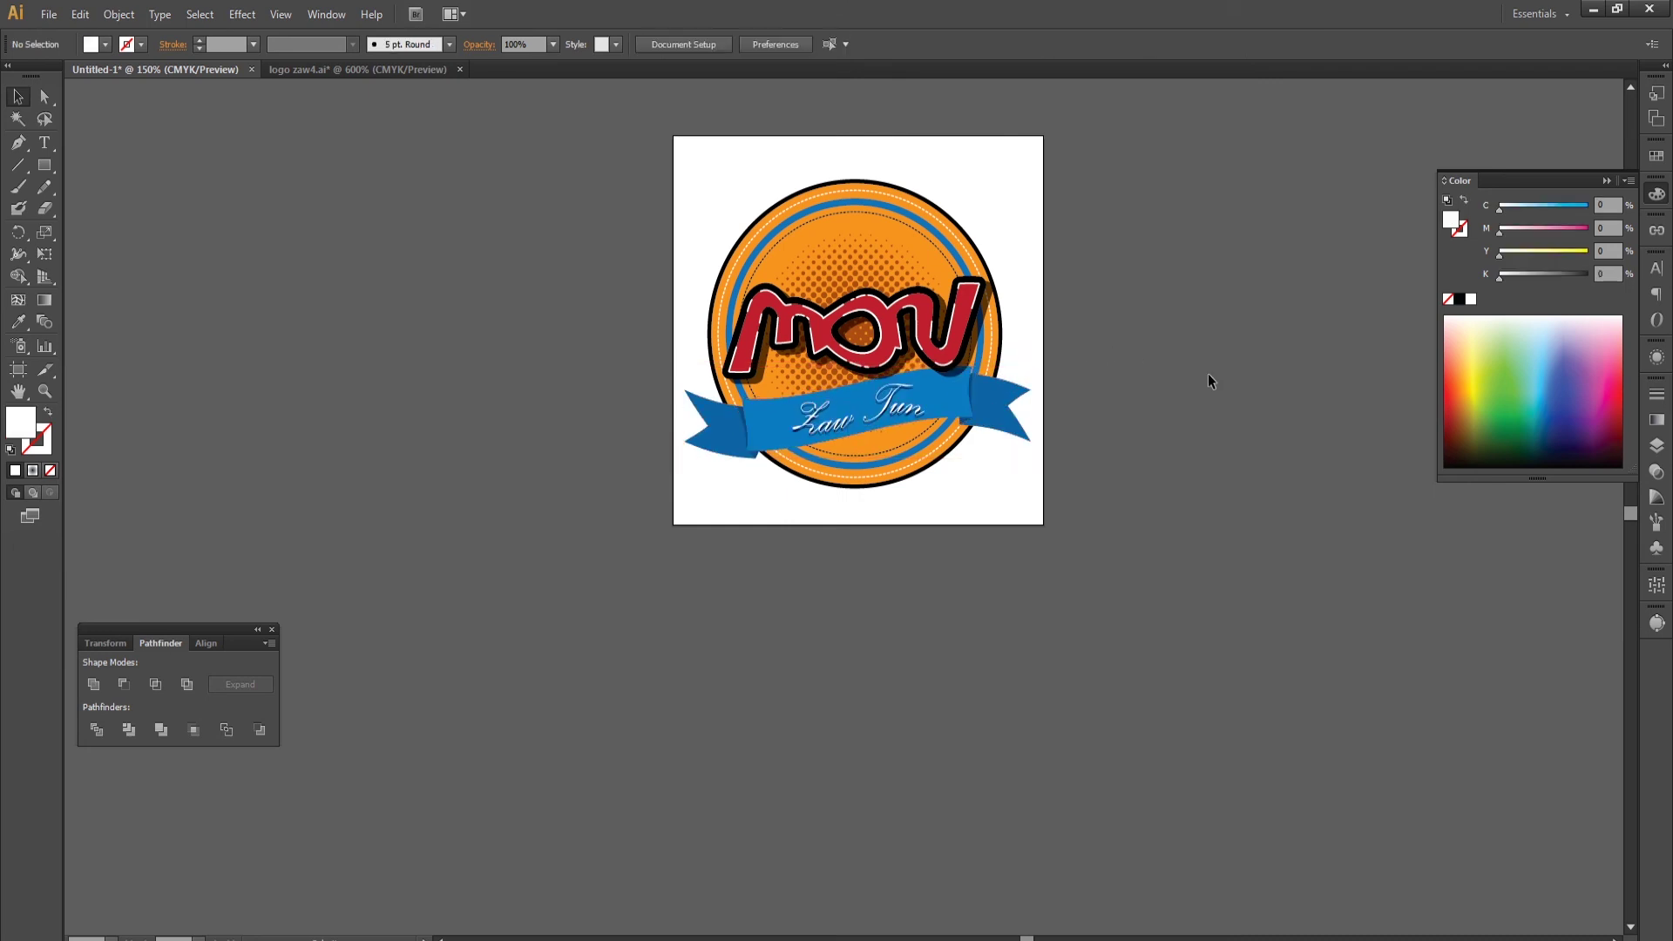
Rotate the mou lettering group about 9.7° so it rises to the right.
scroll(815, 427, up, 1)
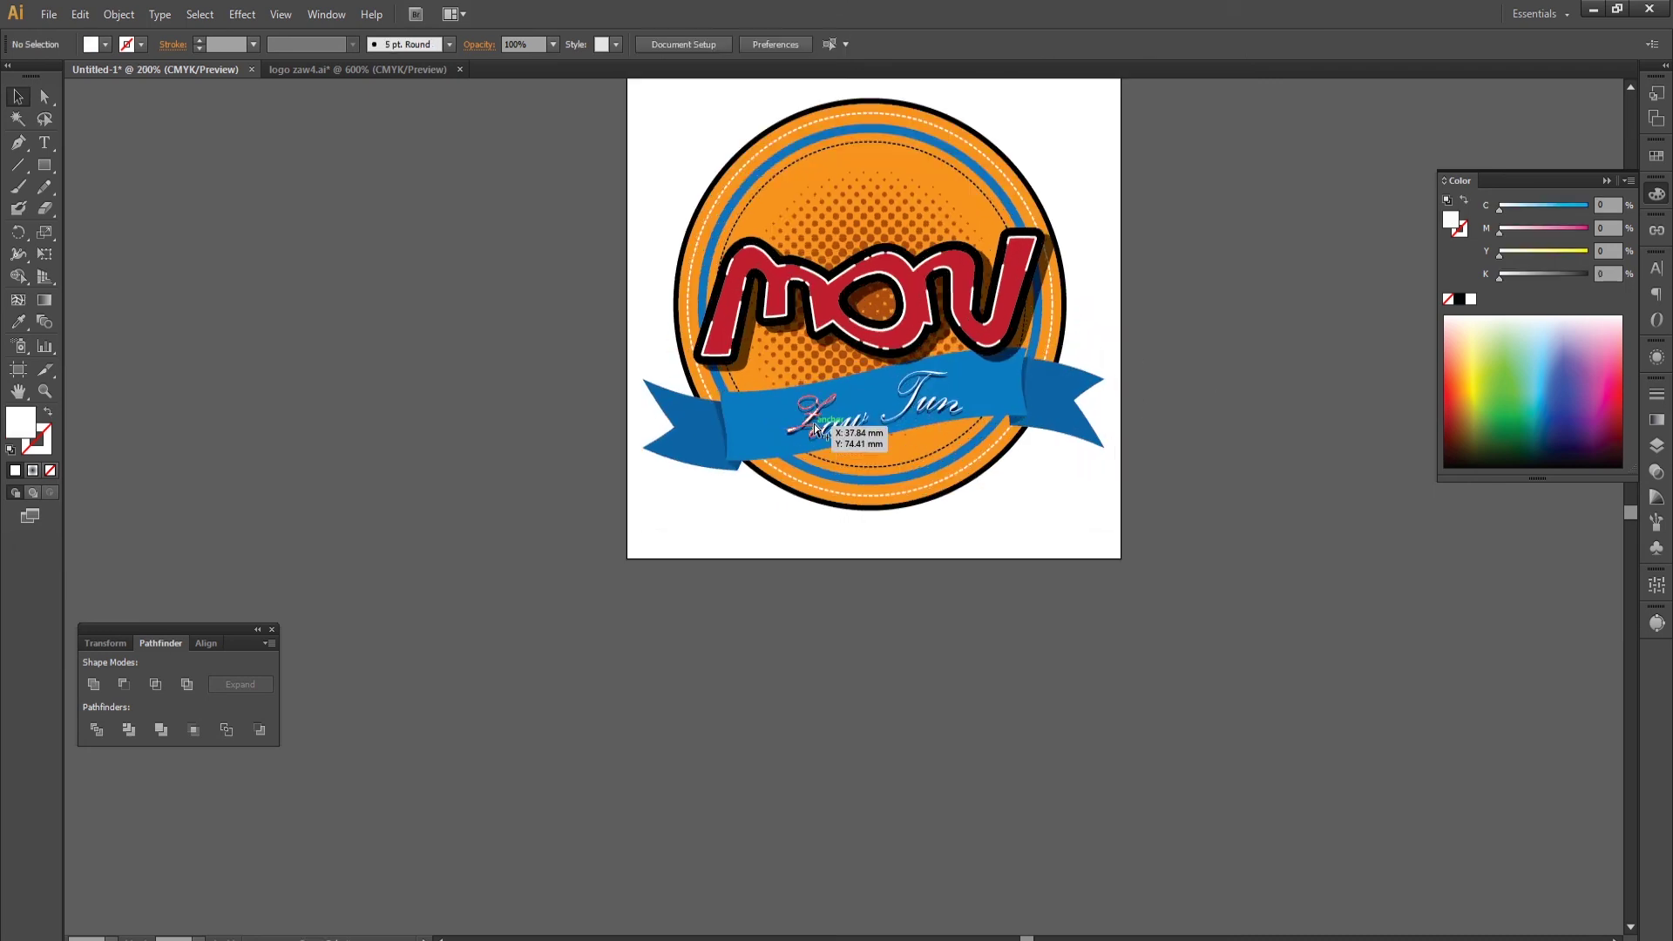
scroll(989, 463, up, 1)
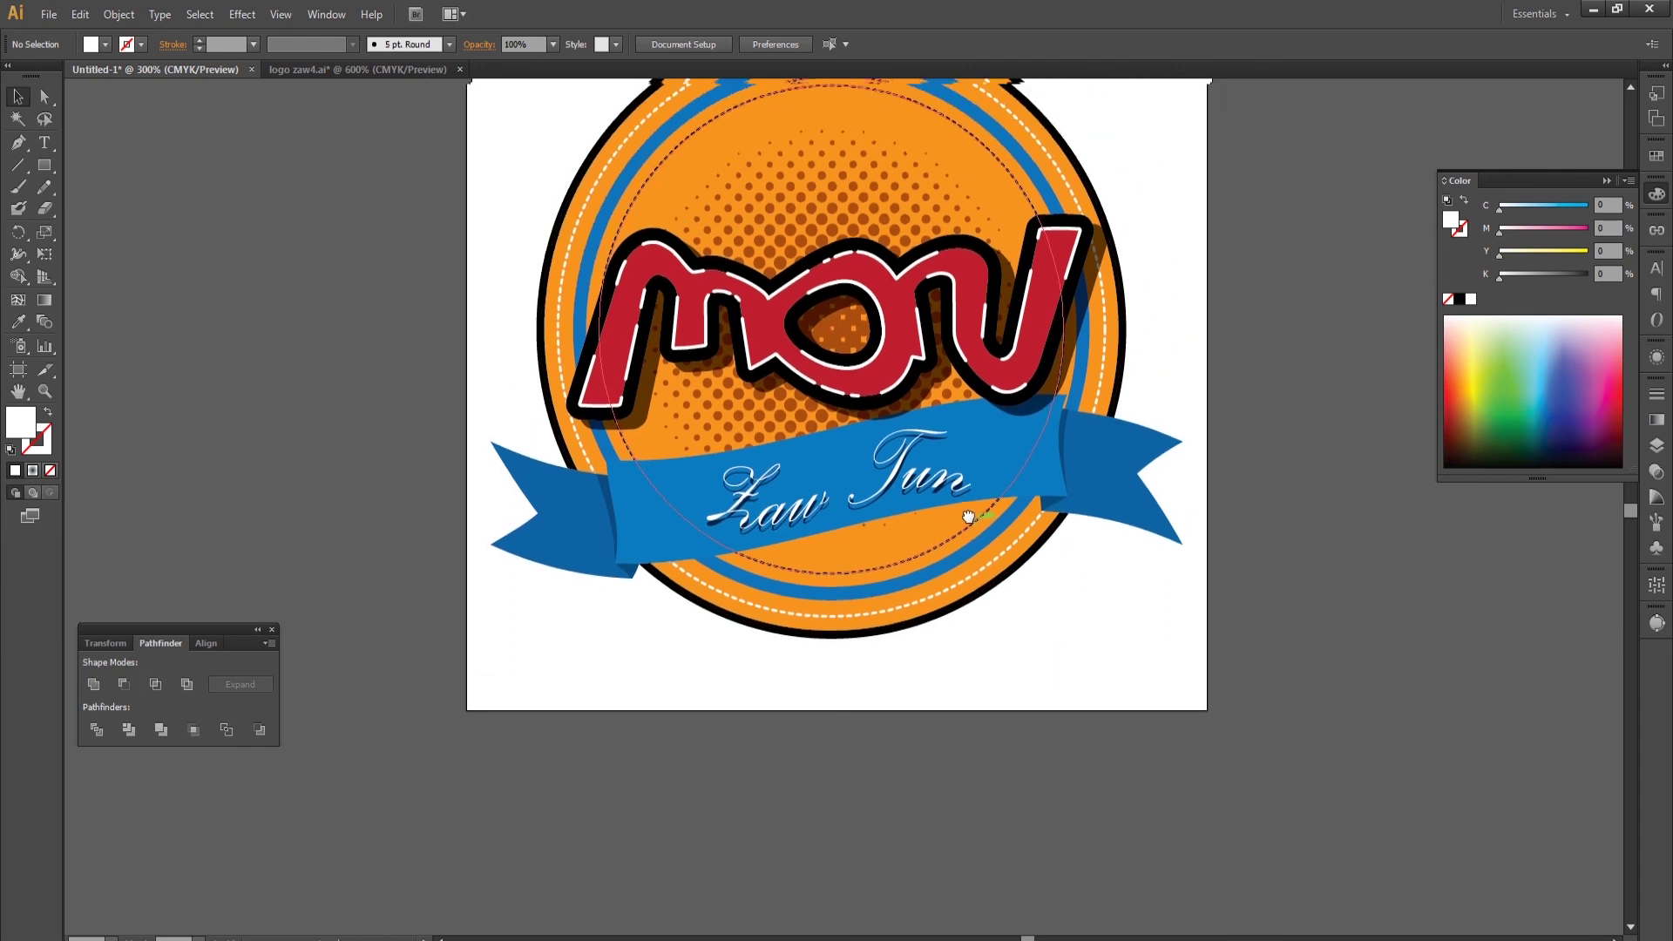
drag(977, 509, 977, 567)
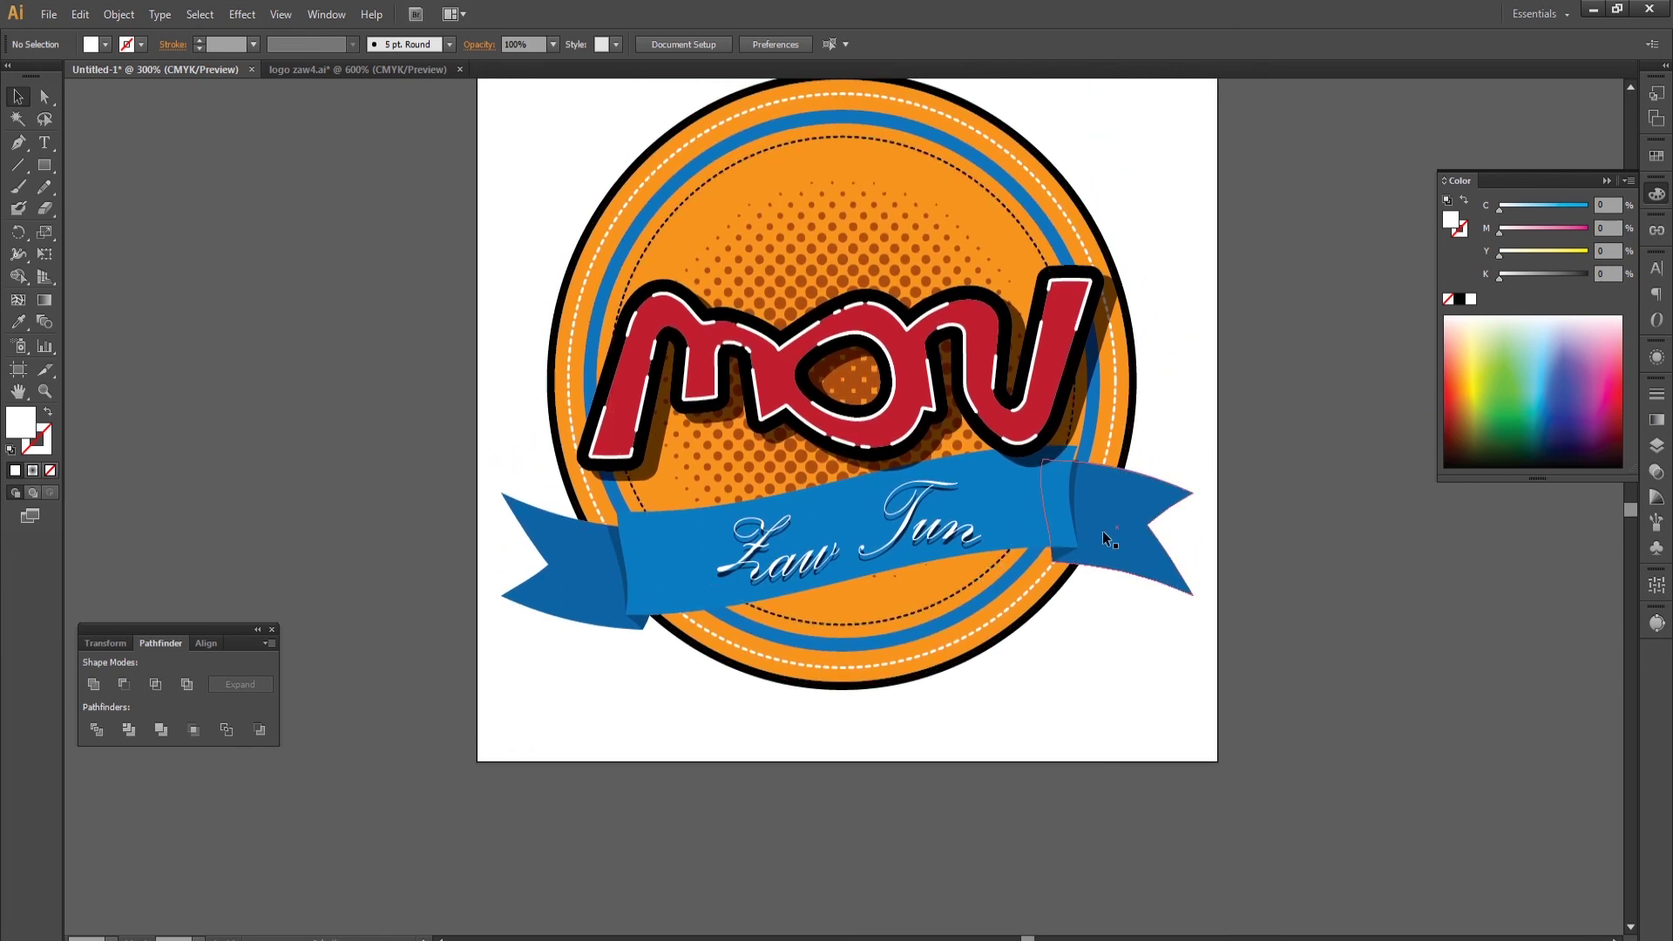
click(1028, 444)
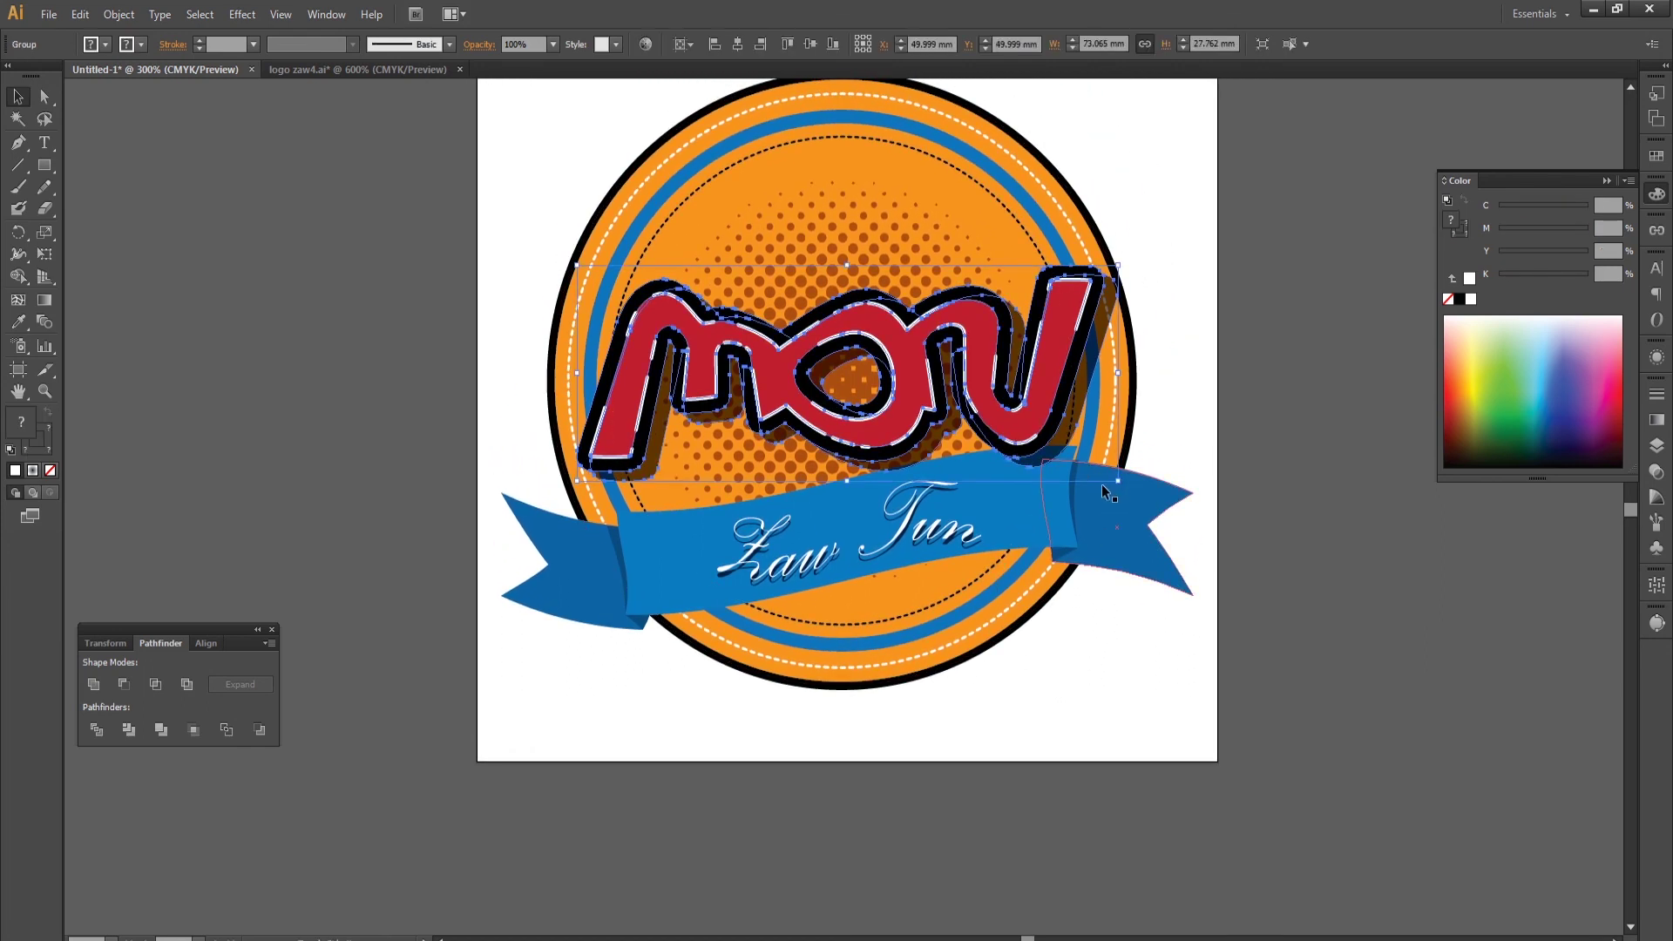
key(ctrl+shift+b)
key(ctrl+shift+b)
drag(1127, 486, 1168, 404)
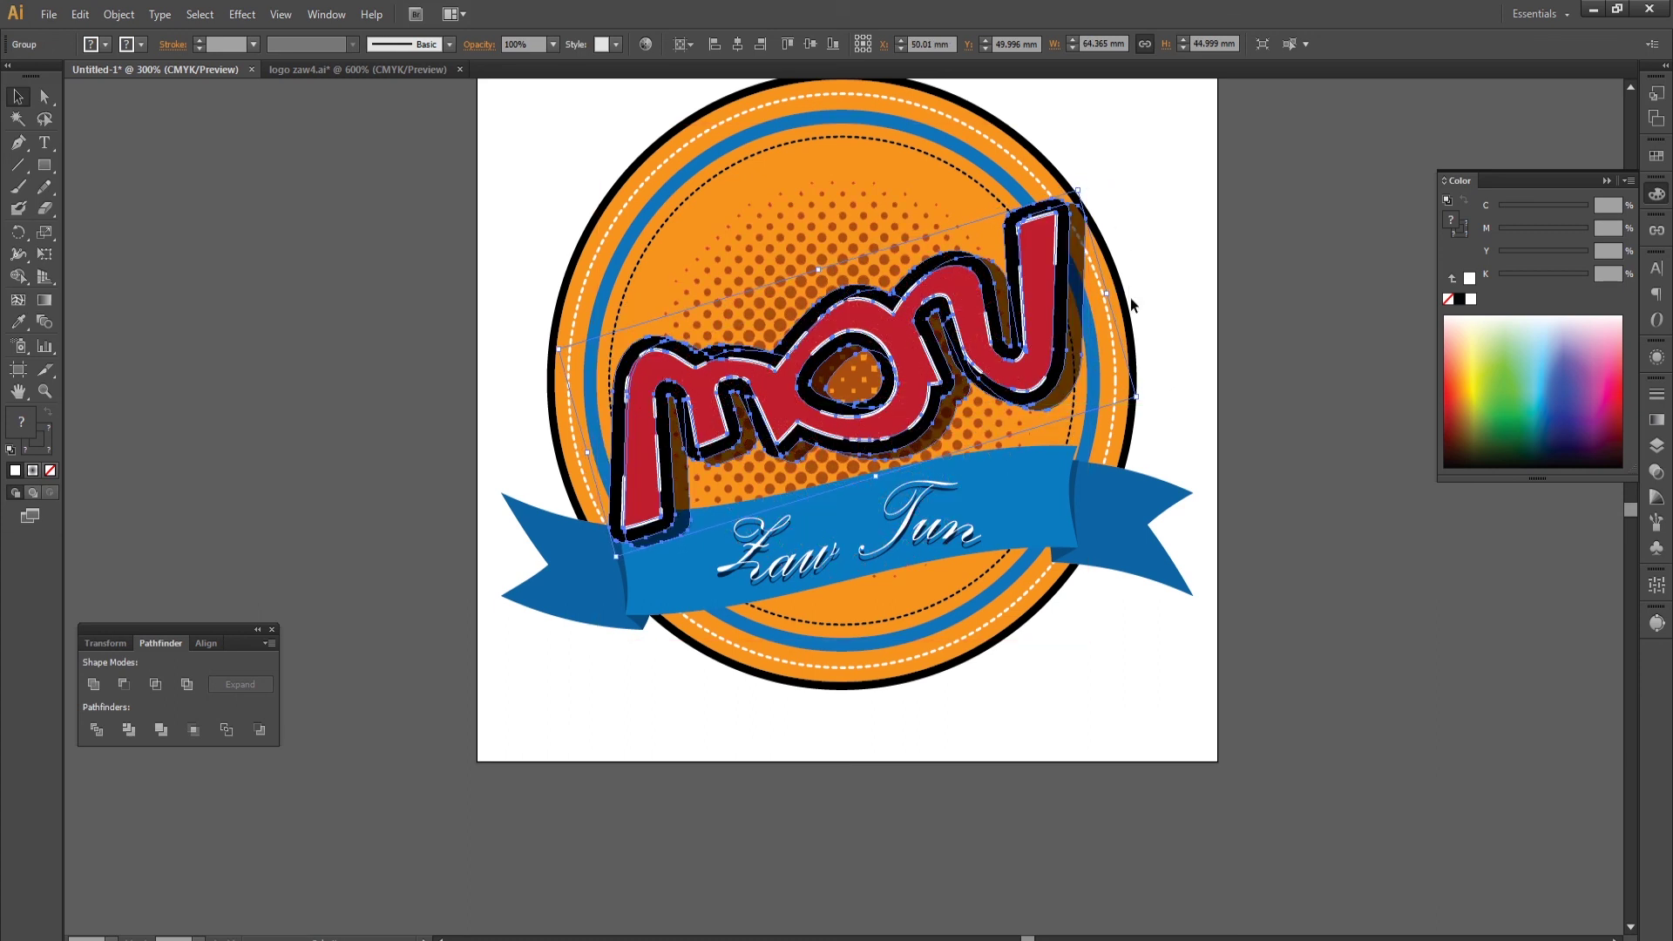
drag(1147, 395, 1145, 420)
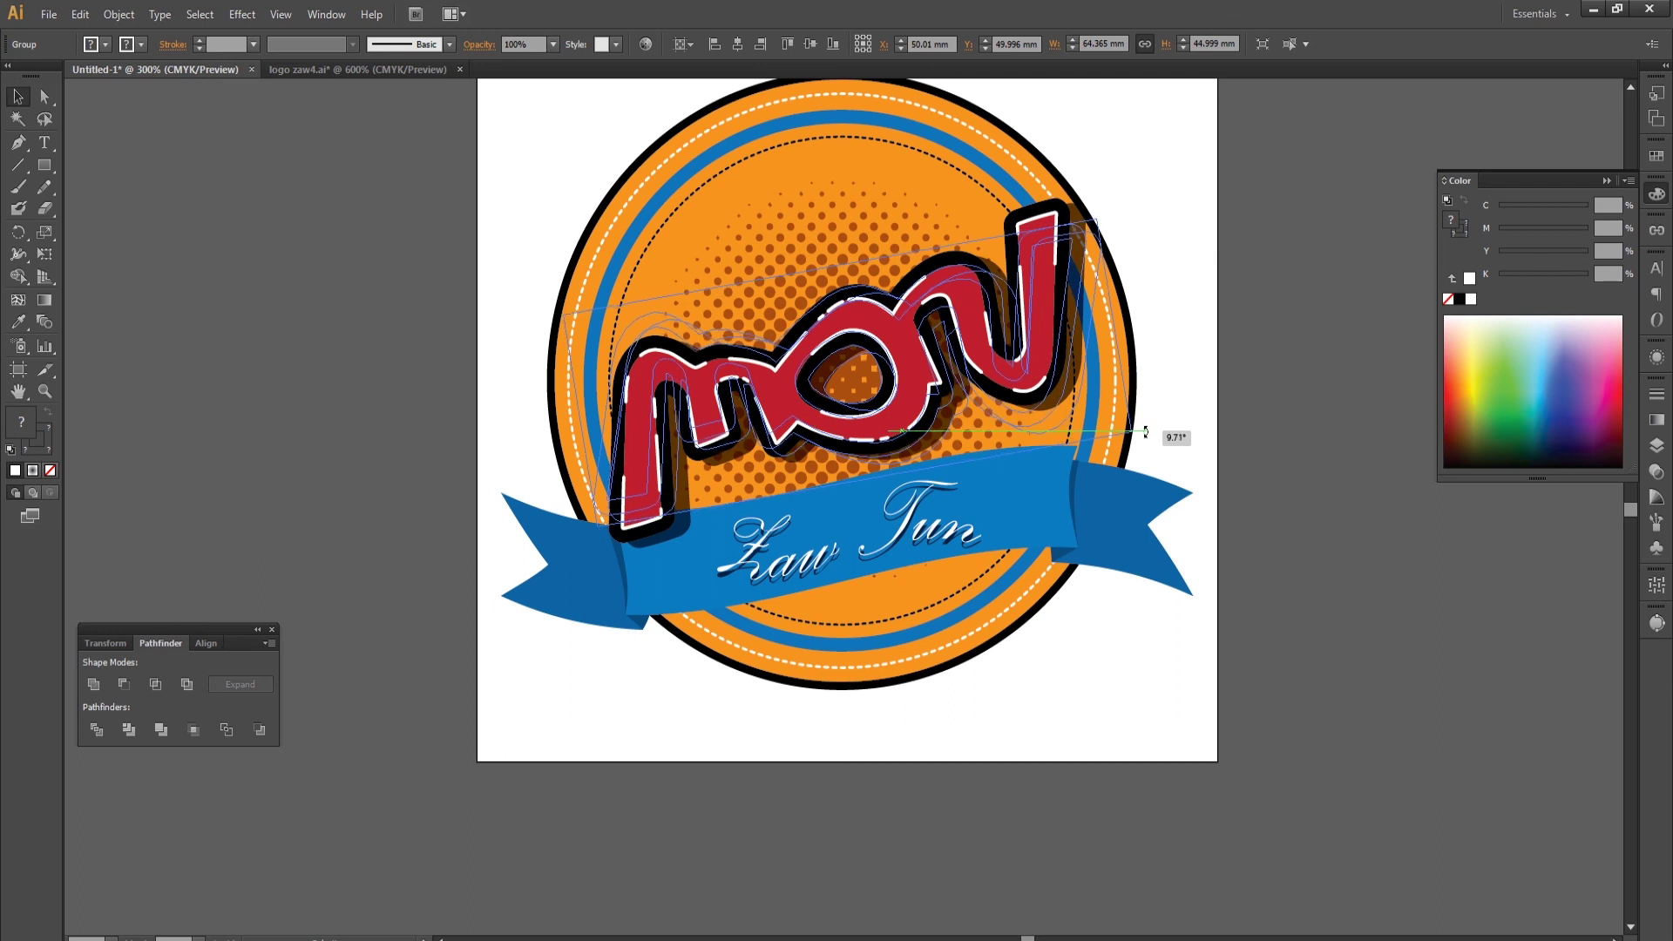
click(1232, 453)
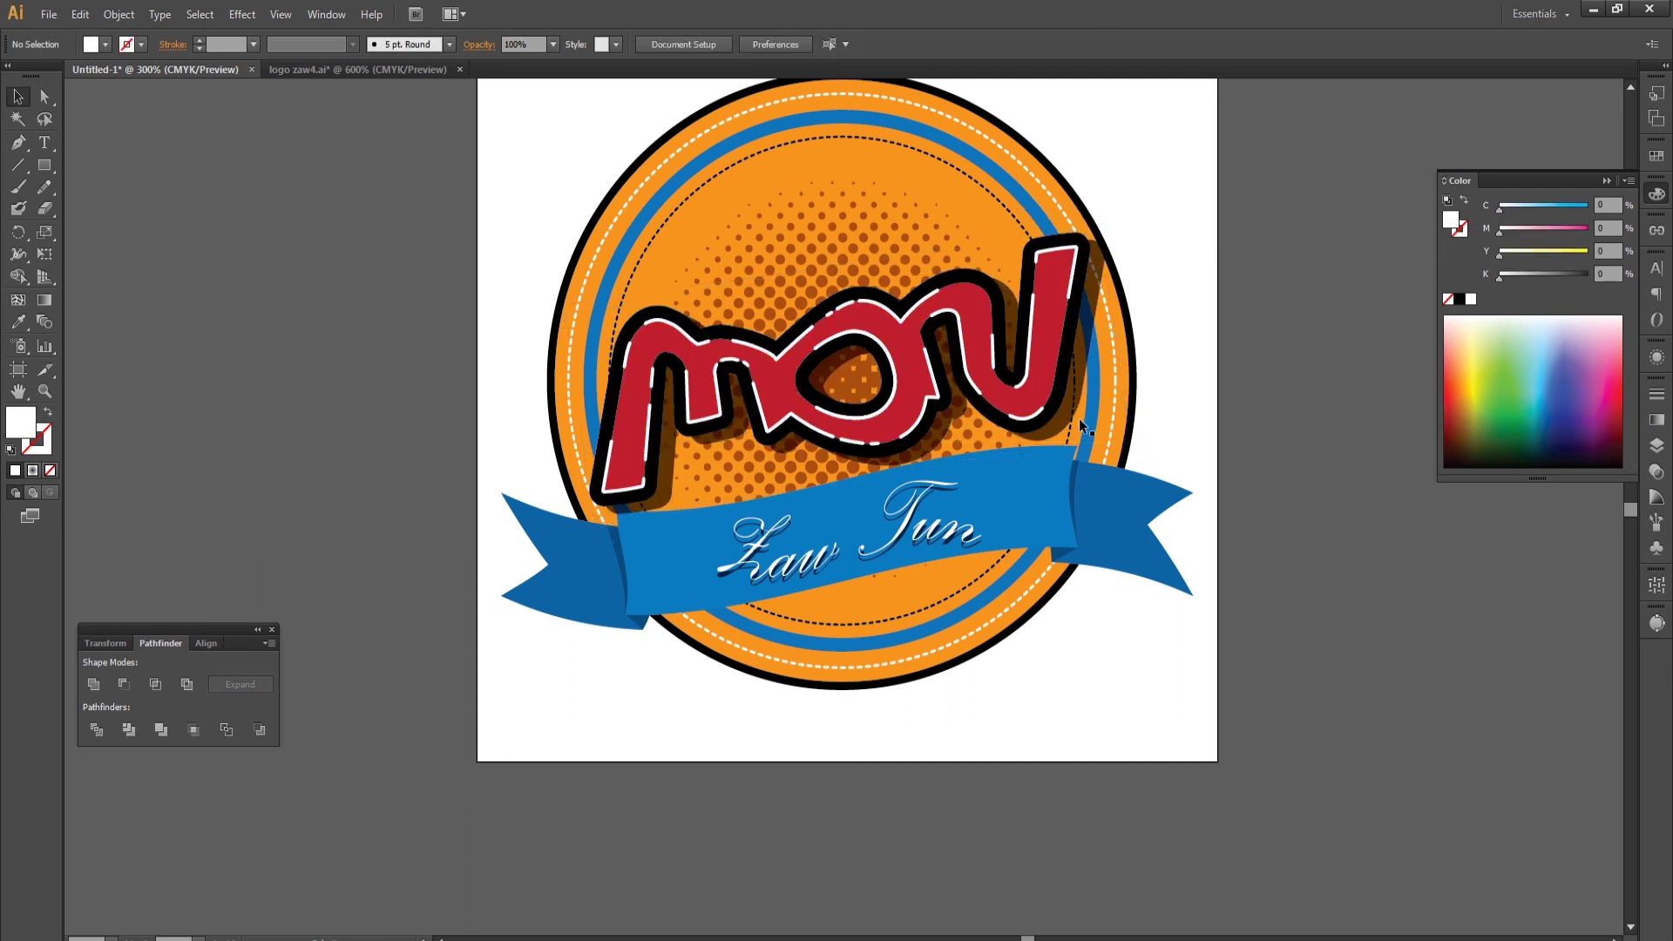
Widen the ribbon to about 96.7 mm and raise it slightly beneath the lettering.
click(1028, 528)
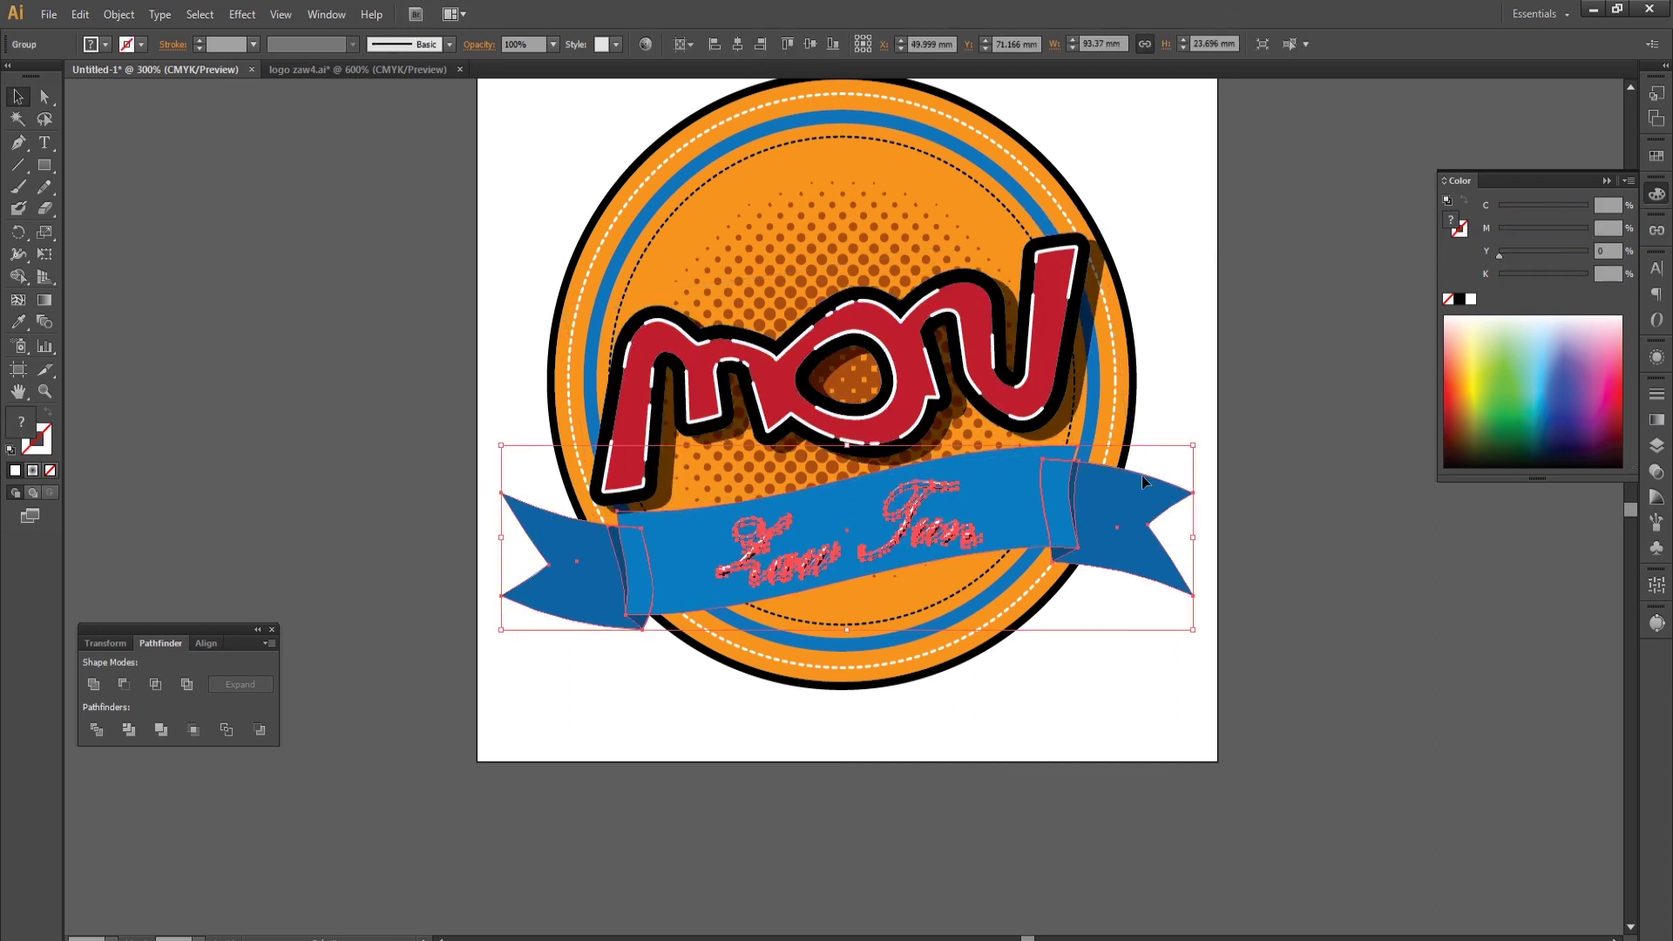
drag(1192, 453, 1198, 431)
drag(1021, 499, 1019, 495)
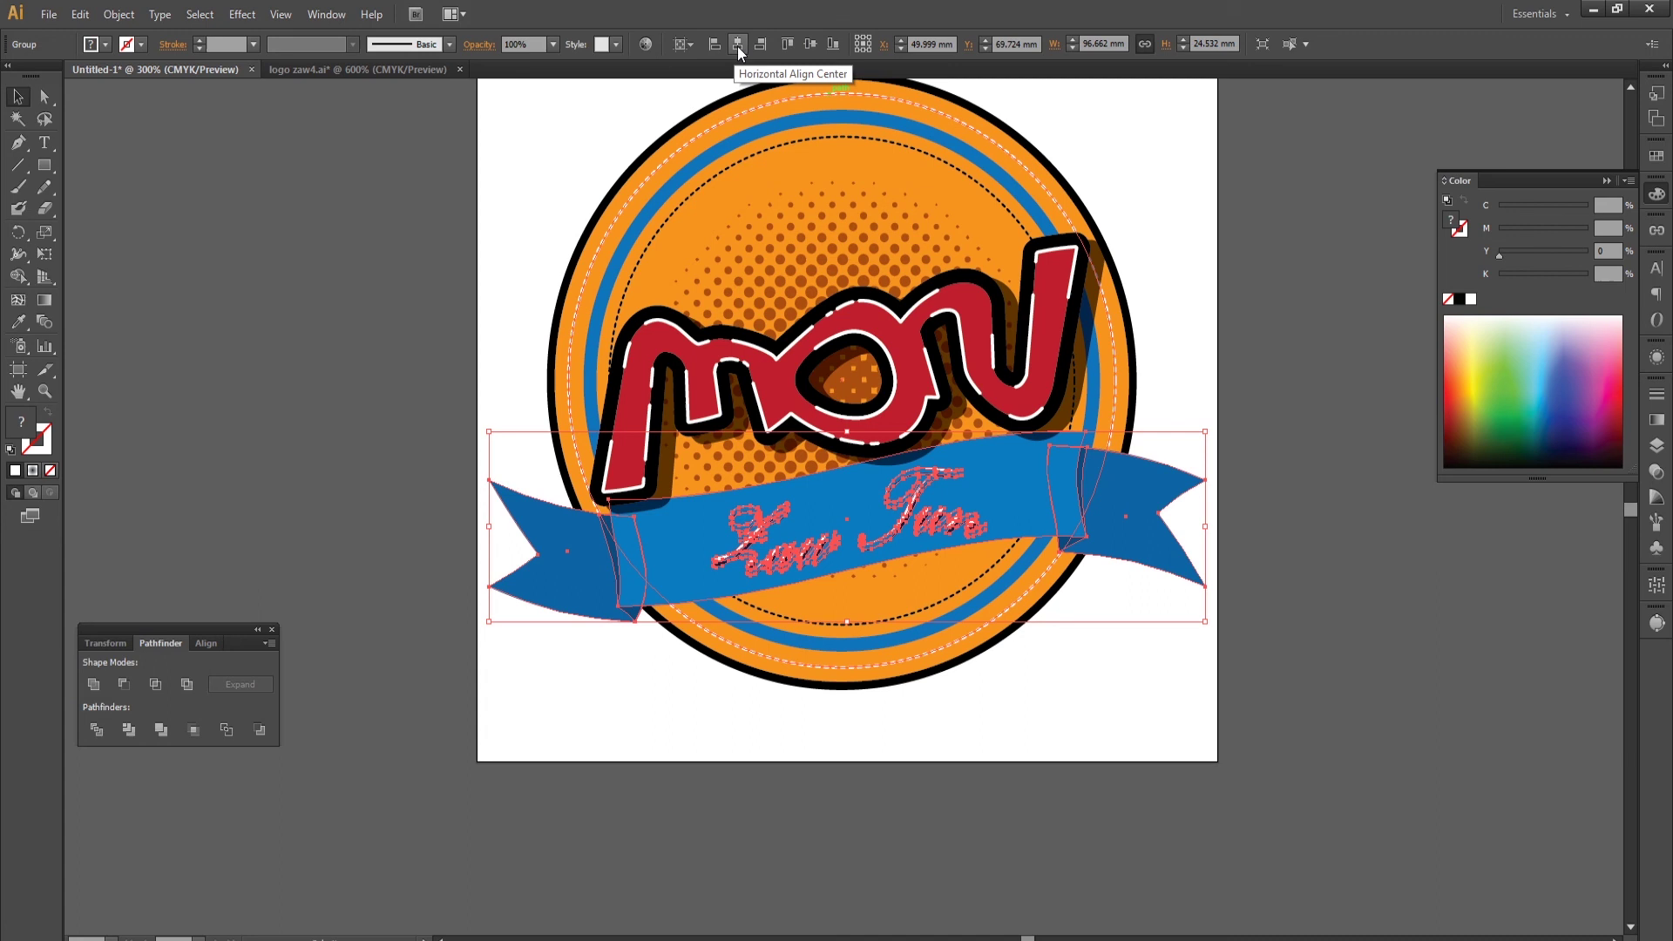
click(1345, 367)
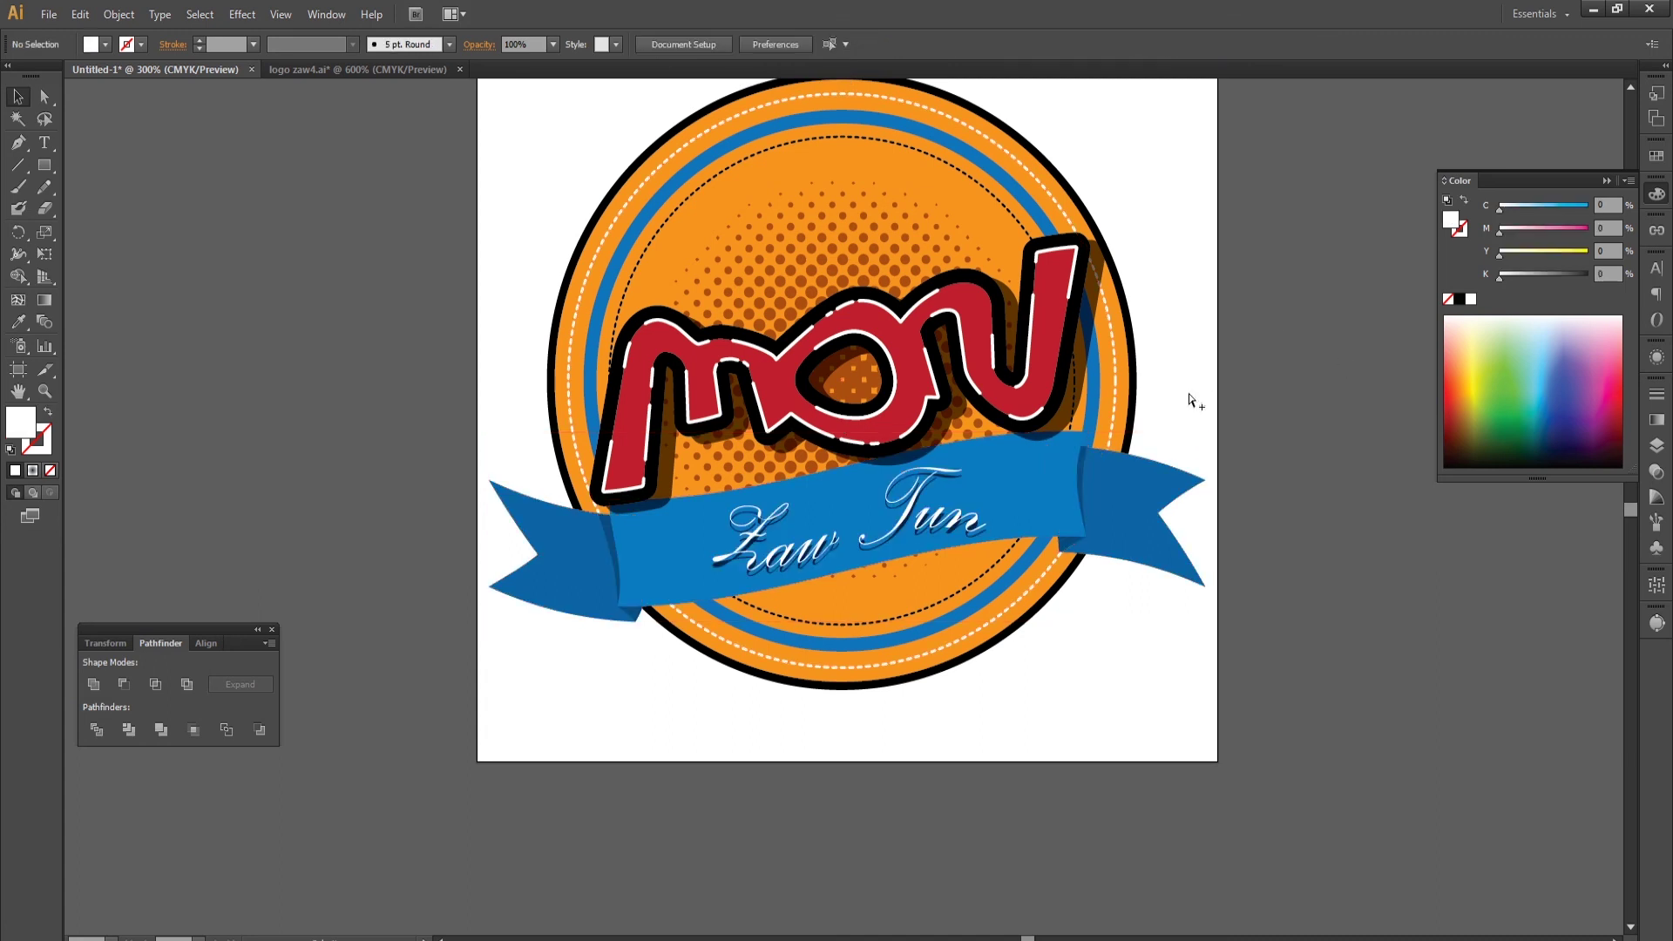
scroll(1178, 422, down, 1)
scroll(1178, 427, down, 1)
drag(1179, 430, 1091, 468)
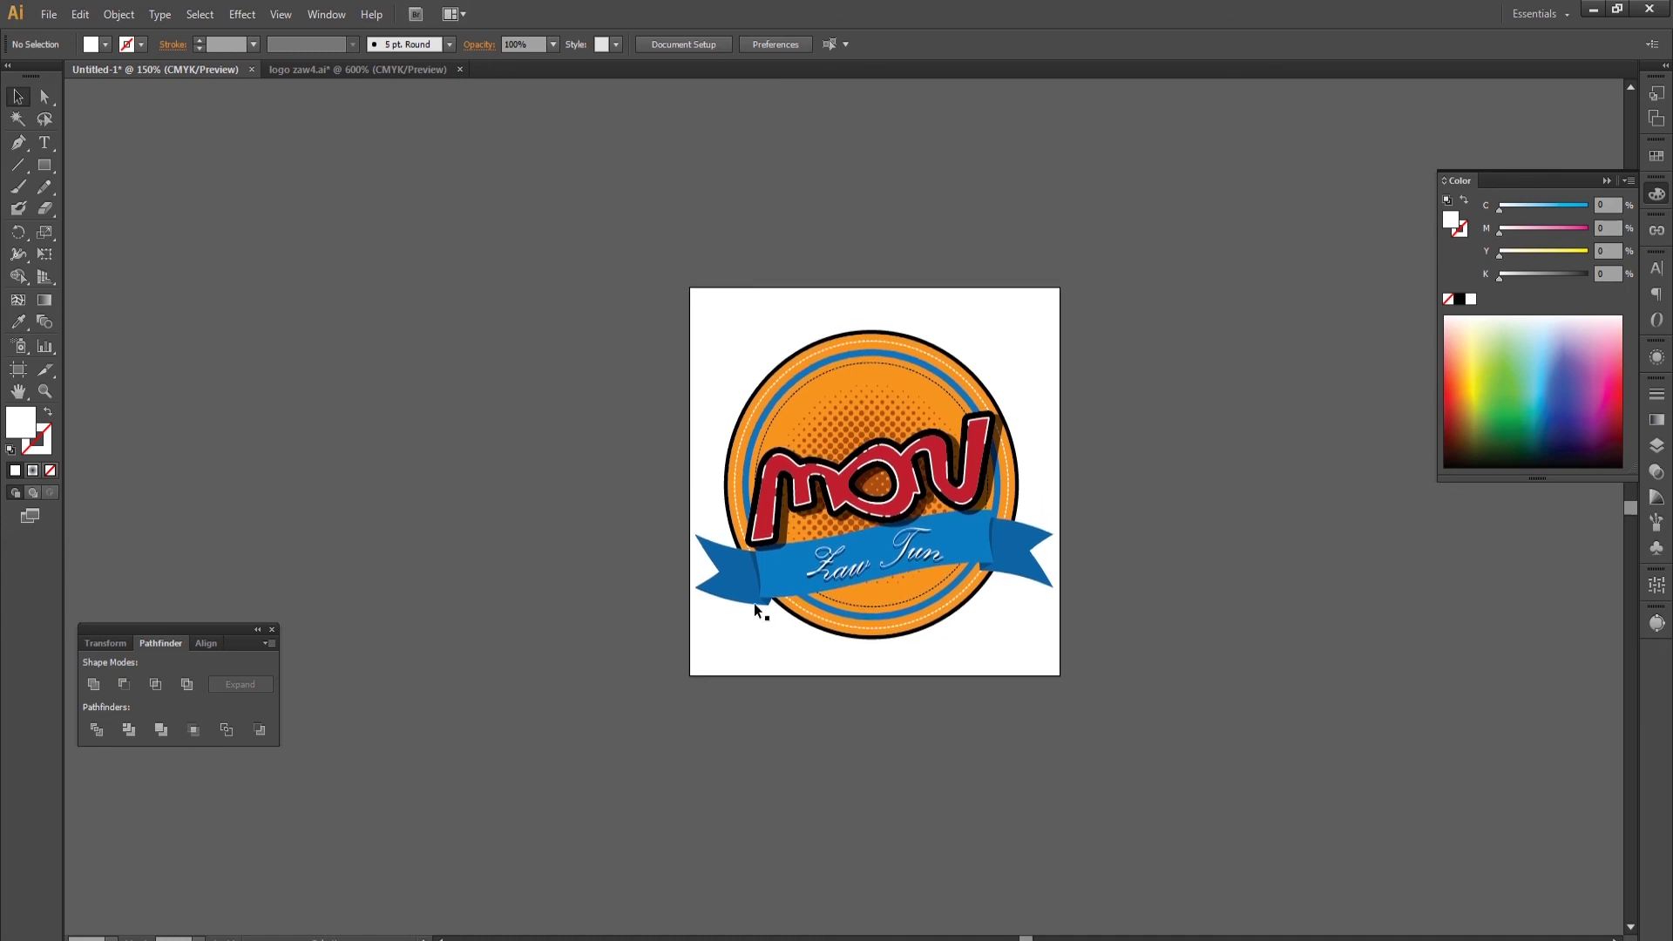
scroll(994, 597, up, 1)
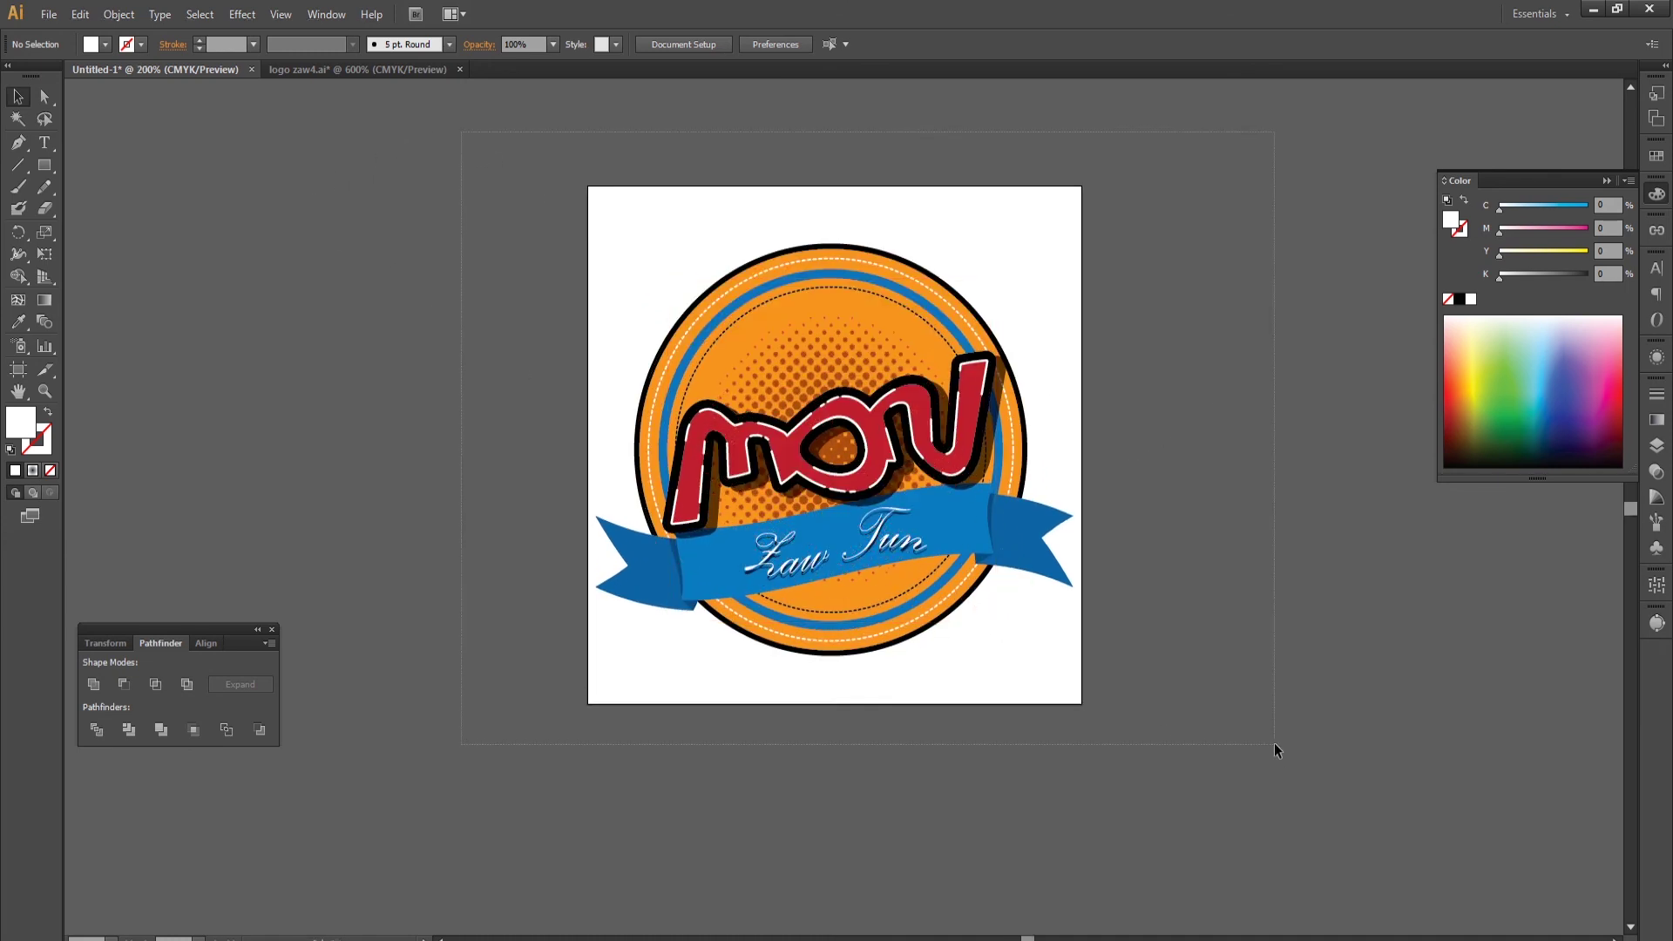
key(ctrl+a)
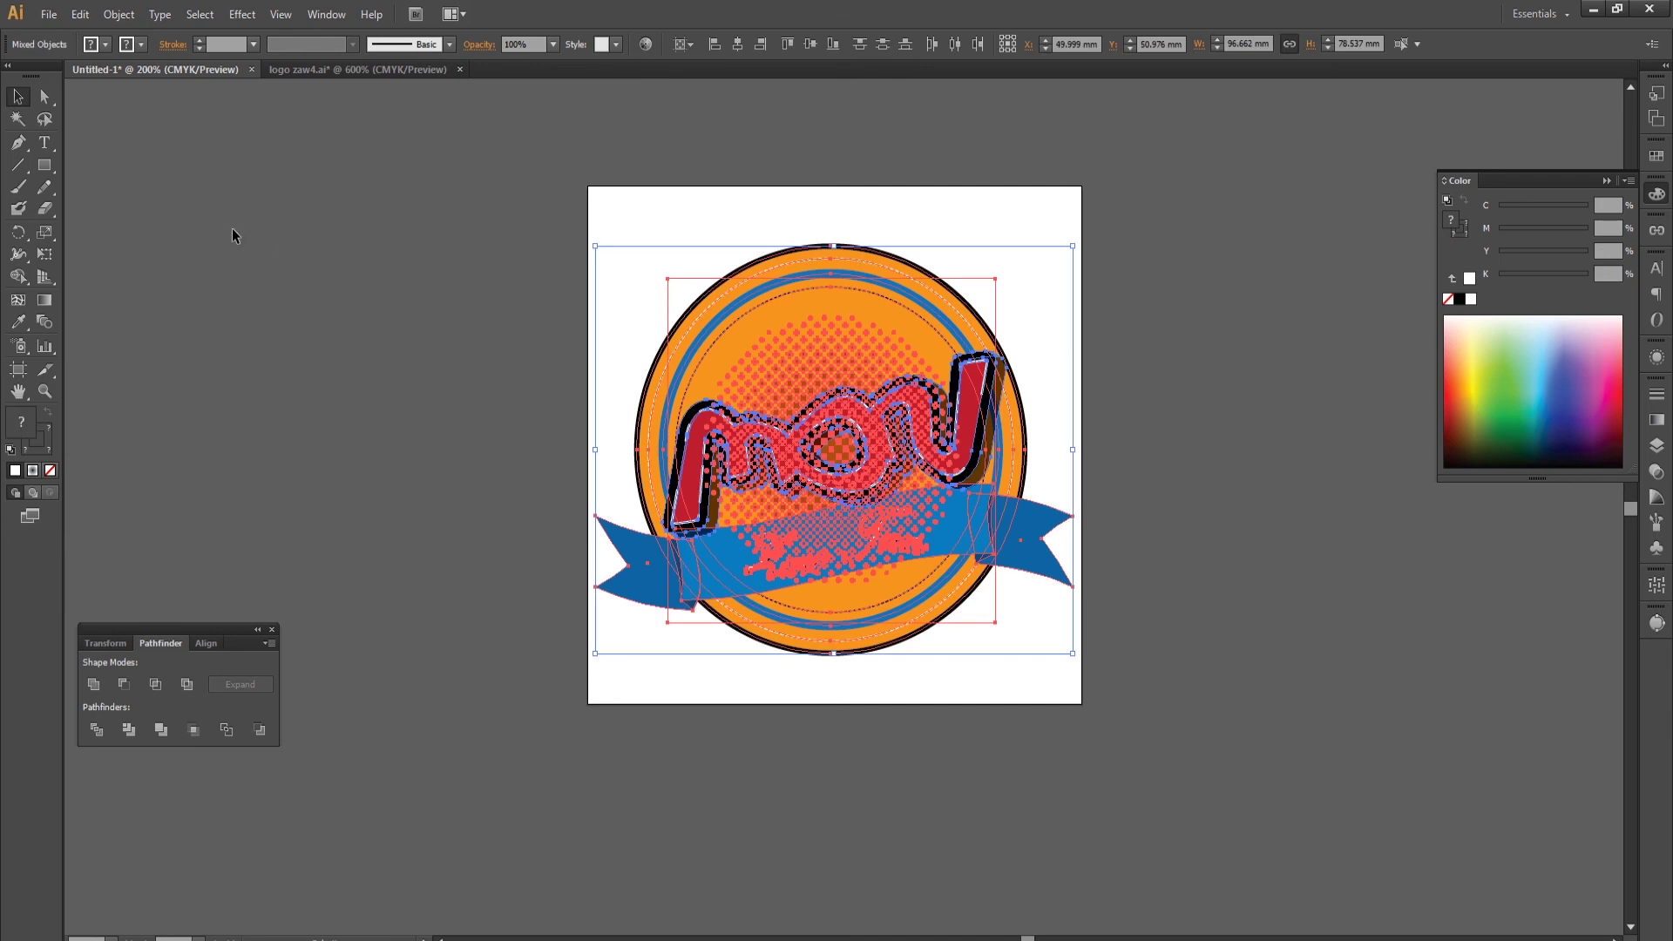
click(49, 14)
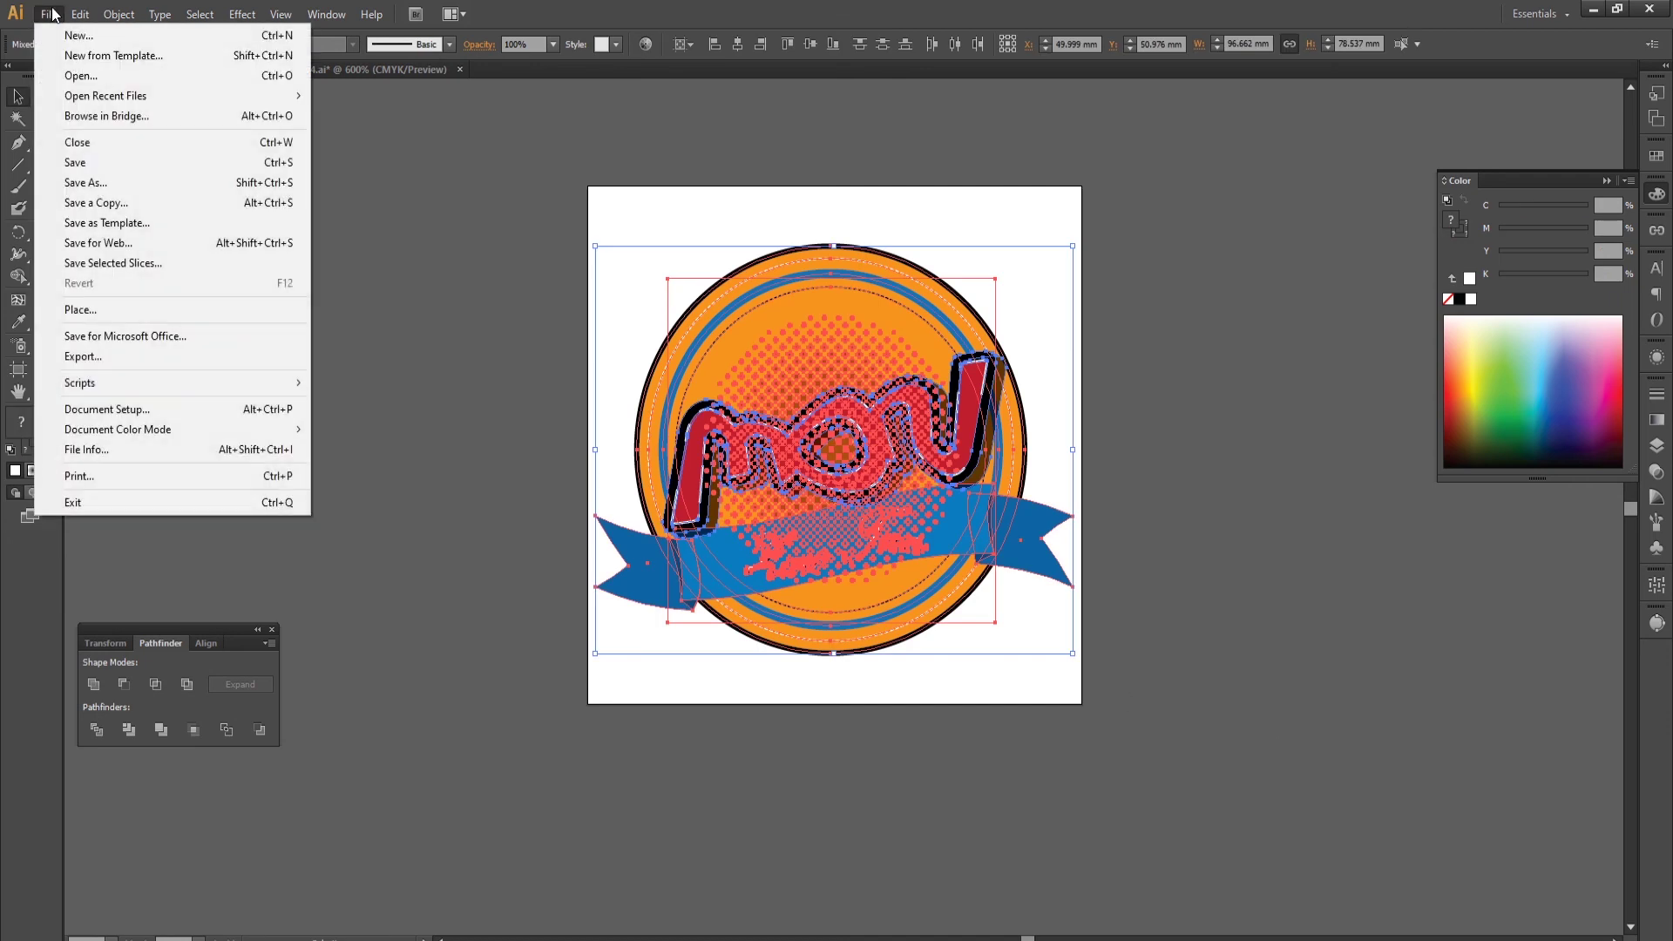
click(94, 162)
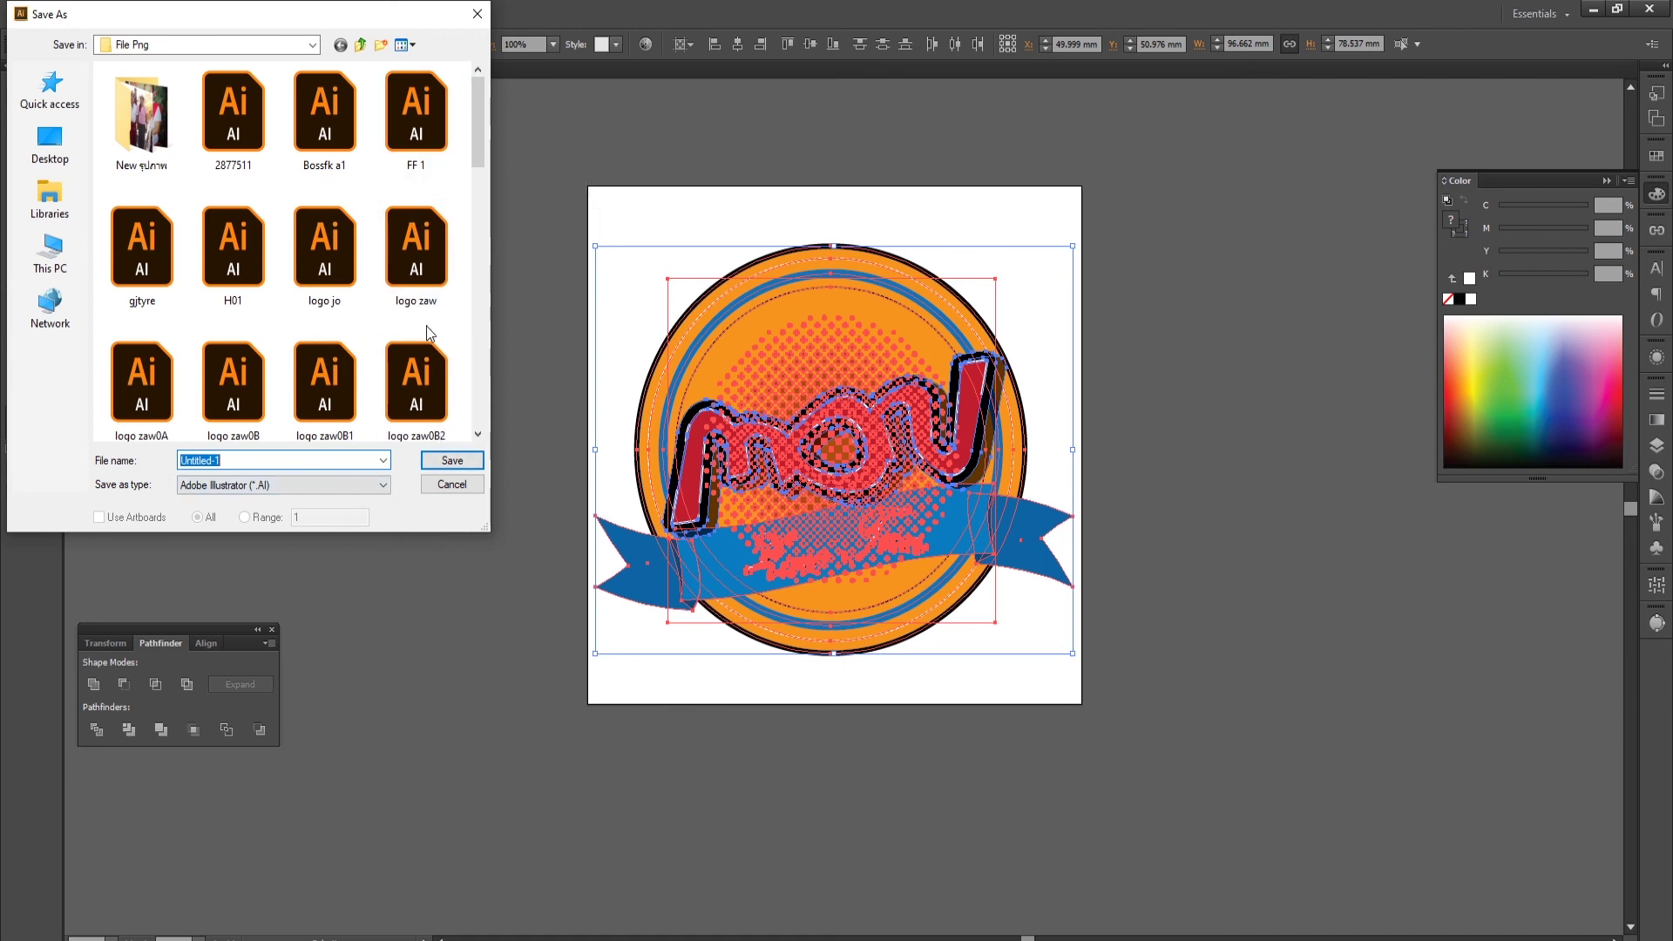
click(462, 488)
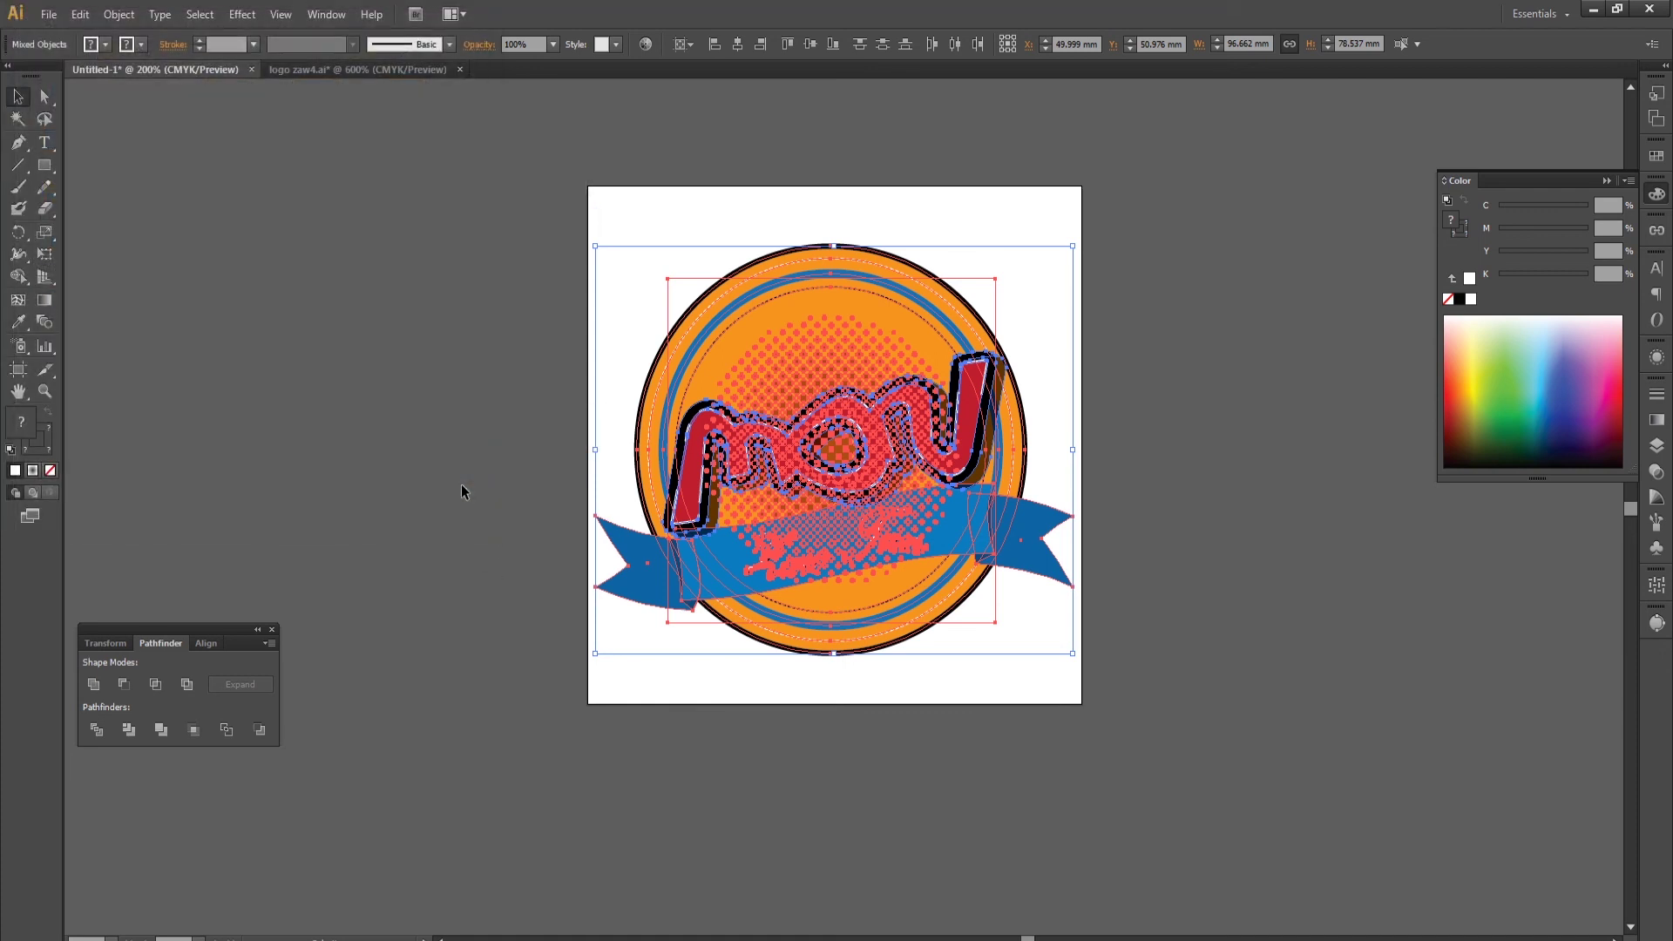
click(1132, 728)
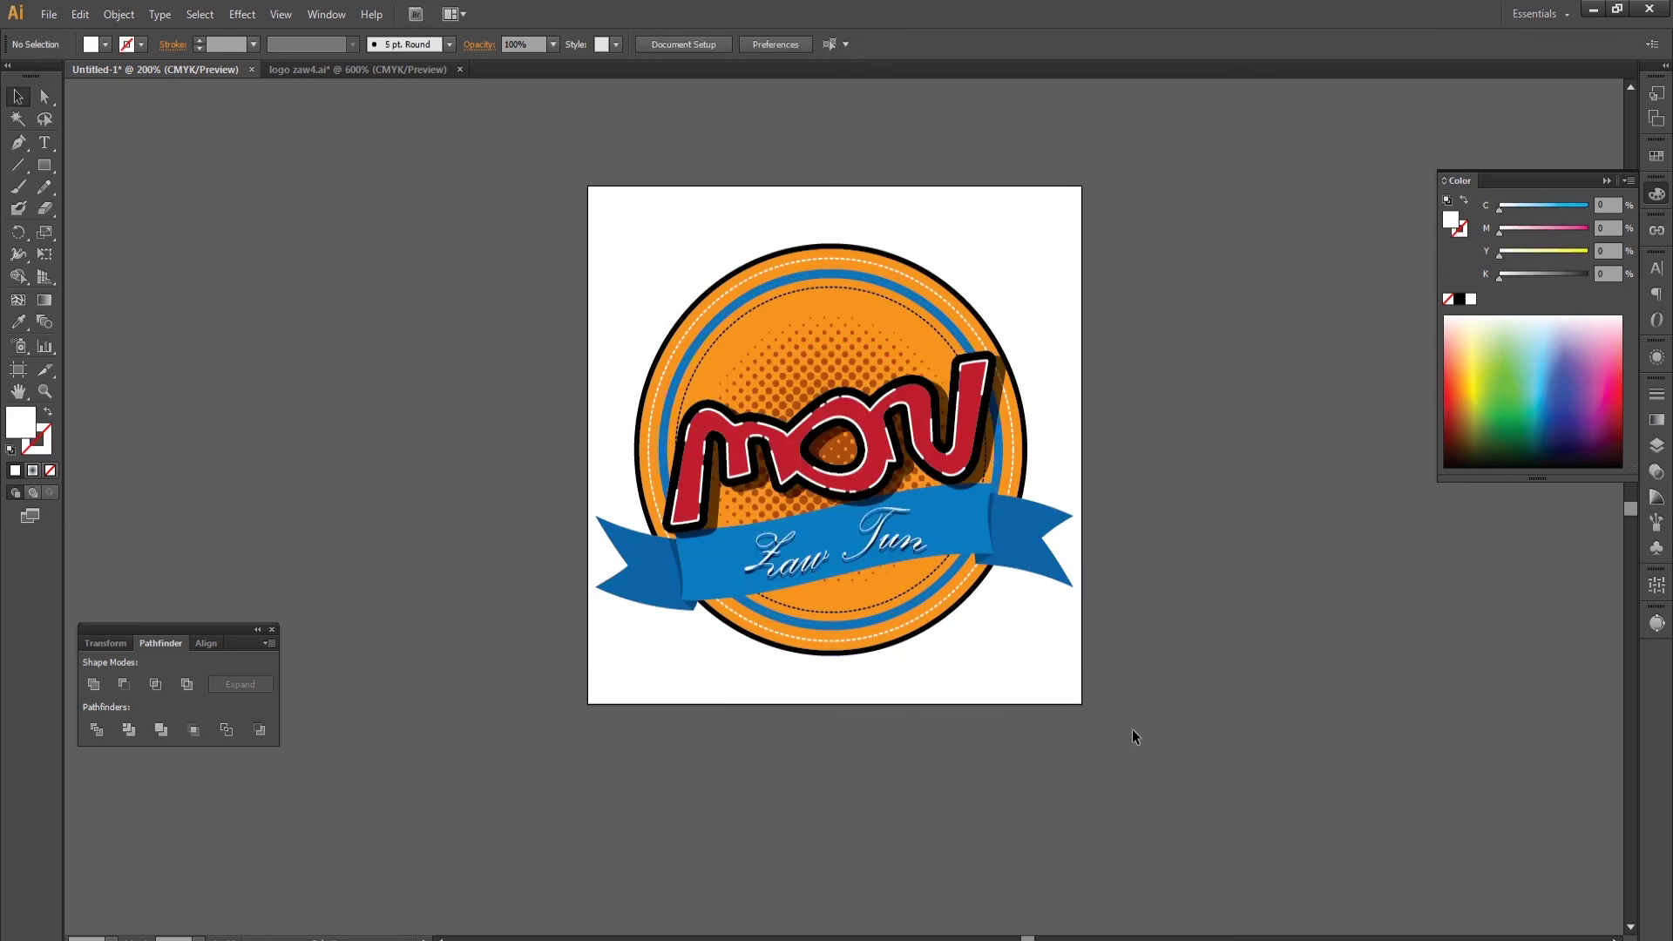